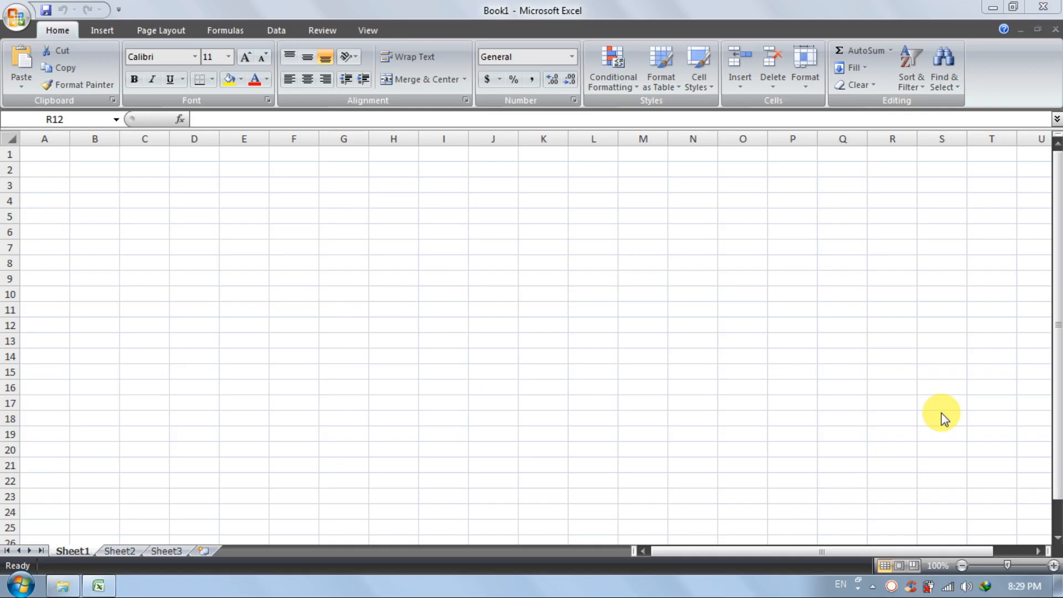
pyautogui.click(316, 202)
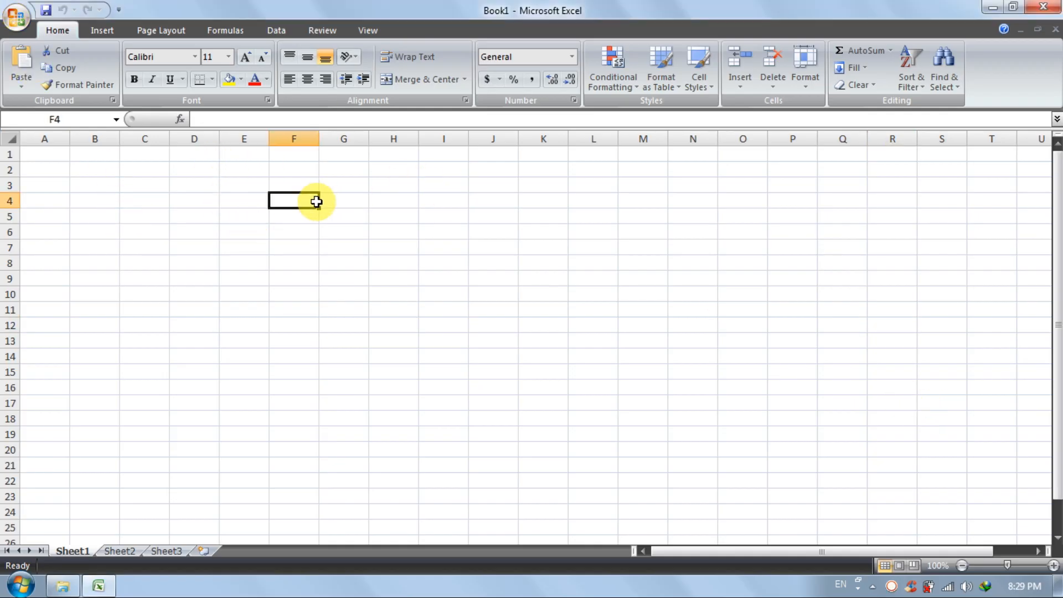
pyautogui.click(35, 157)
pyautogui.click(36, 170)
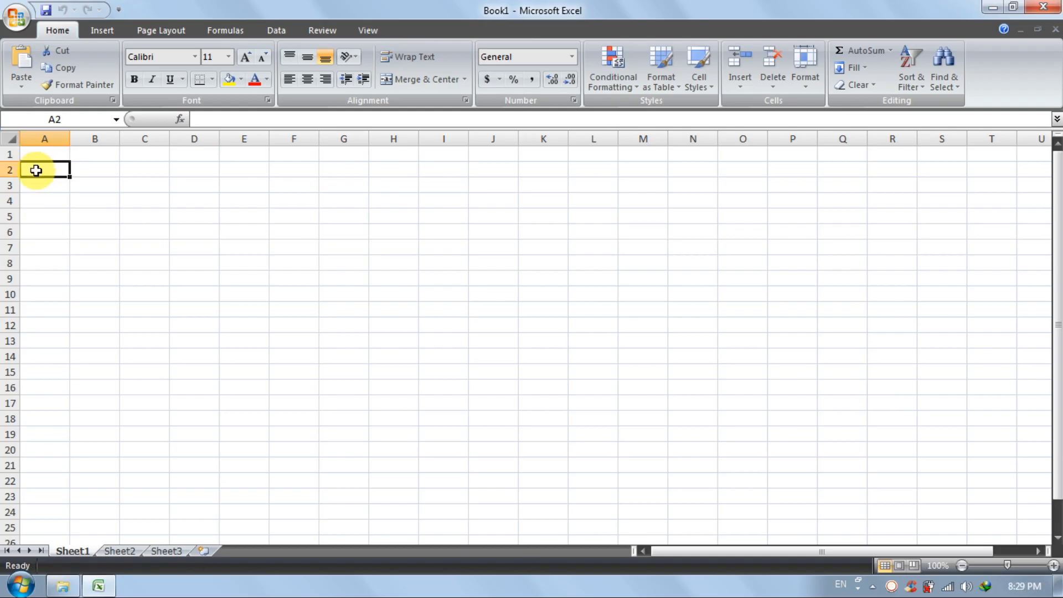
pyautogui.click(38, 183)
pyautogui.click(41, 200)
pyautogui.click(43, 216)
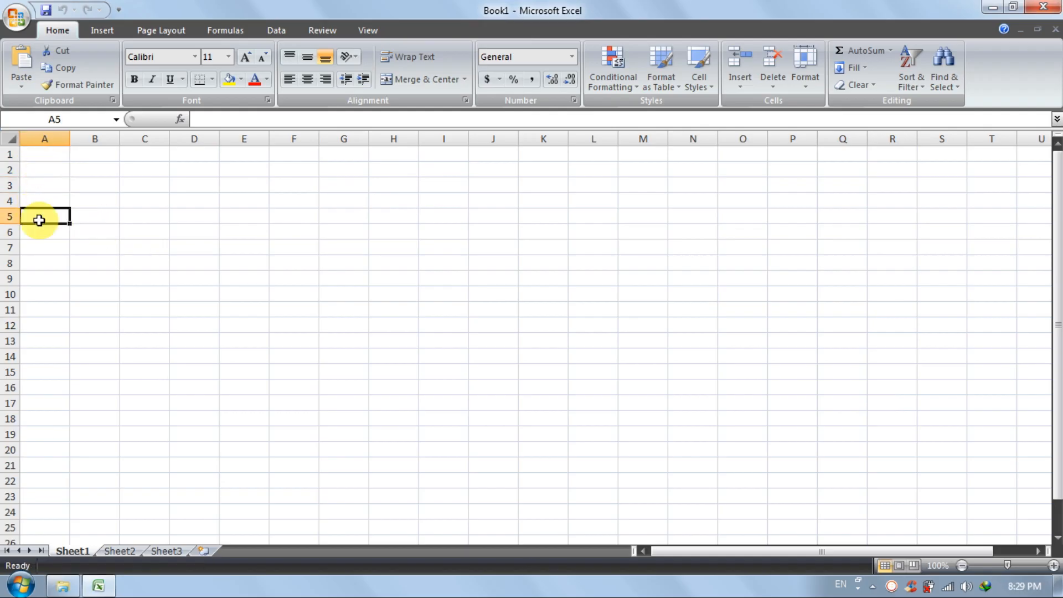
# Narrow column A to a thin margin and widen column B to hold a long header
pyautogui.moveTo(68, 139); pyautogui.dragTo(154, 143)
pyautogui.click(71, 215)
pyautogui.click(107, 184)
pyautogui.moveTo(82, 139); pyautogui.dragTo(203, 141)
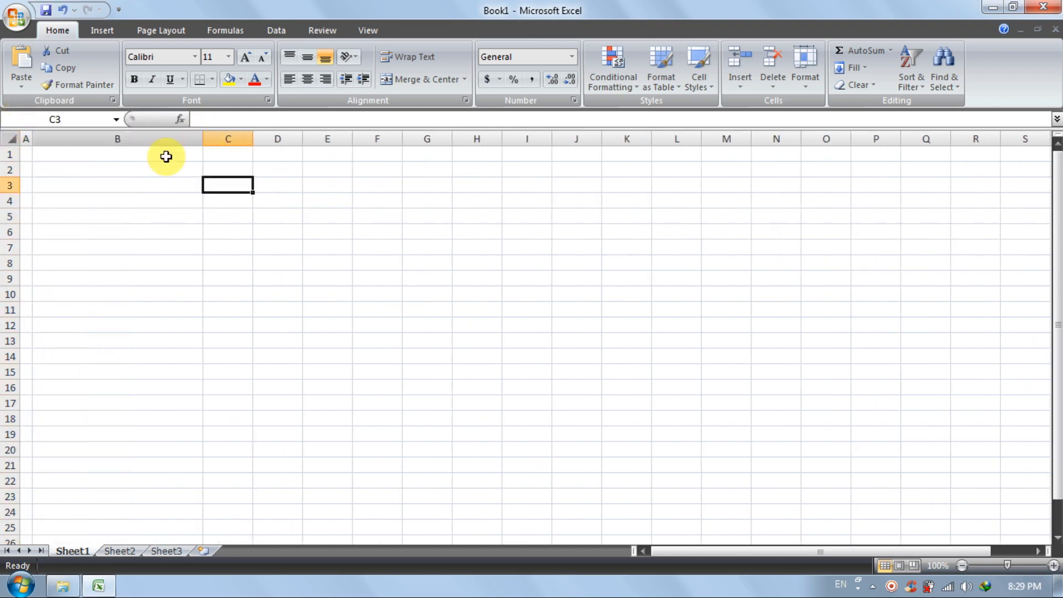
# Enter the header FLAT OR APARTMENTS TYPE in B5 and the type 3BHK in B6
pyautogui.click(105, 215)
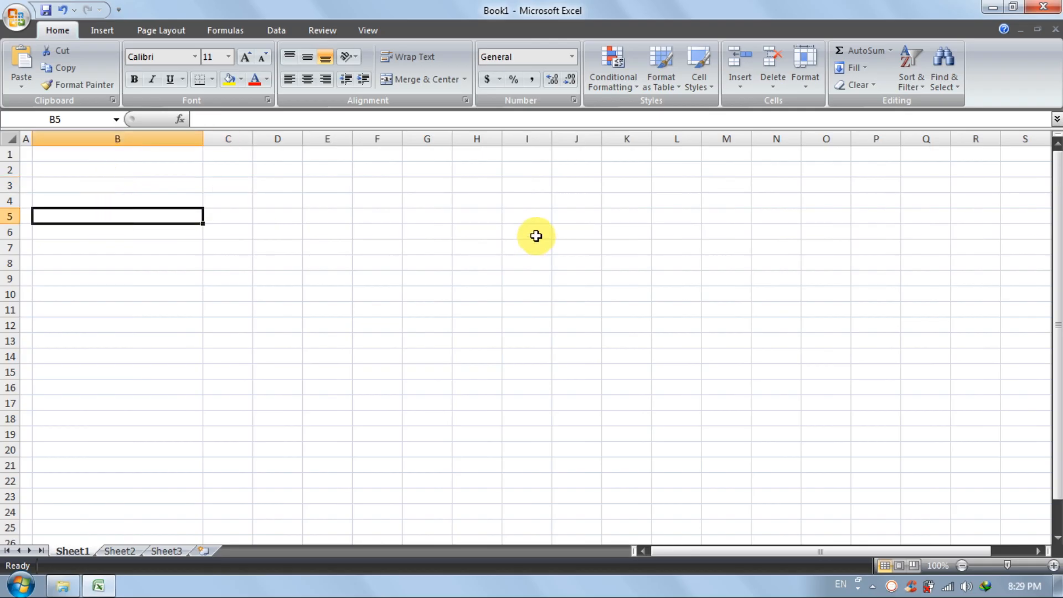
pyautogui.write('FLAT')
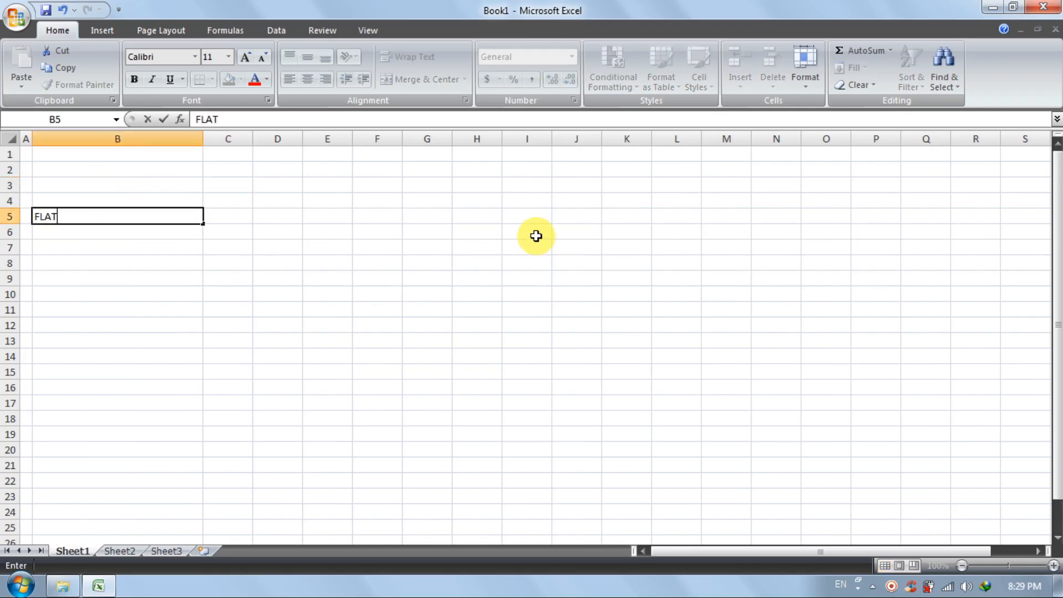
pyautogui.write(' OR APARTME')
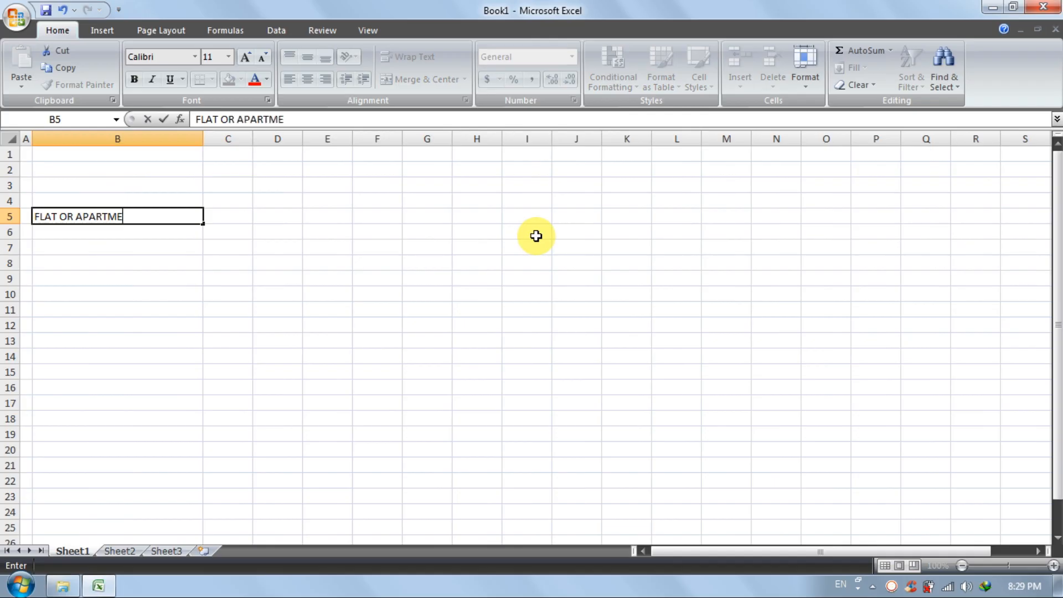
pyautogui.write('NTS TYPE')
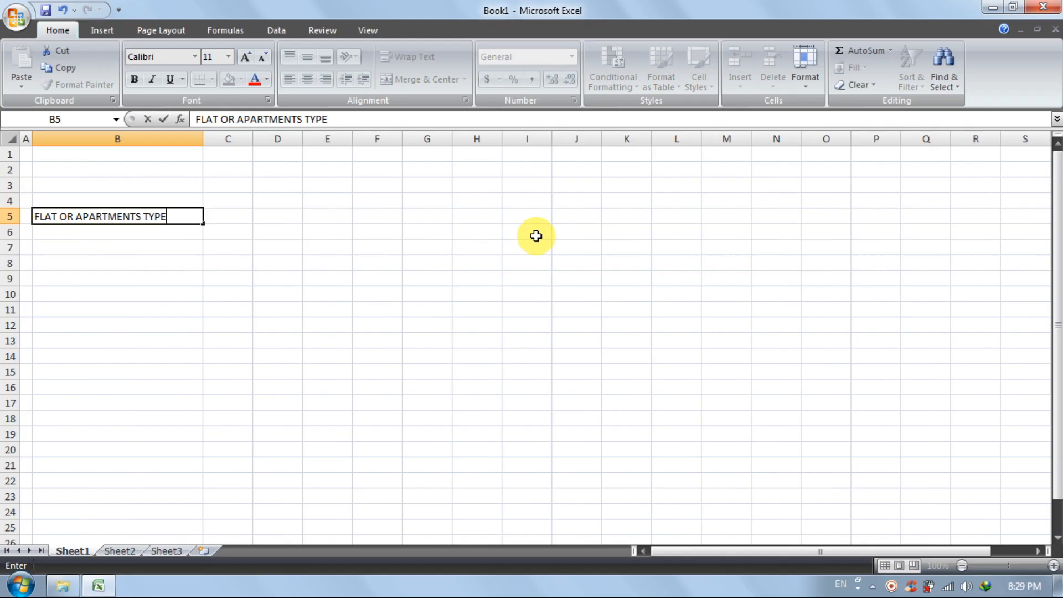
pyautogui.press('Return')
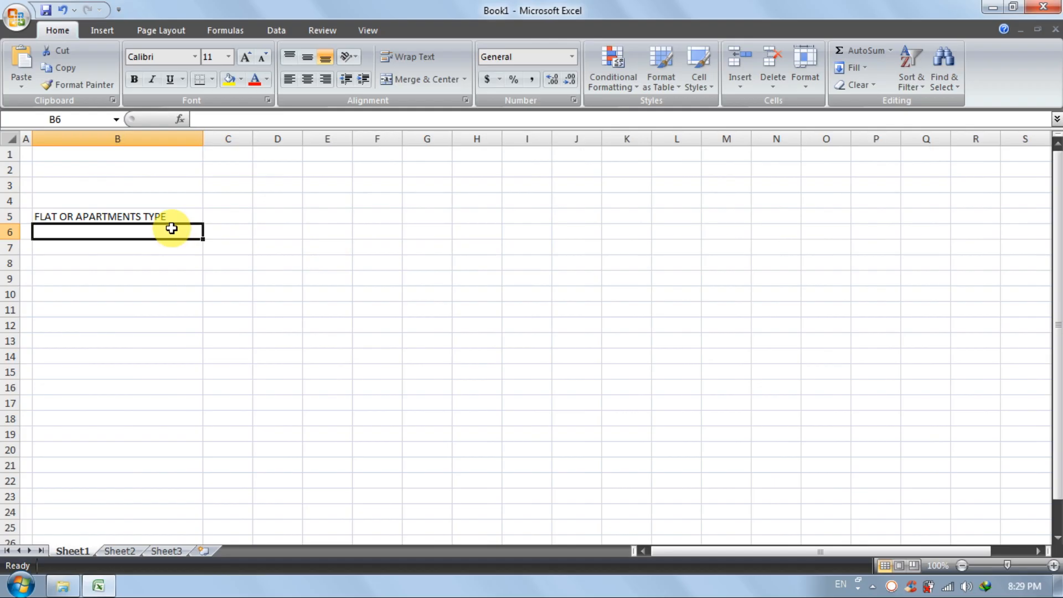
pyautogui.write('3BHK')
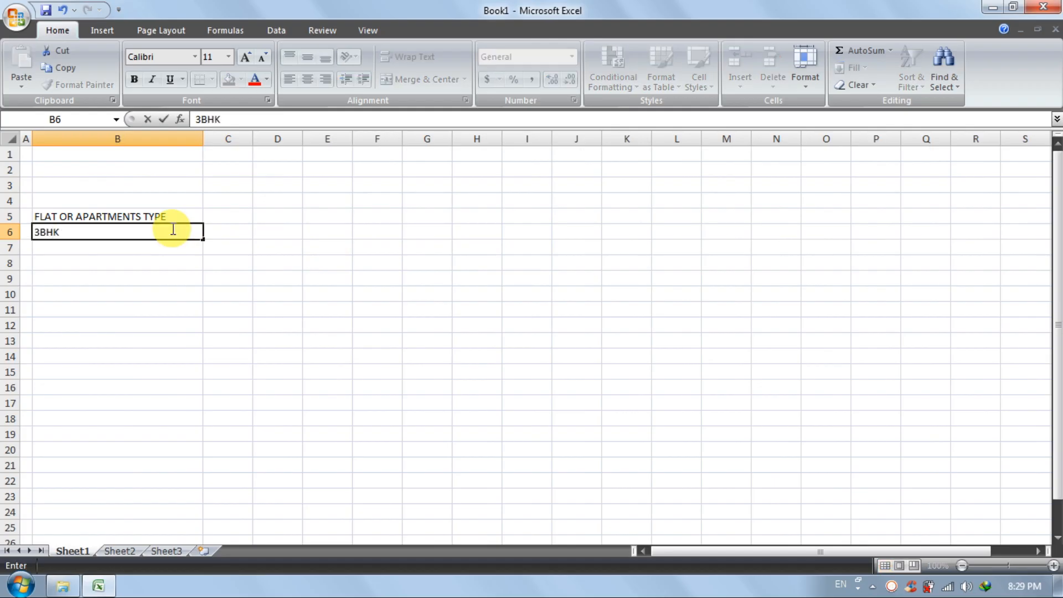
pyautogui.click(240, 265)
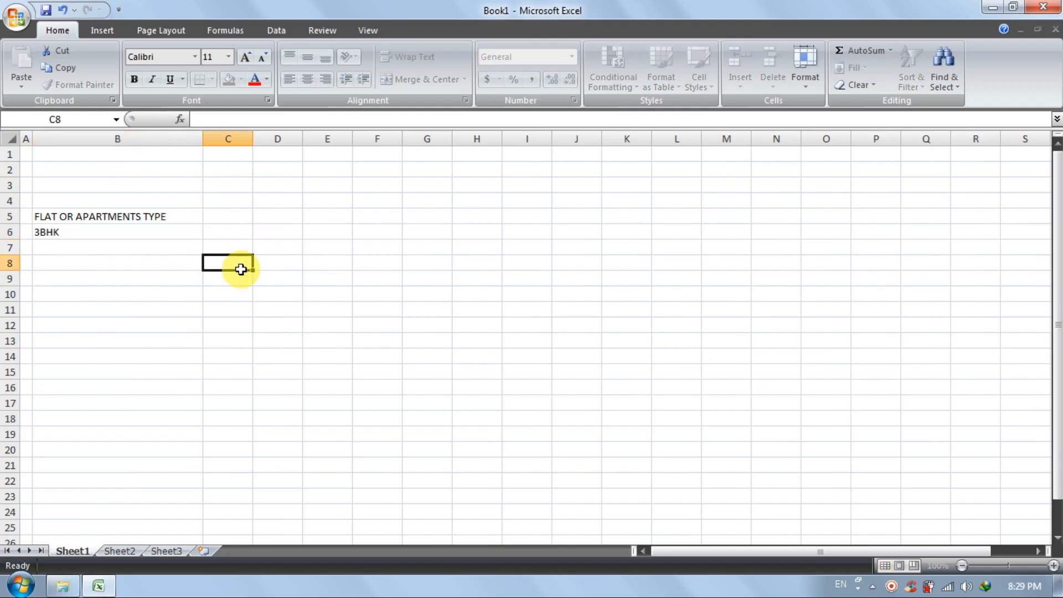
# Enter the header FLOOR SIZE (SQ. FT.) in C5
pyautogui.click(233, 218)
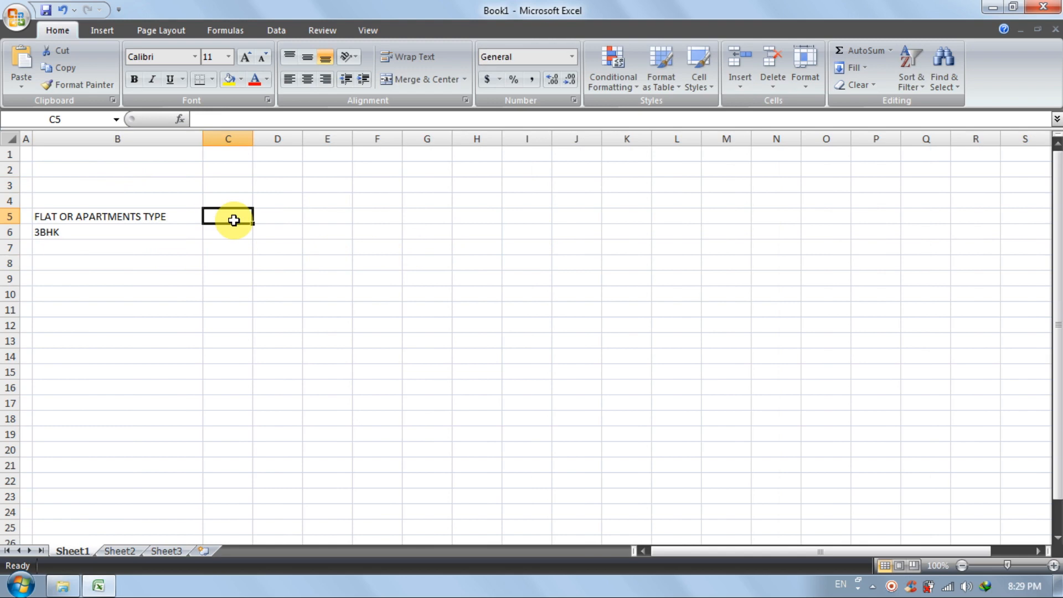
pyautogui.write('FLOO')
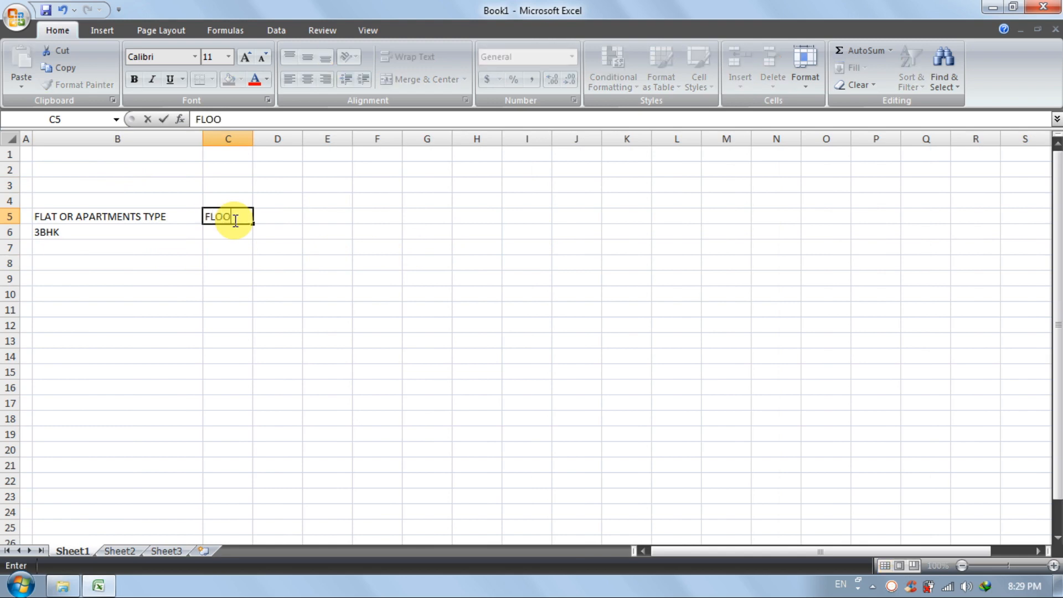
pyautogui.write('R SIZE')
pyautogui.write('(SQ')
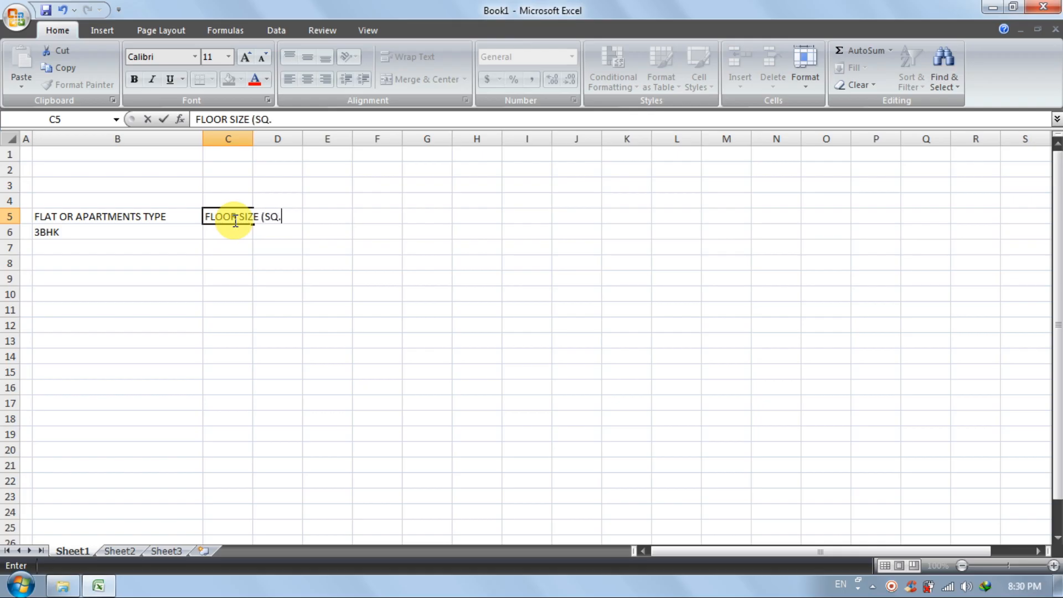
pyautogui.write('..')
pyautogui.press('BackSpace')
pyautogui.write('FT.)')
pyautogui.press('Return')
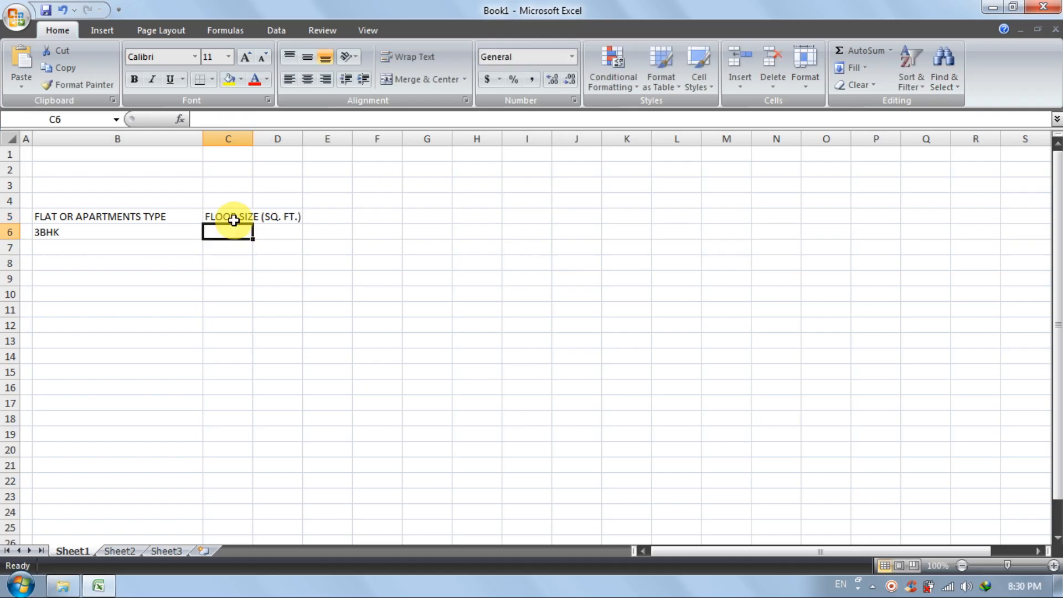
# Fit column C to the width of its header and enter the floor size 1650 in C6
pyautogui.doubleClick(256, 138)
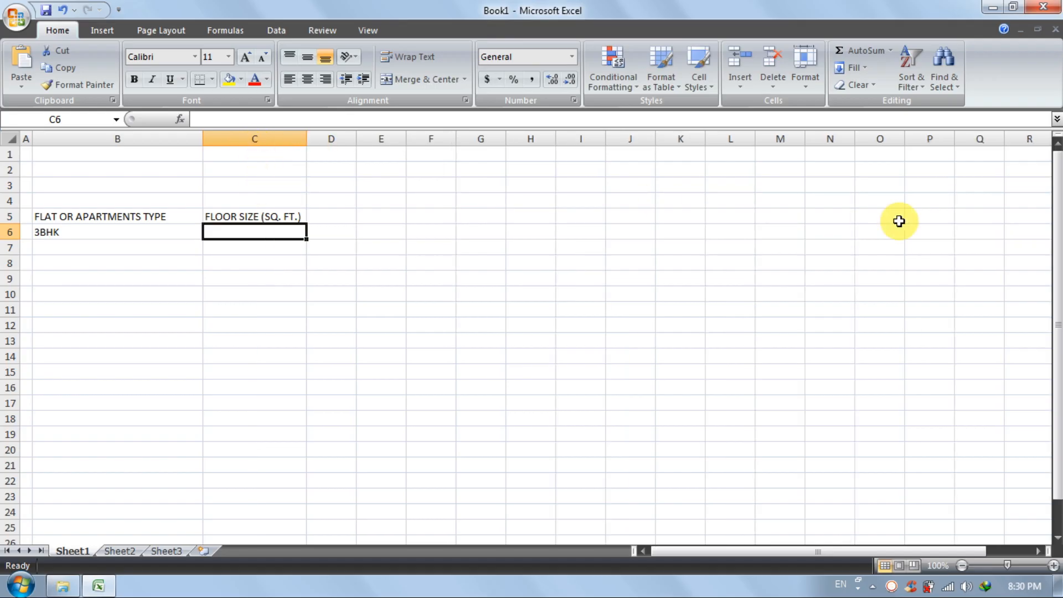
pyautogui.write('1650')
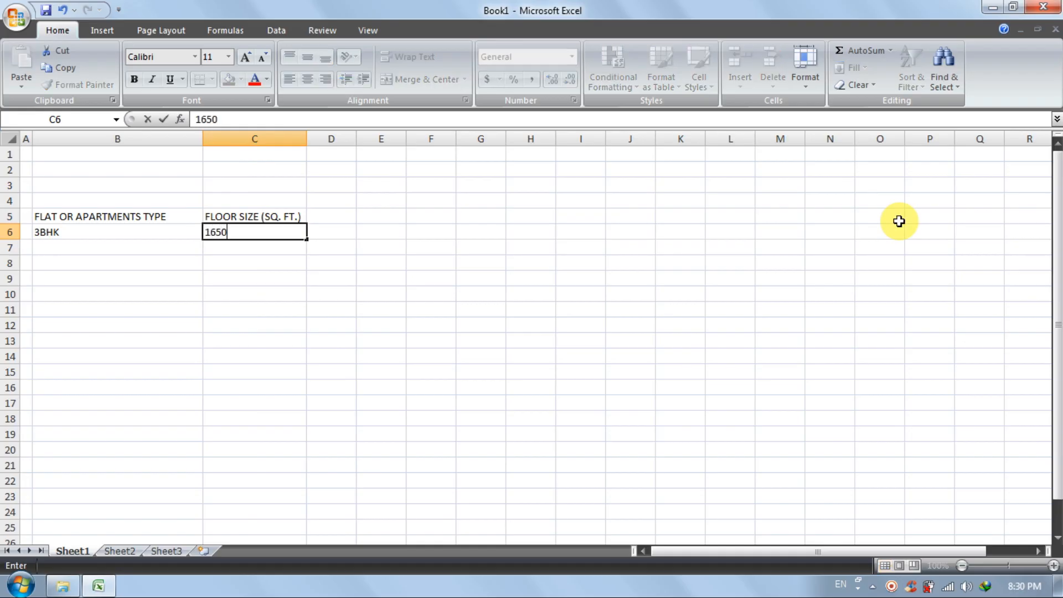
pyautogui.press('Return')
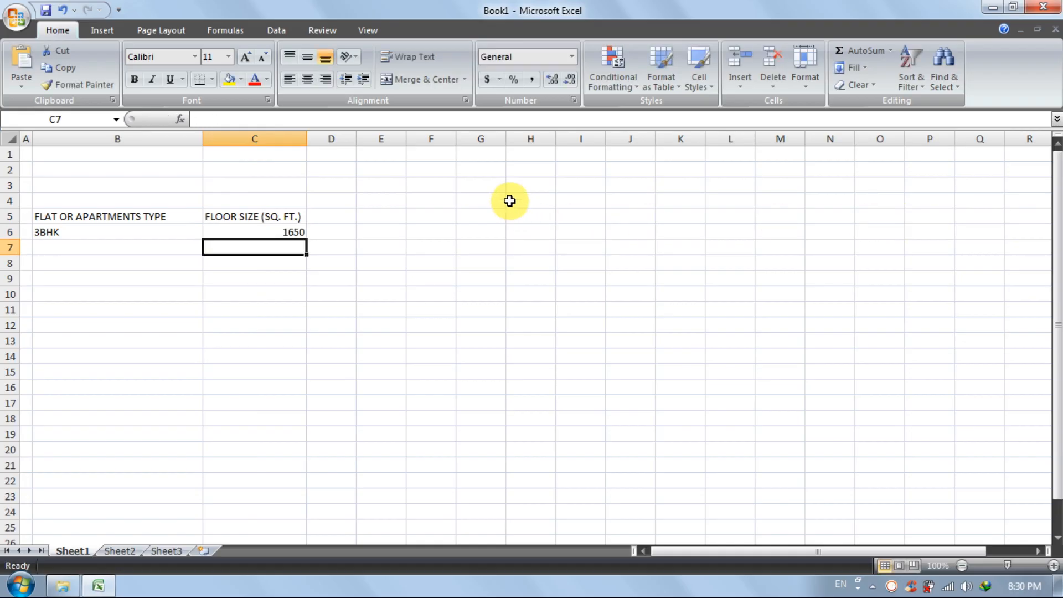
# Widen column D and fill it with the header PRICE (SQ. FT.) in D5 and the price 4700 in D6
pyautogui.click(332, 216)
pyautogui.moveTo(352, 139); pyautogui.dragTo(453, 142)
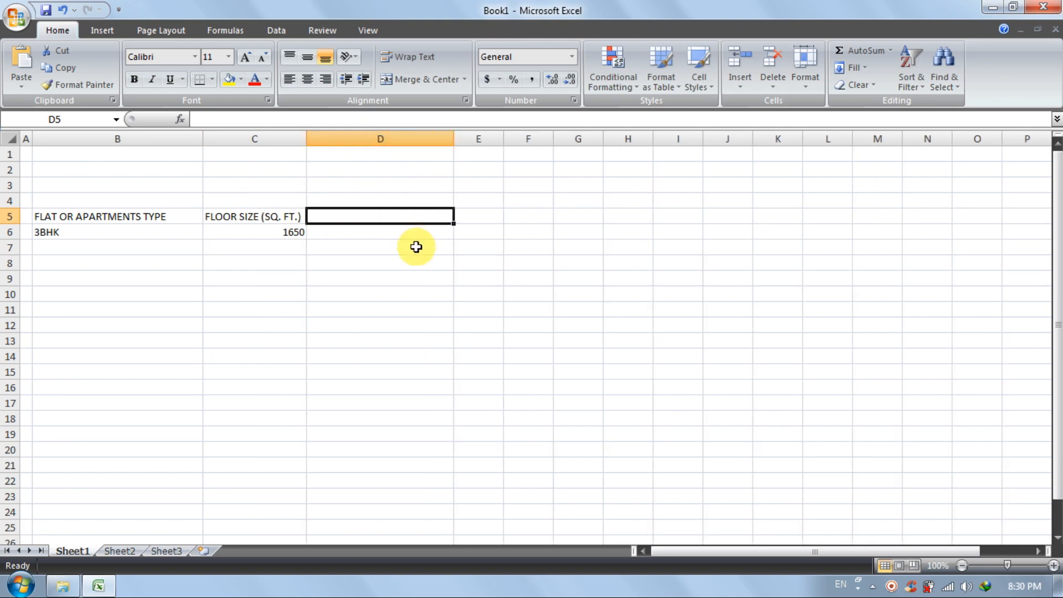
pyautogui.write('PRICE')
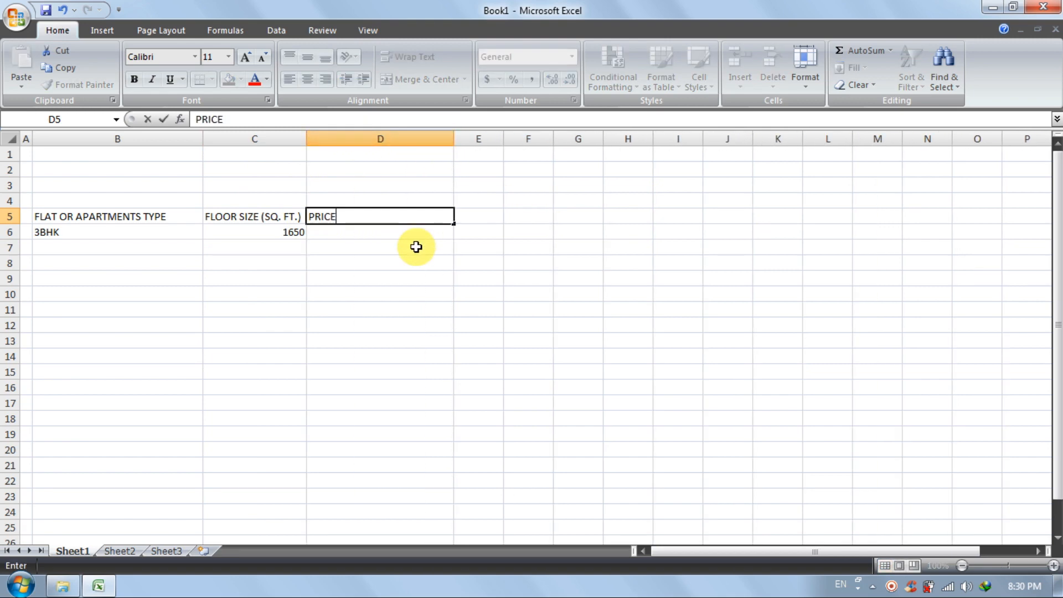
pyautogui.write(' (SQ. FT.)')
pyautogui.press('Return')
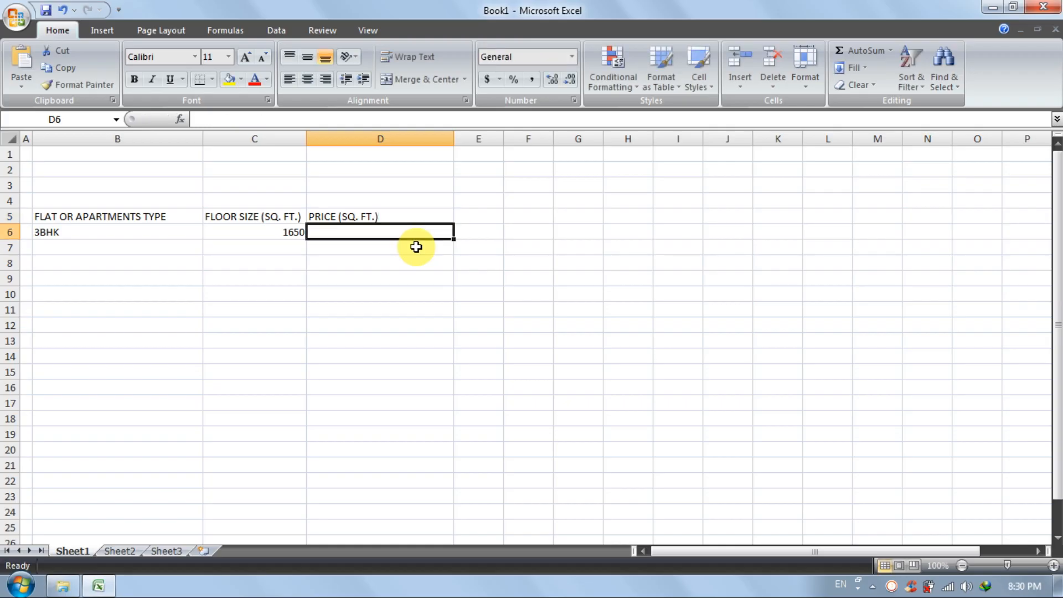
pyautogui.write('4700')
pyautogui.press('Return')
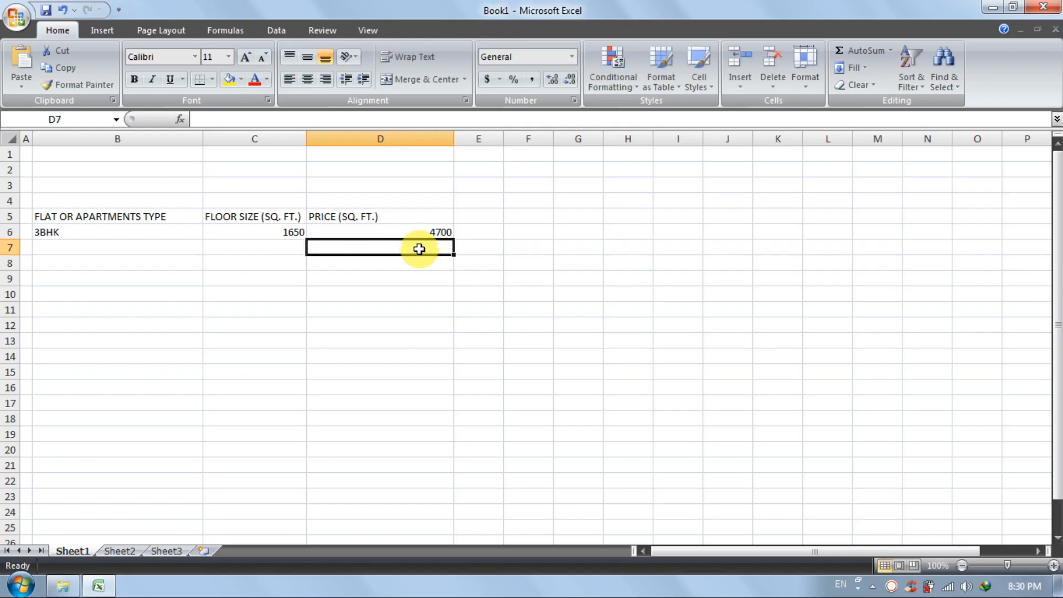
# Widen column E and enter the header BASIC COST in E5
pyautogui.click(473, 214)
pyautogui.moveTo(531, 137); pyautogui.dragTo(635, 139)
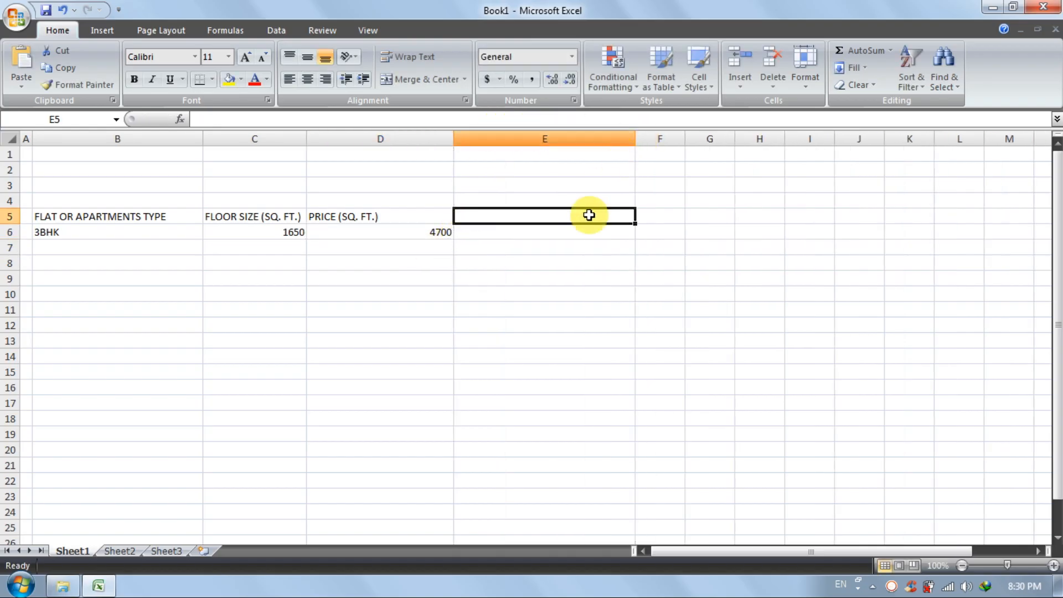
pyautogui.write('BAS')
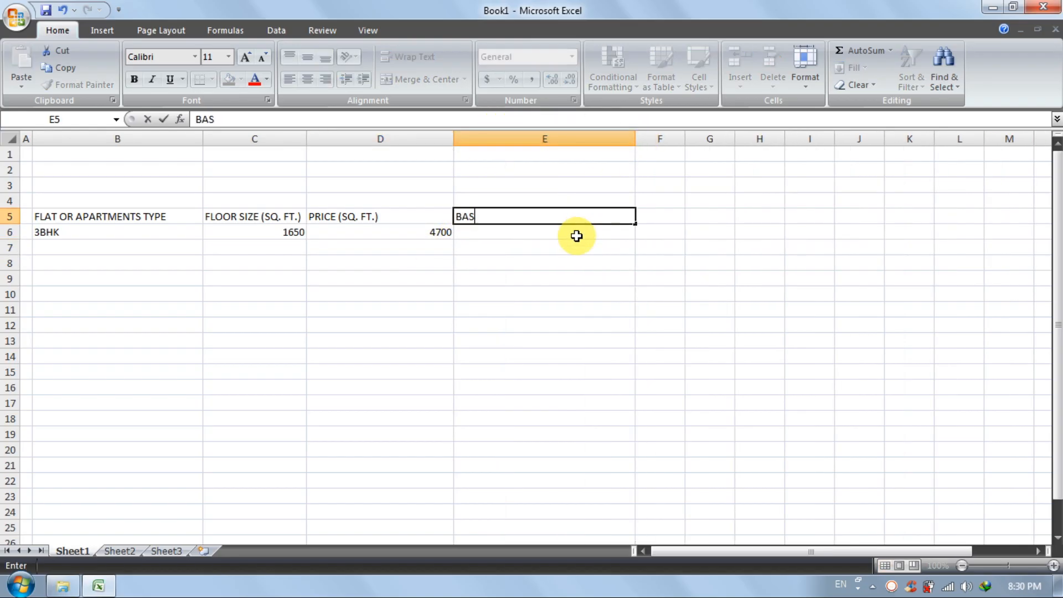
pyautogui.write('IC COST')
pyautogui.press('Return')
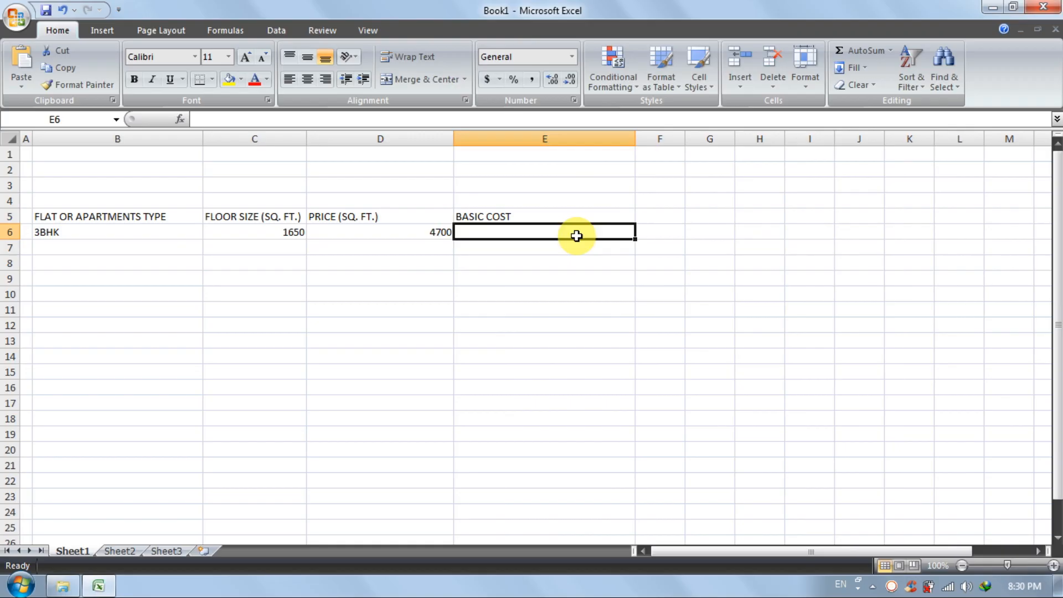
# Calculate the basic cost in E6 as floor size times price with the formula =C6*D6
pyautogui.write('=')
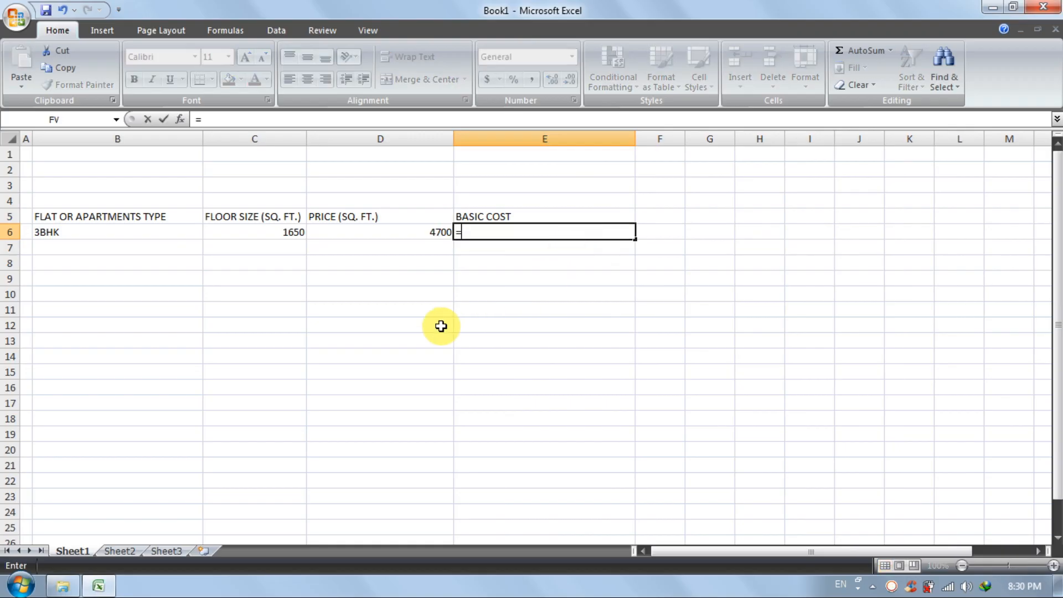
pyautogui.click(274, 232)
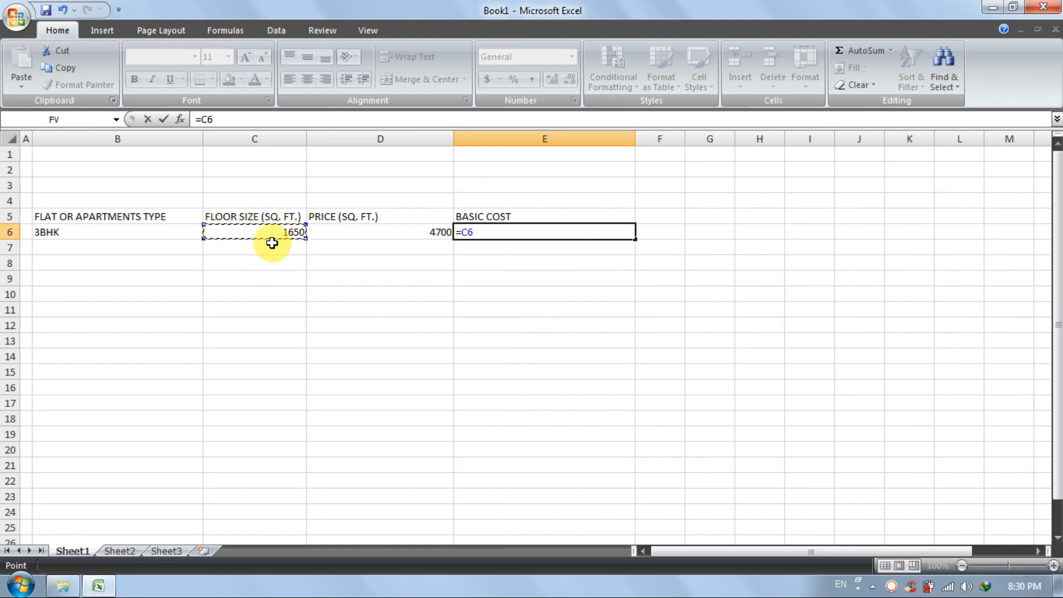
pyautogui.write('*')
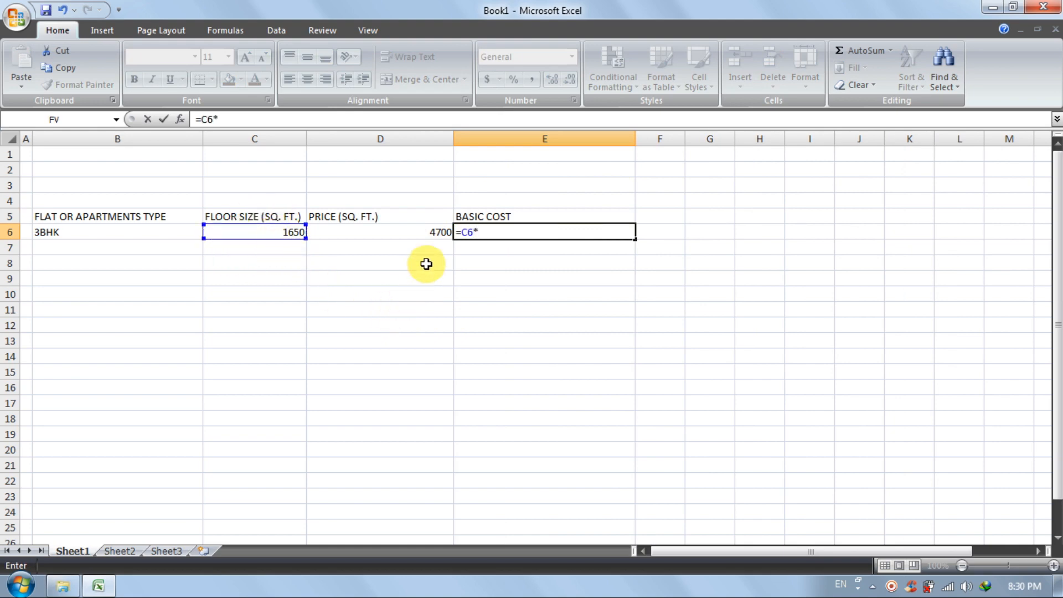
pyautogui.click(417, 236)
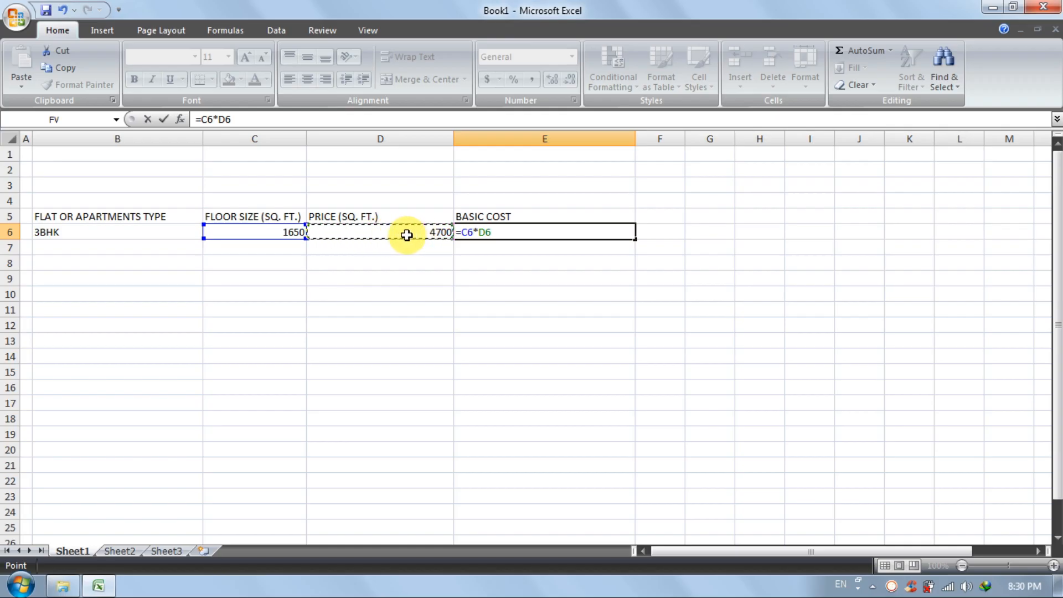
pyautogui.press('Return')
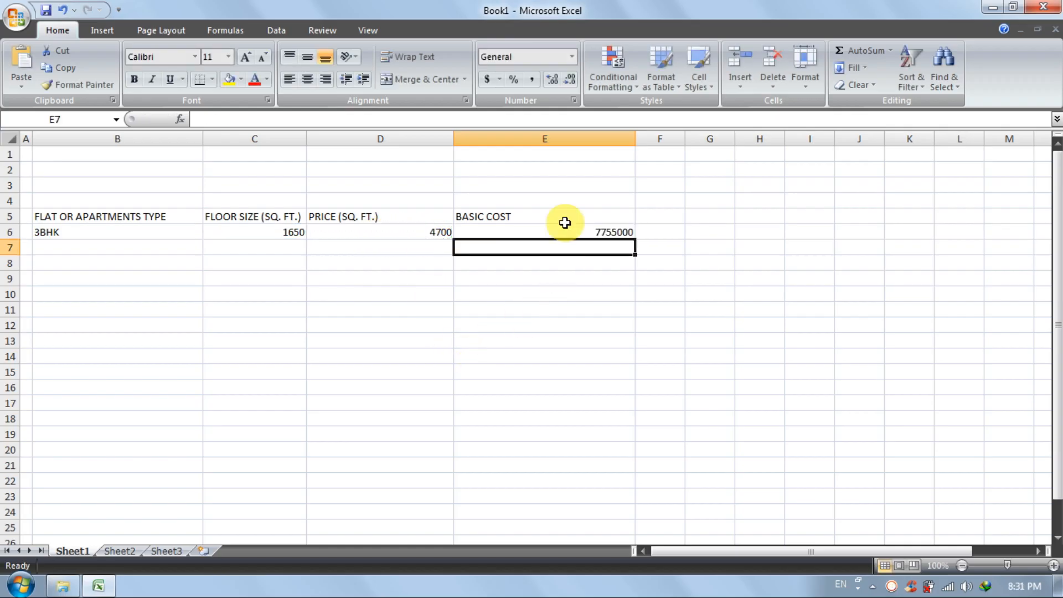
pyautogui.click(598, 231)
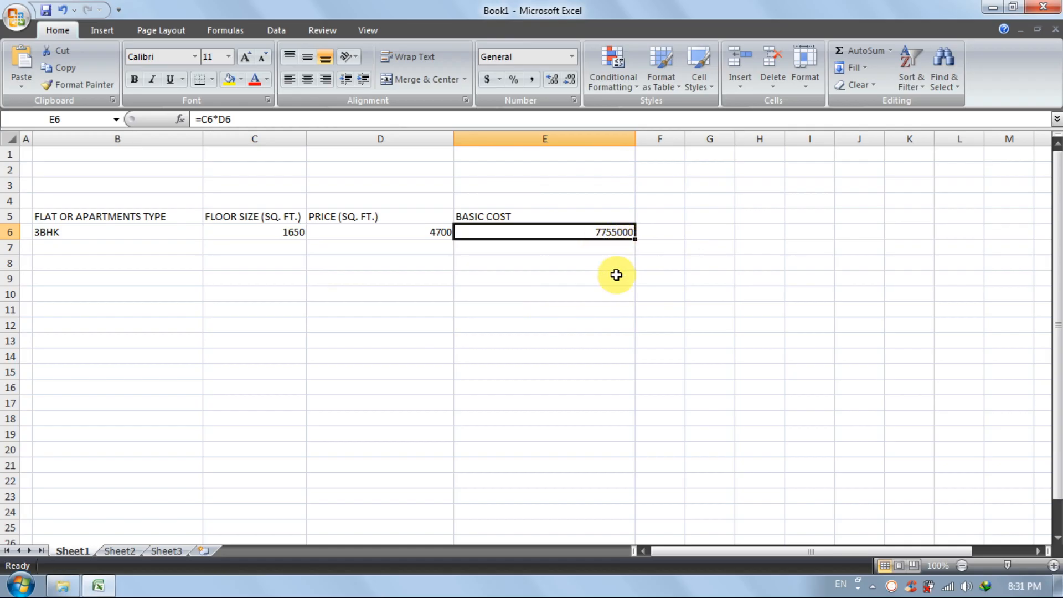
pyautogui.click(133, 233)
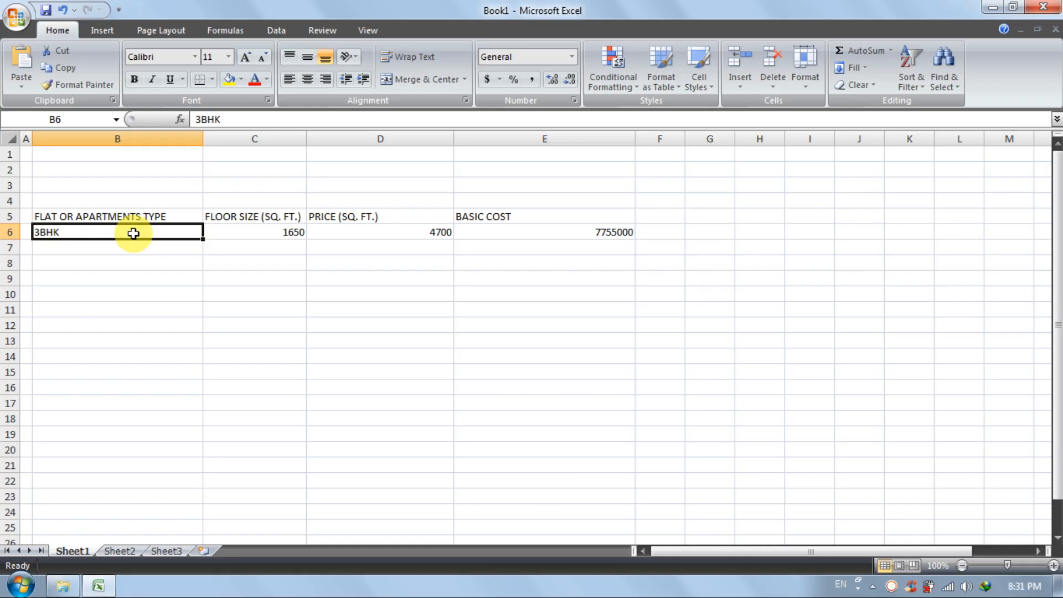
pyautogui.click(237, 230)
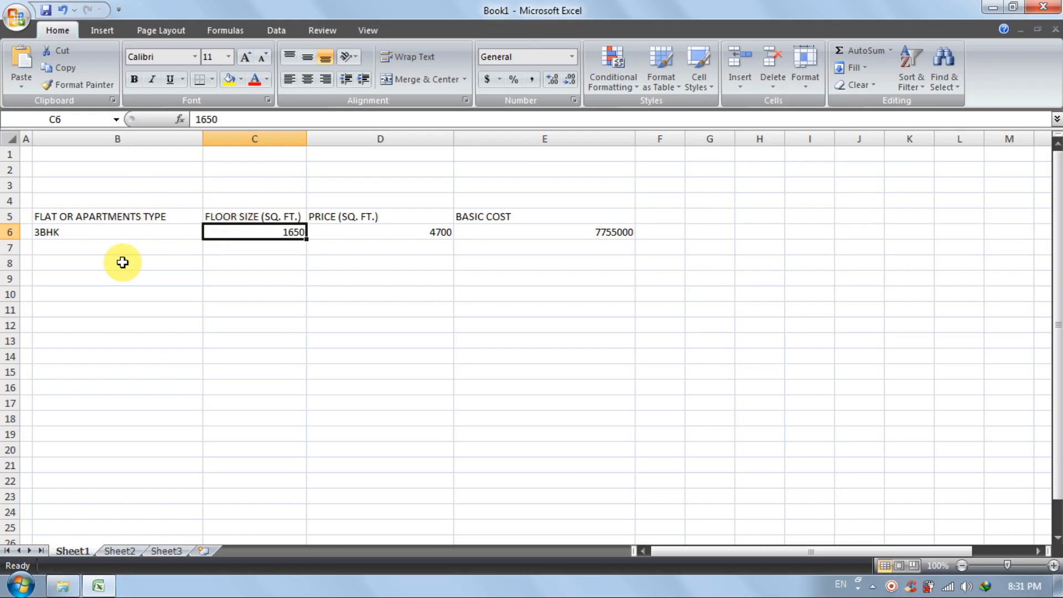
pyautogui.click(353, 232)
pyautogui.click(508, 232)
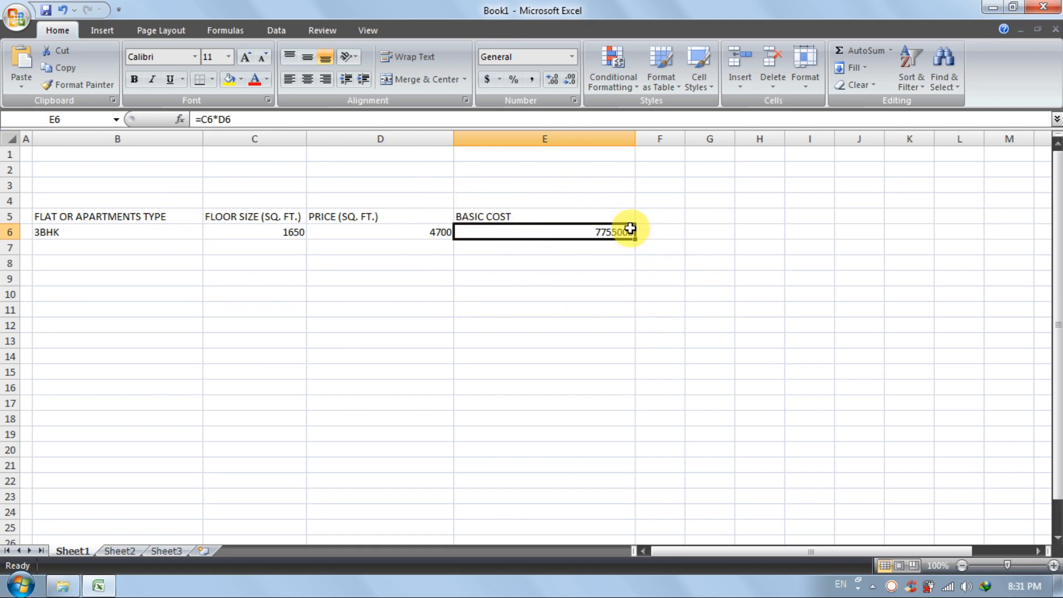
# Widen column F and enter the header INCLUDE GST (1%) in F5
pyautogui.click(643, 214)
pyautogui.moveTo(685, 139); pyautogui.dragTo(786, 139)
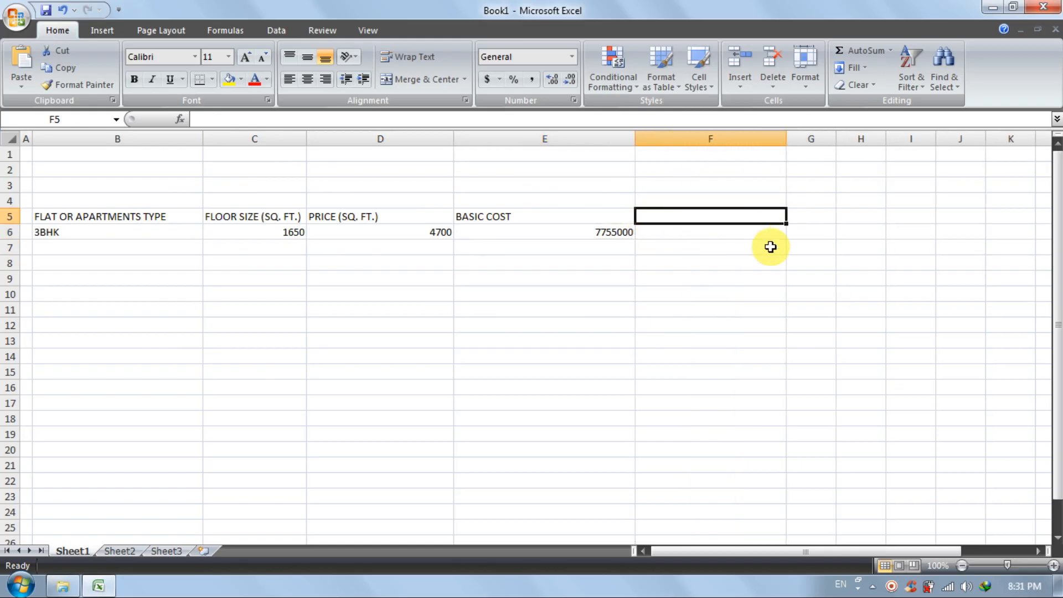
pyautogui.write('INC')
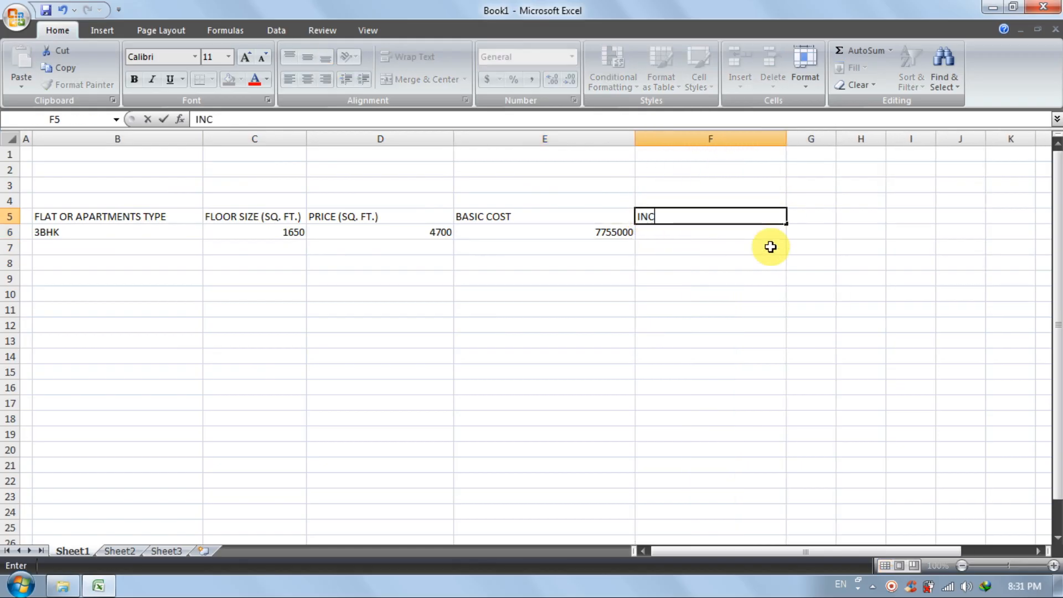
pyautogui.write('LUDE GST')
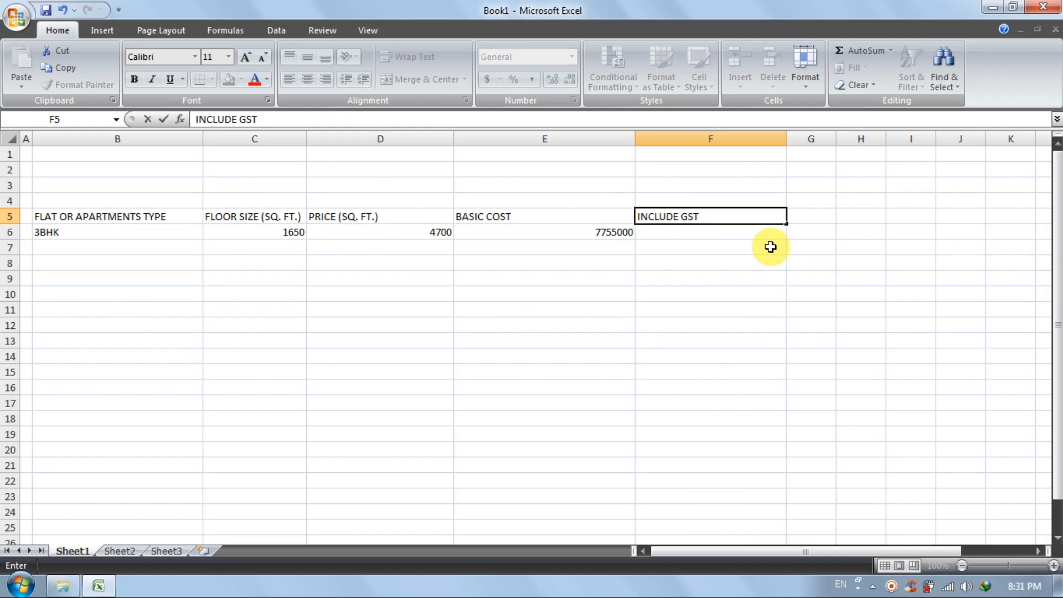
pyautogui.write('(1%)')
pyautogui.press('Return')
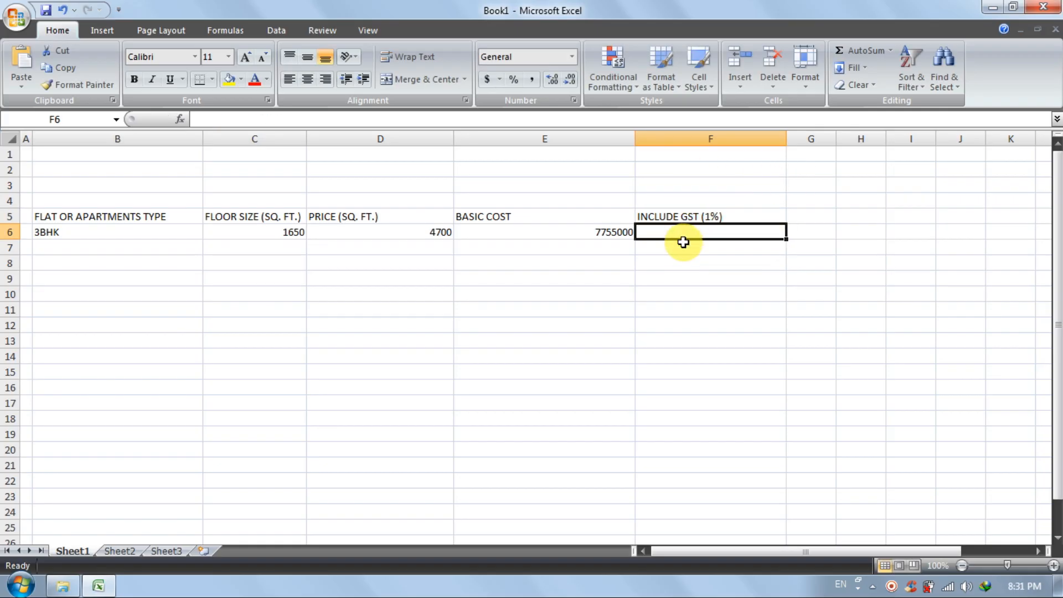
# Enter the GST formula =E6*1% in F6 and clear the cell again
pyautogui.write('=')
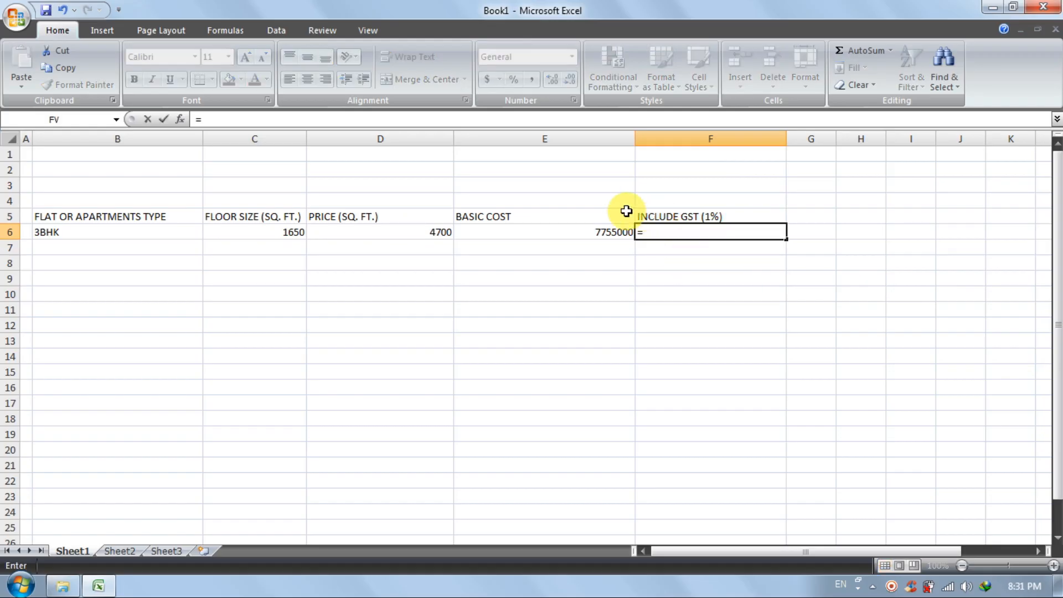
pyautogui.click(583, 232)
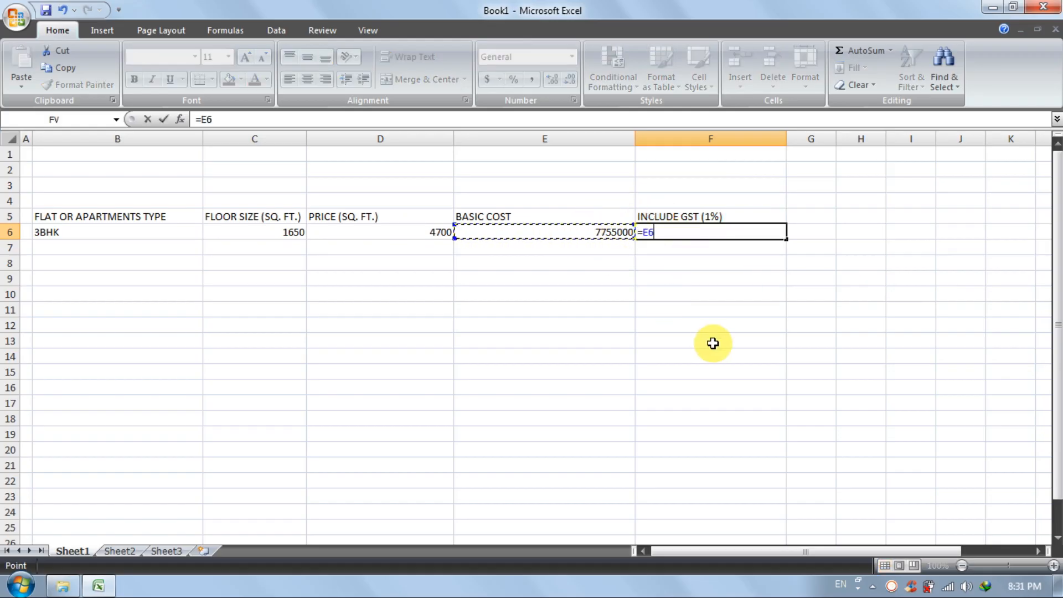
pyautogui.write('*1%')
pyautogui.press('Return')
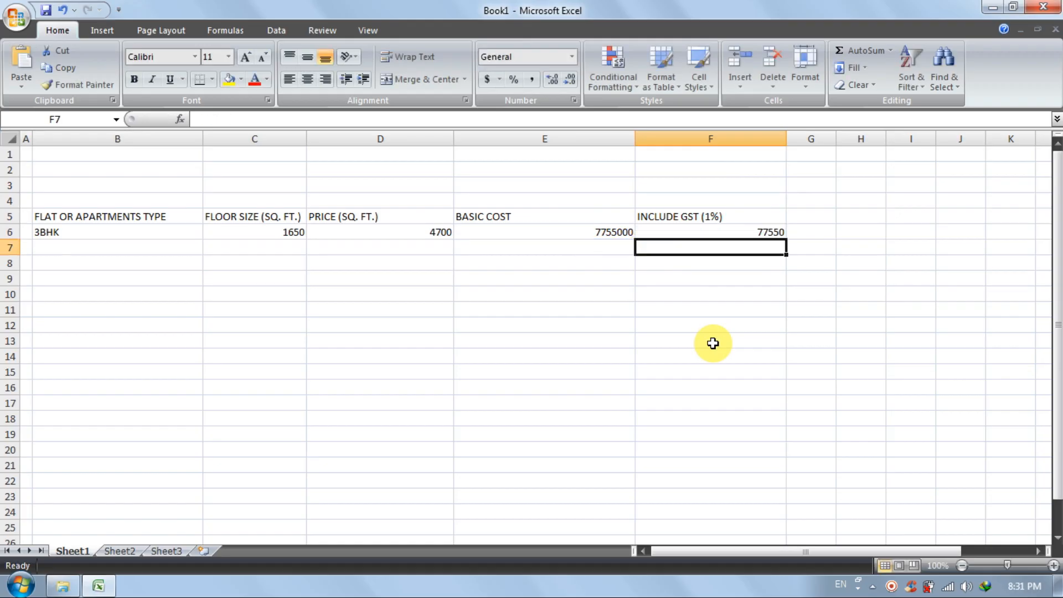
pyautogui.click(763, 230)
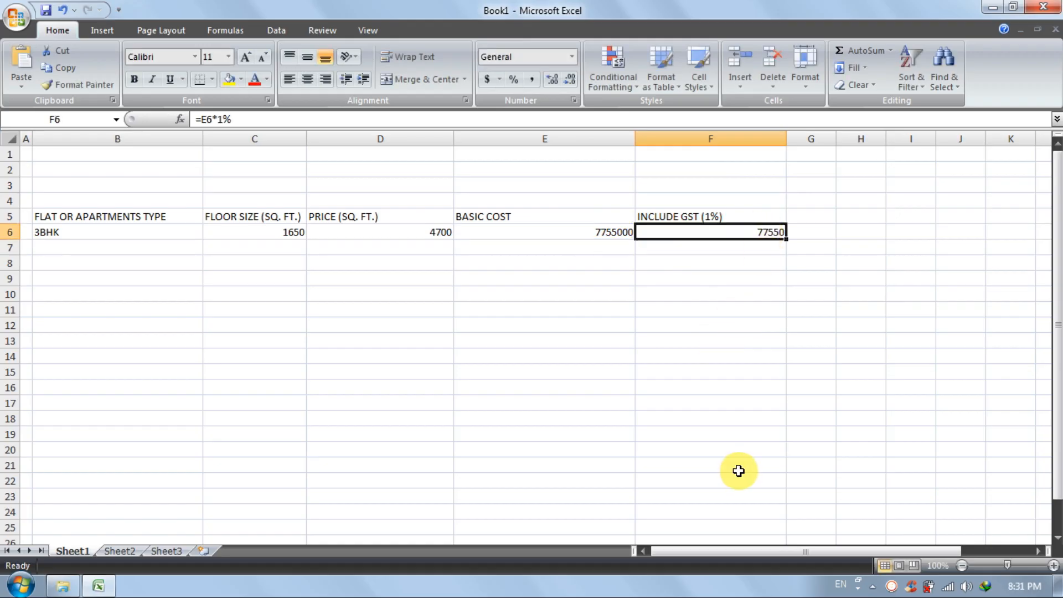
pyautogui.press('Delete')
# Calculate the GST in F6 as 1% of the basic cost with the formula =E6*1%
pyautogui.write('=')
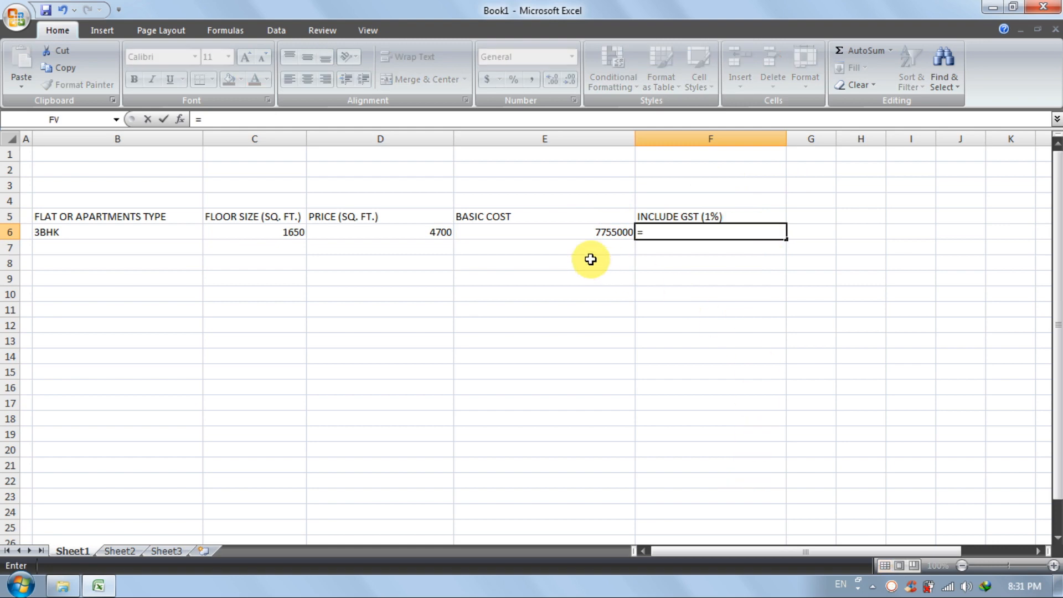
pyautogui.click(578, 235)
pyautogui.write('*')
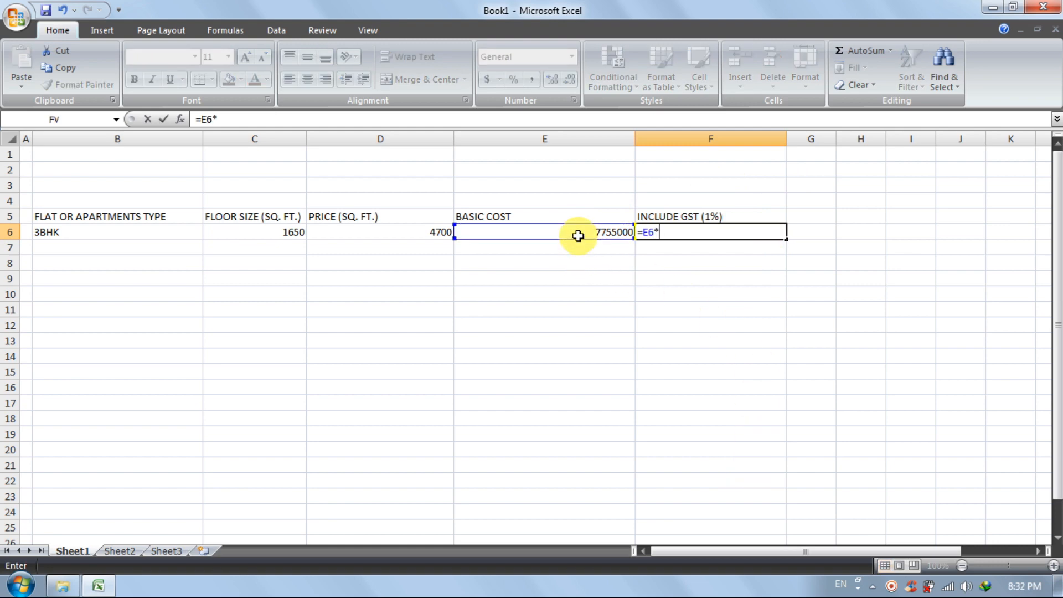
pyautogui.write('1%')
pyautogui.press('Return')
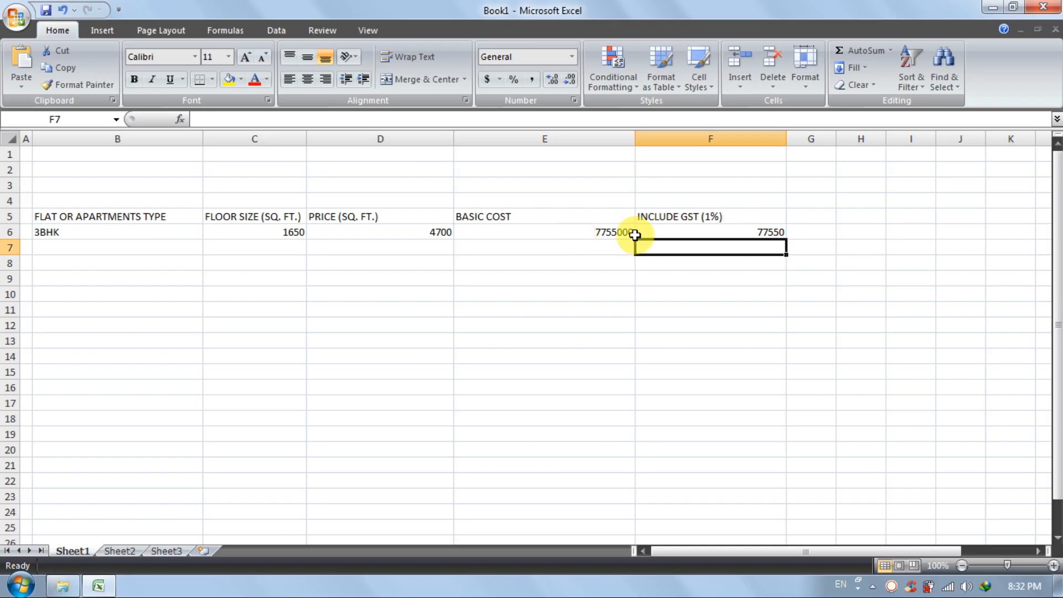
# Enter the header TOTAL COST in G5 and widen column G to fit it
pyautogui.click(821, 217)
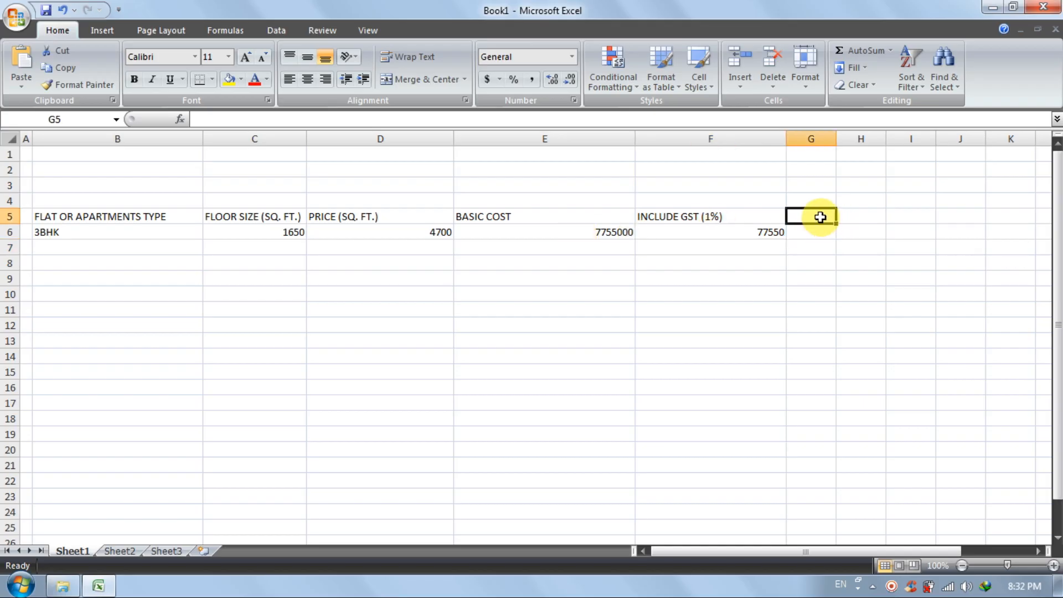
pyautogui.write('TO')
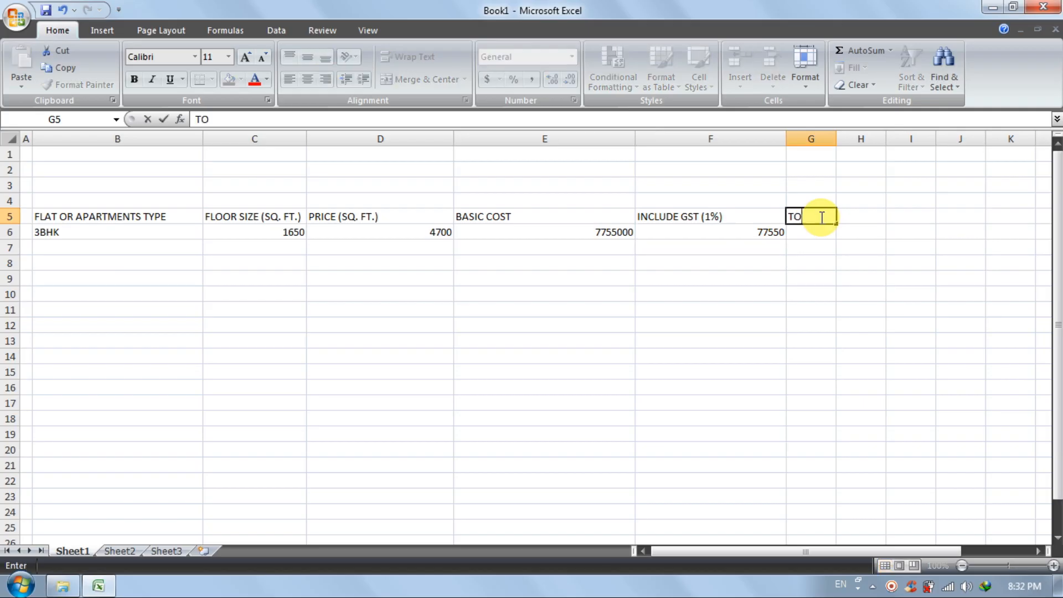
pyautogui.write('TAL COD')
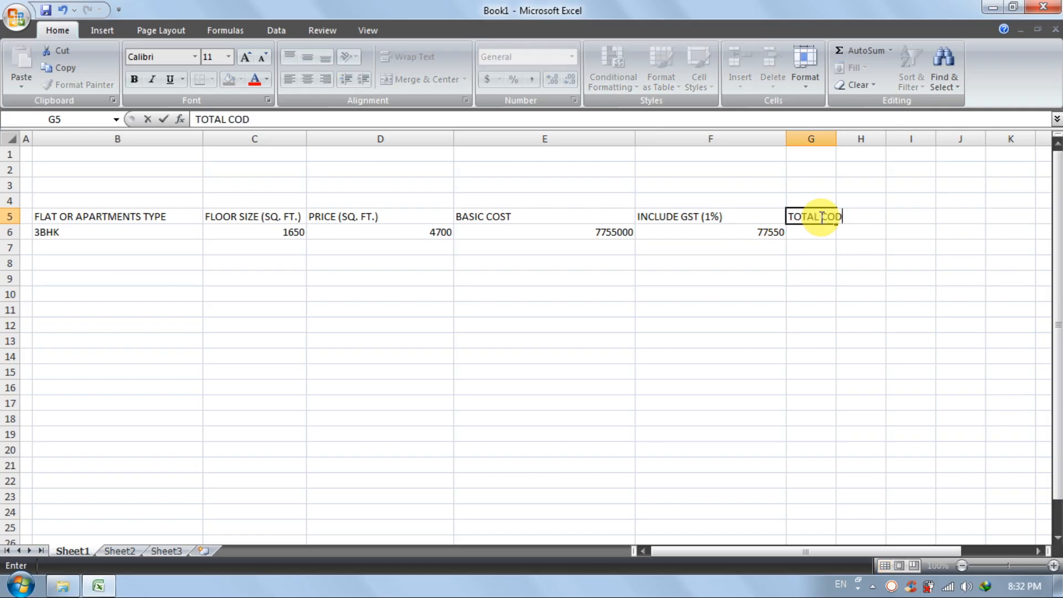
pyautogui.press('BackSpace')
pyautogui.write('ST')
pyautogui.press('Return')
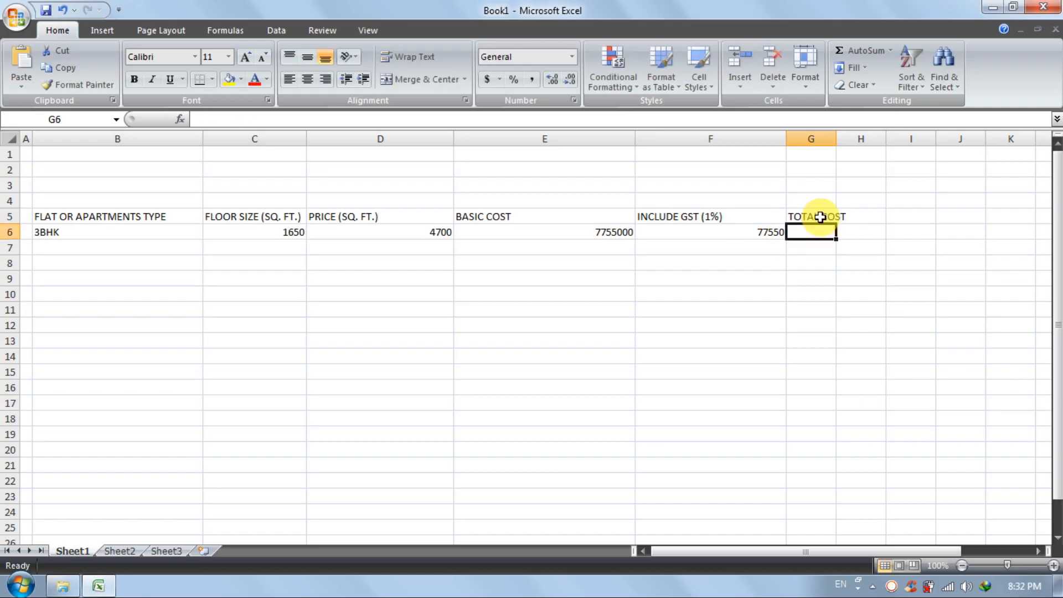
pyautogui.moveTo(836, 139); pyautogui.dragTo(896, 139)
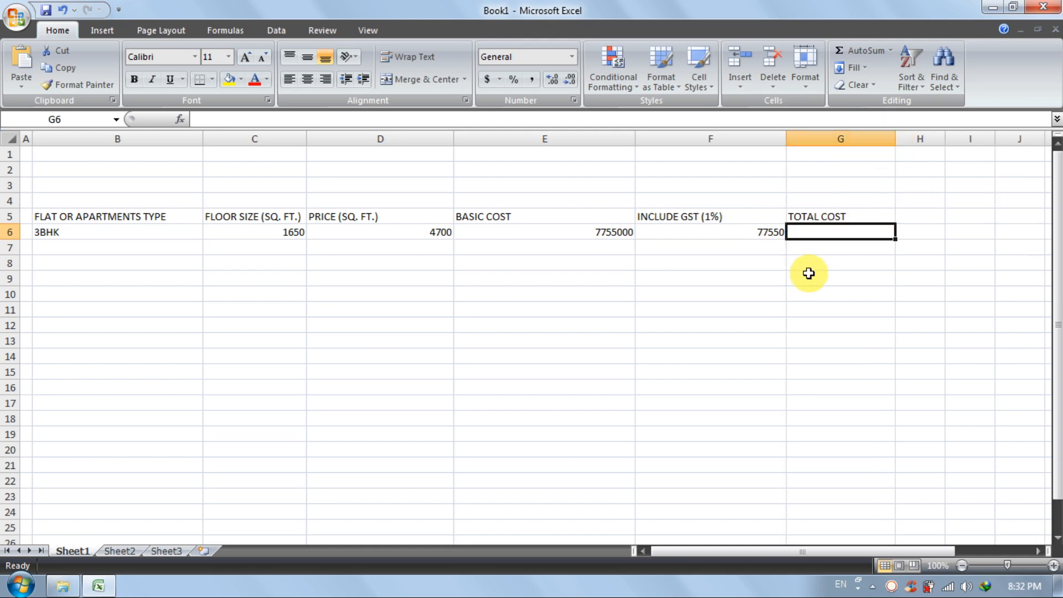
# Calculate the total cost in G6 as basic cost plus GST with the formula =E6+F6
pyautogui.write('=')
pyautogui.click(605, 234)
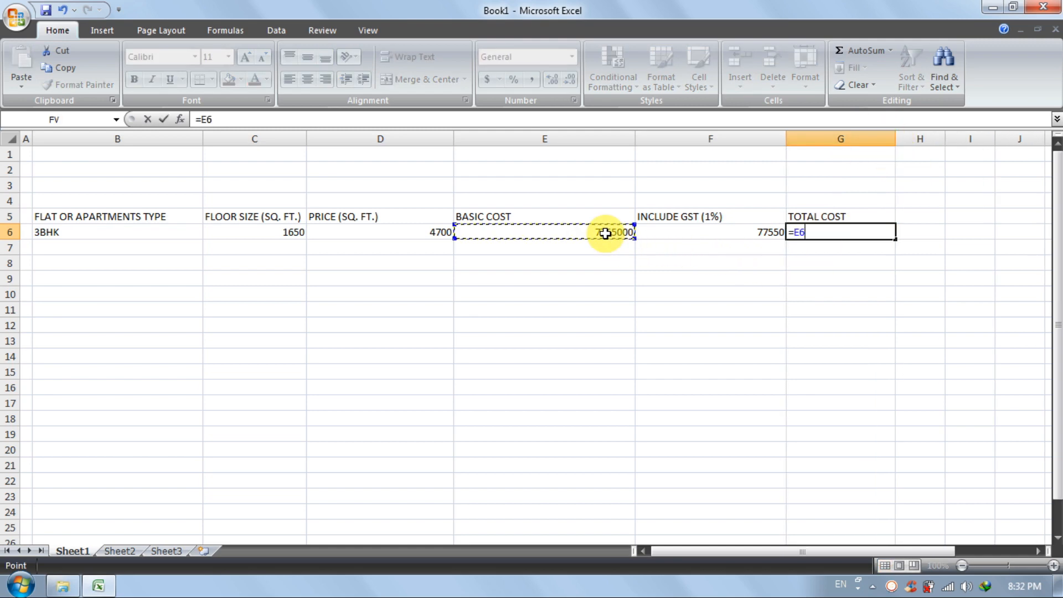
pyautogui.write('+')
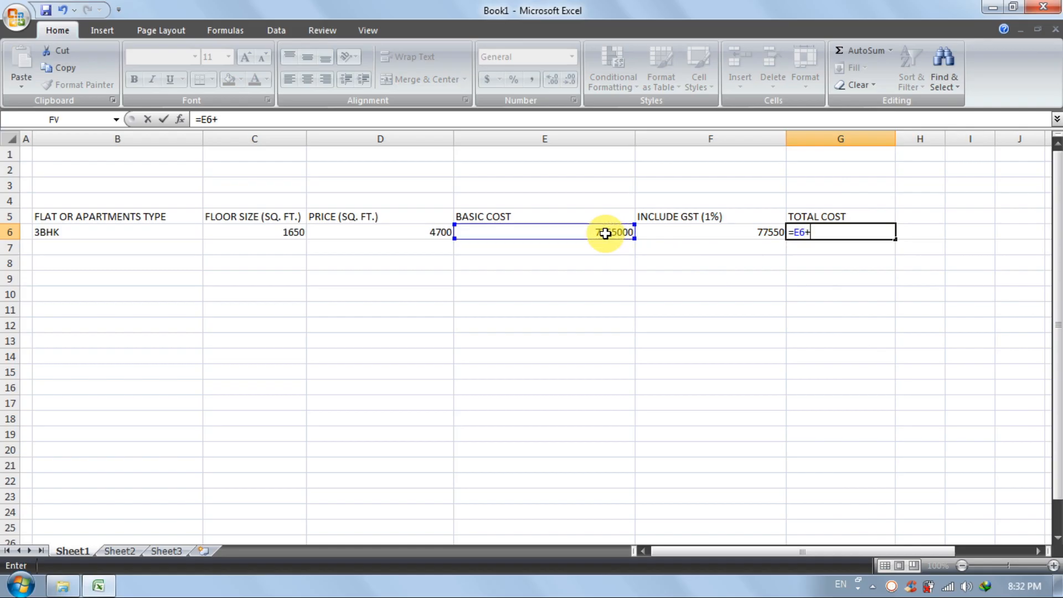
pyautogui.click(696, 234)
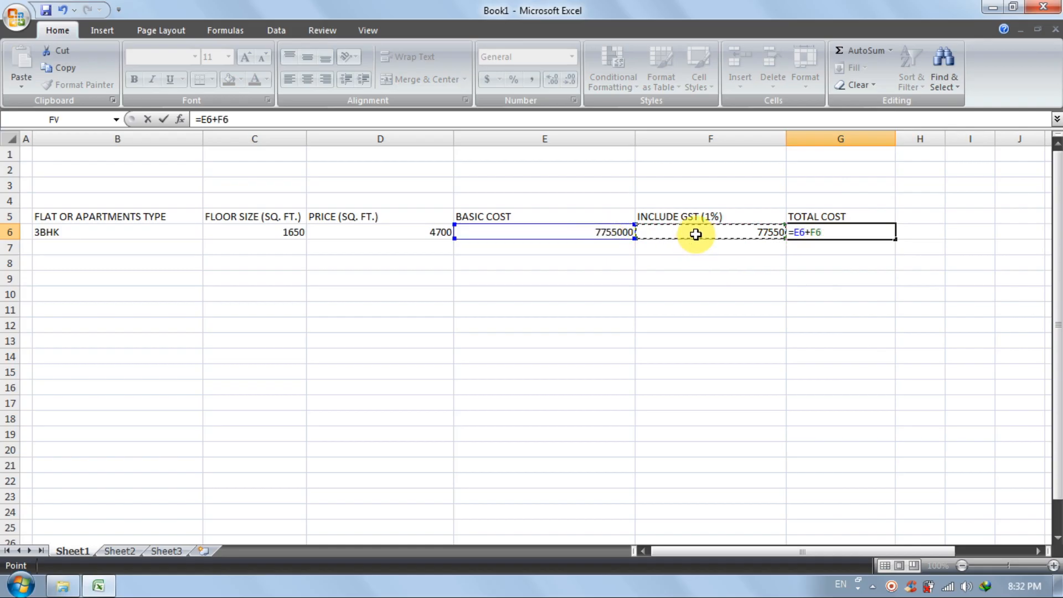
pyautogui.press('Return')
# Review the formulas behind the GST amount in F6 and the total cost in G6
pyautogui.click(831, 235)
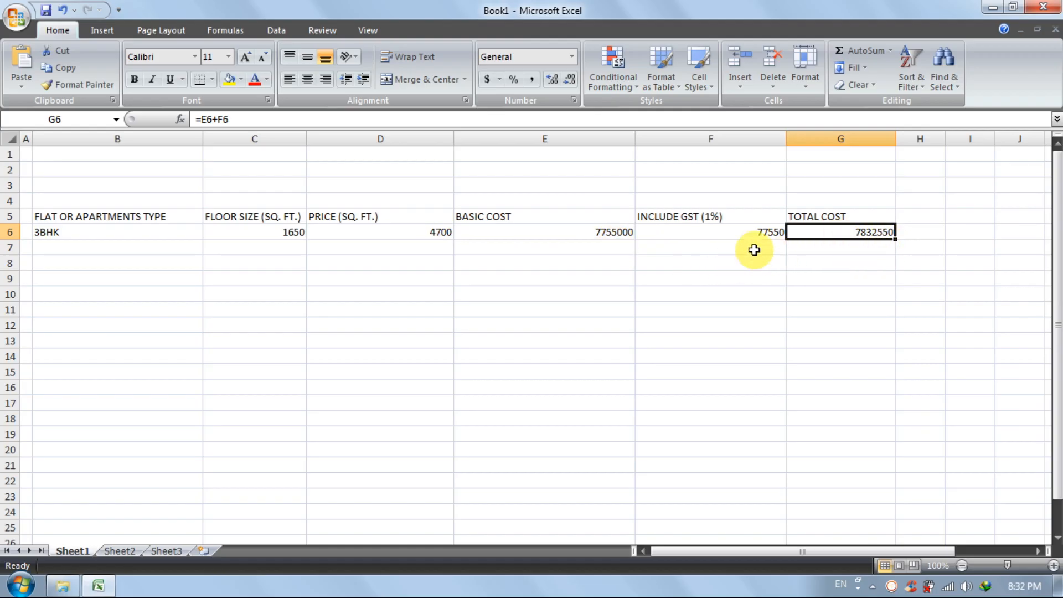
pyautogui.click(731, 232)
pyautogui.click(804, 234)
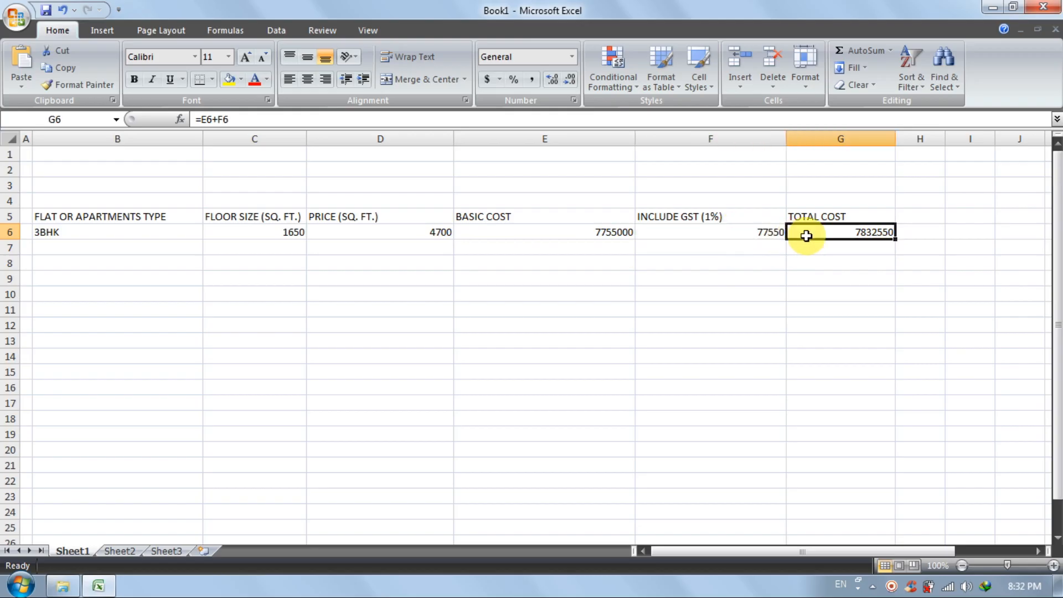
pyautogui.click(678, 236)
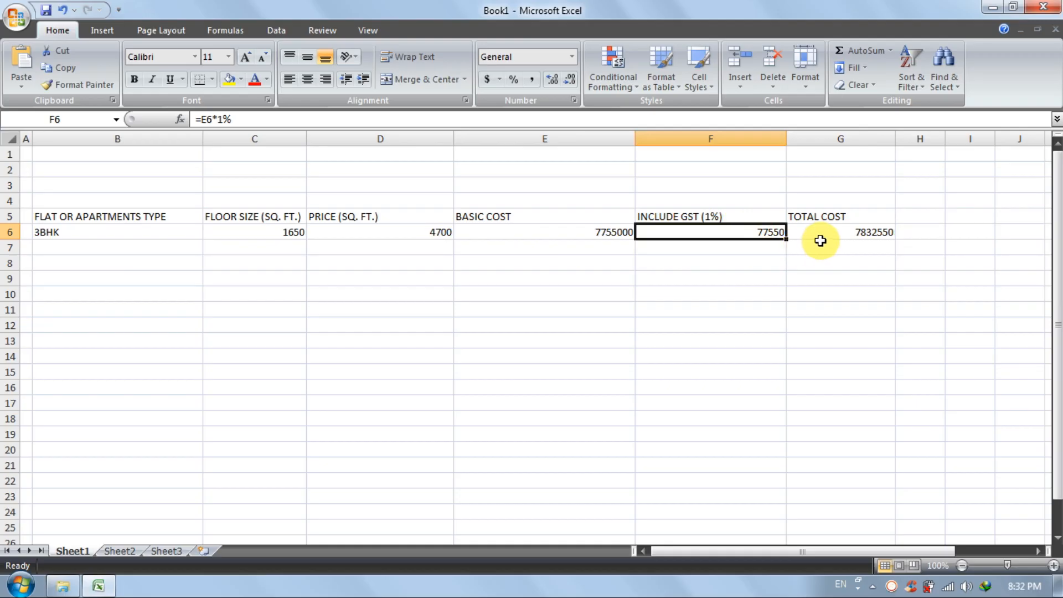
pyautogui.click(739, 219)
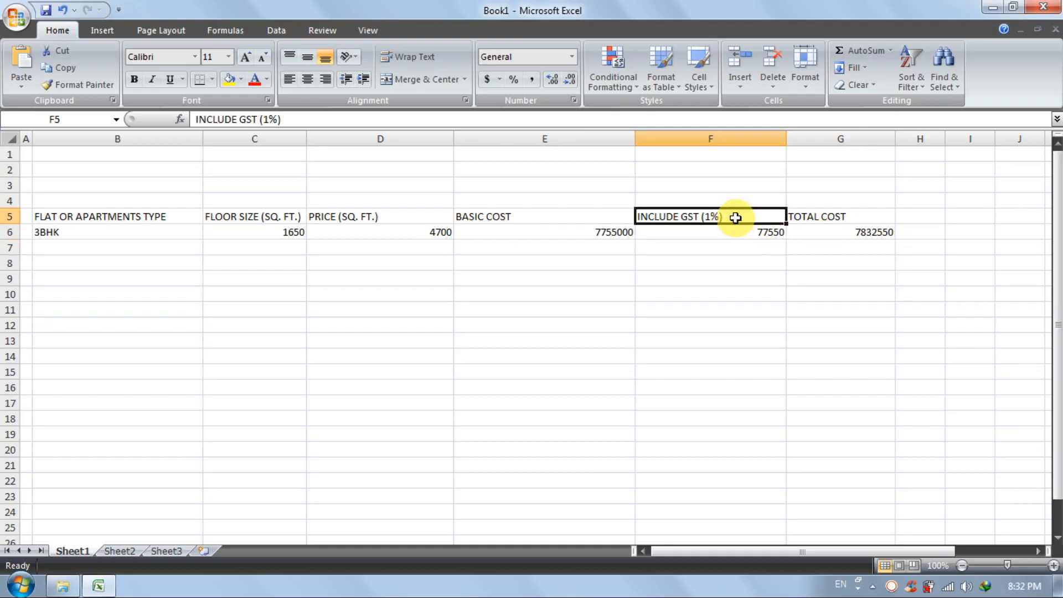
pyautogui.click(838, 233)
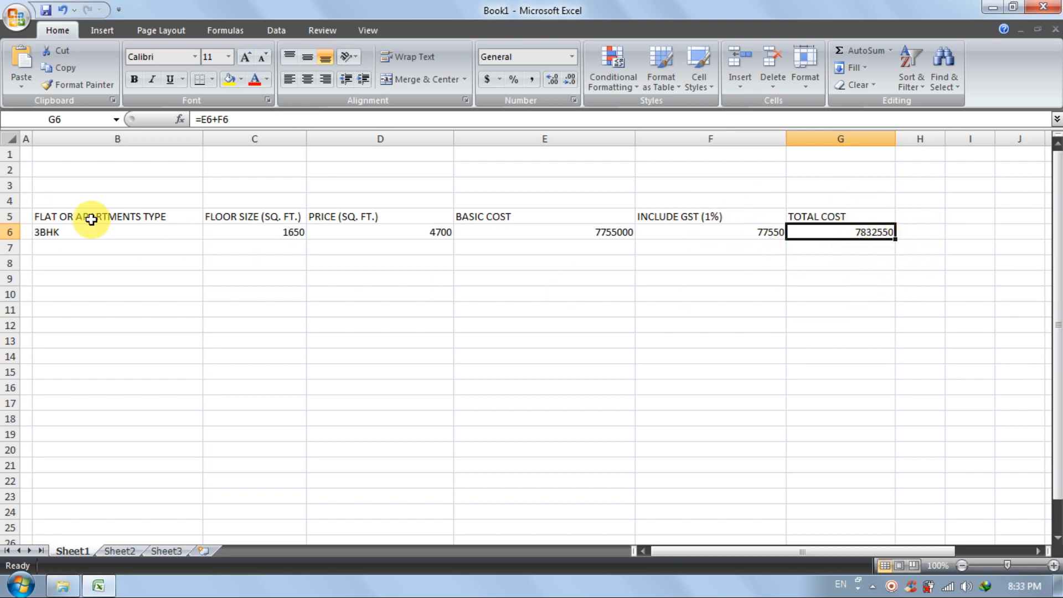
pyautogui.click(327, 309)
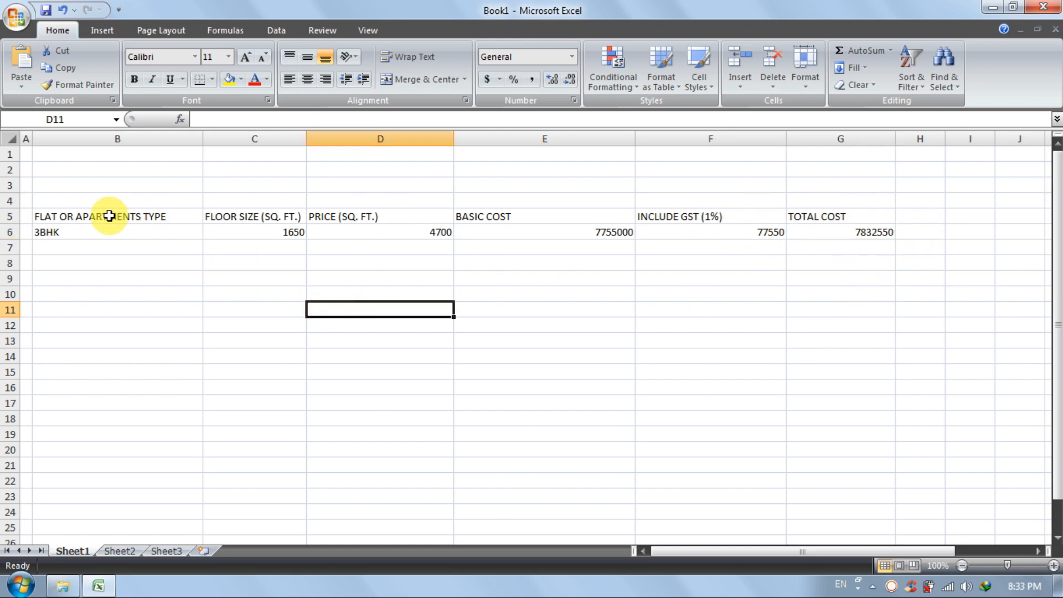
# Make the header row B5:G5 bold and apply all borders to the table B5:G6
pyautogui.moveTo(105, 215); pyautogui.dragTo(855, 212)
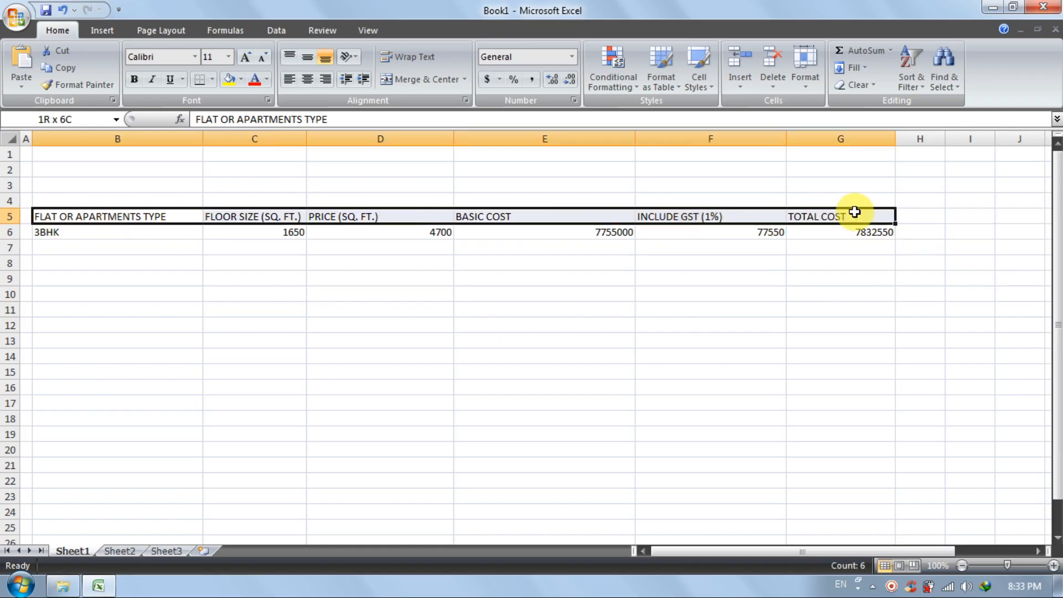
pyautogui.click(134, 79)
pyautogui.moveTo(72, 218); pyautogui.dragTo(823, 230)
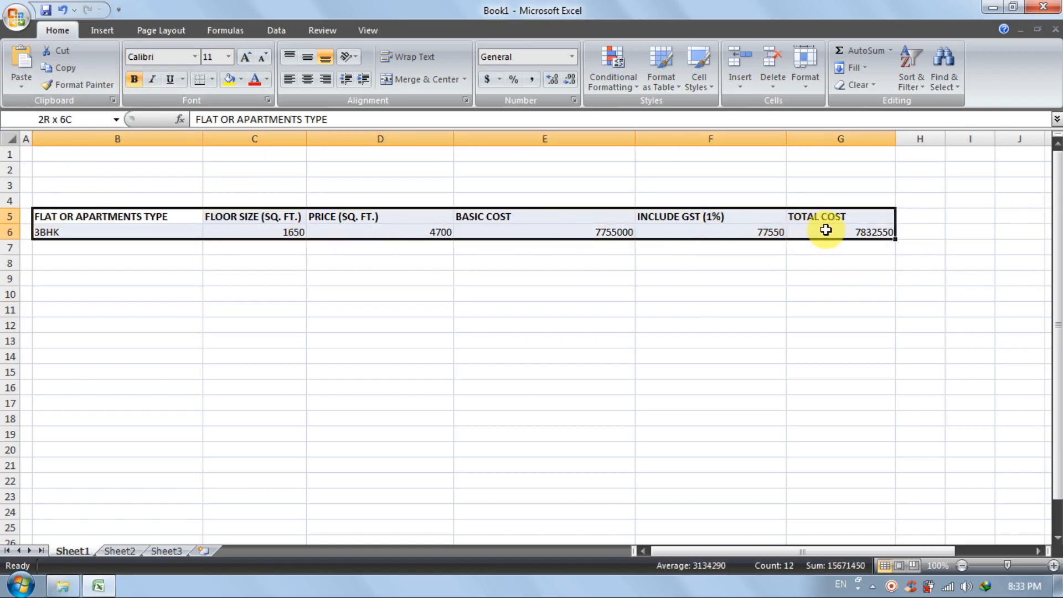
pyautogui.click(213, 81)
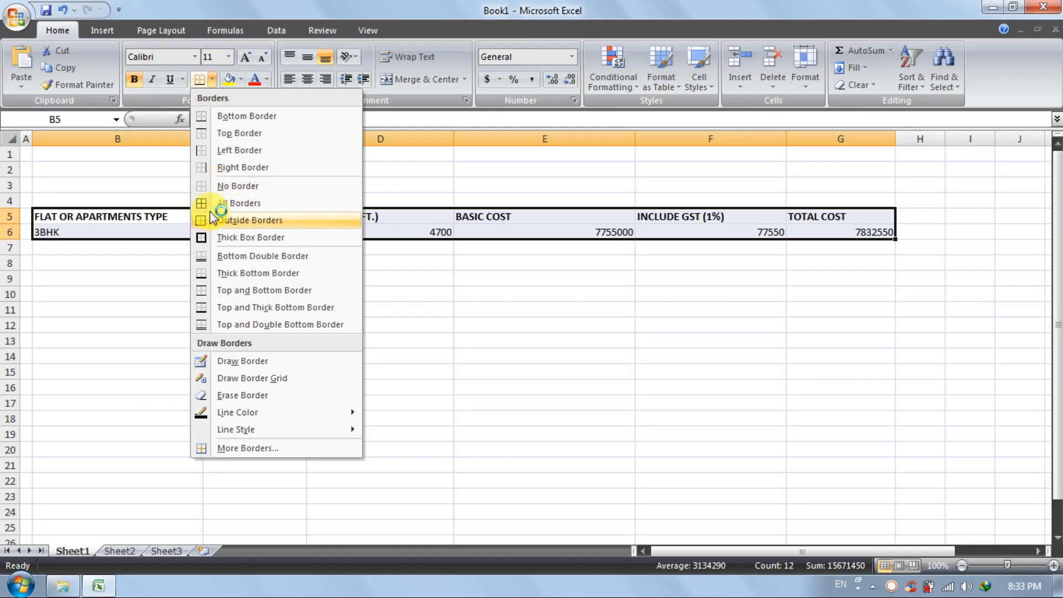
pyautogui.click(160, 203)
pyautogui.click(366, 372)
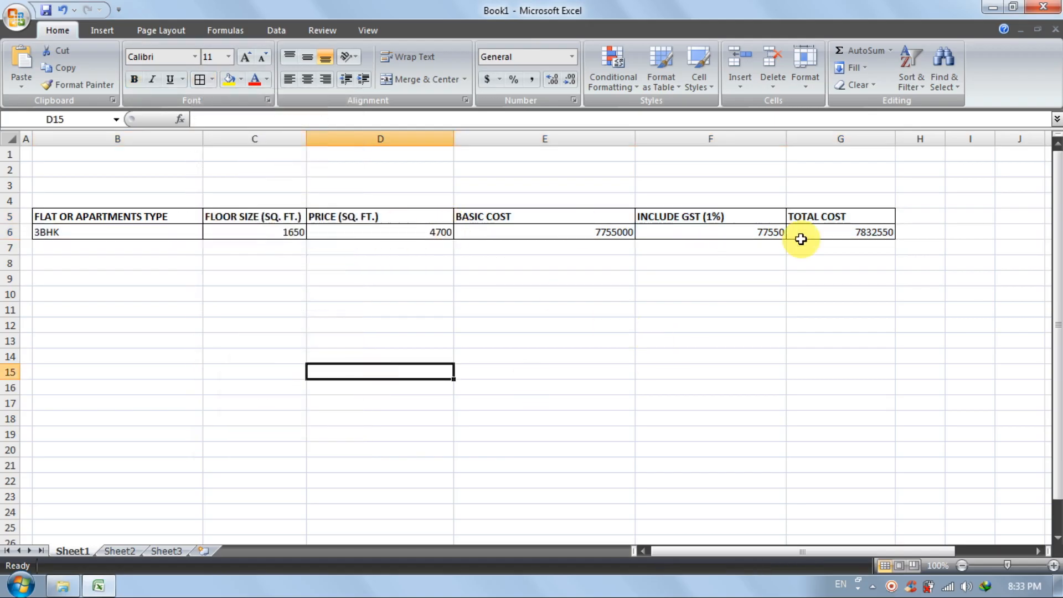
pyautogui.click(754, 307)
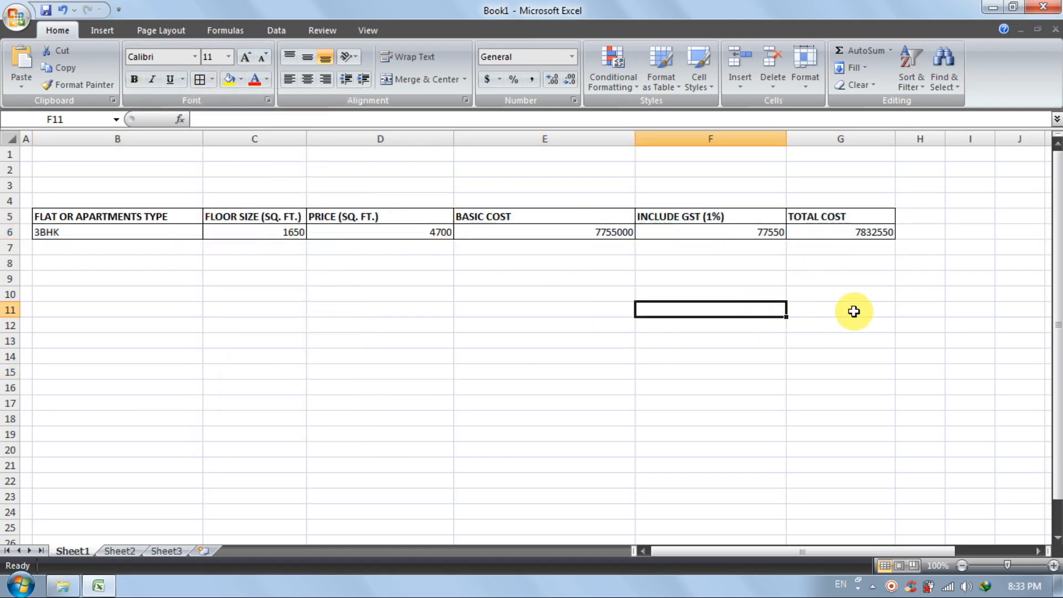
pyautogui.click(909, 218)
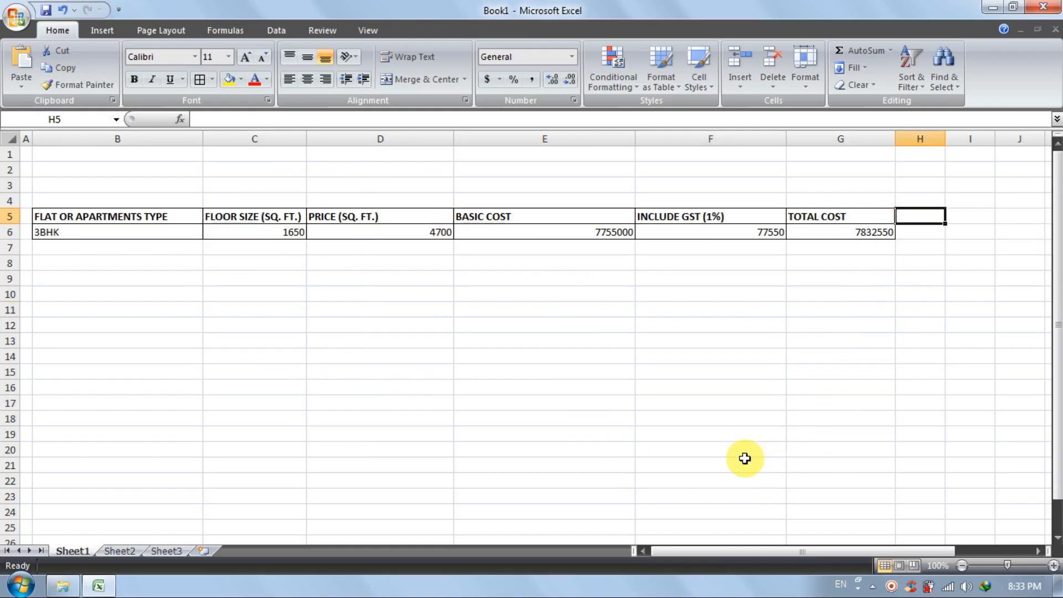
pyautogui.click(660, 397)
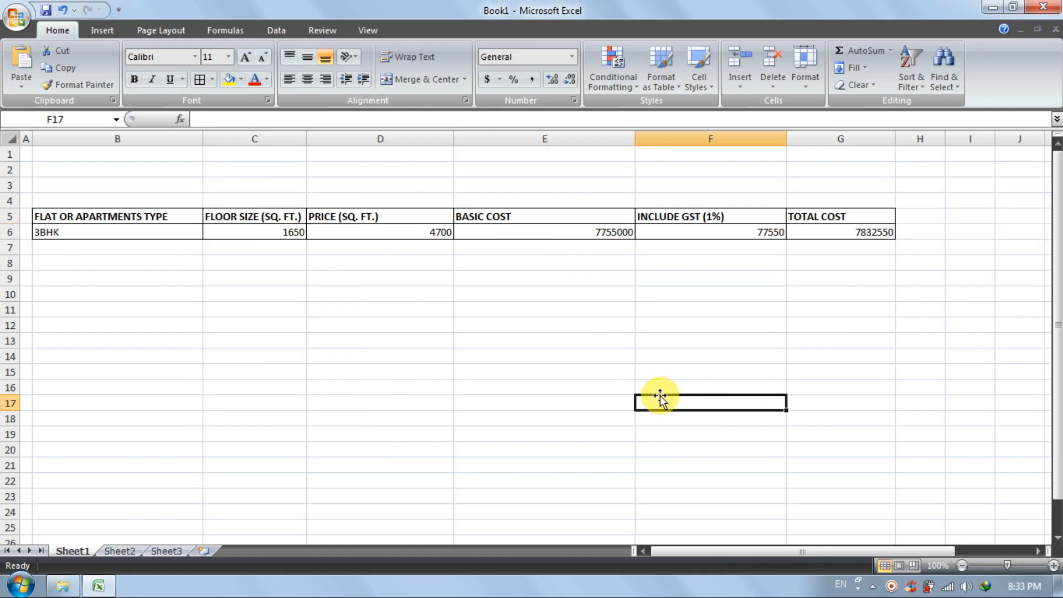
pyautogui.click(844, 355)
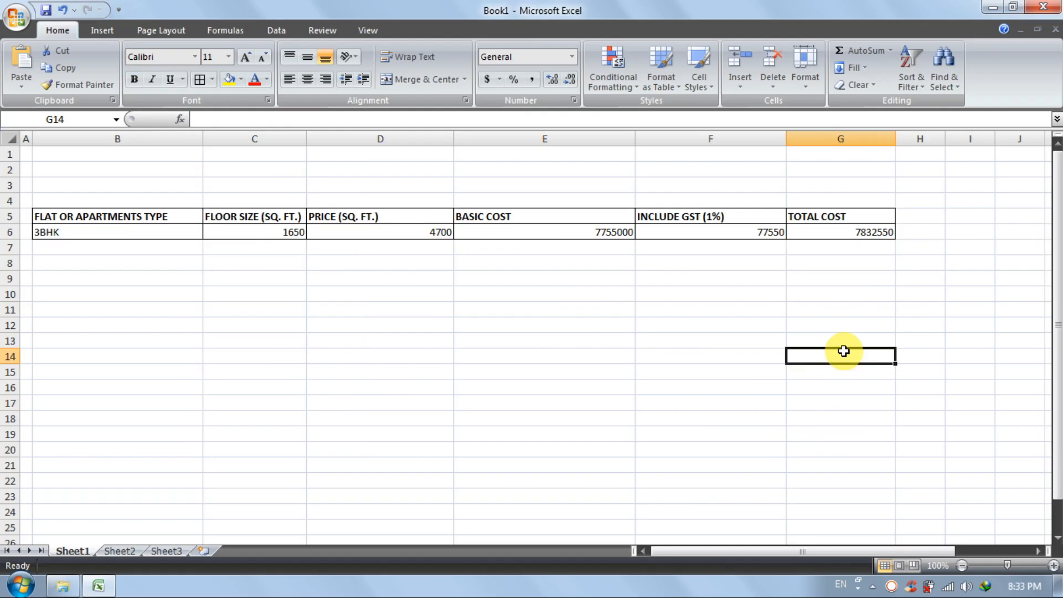
pyautogui.click(849, 232)
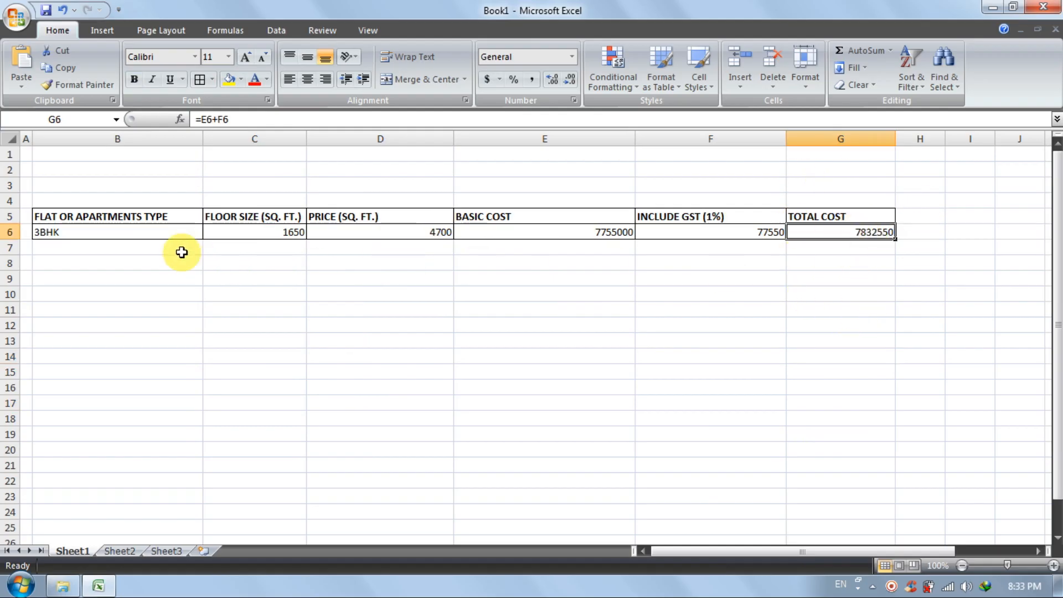
pyautogui.click(171, 231)
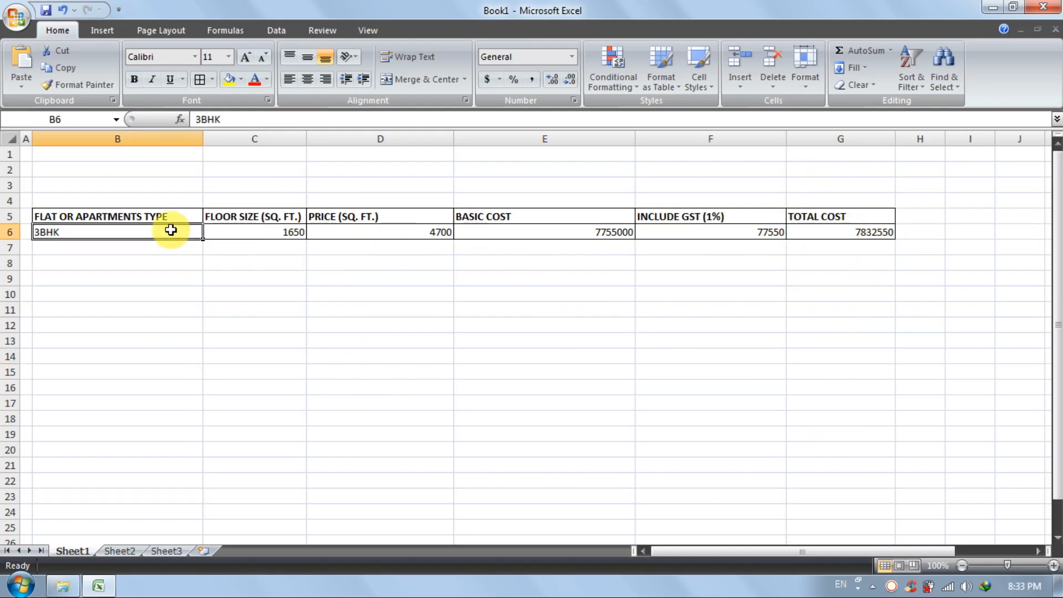
# Review the flat's entries in row 6 and the formulas behind its basic cost, GST and total cost
pyautogui.click(273, 236)
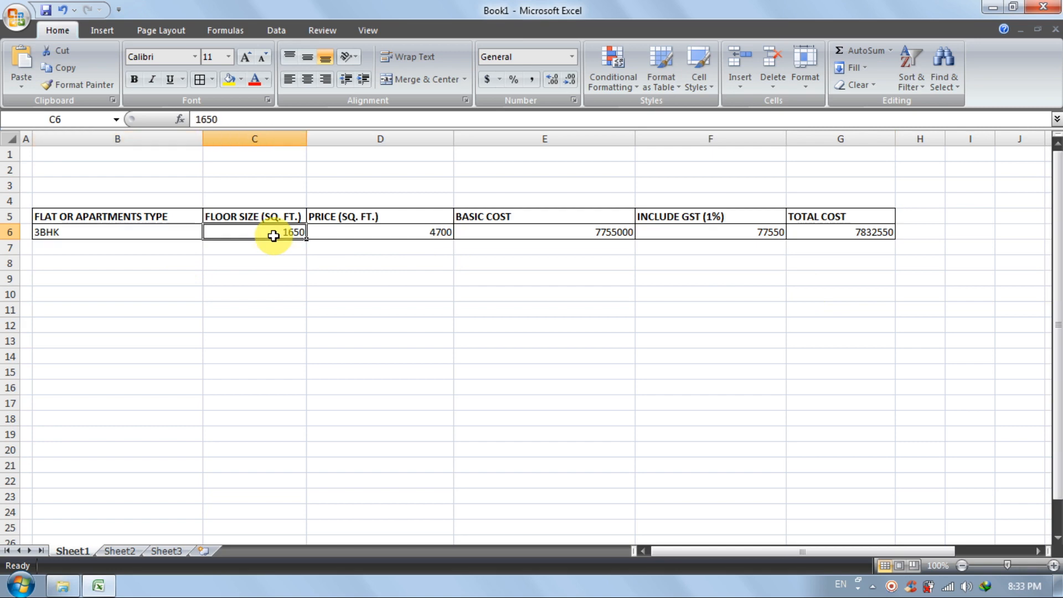
pyautogui.click(356, 237)
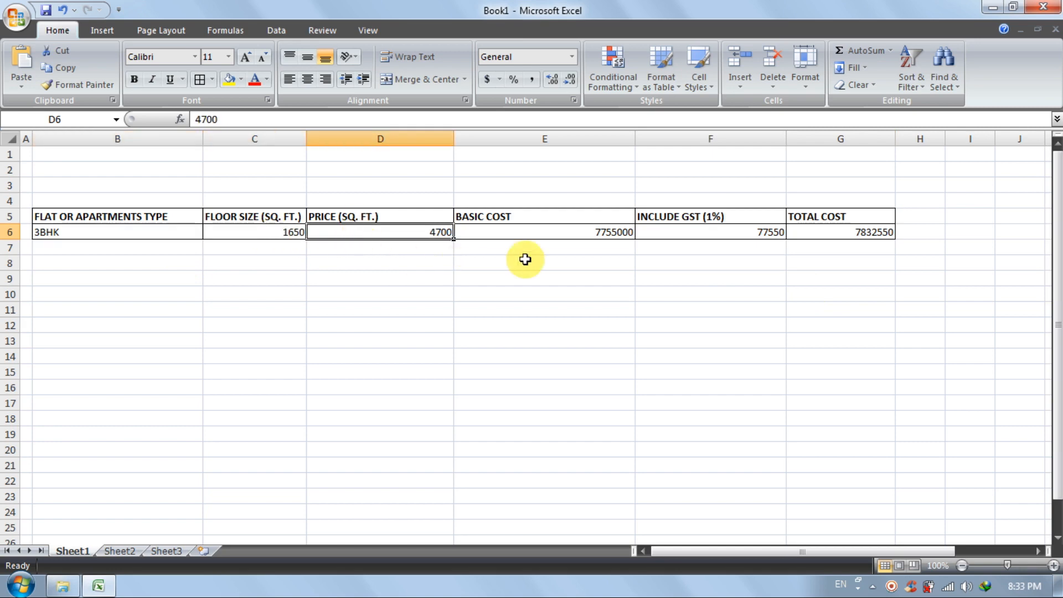
pyautogui.click(547, 231)
pyautogui.click(687, 236)
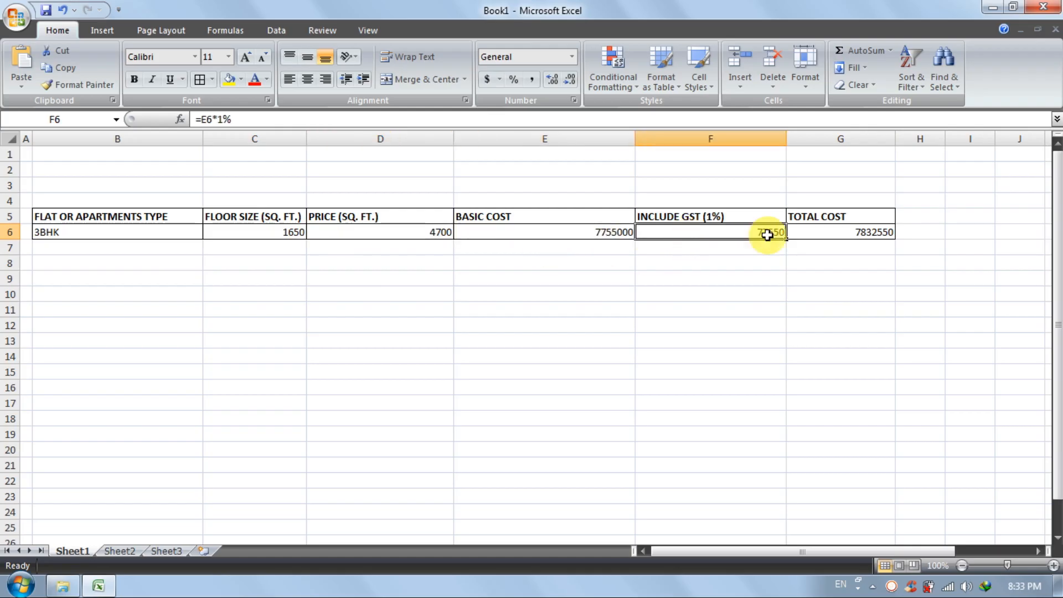
pyautogui.click(800, 231)
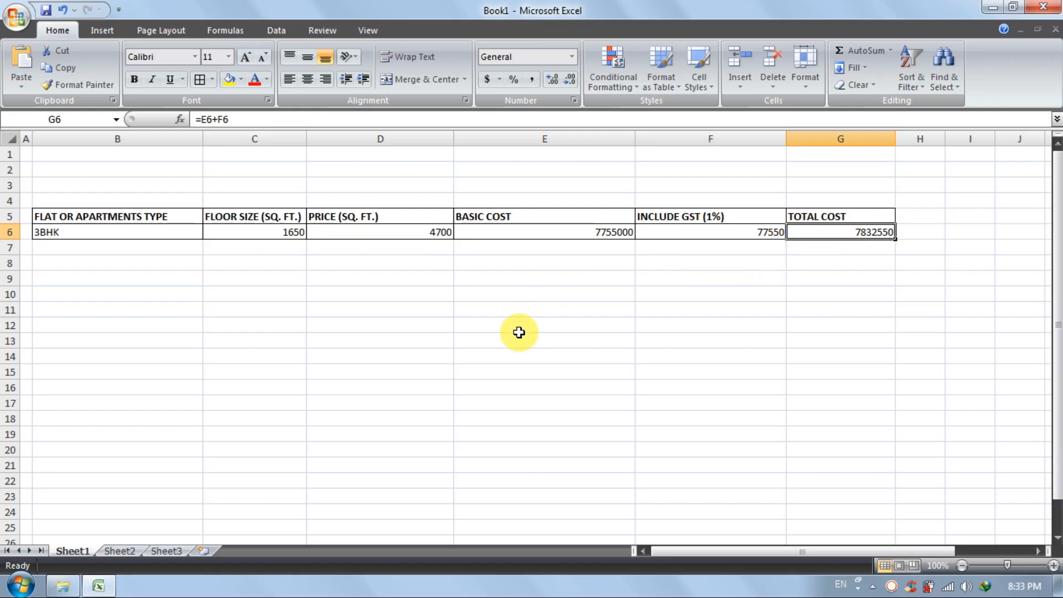
pyautogui.click(412, 355)
# Merge and center B8:C8 and enter the title PAYMENT PLAN in it
pyautogui.click(98, 264)
pyautogui.moveTo(98, 263); pyautogui.dragTo(233, 268)
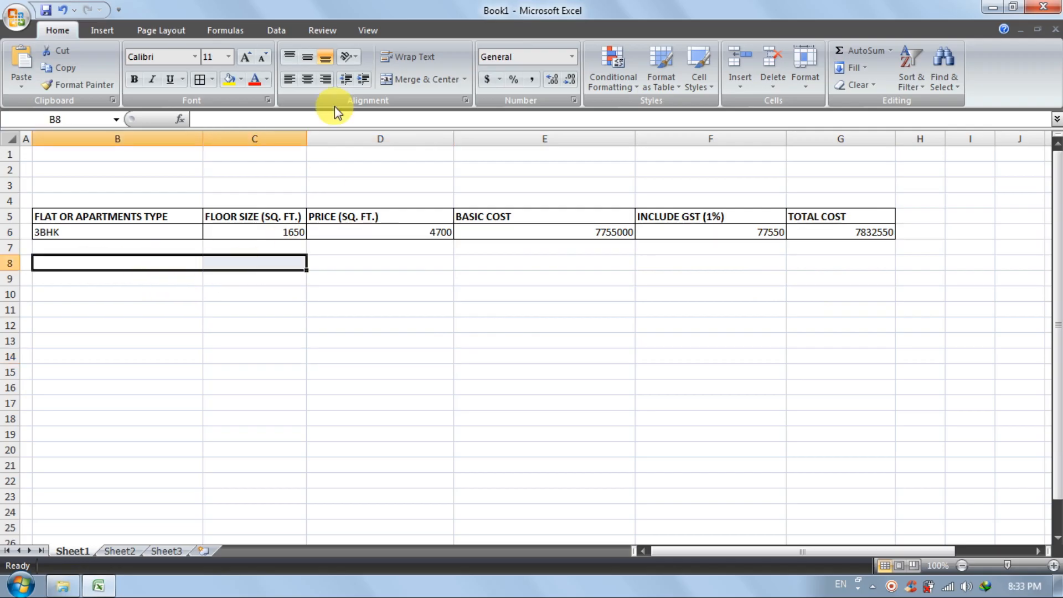
pyautogui.click(423, 82)
pyautogui.click(293, 321)
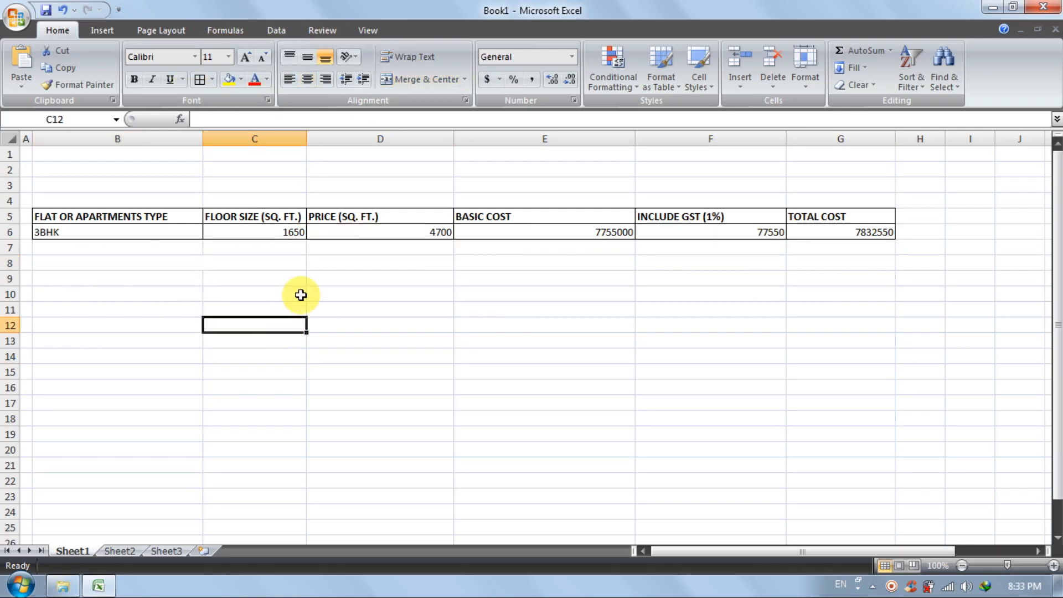
pyautogui.click(215, 269)
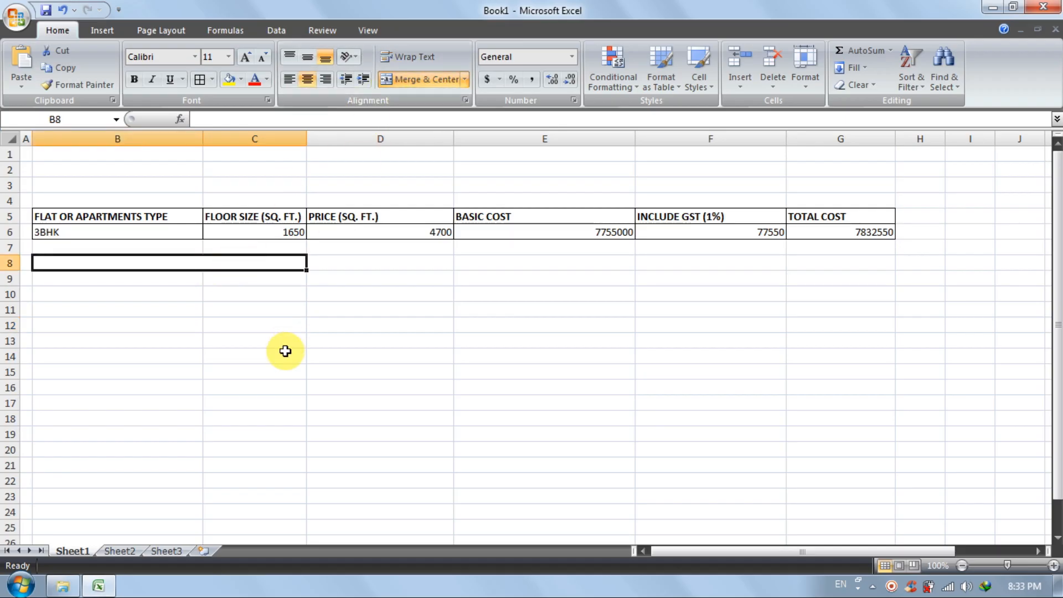
pyautogui.write('PAYME')
pyautogui.write('NT')
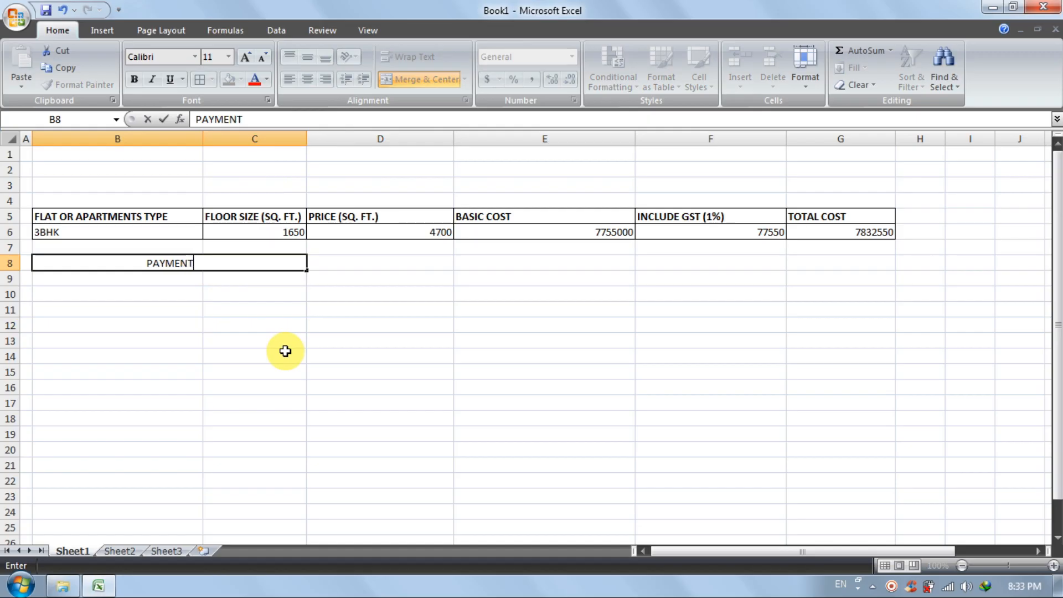
pyautogui.write(' PLAN')
pyautogui.press('Return')
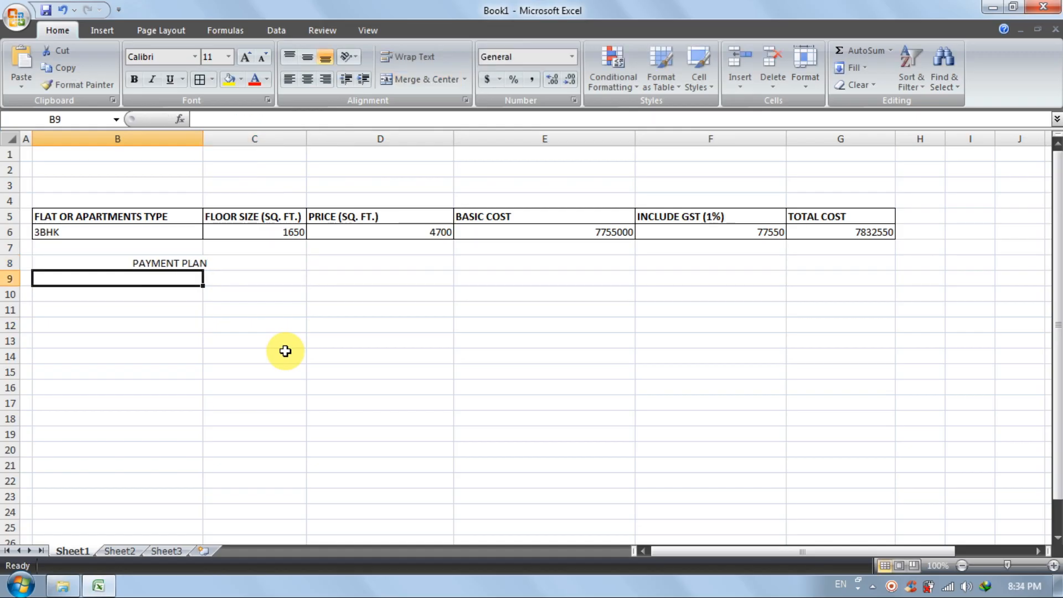
# Enter the label BOOKING AMT. 10% in B9 under the payment plan title
pyautogui.write('BOOKING')
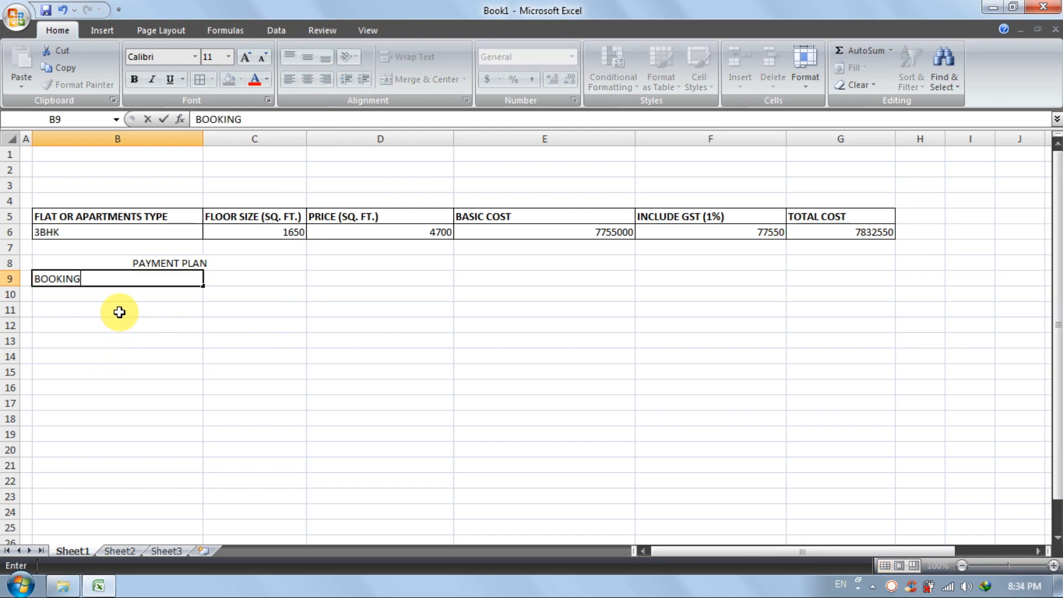
pyautogui.write(' AMT. 10%')
pyautogui.press('Return')
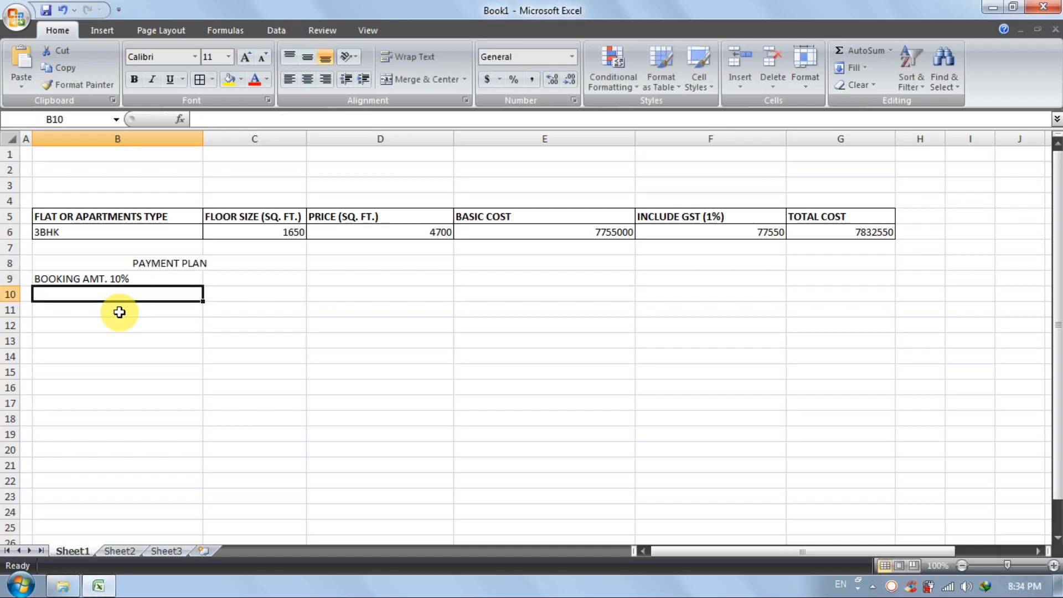
# Calculate the booking amount in C9 as 10% of the total cost with the formula =G6*10%
pyautogui.click(209, 279)
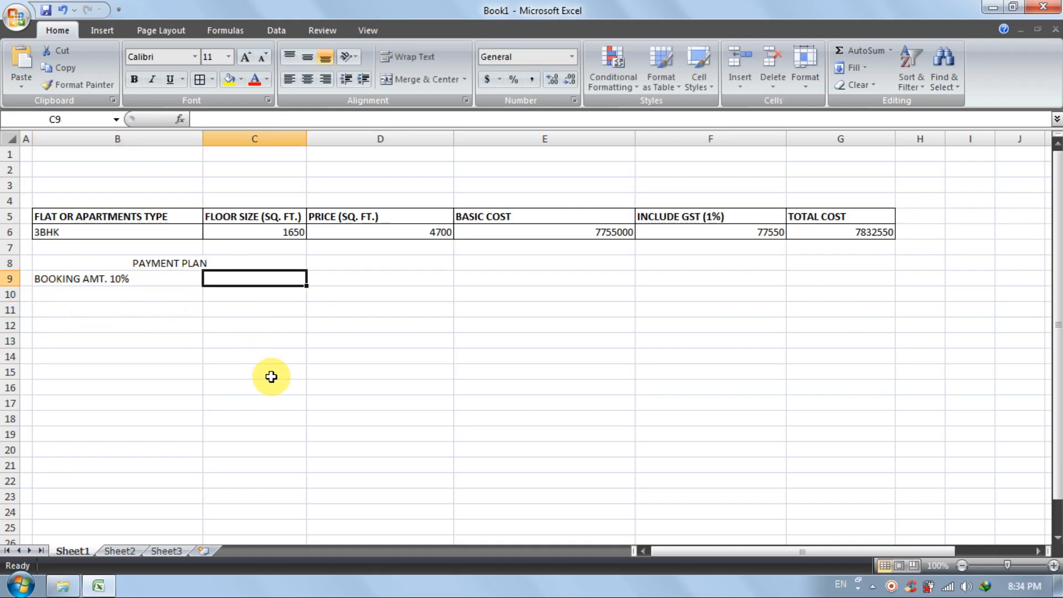
pyautogui.click(858, 231)
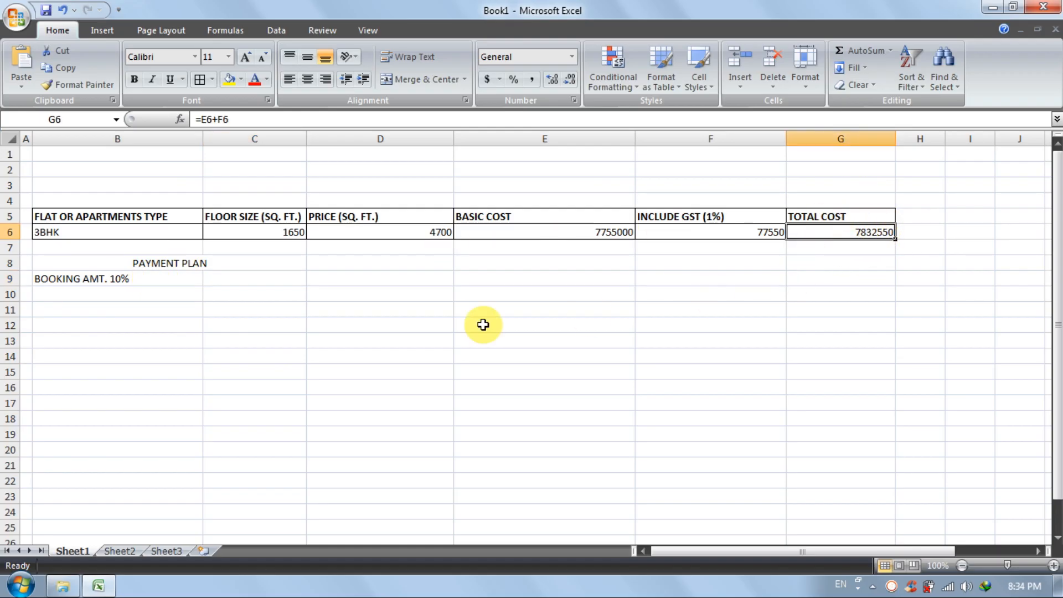
pyautogui.click(140, 282)
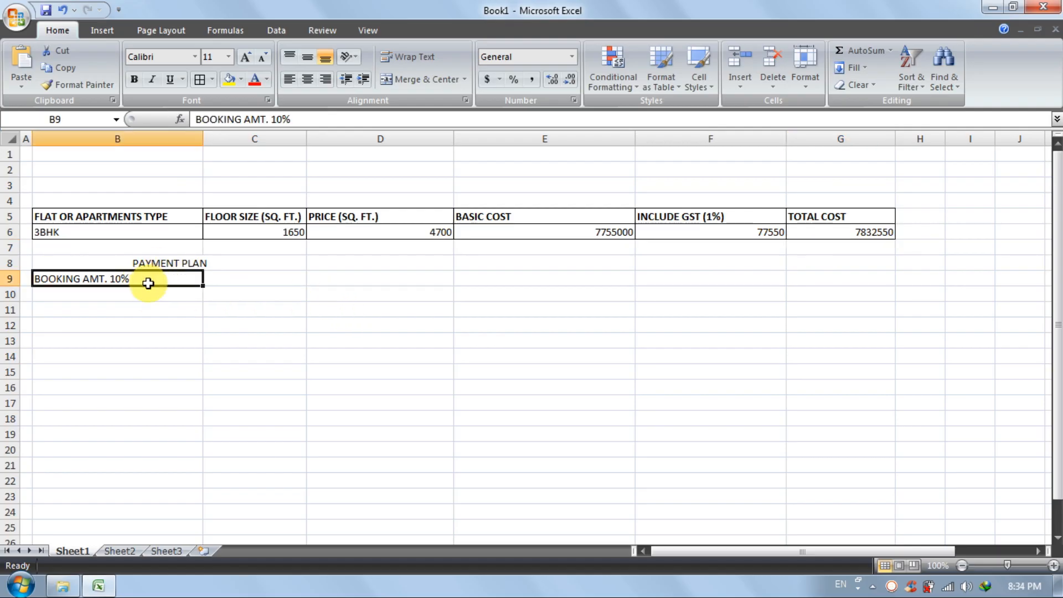
pyautogui.click(236, 282)
pyautogui.write('=')
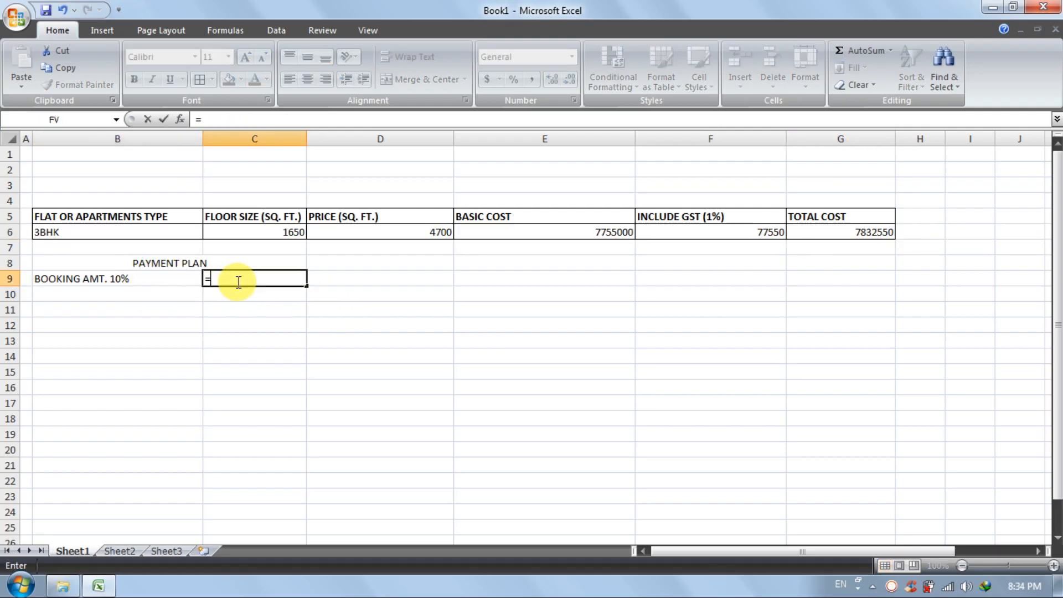
pyautogui.click(836, 232)
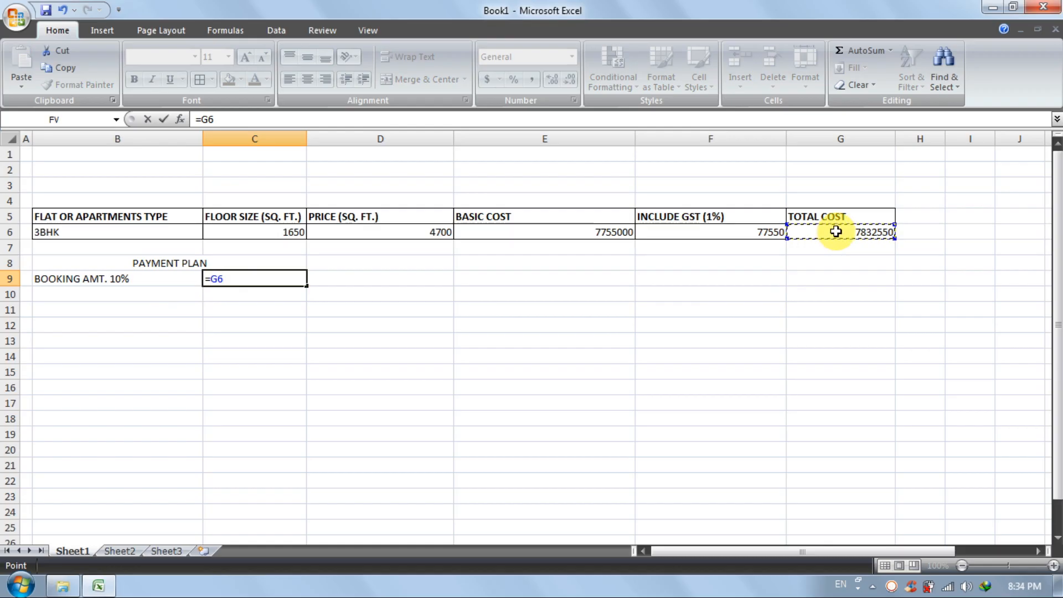
pyautogui.write('*')
pyautogui.press('Return')
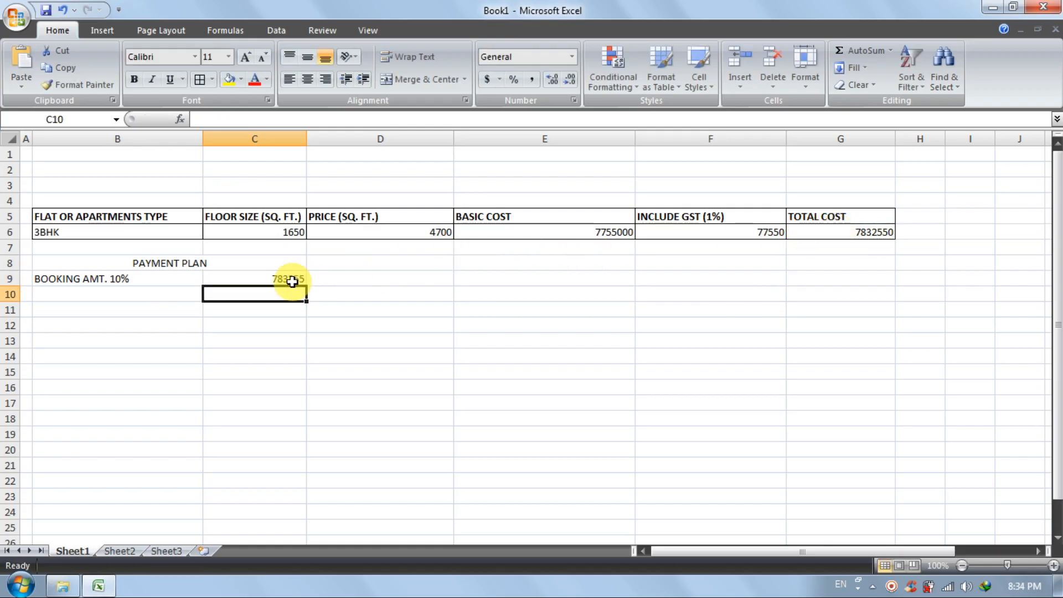
# Review the booking amount formula in C9 and its label in B9
pyautogui.click(274, 285)
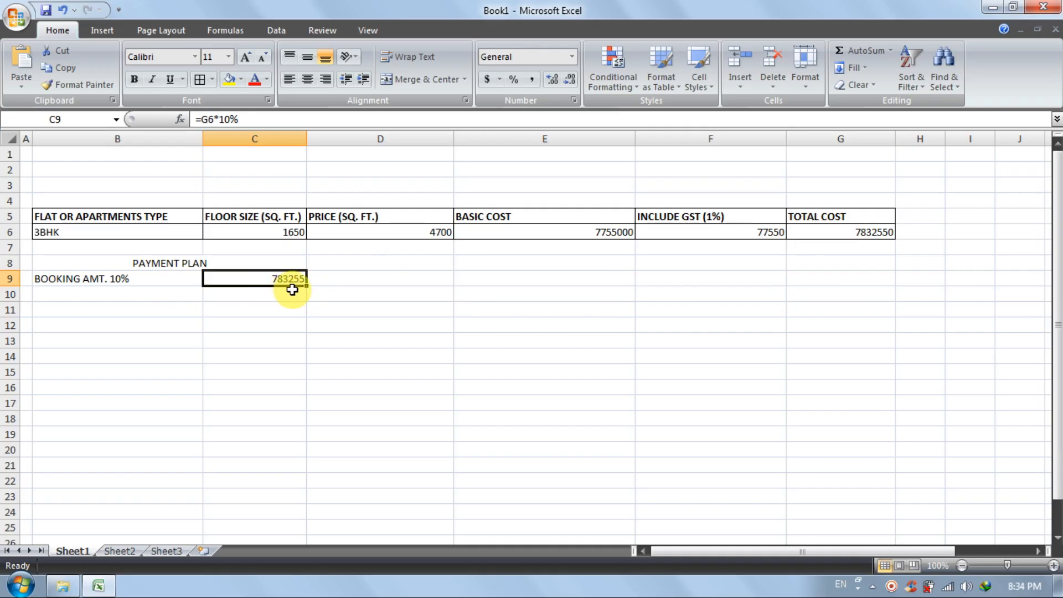
pyautogui.click(340, 310)
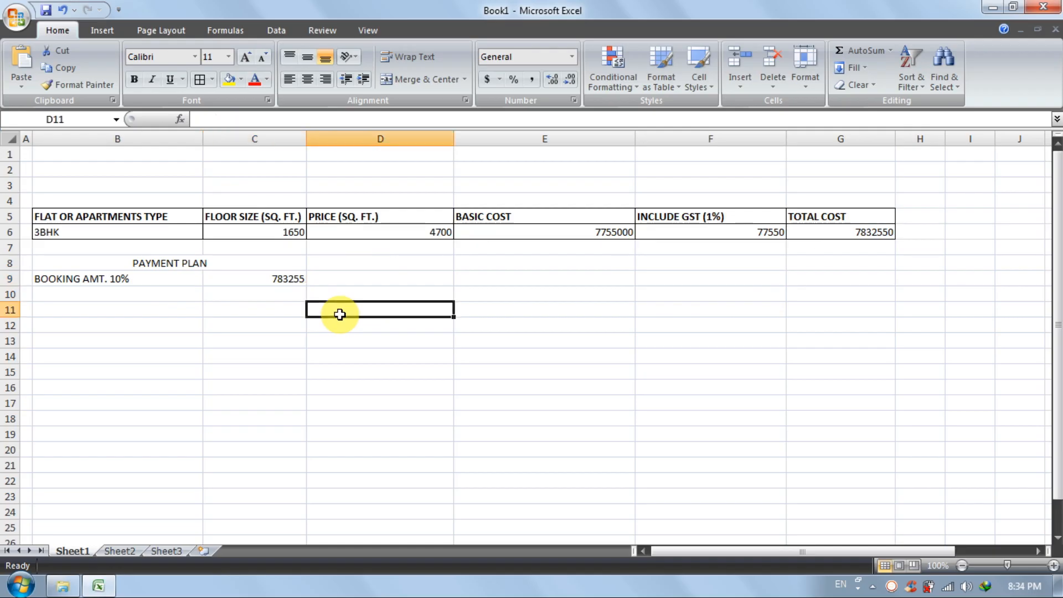
pyautogui.click(253, 285)
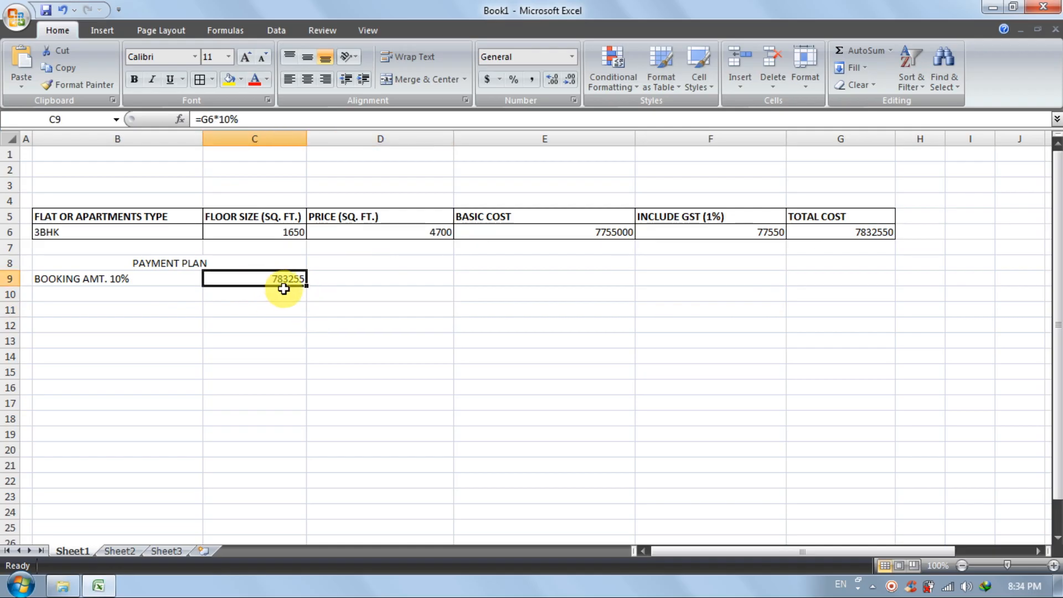
pyautogui.click(275, 323)
pyautogui.click(150, 278)
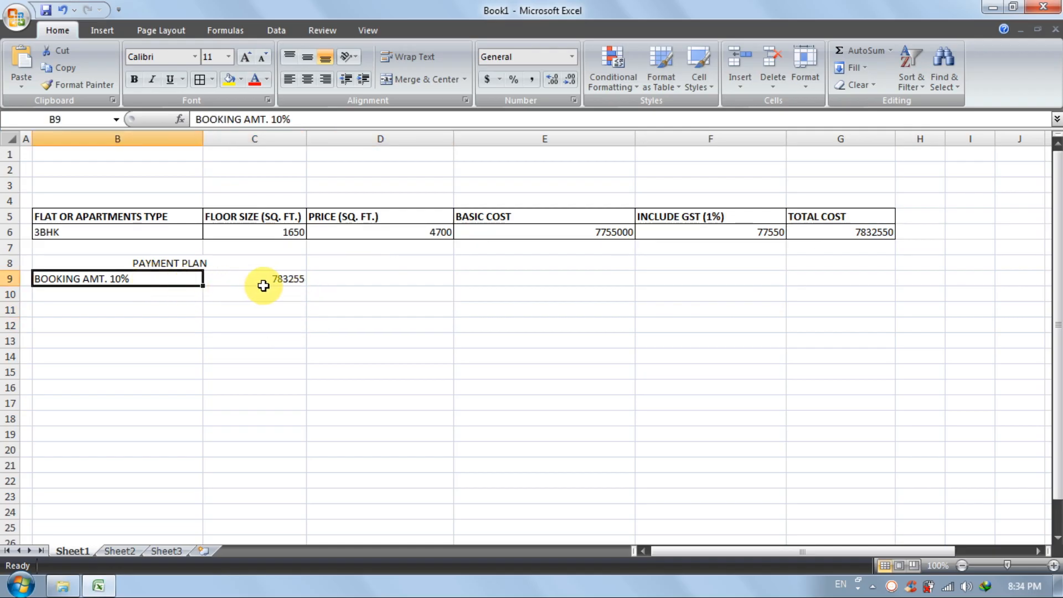
# Apply all borders to the payment plan cells B8:C9
pyautogui.moveTo(174, 268); pyautogui.dragTo(214, 275)
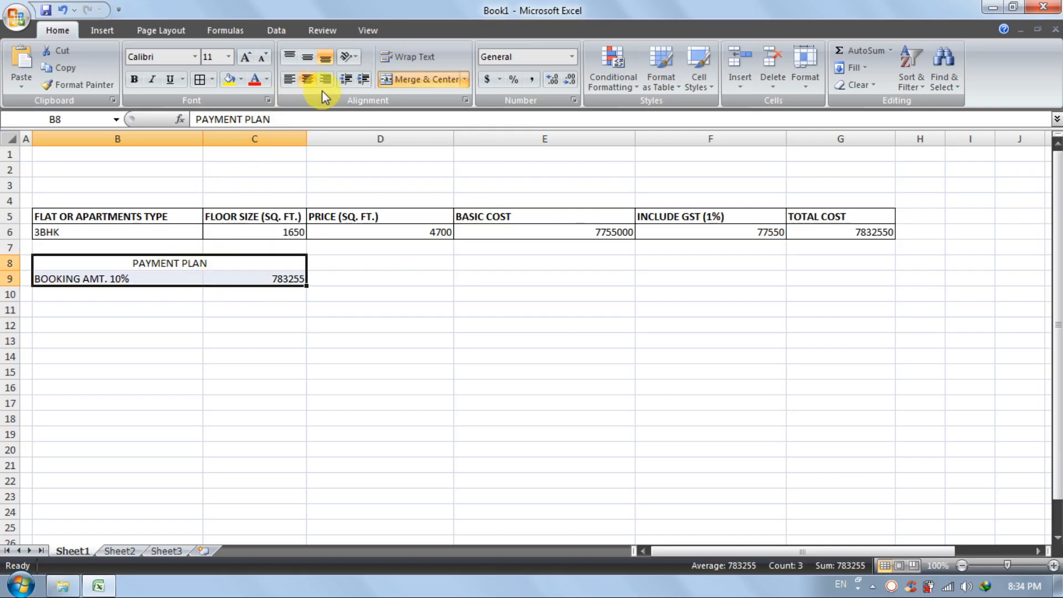
pyautogui.click(199, 79)
pyautogui.click(287, 372)
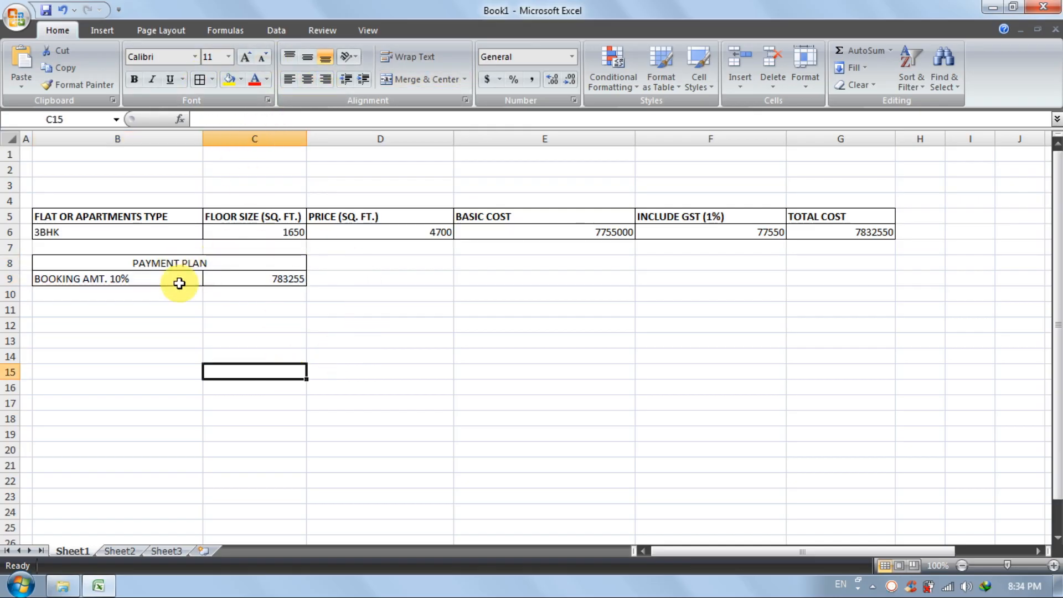
# Copy the booking label down into B10 and change its wording to POSSESSION AMT. 10%
pyautogui.click(147, 304)
pyautogui.click(178, 294)
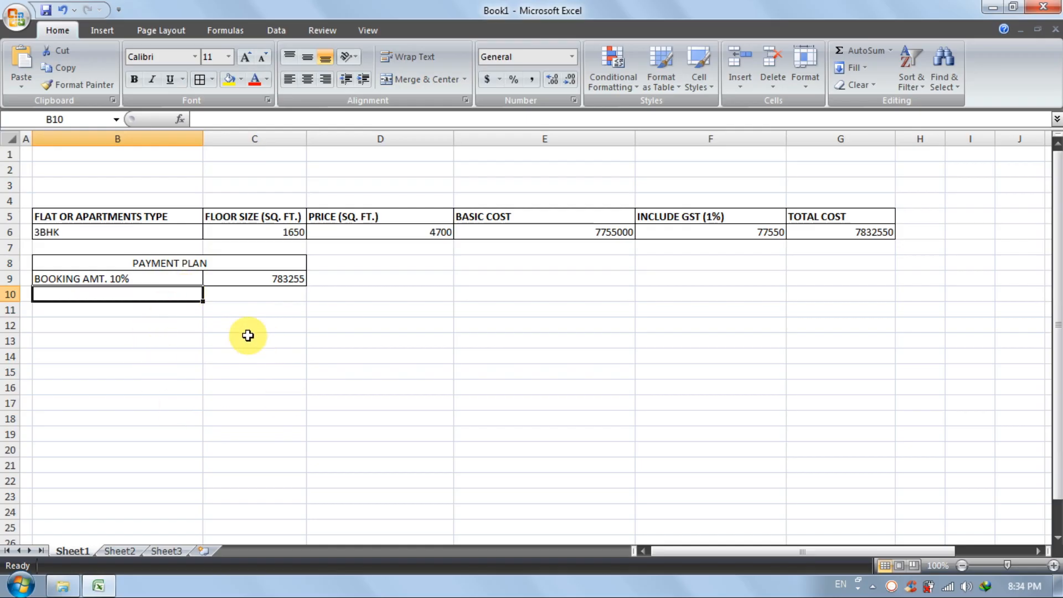
pyautogui.click(137, 276)
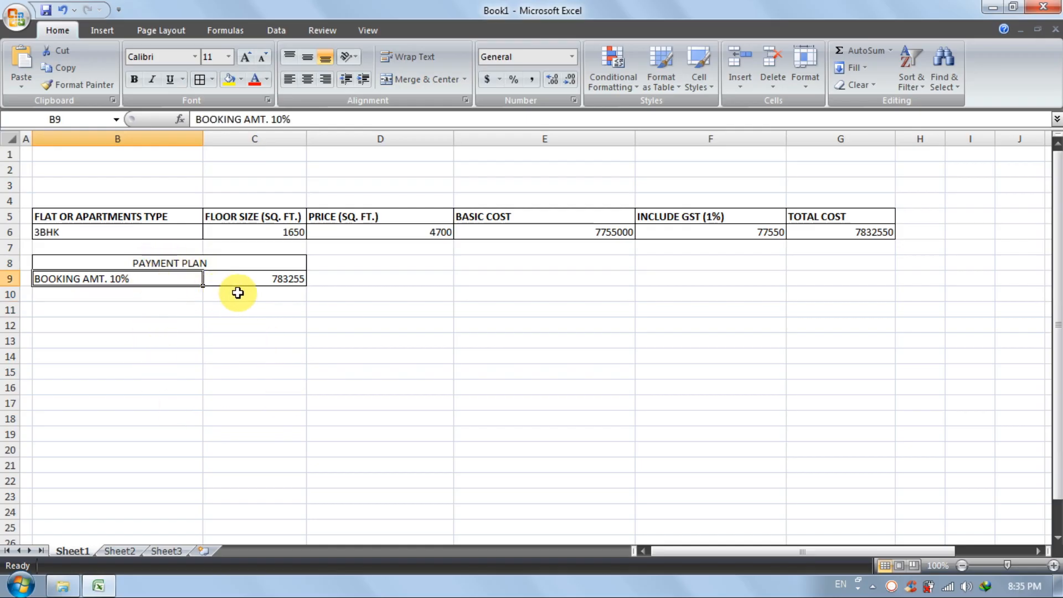
pyautogui.click(838, 231)
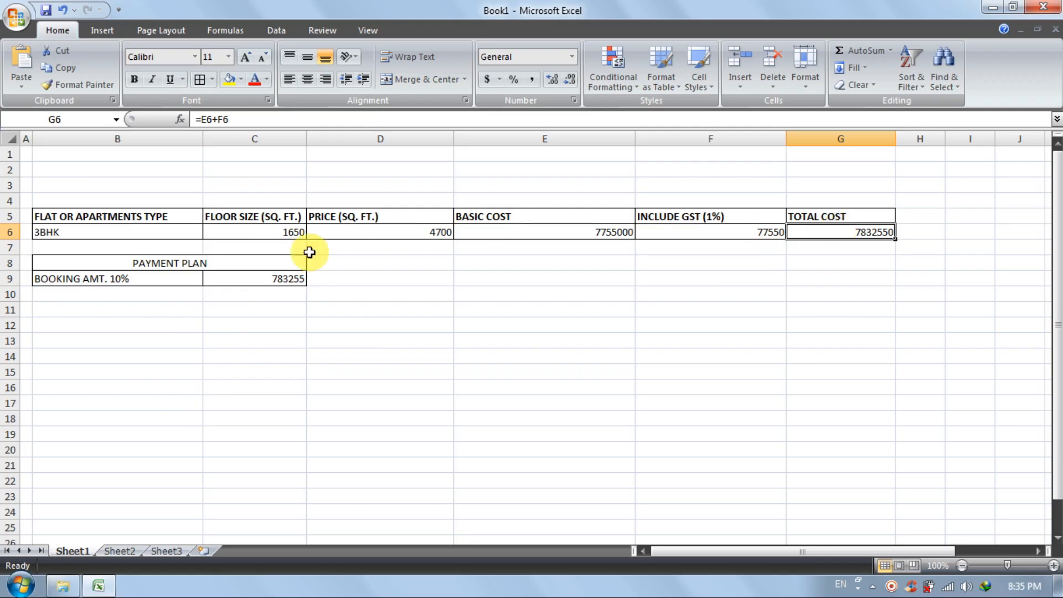
pyautogui.click(143, 295)
pyautogui.hotkey('ctrl', 'd')
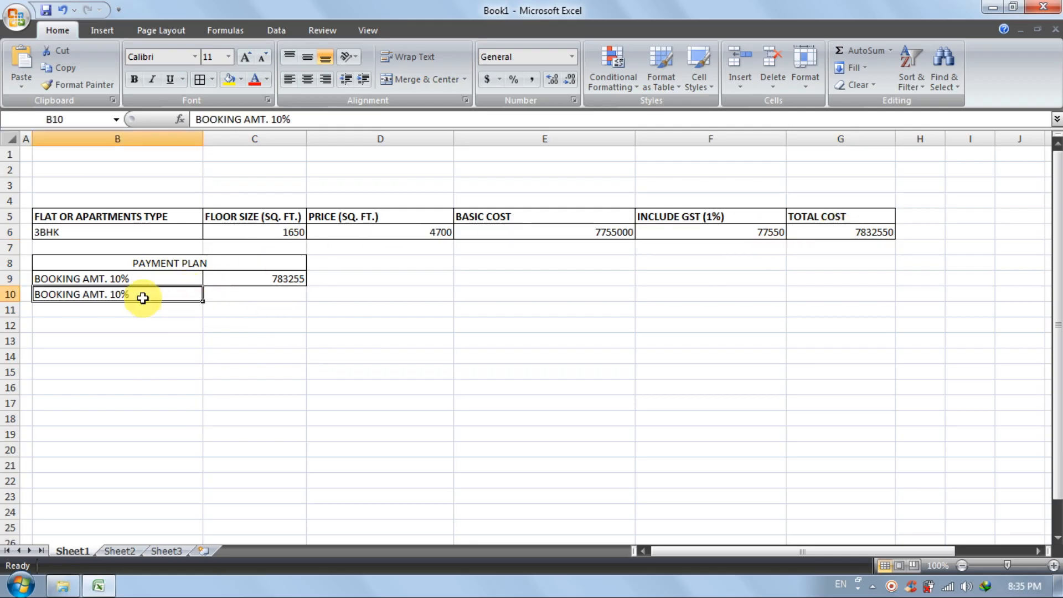
pyautogui.doubleClick(83, 294)
pyautogui.doubleClick(72, 294)
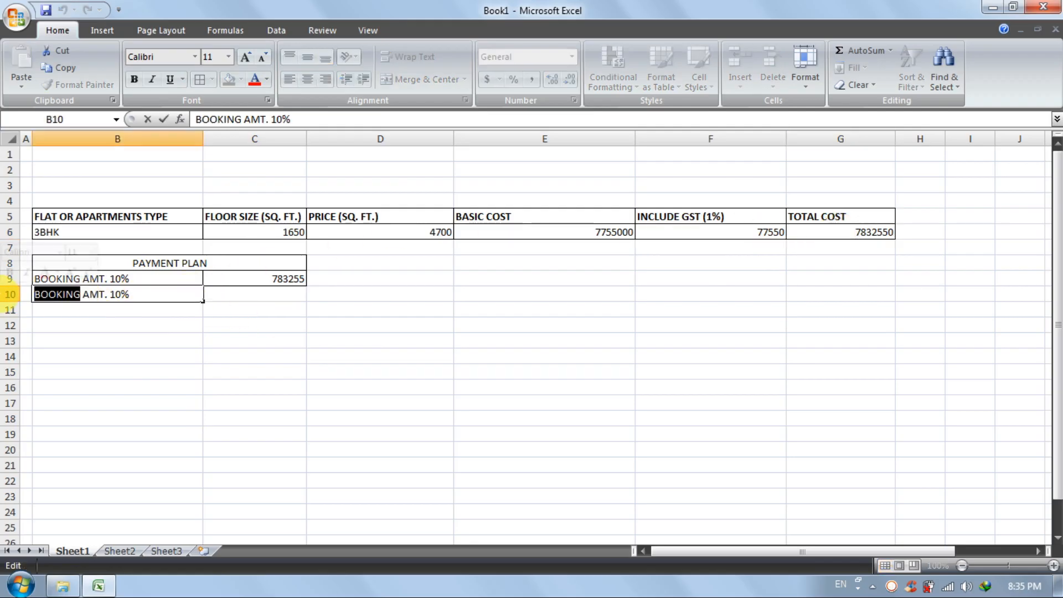
pyautogui.write('POSS')
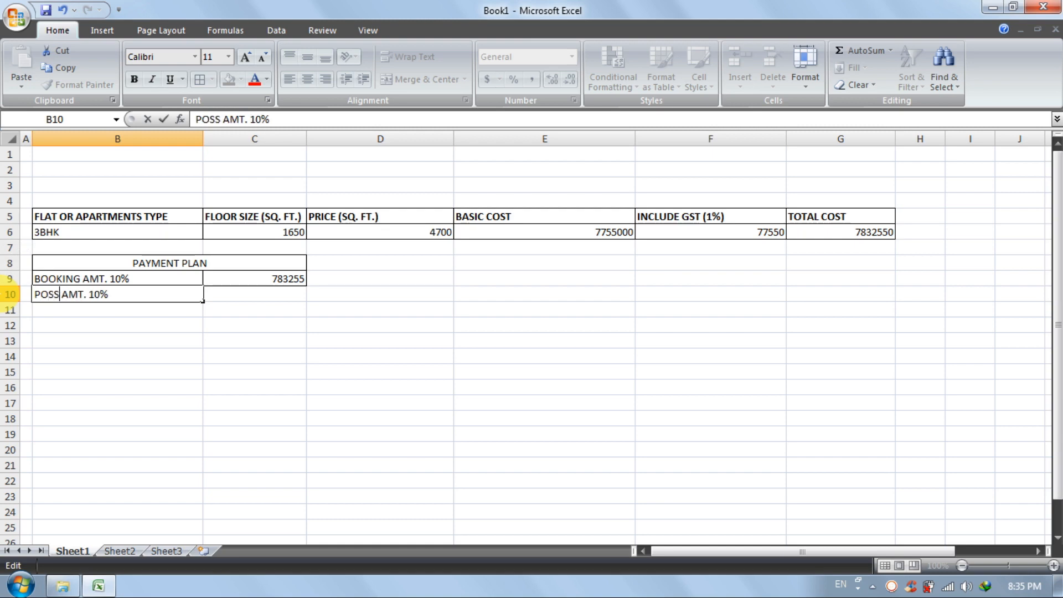
pyautogui.write('ESSION')
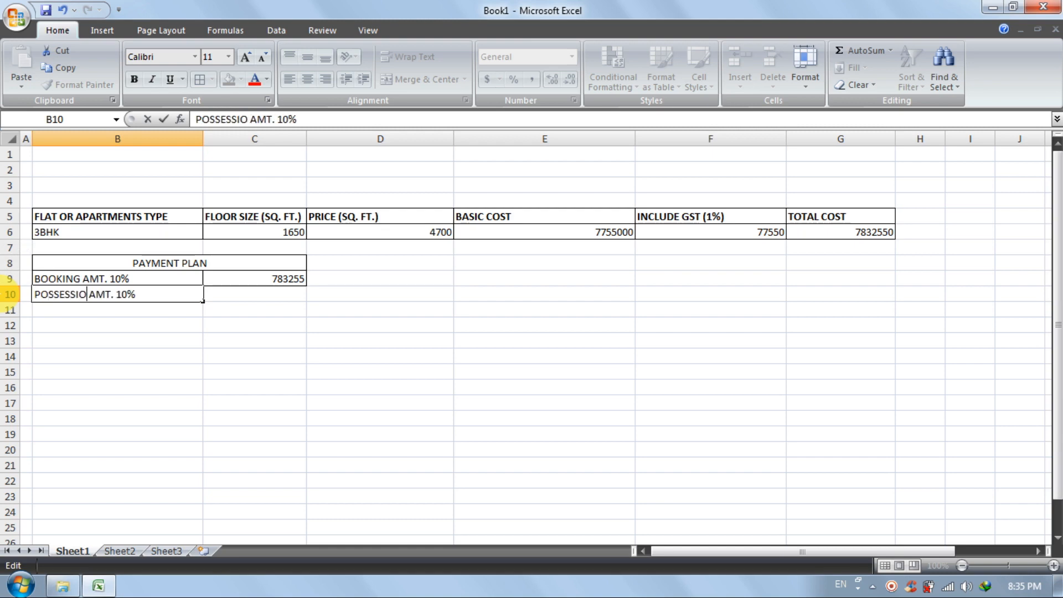
pyautogui.press('Return')
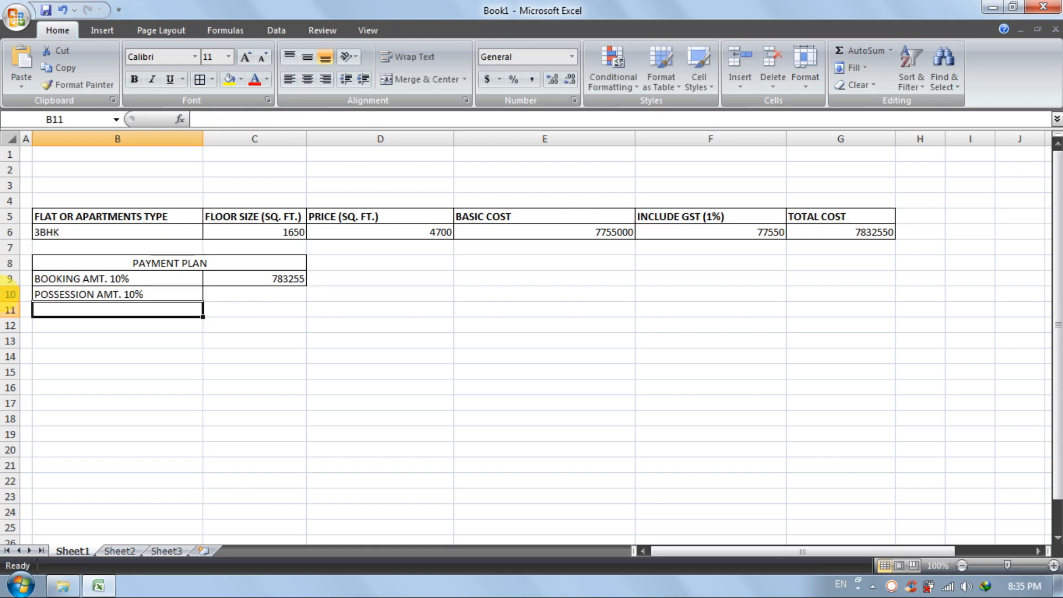
# Calculate the possession amount in C10 as 10% of the total cost with the formula =G6*10%
pyautogui.click(280, 295)
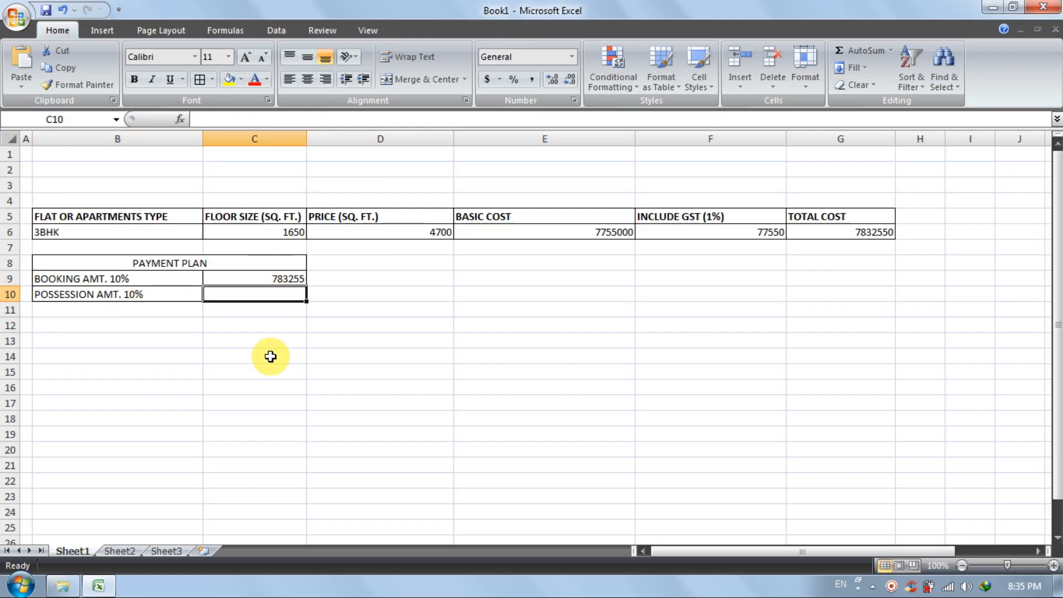
pyautogui.write('=')
pyautogui.click(856, 232)
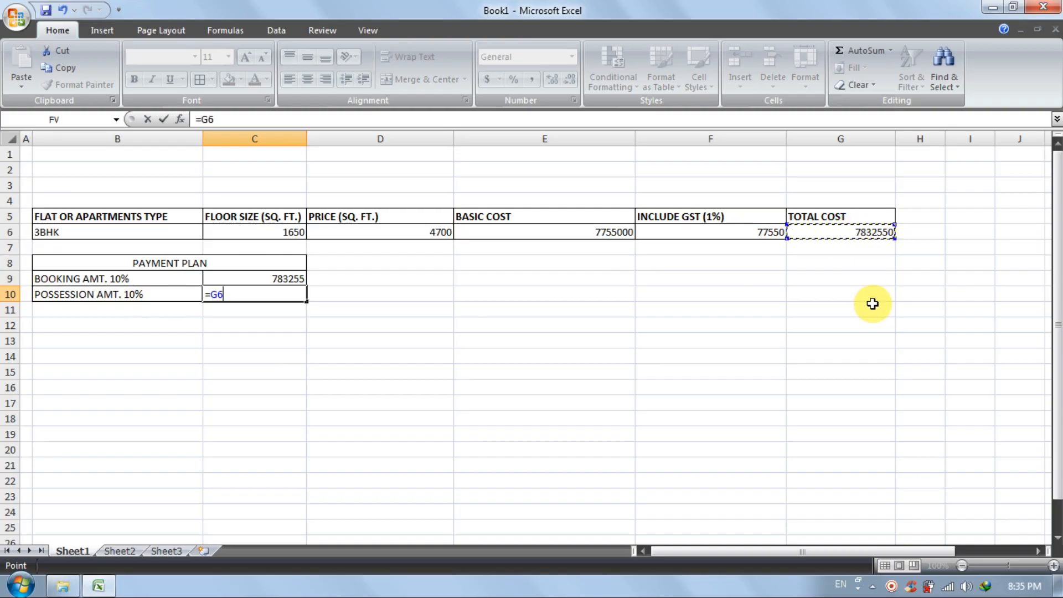
pyautogui.write('*10')
pyautogui.press('Return')
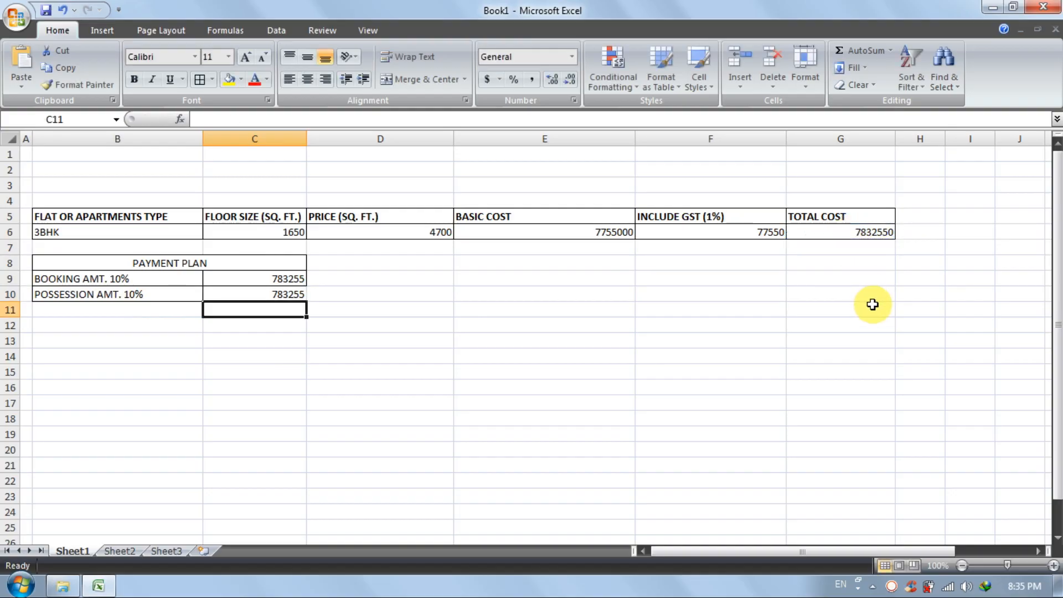
pyautogui.click(284, 294)
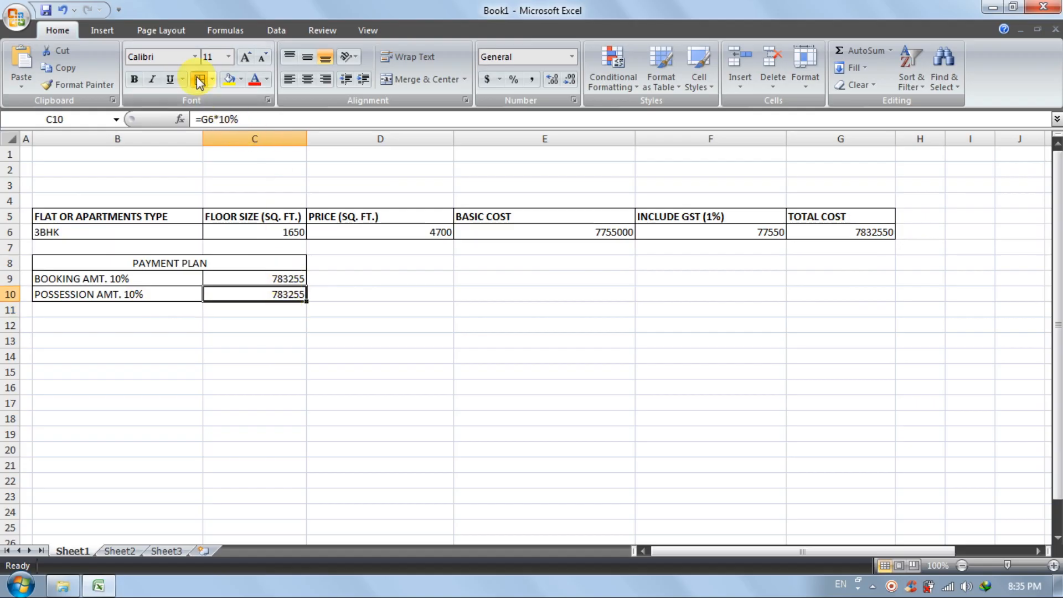
# Enter the label TOTAL AMT. in B11, below the possession amount row
pyautogui.click(321, 403)
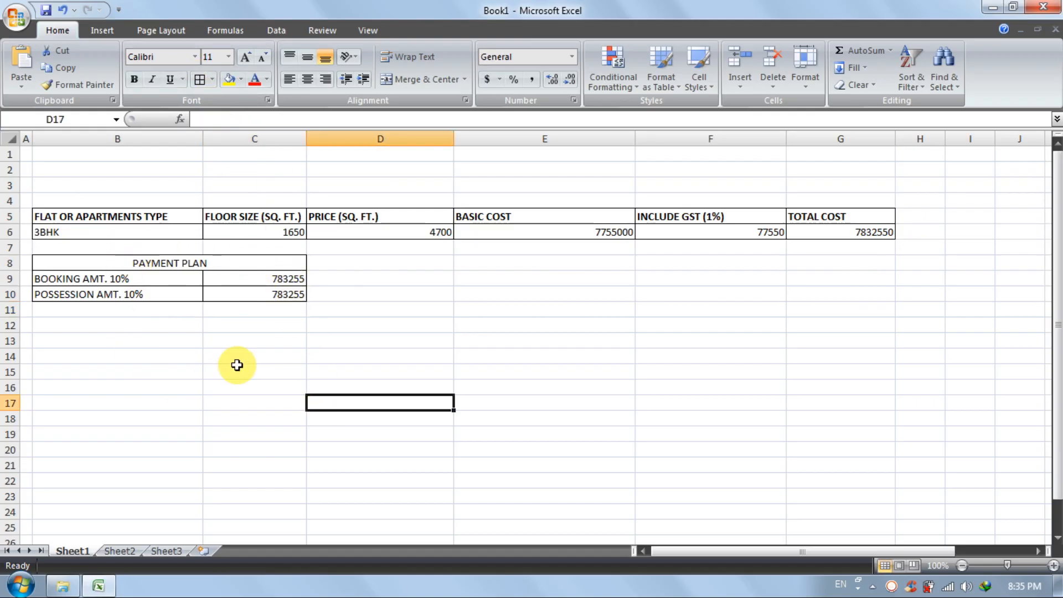
pyautogui.click(150, 310)
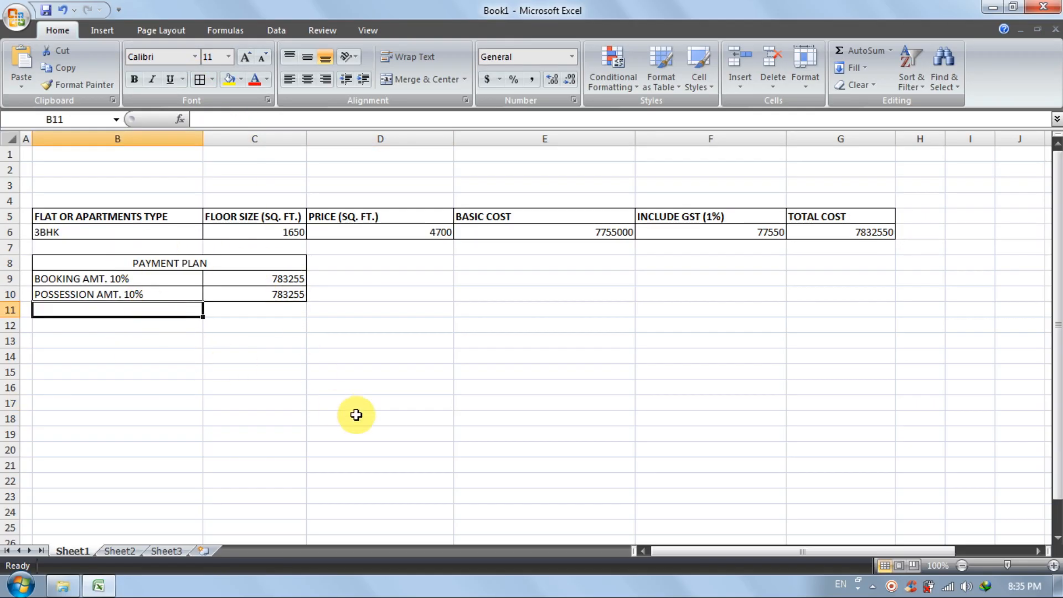
pyautogui.write('TOTAL')
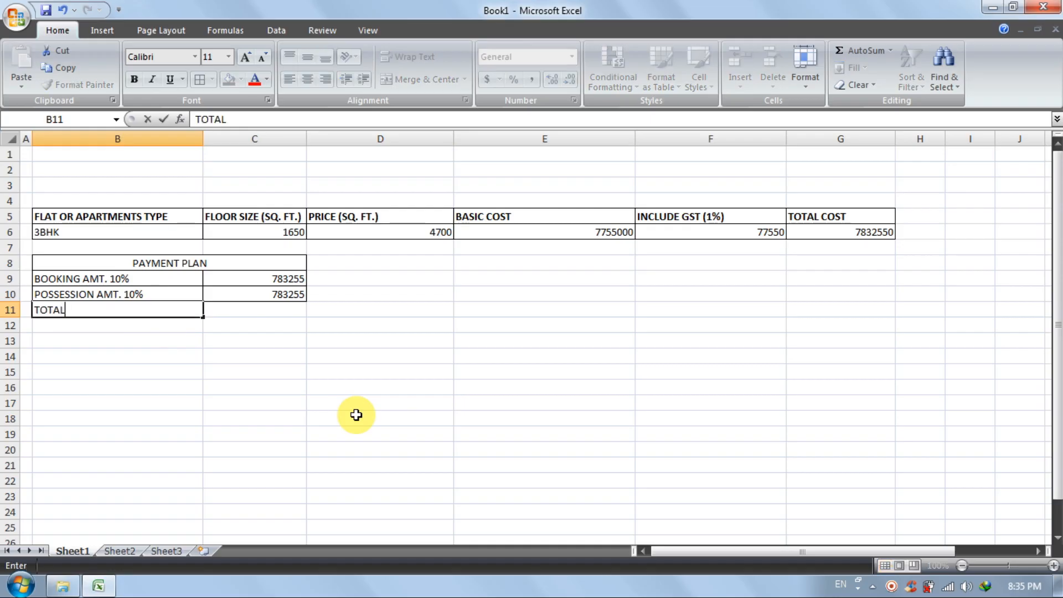
pyautogui.write(' AMT.')
pyautogui.click(356, 414)
# Calculate the total in C11 by adding the booking and possession amounts with the formula =C9+C10
pyautogui.click(262, 308)
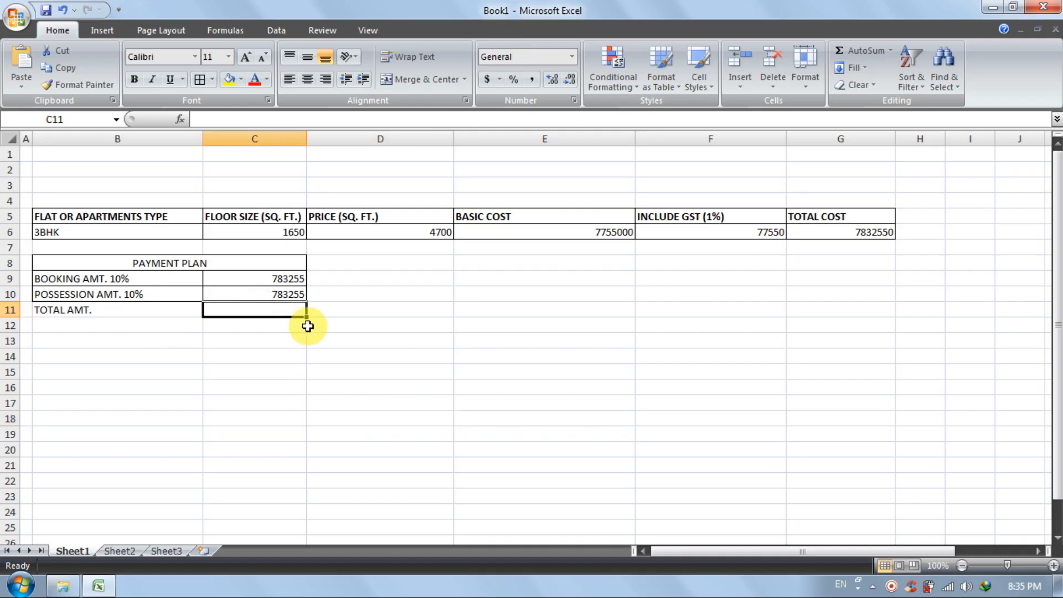
pyautogui.write('=')
pyautogui.click(284, 280)
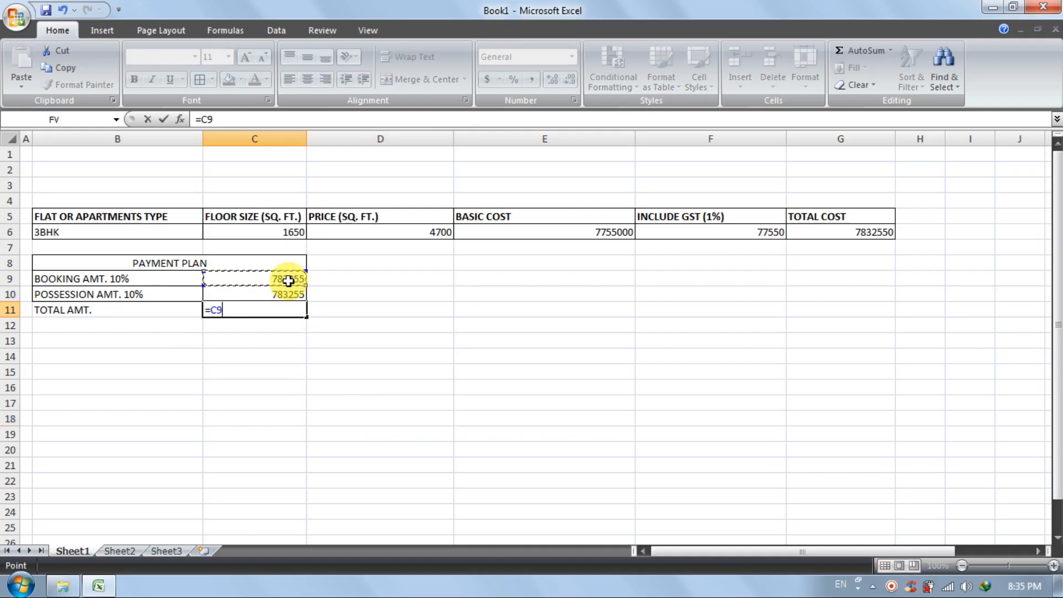
pyautogui.write('+')
pyautogui.click(278, 294)
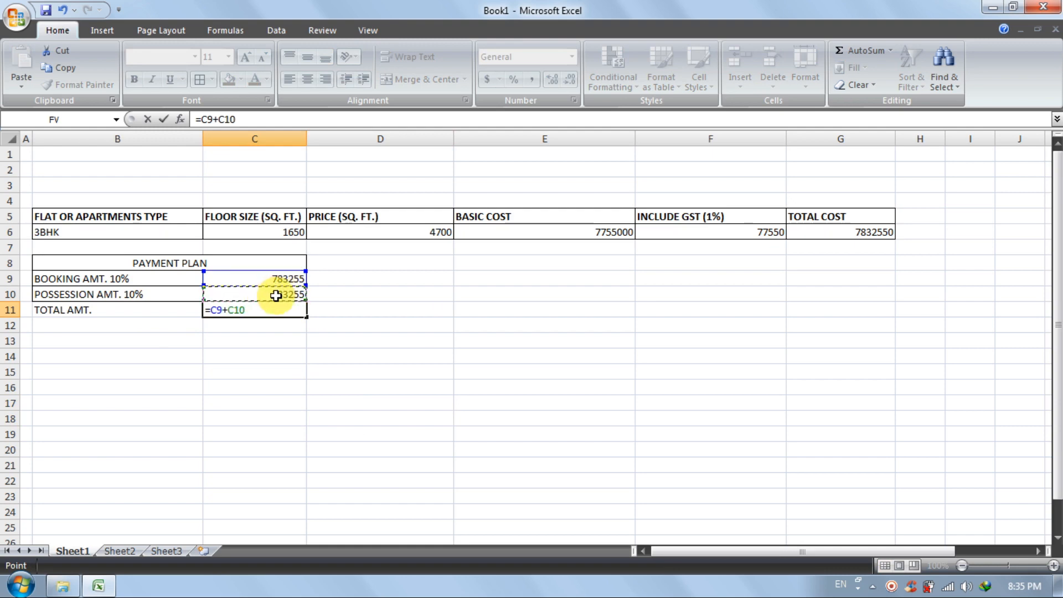
pyautogui.press('Return')
# Apply all borders to the total amount row, cells B11:C11
pyautogui.moveTo(153, 310); pyautogui.dragTo(220, 307)
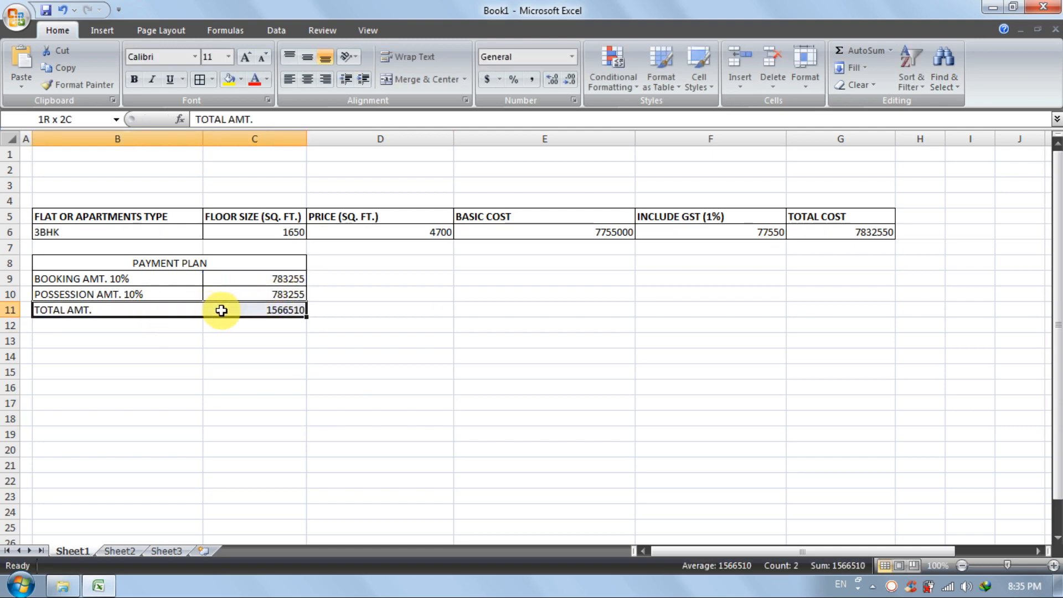
pyautogui.click(201, 83)
pyautogui.click(501, 428)
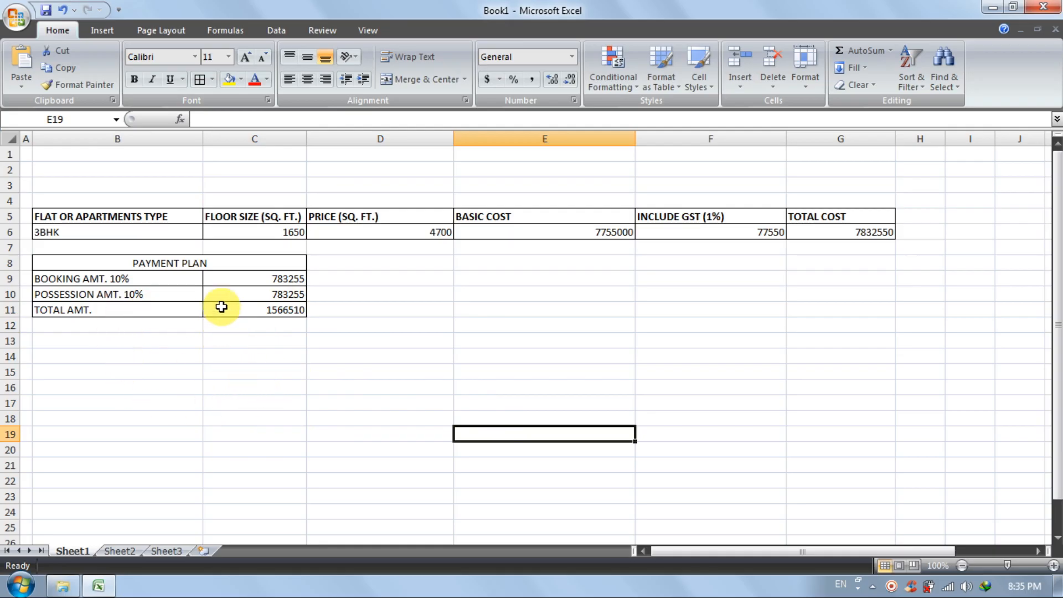
# Merge and center cells B13:C13 for a second plan heading below the payment plan
pyautogui.click(78, 340)
pyautogui.moveTo(182, 340); pyautogui.dragTo(266, 340)
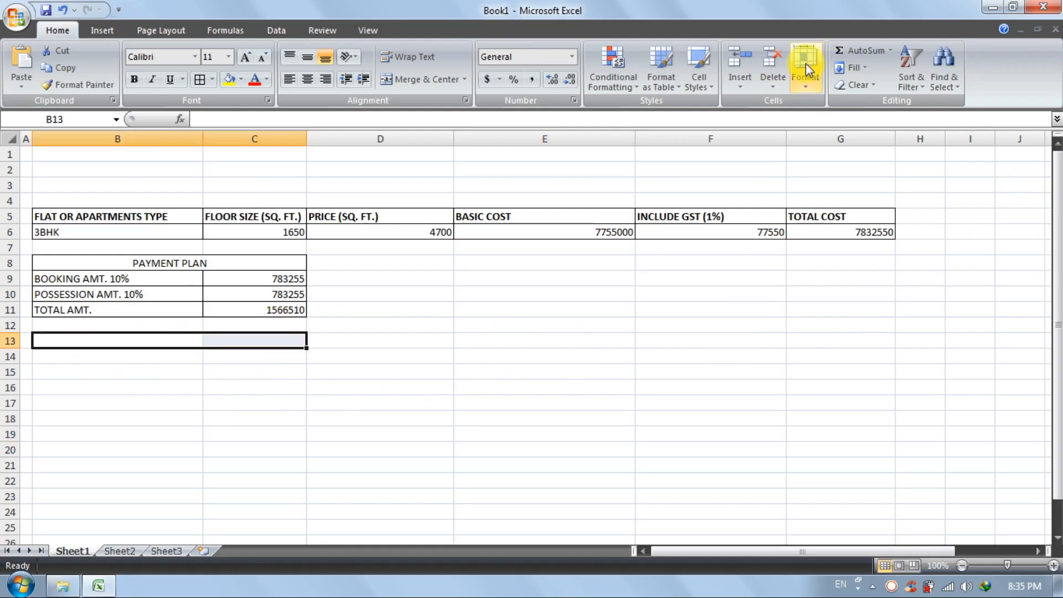
pyautogui.click(426, 79)
pyautogui.click(255, 448)
pyautogui.click(226, 340)
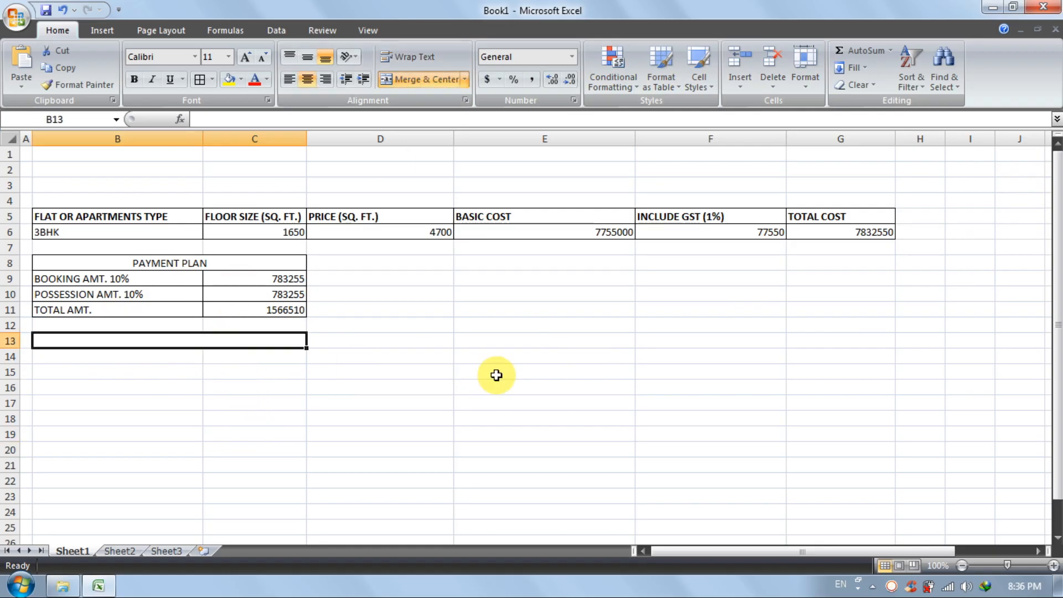
pyautogui.click(441, 377)
pyautogui.click(184, 343)
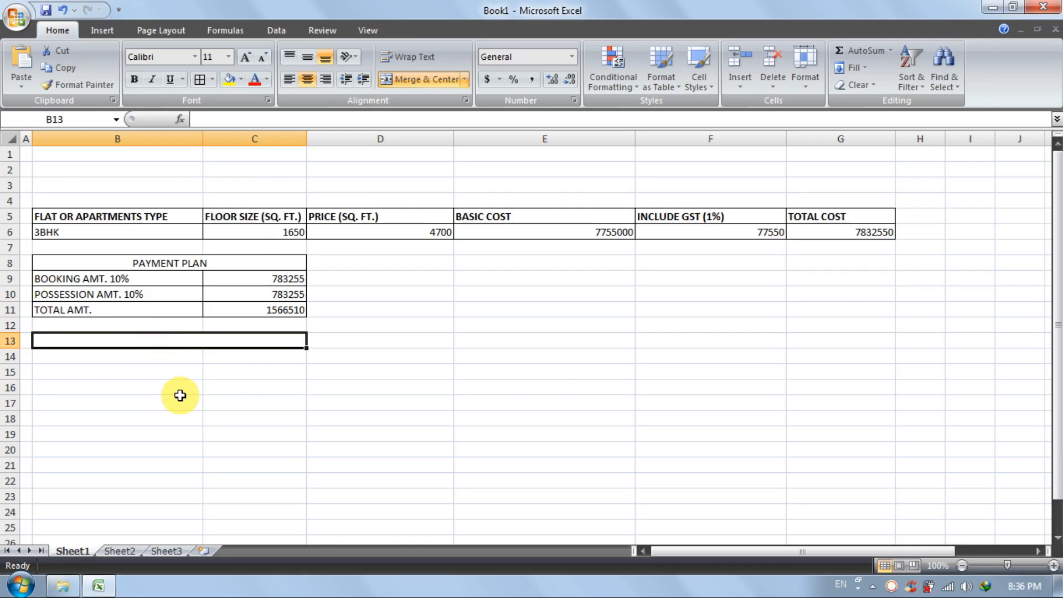
# Enter the heading 8% AMOUNT PLAN in the merged cell B13, correcting the misspelled last word
pyautogui.write('8')
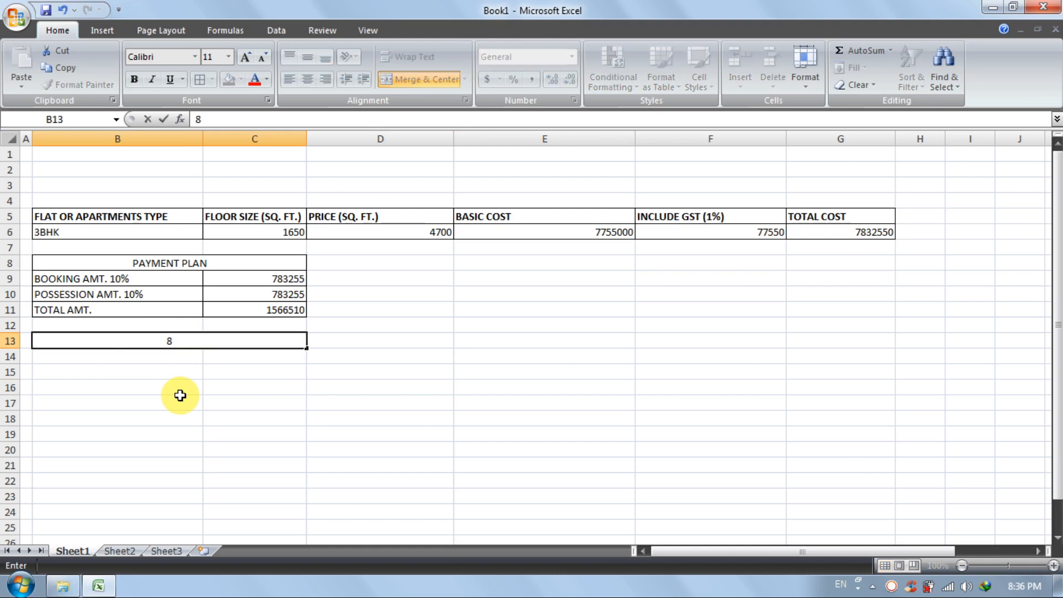
pyautogui.write('% AMOUNT')
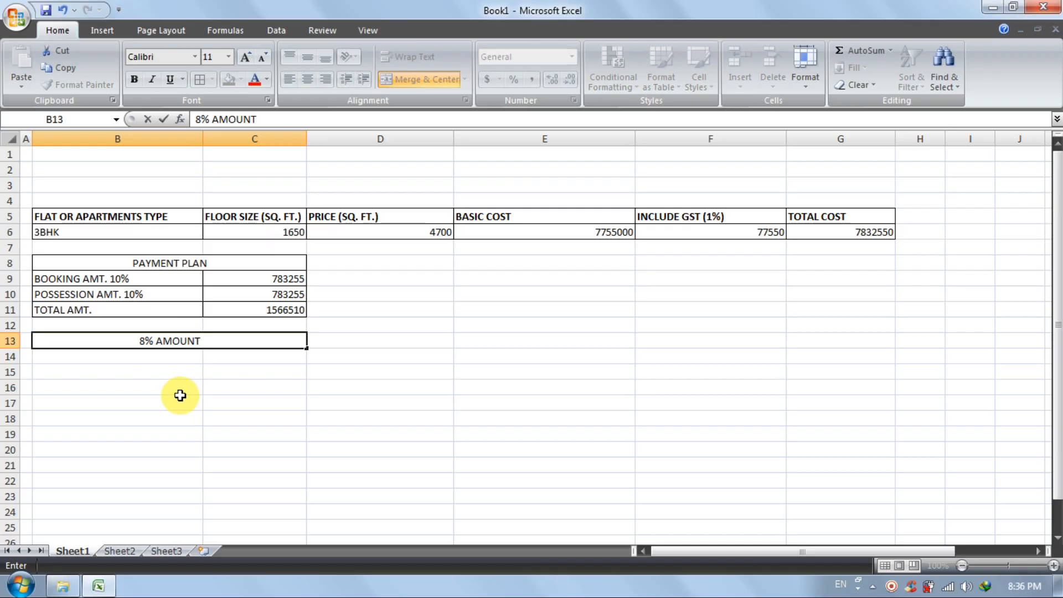
pyautogui.write('PALN')
pyautogui.press('Return')
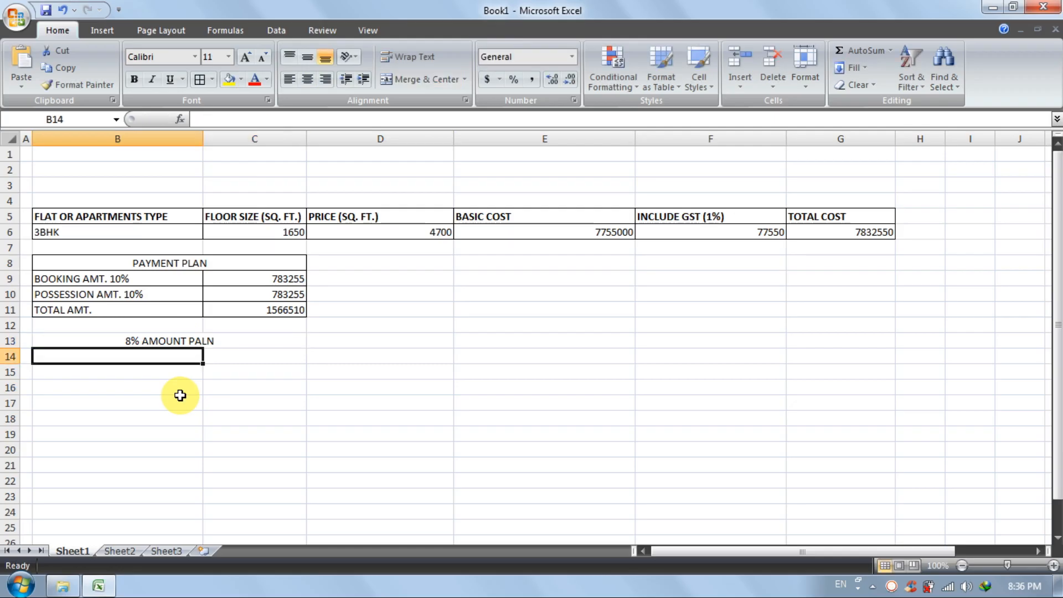
pyautogui.press('Up')
pyautogui.press('F2')
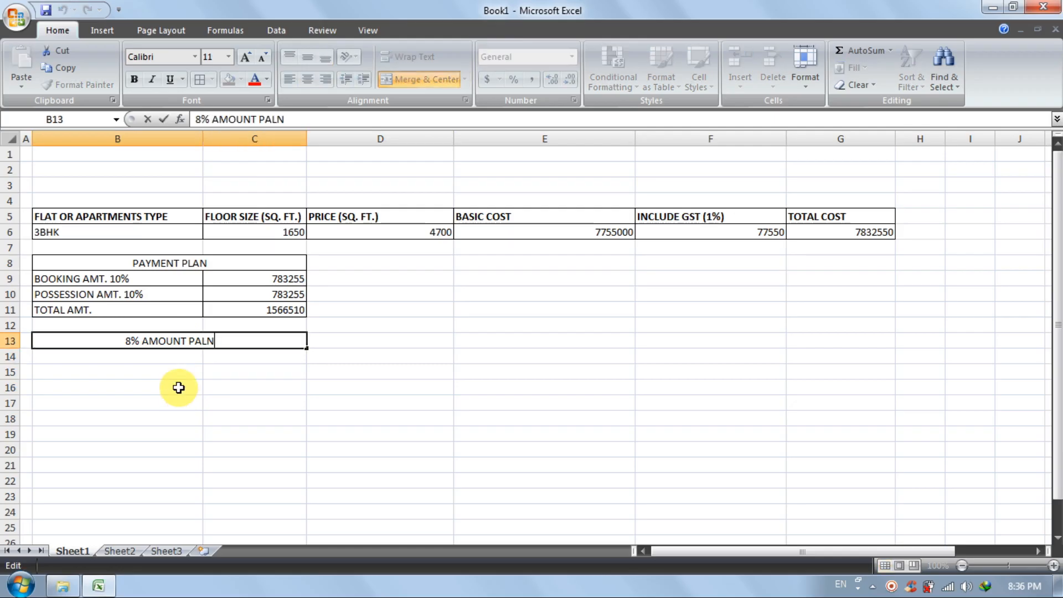
pyautogui.moveTo(202, 340); pyautogui.dragTo(228, 340)
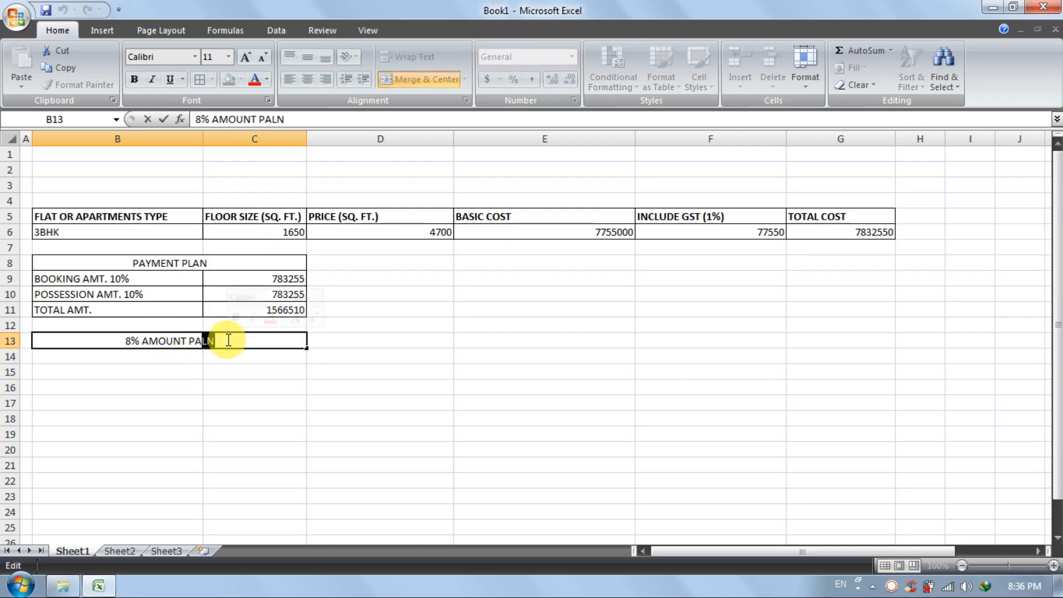
pyautogui.press('BackSpace')
pyautogui.press('BackSpace')
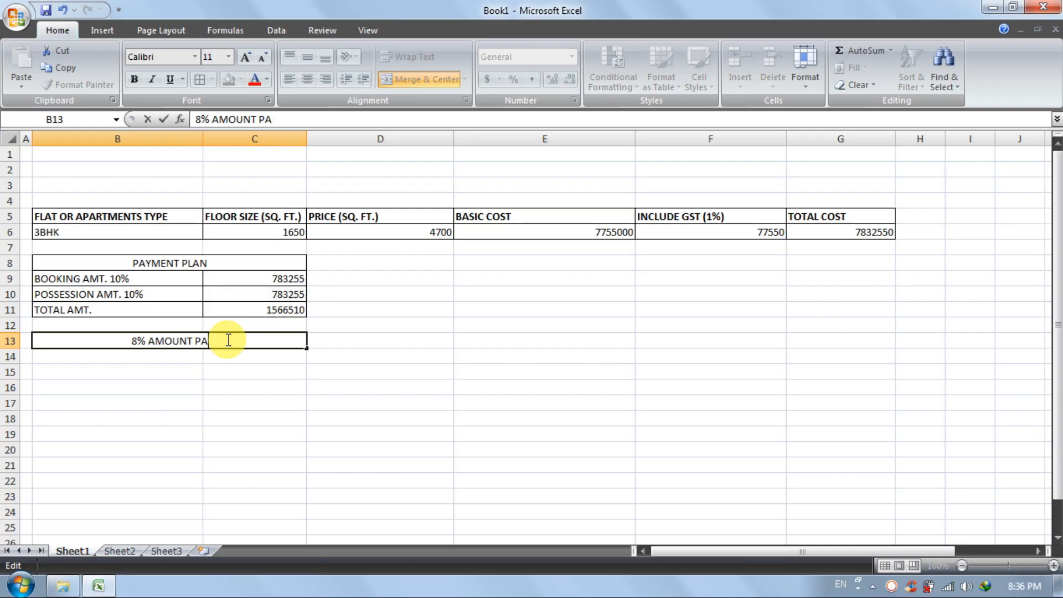
pyautogui.write('LAN')
pyautogui.press('Return')
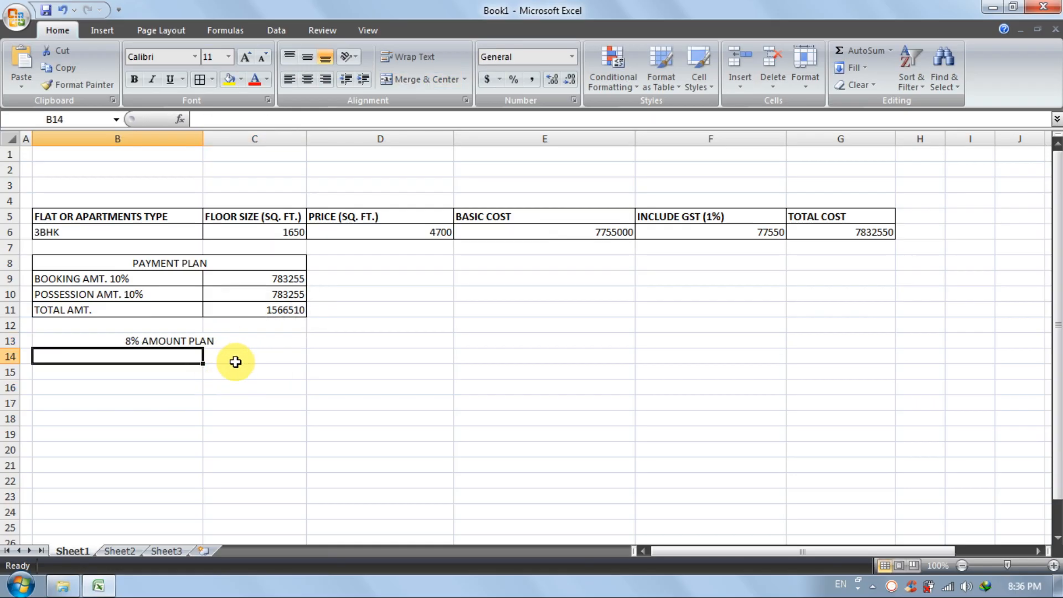
# Enter the label LOAN AMT. 80% in B14, under the new heading
pyautogui.write('LOAN AMT.')
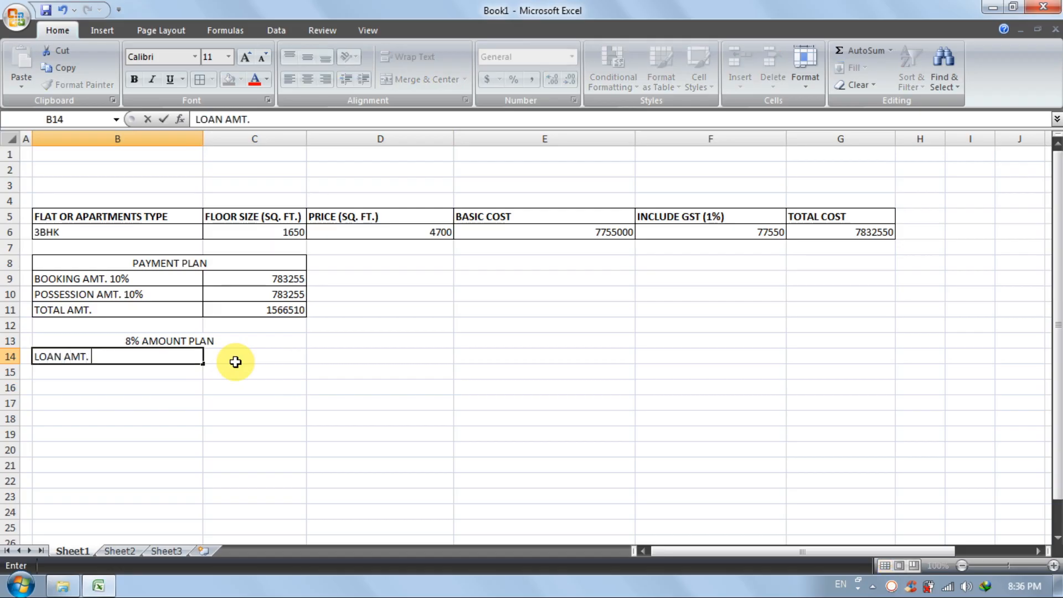
pyautogui.write(' 80%')
pyautogui.press('Return')
# Calculate the loan amount in C14 as 80% of the total cost with the formula =G6*80%
pyautogui.click(227, 356)
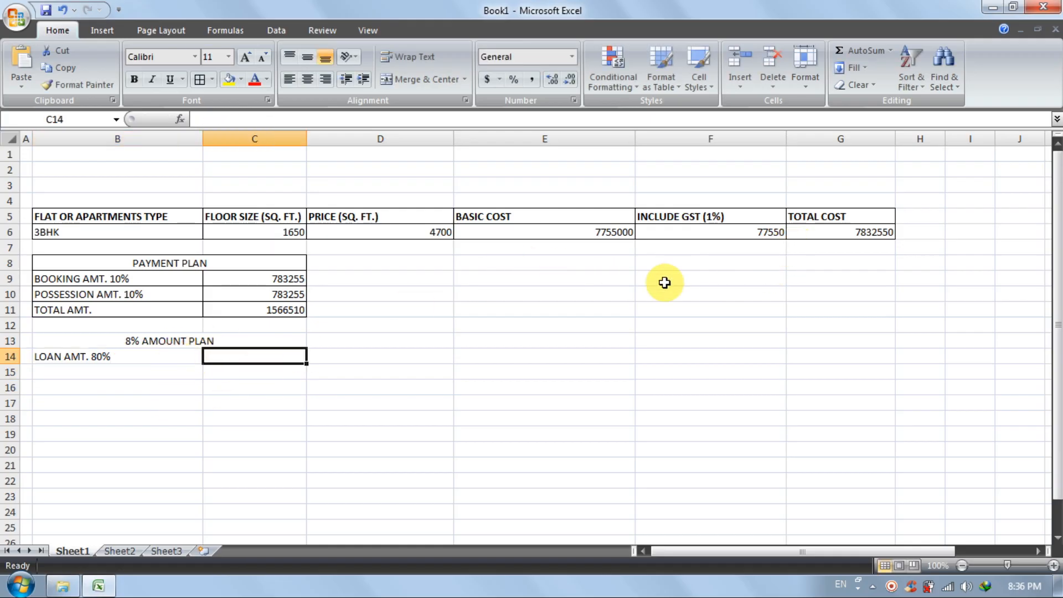
pyautogui.write('=')
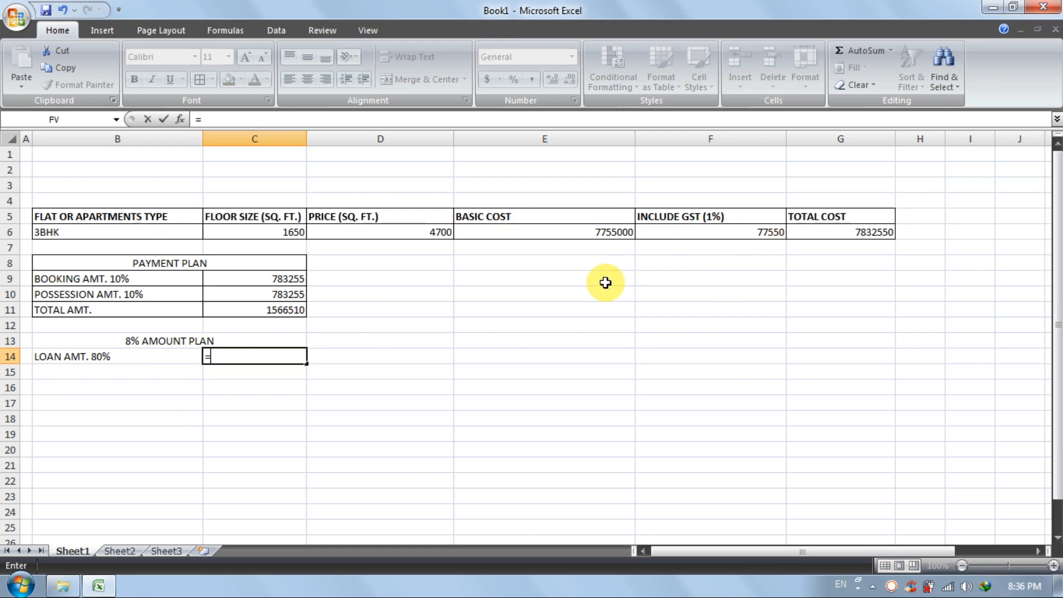
pyautogui.click(828, 233)
pyautogui.write('*')
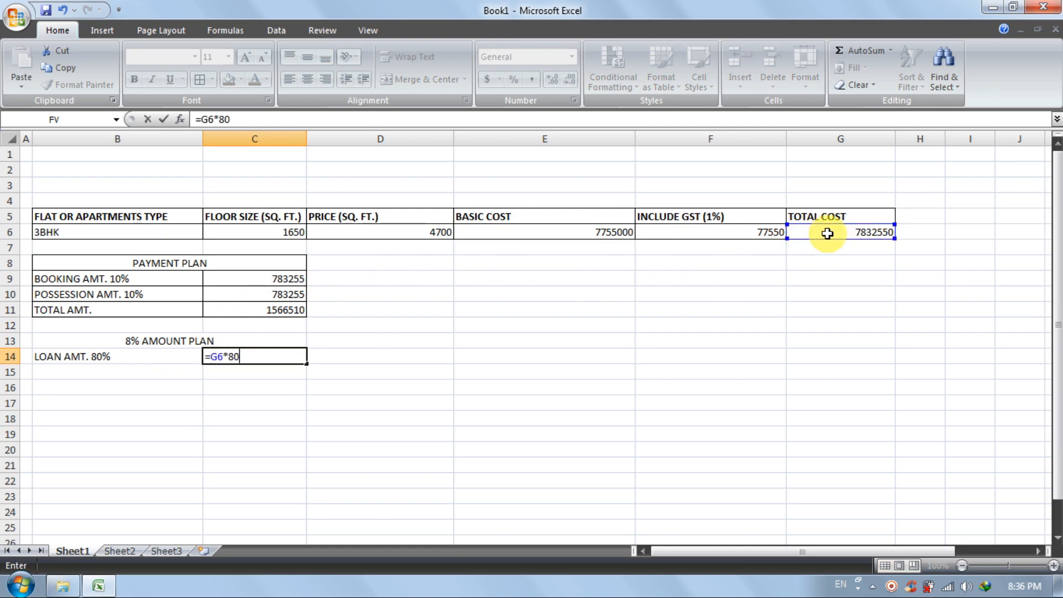
pyautogui.press('Return')
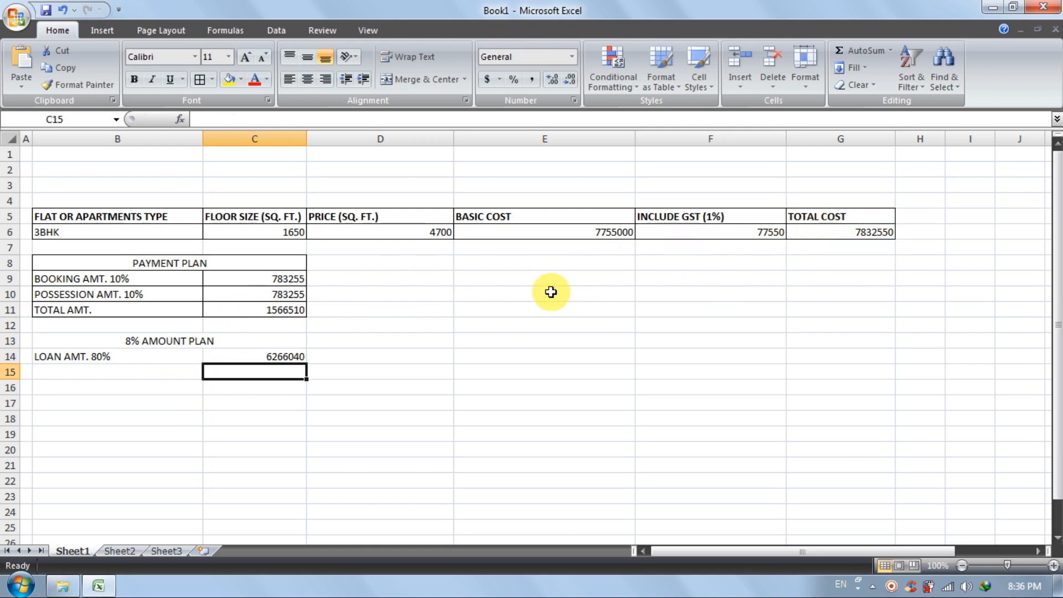
# Apply all borders to the loan heading and amount cells B13:C14
pyautogui.click(209, 350)
pyautogui.moveTo(209, 350); pyautogui.dragTo(161, 342)
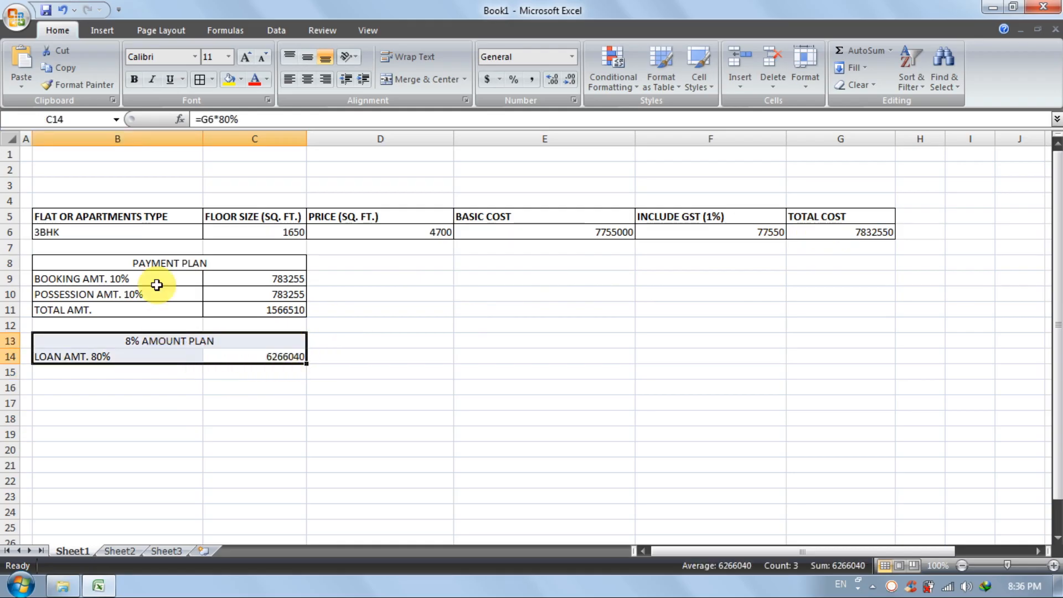
pyautogui.click(200, 79)
pyautogui.click(246, 371)
pyautogui.click(237, 351)
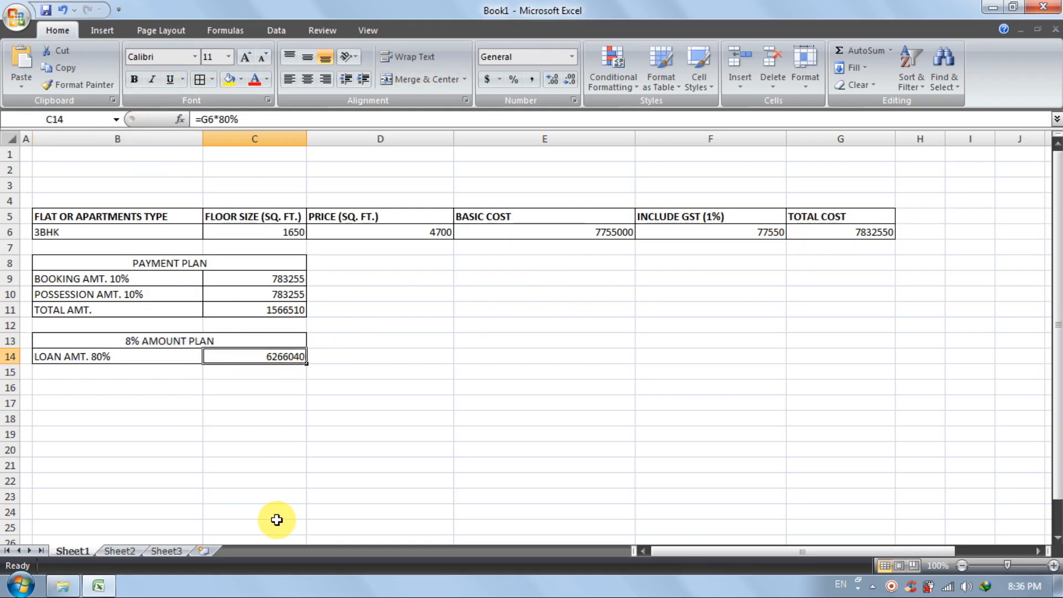
# Check the booking and possession percentages and change the heading in B13 to 80% AMOUNT PLAN
pyautogui.click(190, 278)
pyautogui.click(177, 298)
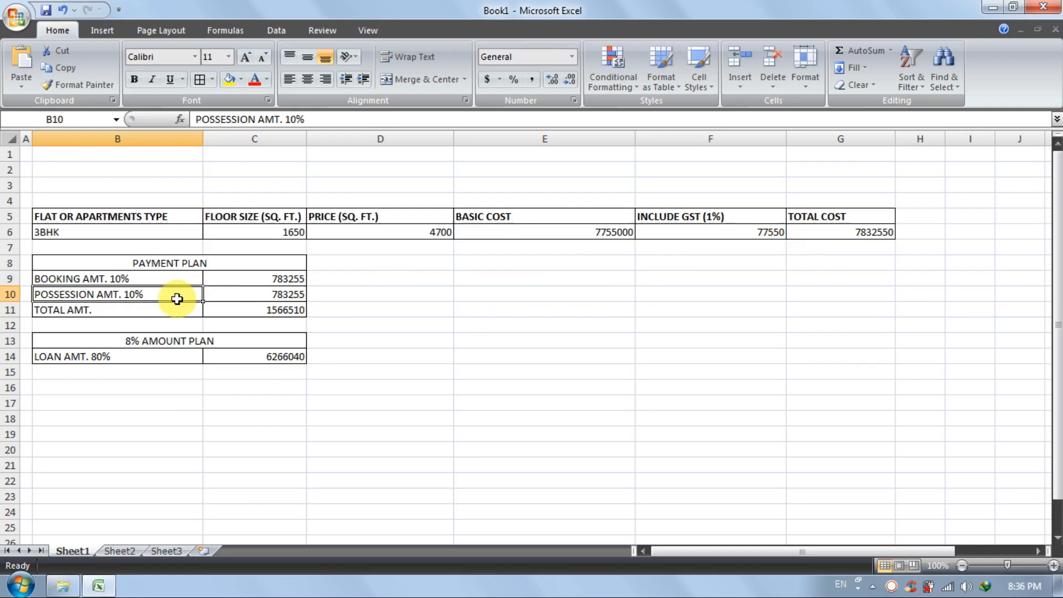
pyautogui.click(174, 279)
pyautogui.click(174, 295)
pyautogui.doubleClick(132, 341)
pyautogui.write('0')
pyautogui.press('Return')
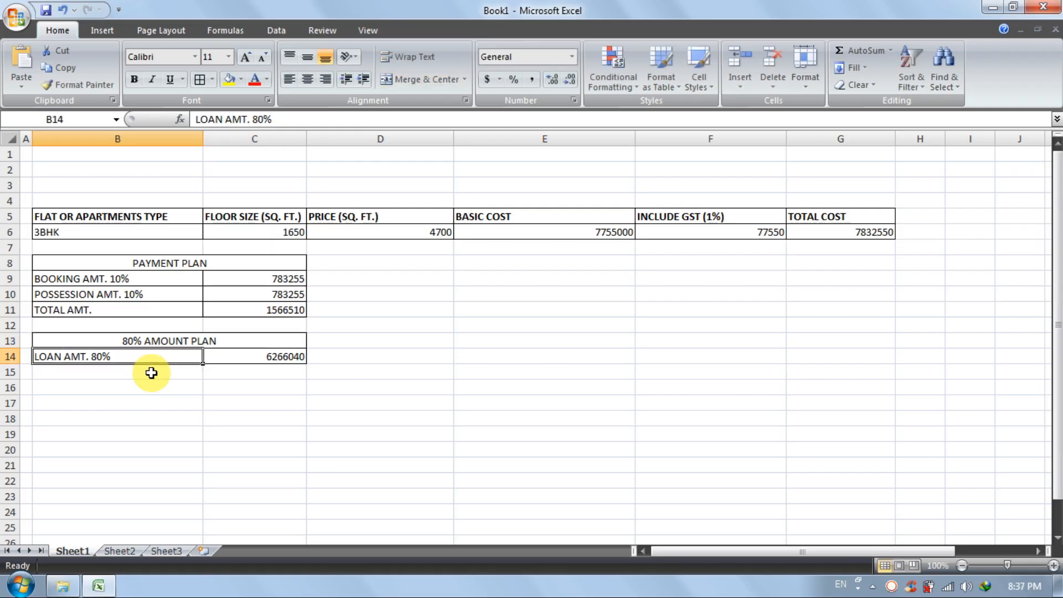
# Replace the word AMOUNT with LOAN in the B13 heading so it reads 80% LOAN PLAN
pyautogui.click(341, 361)
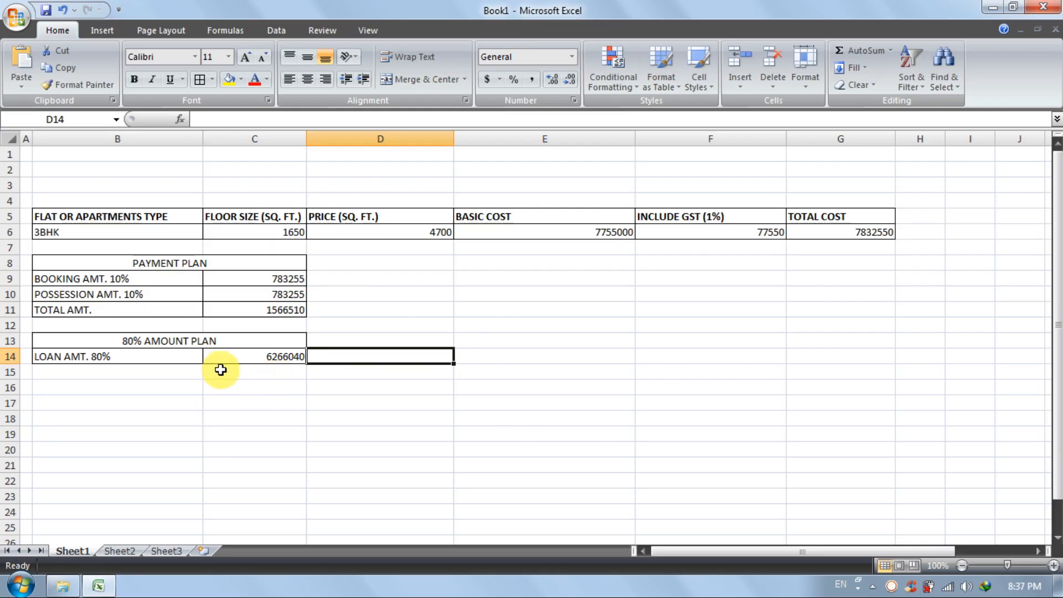
pyautogui.doubleClick(173, 341)
pyautogui.doubleClick(173, 341)
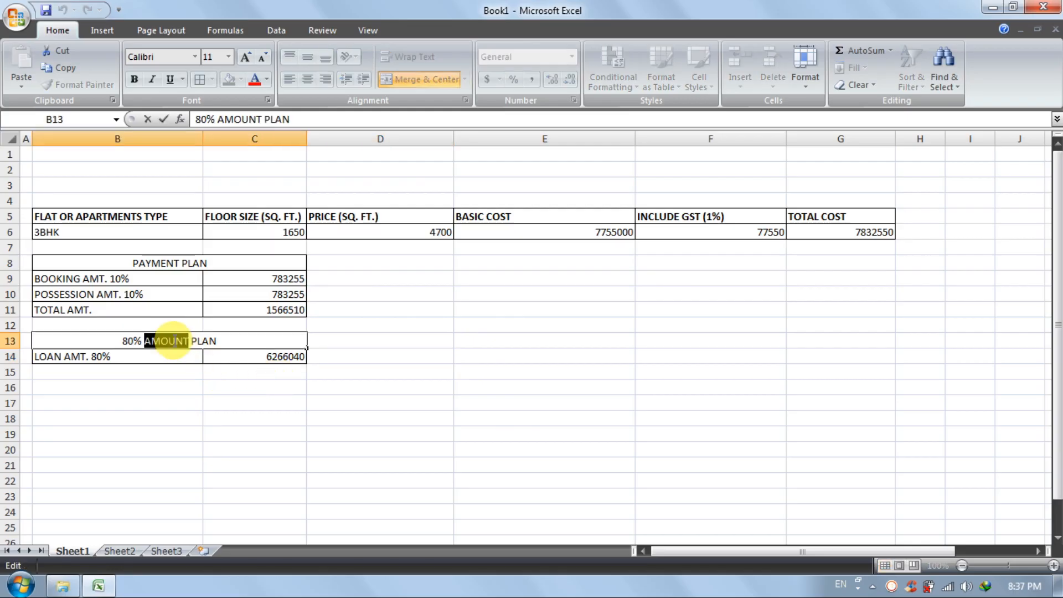
pyautogui.write('LOAN')
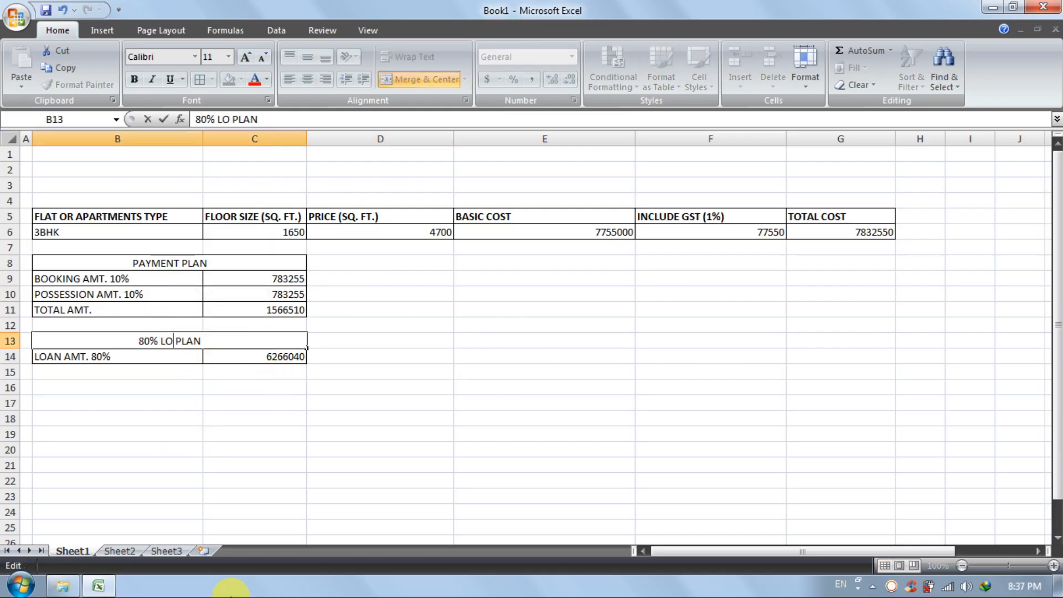
pyautogui.press('Return')
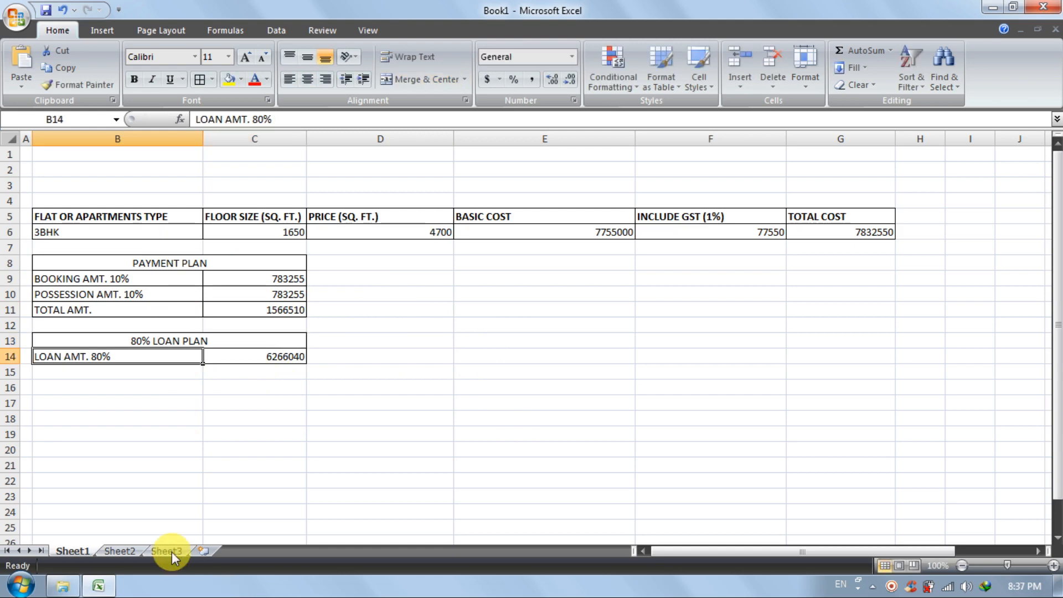
# Merge and center cells B16:C16 below the loan plan and enter the heading OTHER CHARGES
pyautogui.click(157, 450)
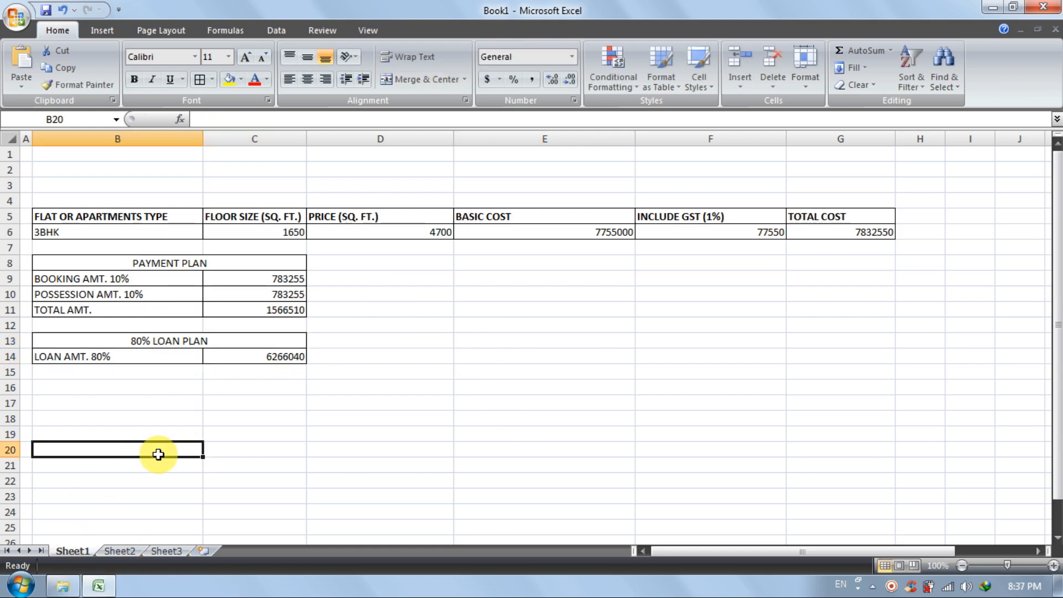
pyautogui.click(78, 386)
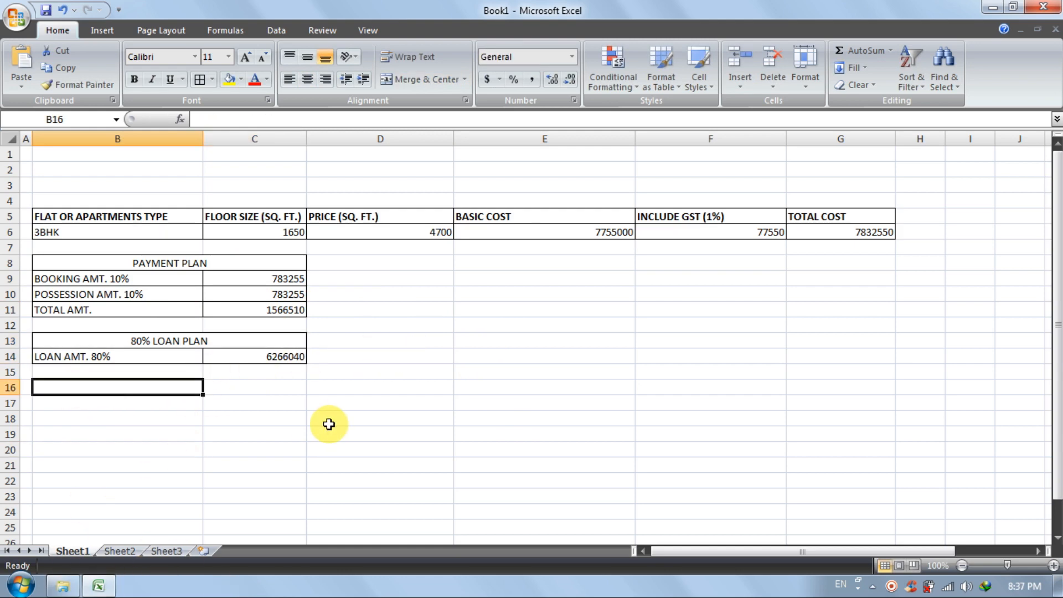
pyautogui.moveTo(250, 387); pyautogui.dragTo(166, 387)
pyautogui.click(438, 79)
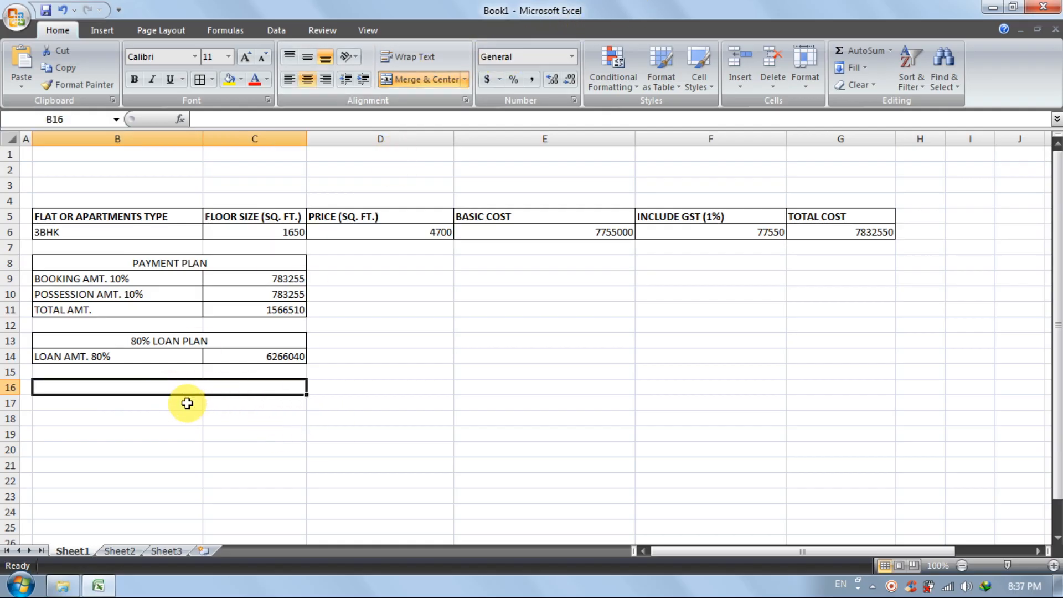
pyautogui.write('OTHER ')
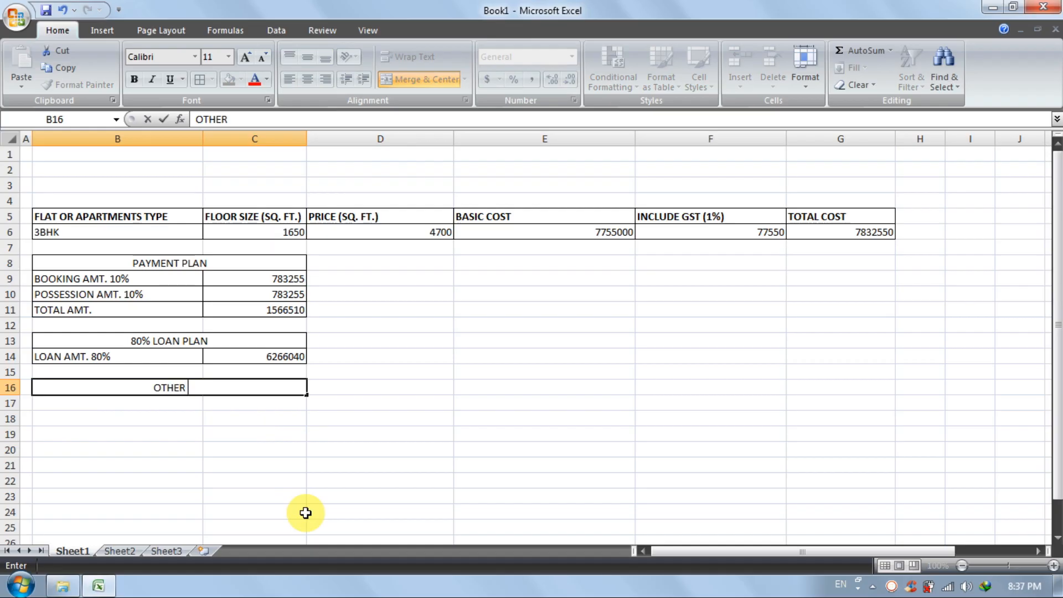
pyautogui.write('CHARGES')
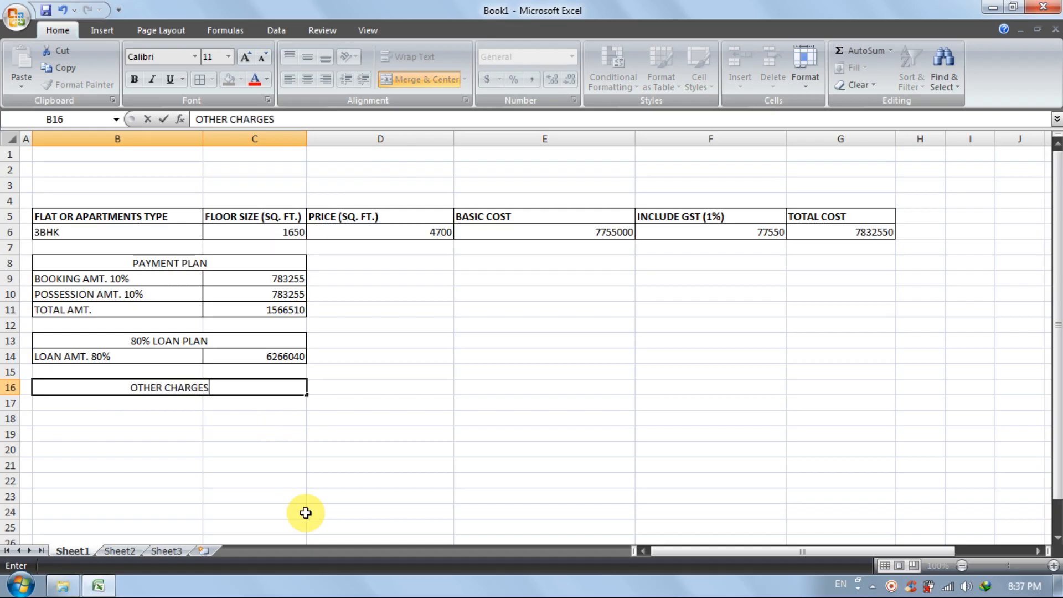
pyautogui.press('Return')
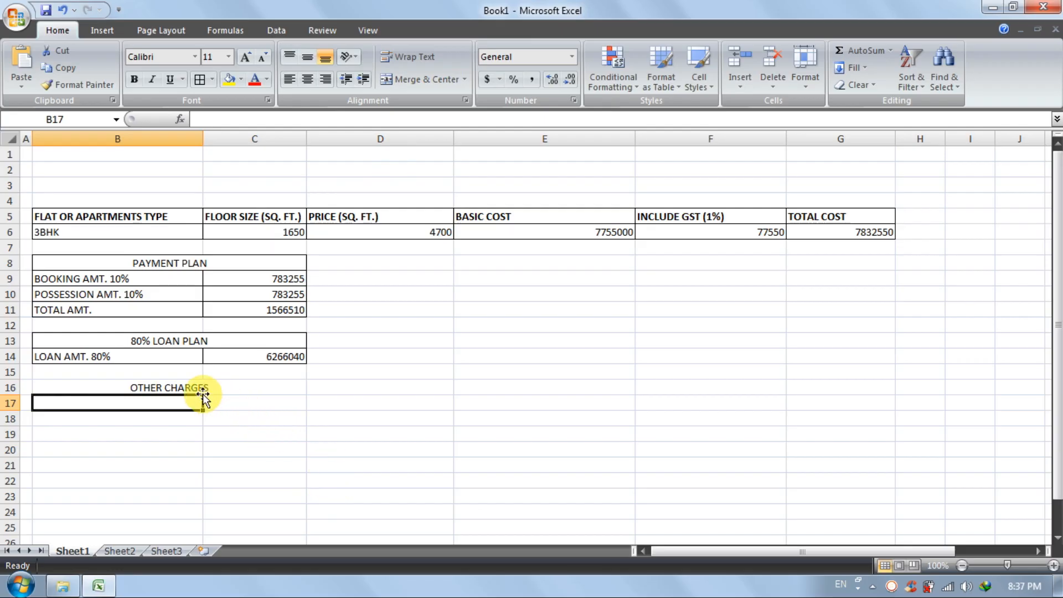
# Apply all borders to the OTHER CHARGES heading and the four rows below it, B16:C20
pyautogui.moveTo(207, 391); pyautogui.dragTo(207, 426)
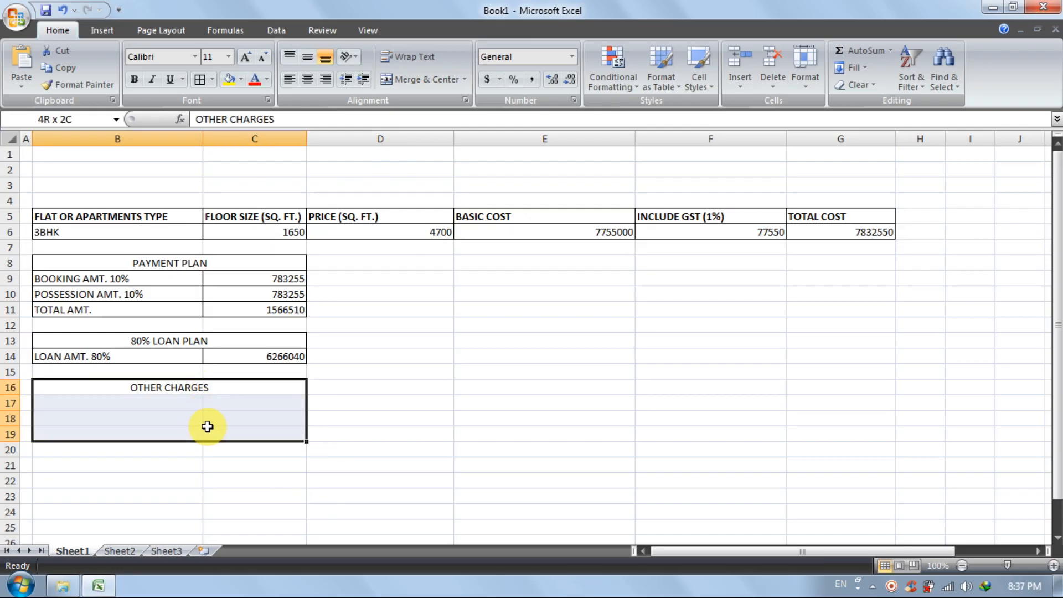
pyautogui.moveTo(207, 427); pyautogui.dragTo(208, 449)
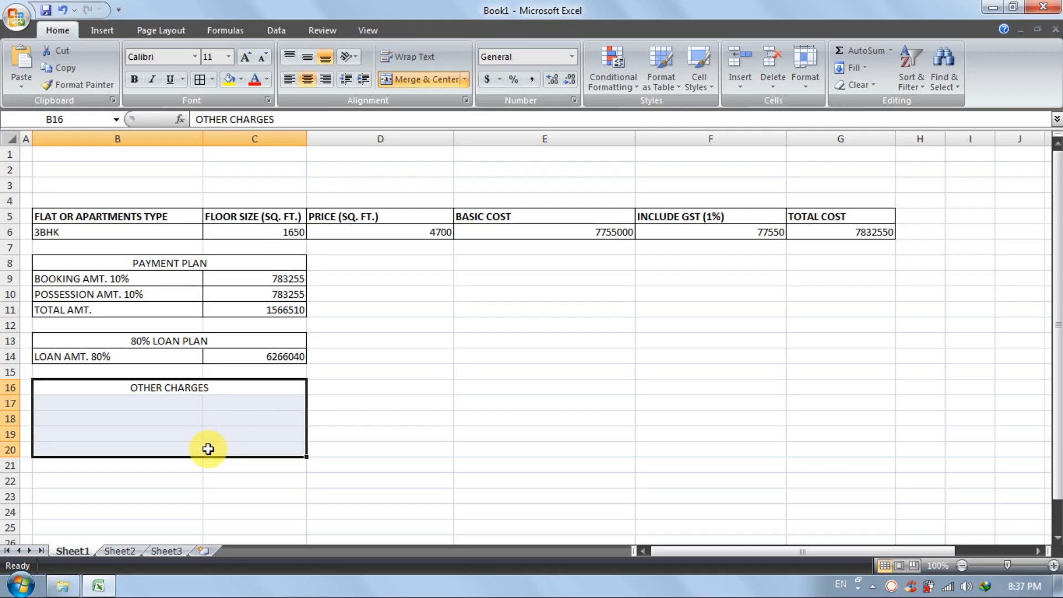
pyautogui.click(200, 79)
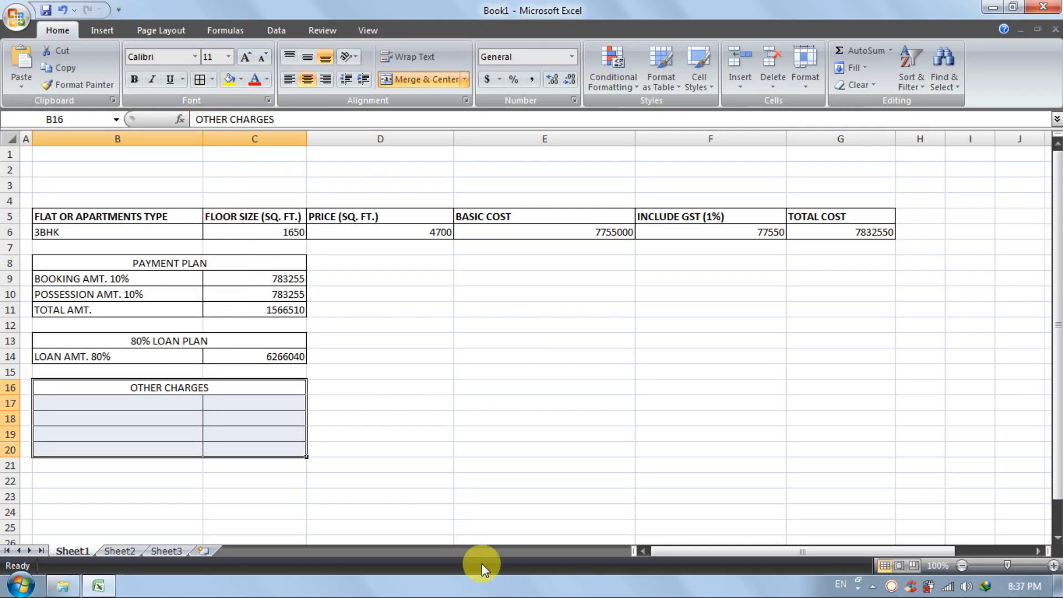
pyautogui.click(449, 494)
# Enter the label POWER BACKUP/METER in B17 and its amount 70000 in C17
pyautogui.click(89, 402)
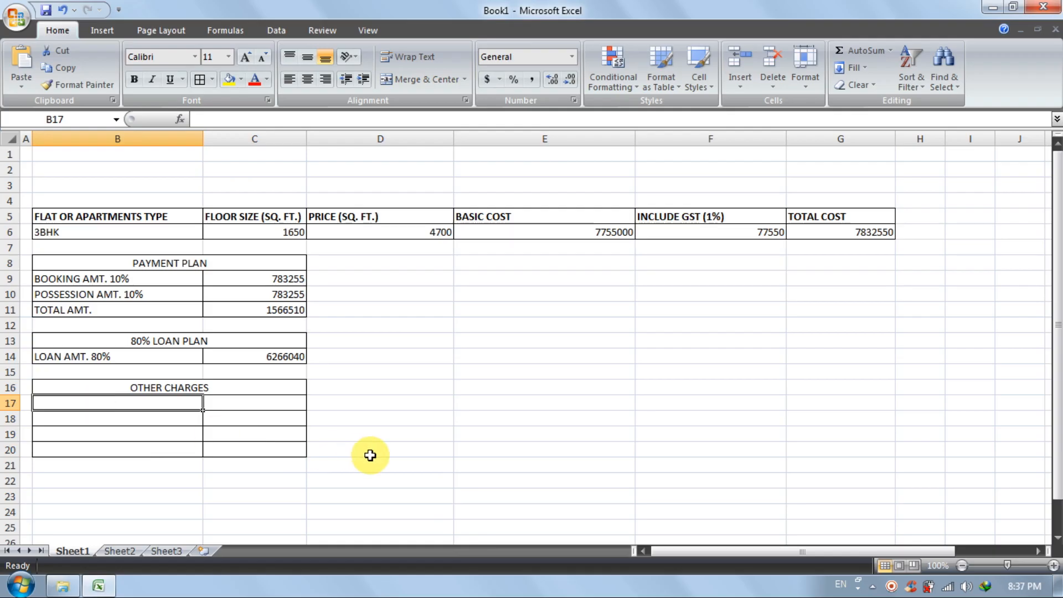
pyautogui.write('PO')
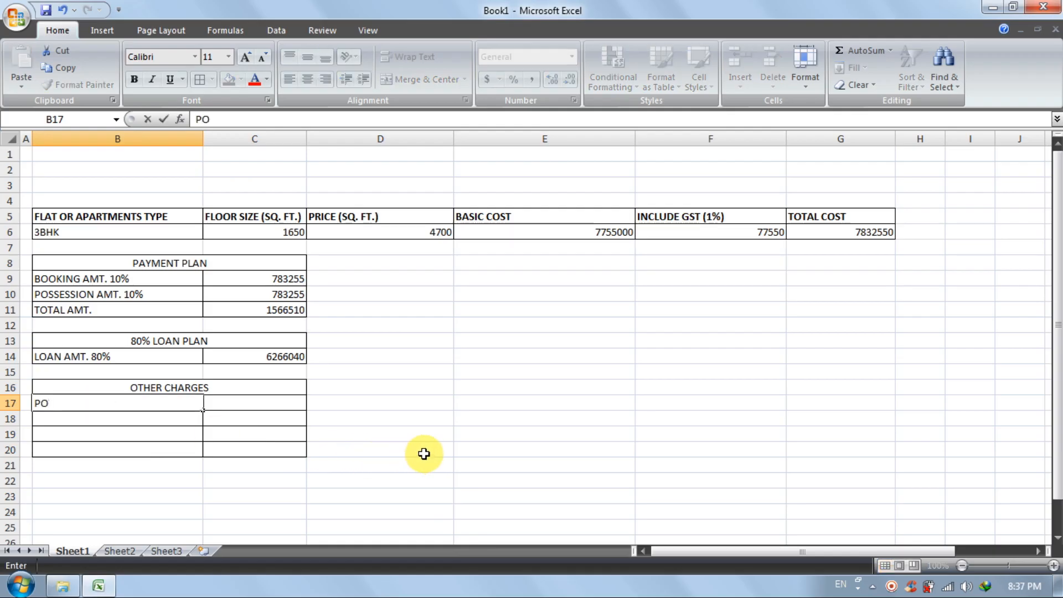
pyautogui.write('WER BAC')
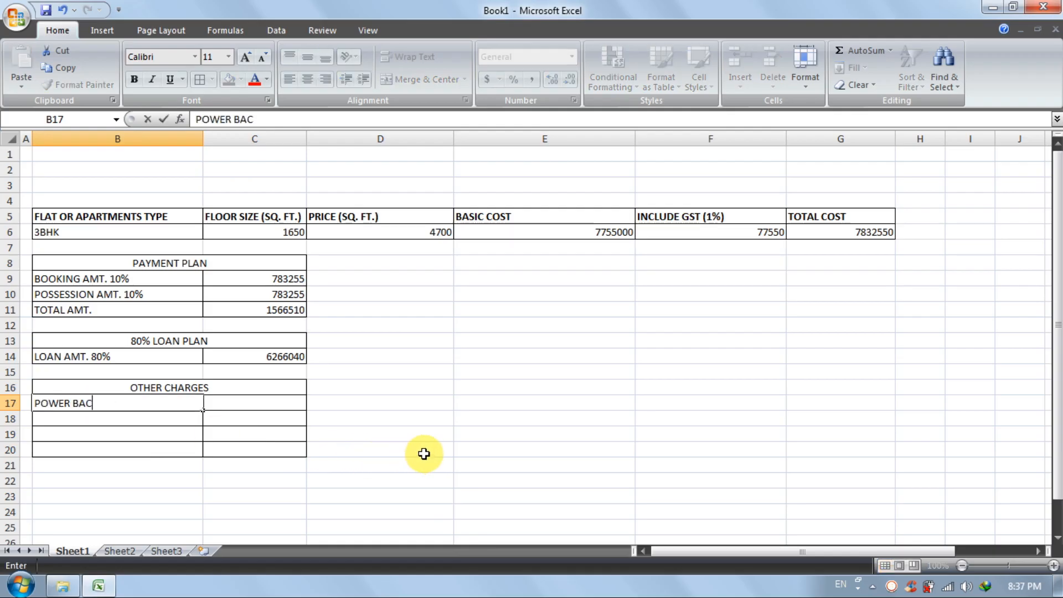
pyautogui.write('KUP/METER')
pyautogui.press('Return')
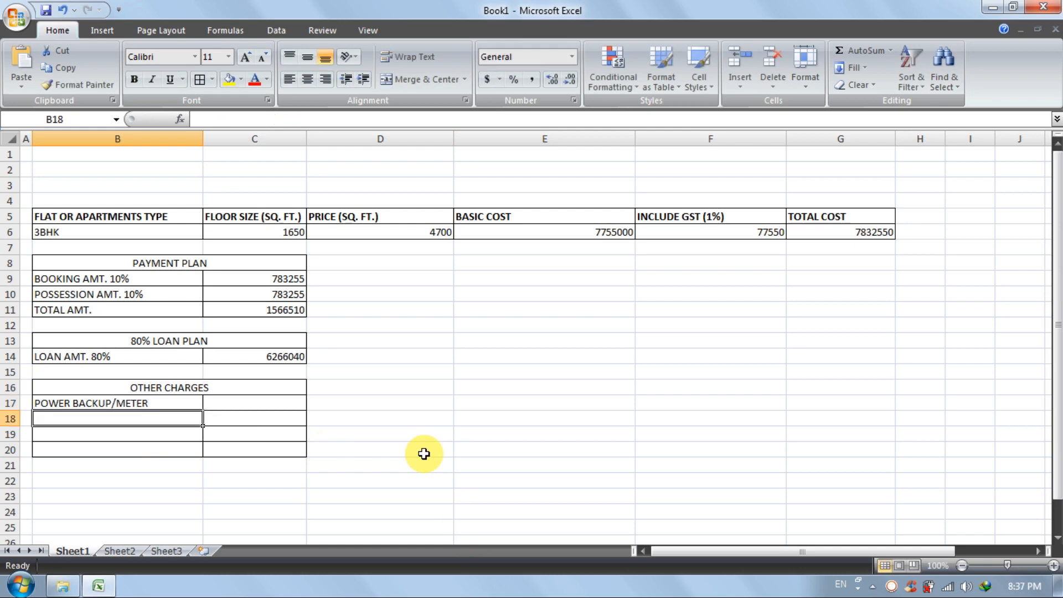
pyautogui.click(280, 404)
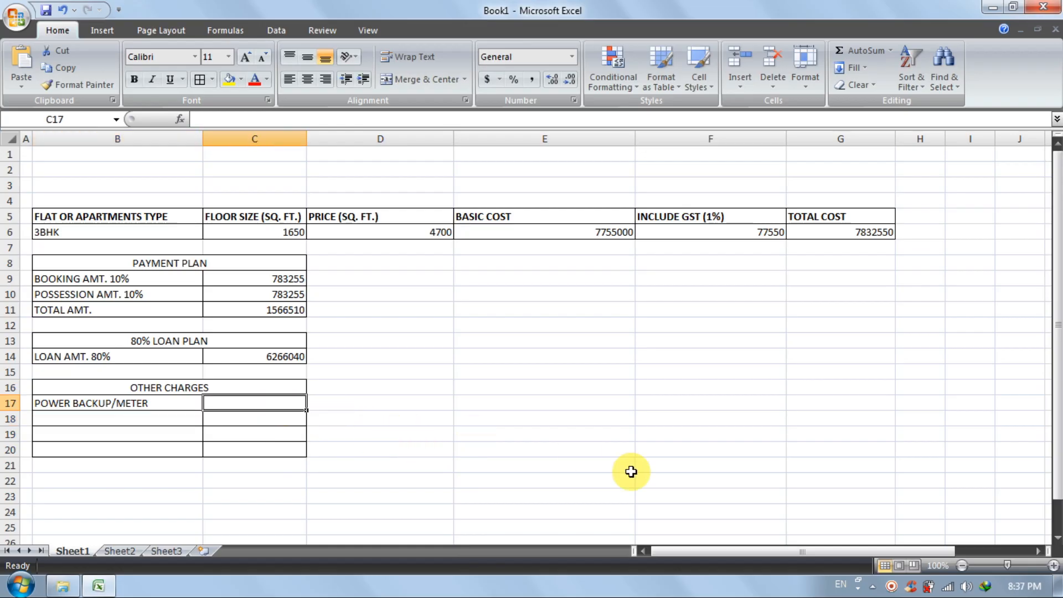
pyautogui.write('7000')
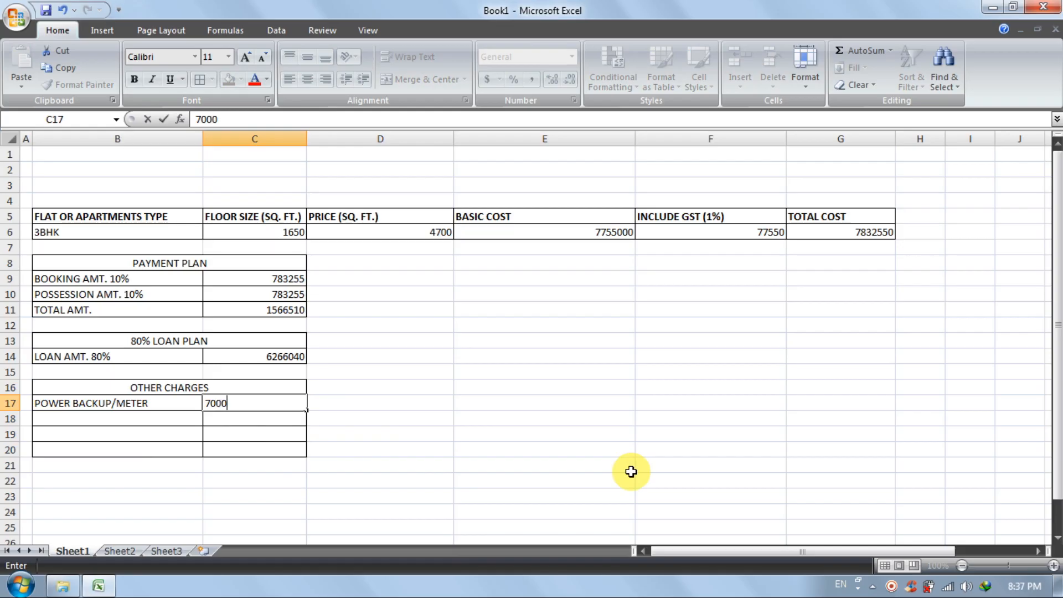
pyautogui.write('0')
pyautogui.press('Return')
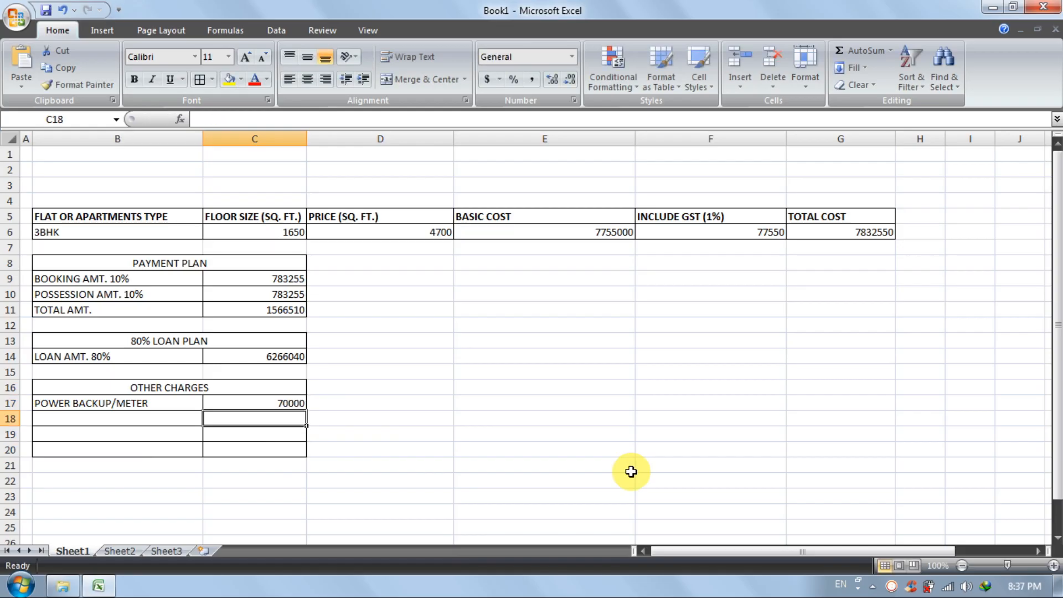
# Enter the label IFMS CHARGES in B18 and its amount 19000 in C18
pyautogui.click(191, 421)
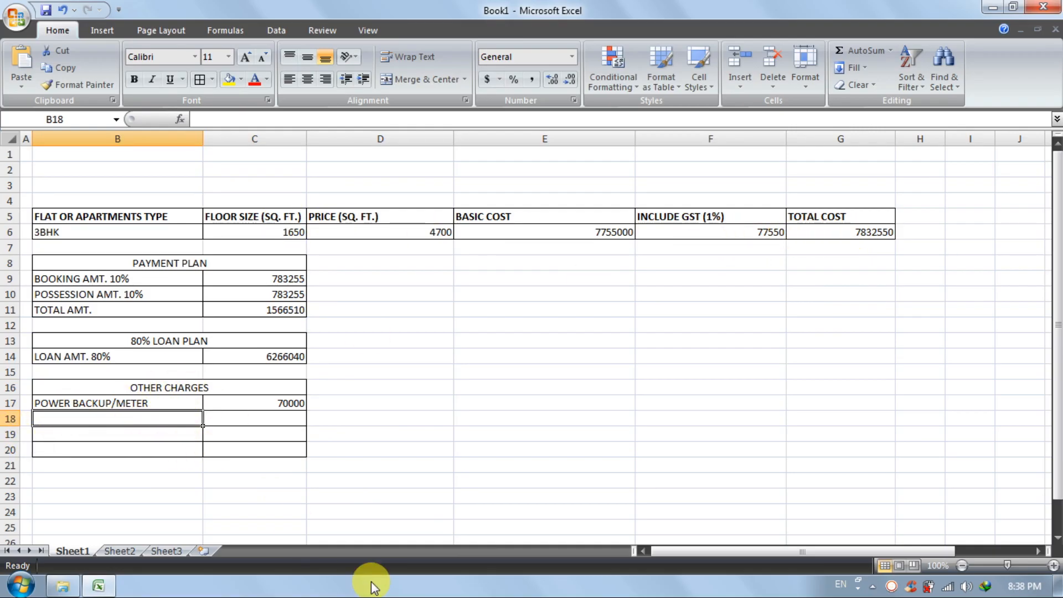
pyautogui.write('IFMS')
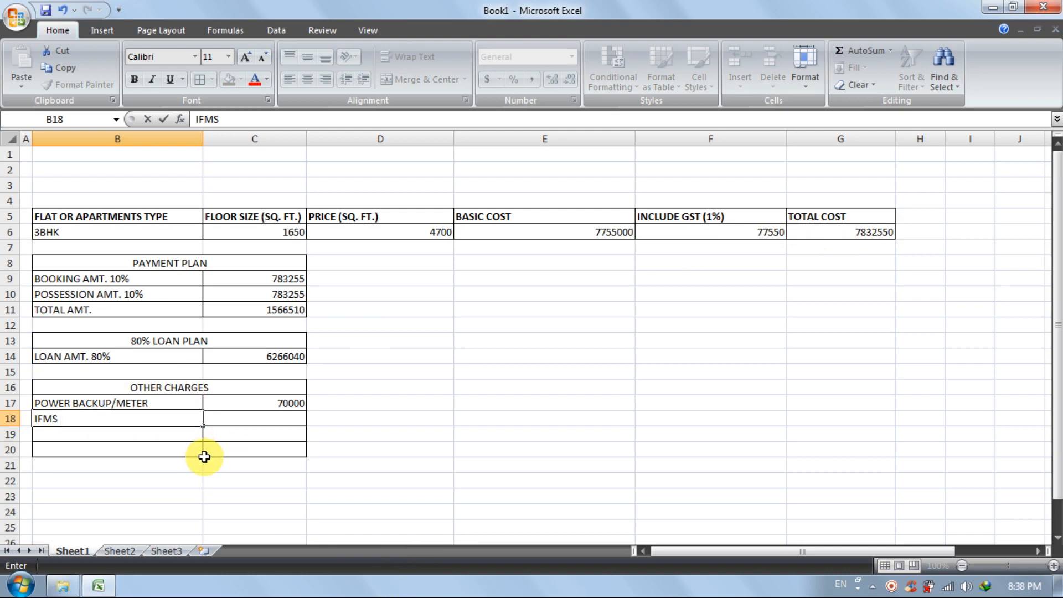
pyautogui.write('CHARGES')
pyautogui.press('Return')
pyautogui.click(232, 418)
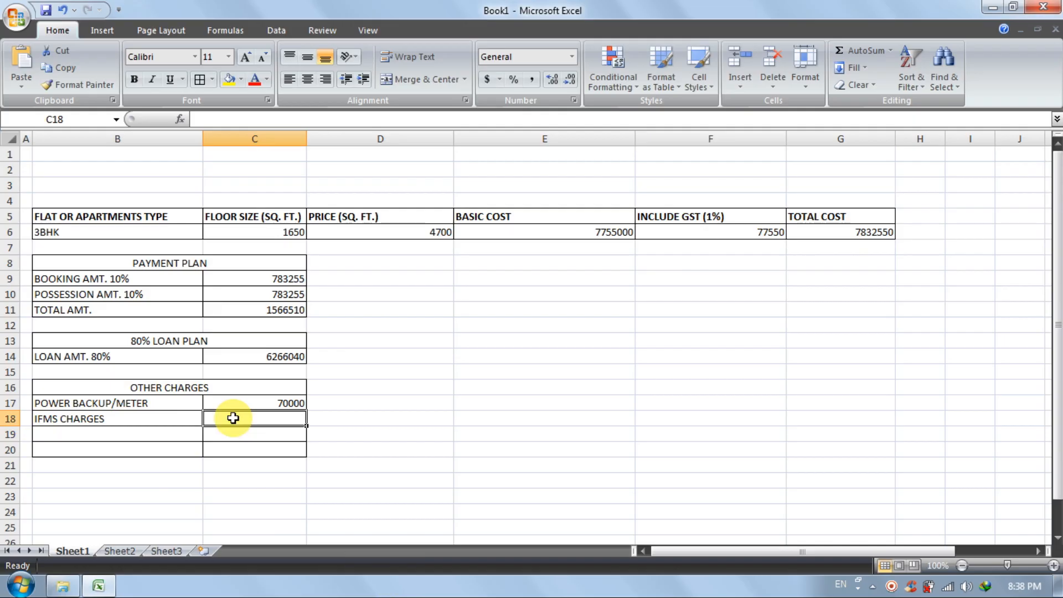
pyautogui.write('19000')
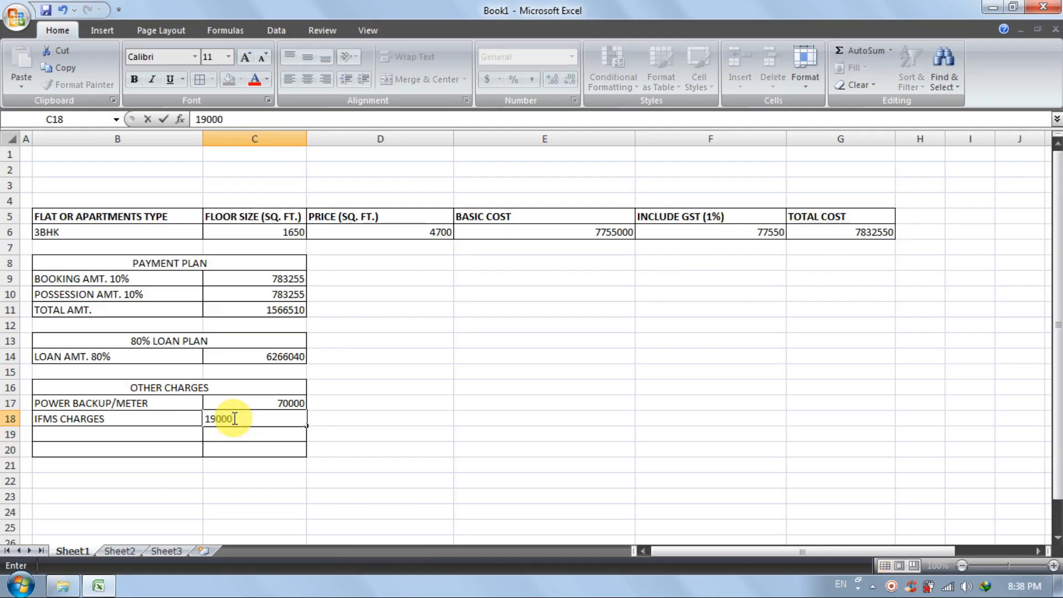
# Enter the label OTHER CHARGES in B19 and its amount 90000 in C19
pyautogui.click(121, 434)
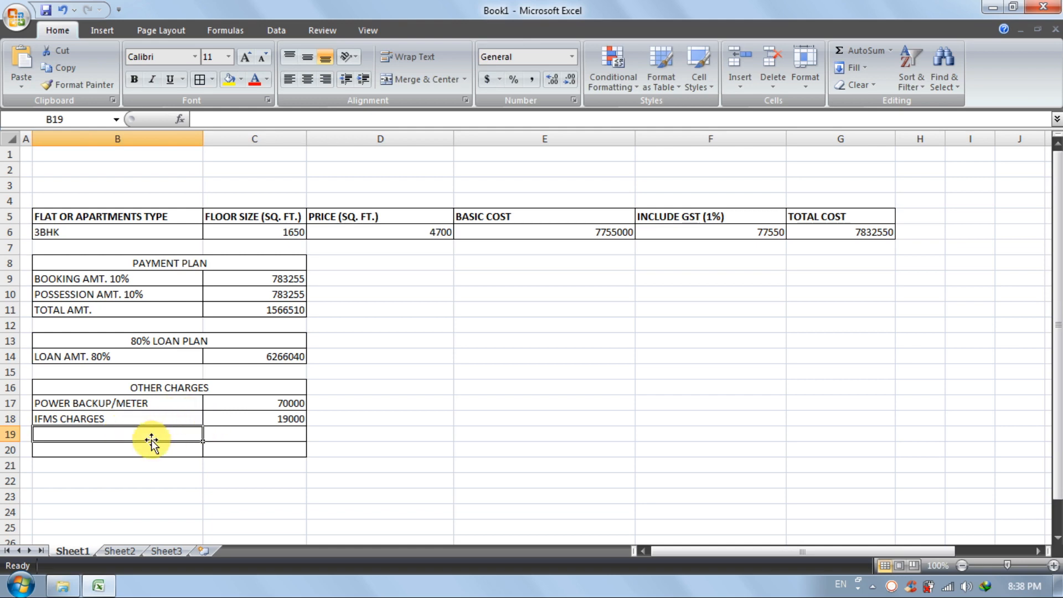
pyautogui.write('OTH')
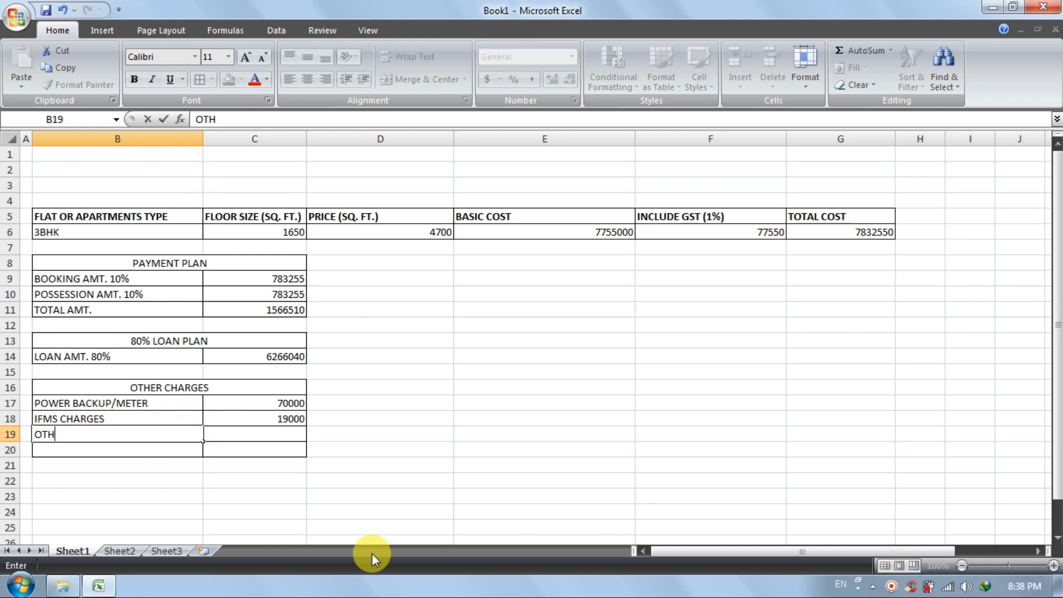
pyautogui.write('ER CHARGES')
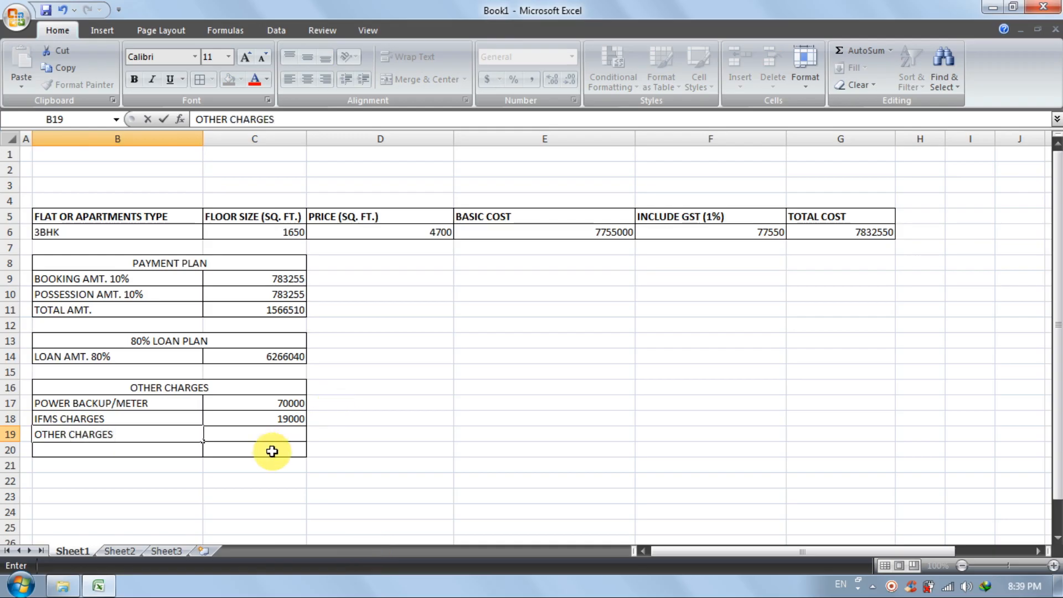
pyautogui.click(266, 435)
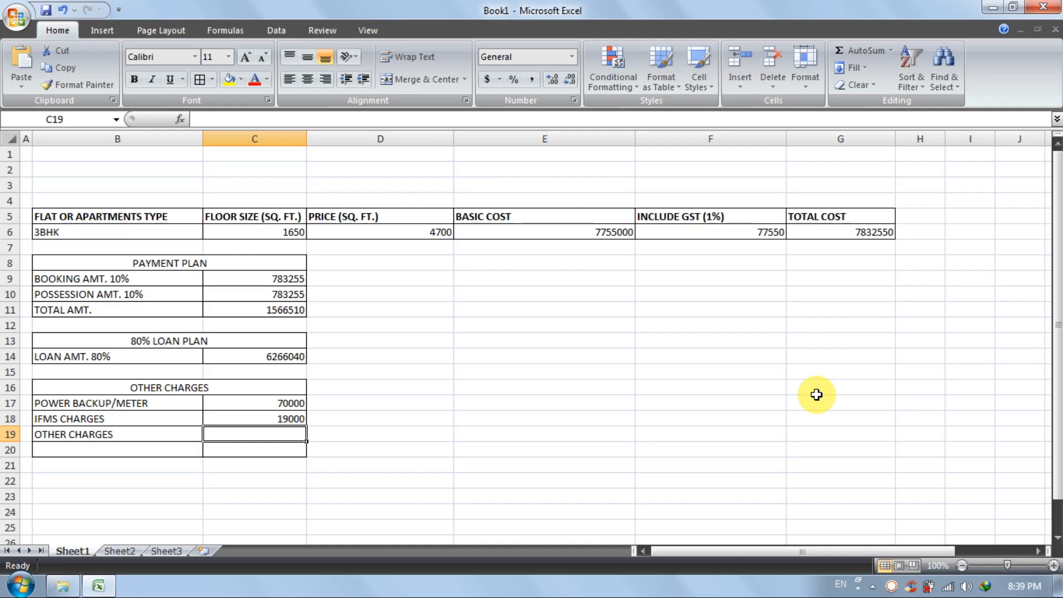
pyautogui.write('90000')
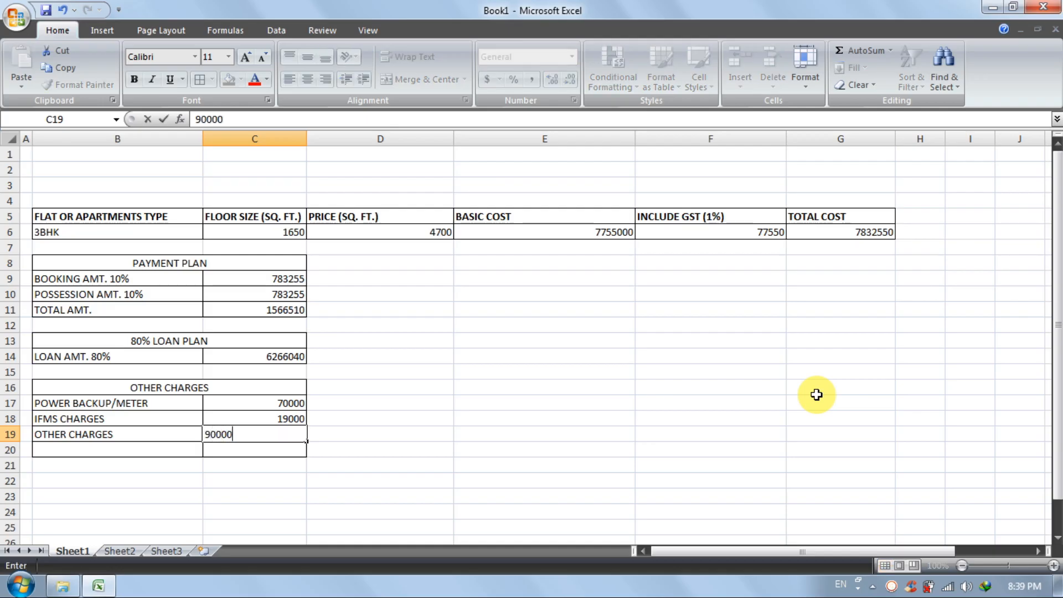
pyautogui.press('Return')
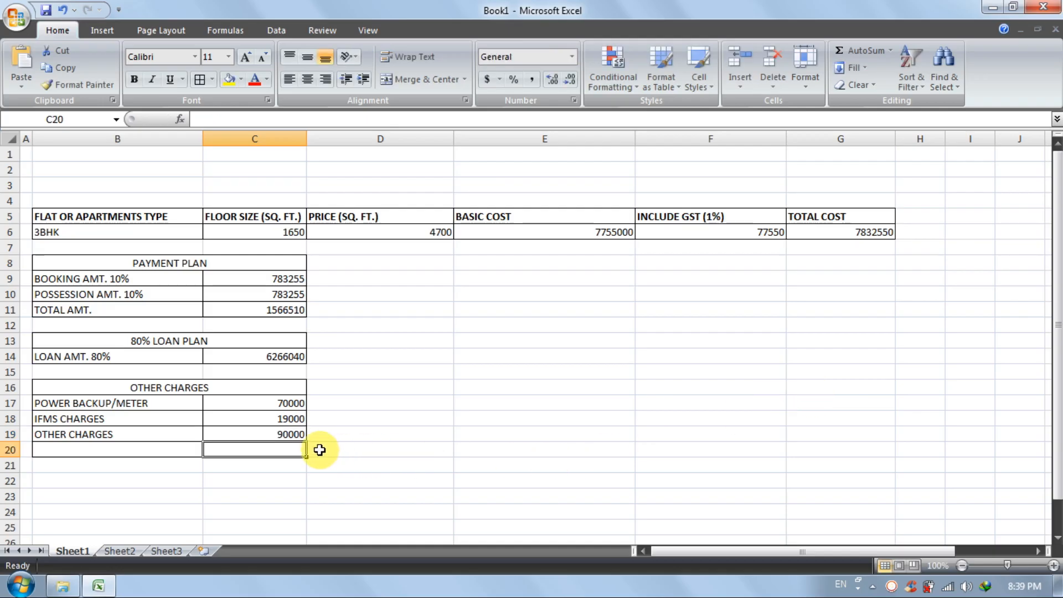
# Enter the label TOTAL CHARGES in B20 and make it bold
pyautogui.click(89, 457)
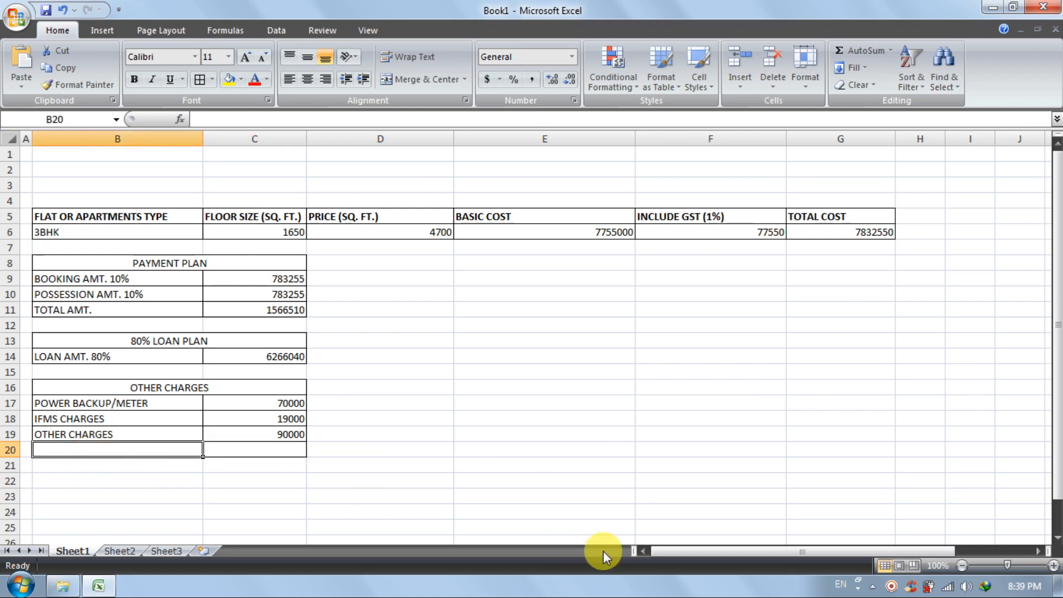
pyautogui.write('TOTAL')
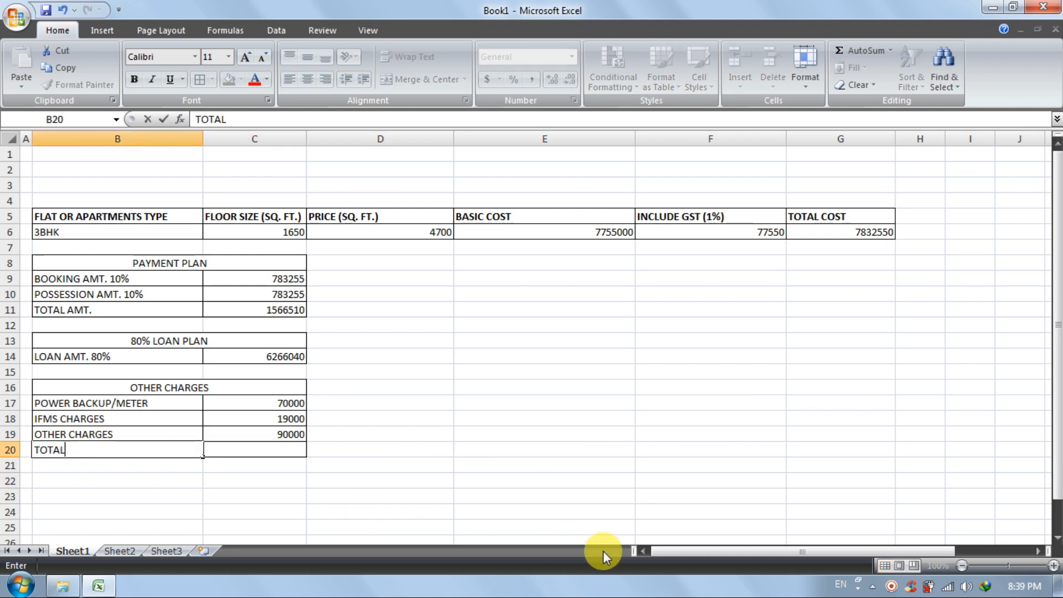
pyautogui.write(' CHARGES')
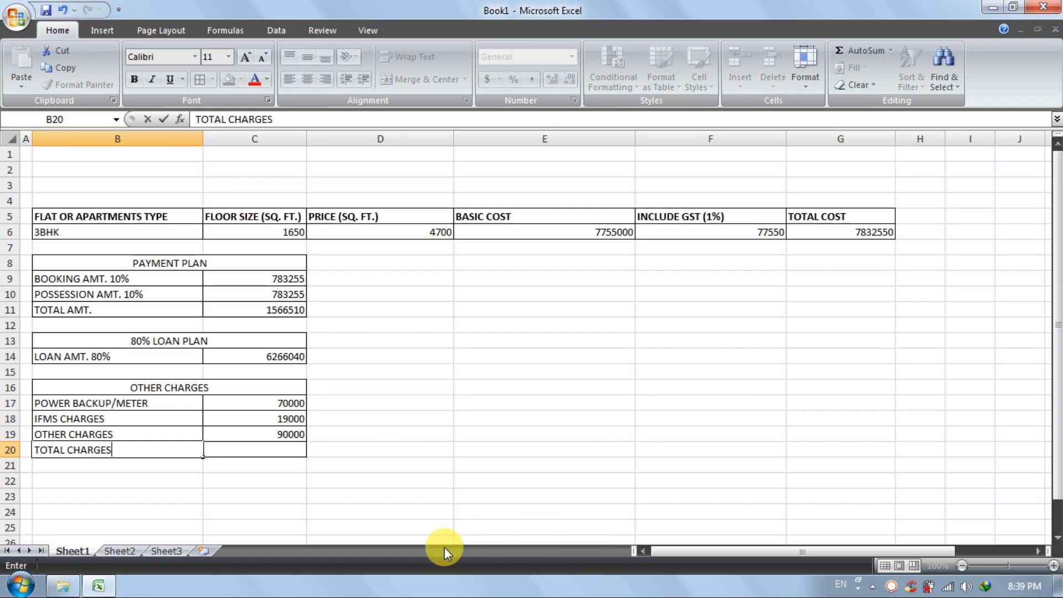
pyautogui.click(309, 491)
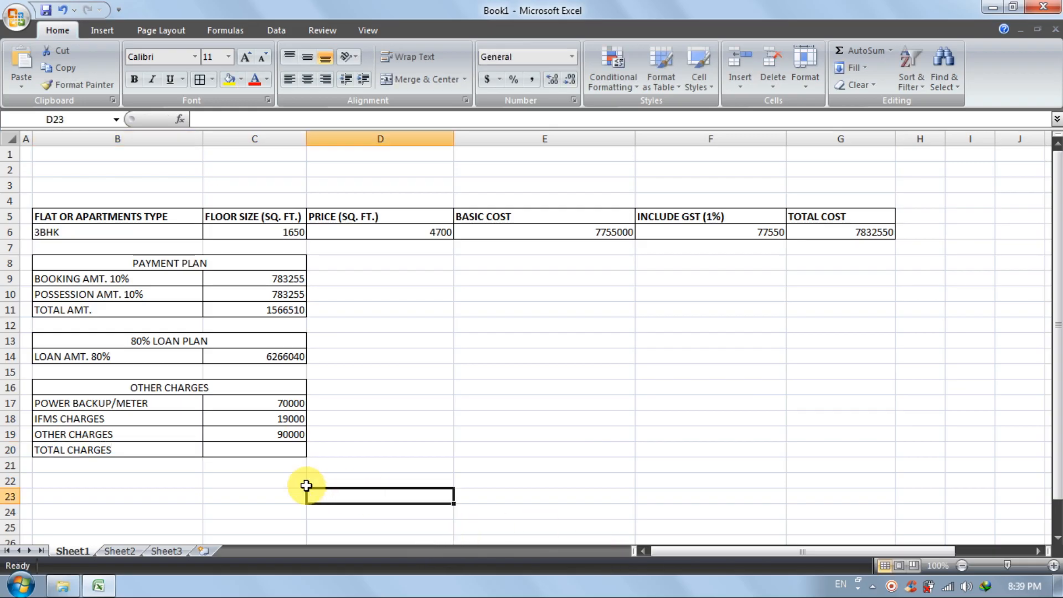
pyautogui.click(169, 451)
pyautogui.click(134, 79)
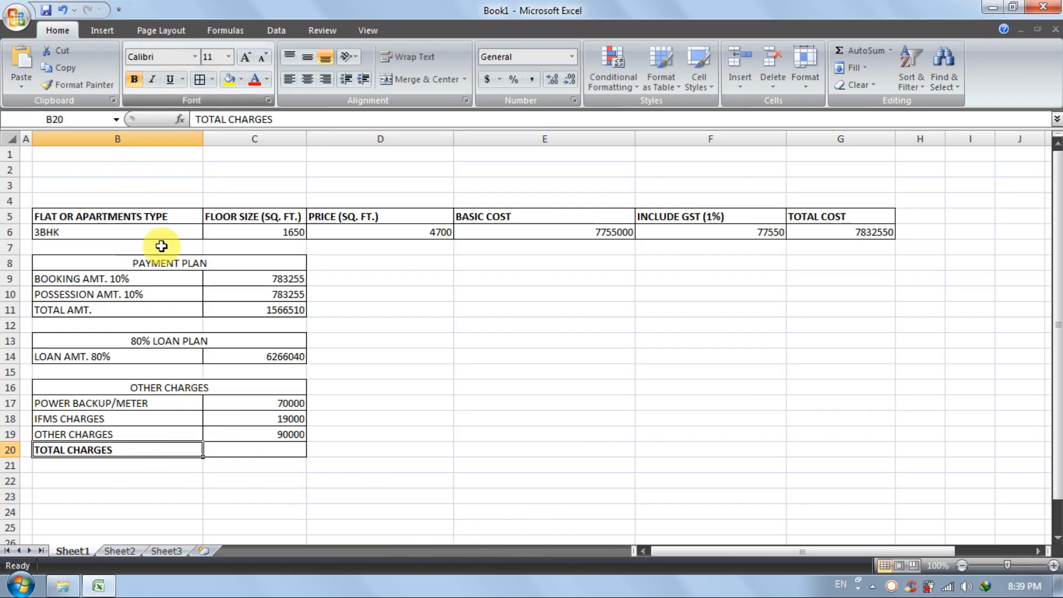
# Append a colon to the label in B20 so it reads TOTAL CHARGES :
pyautogui.click(233, 448)
pyautogui.doubleClick(150, 449)
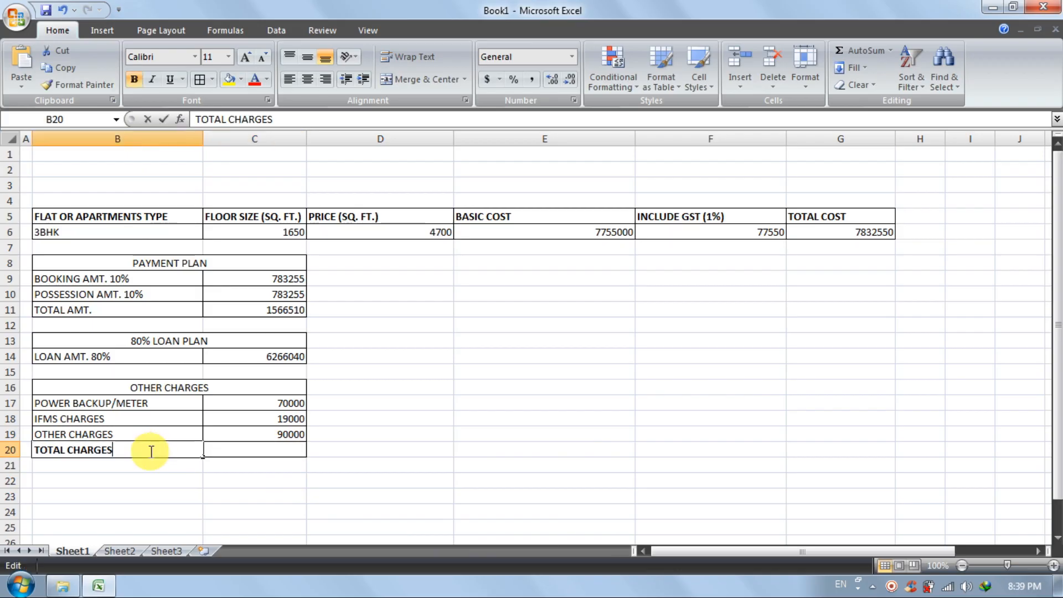
pyautogui.write(':')
pyautogui.press('Return')
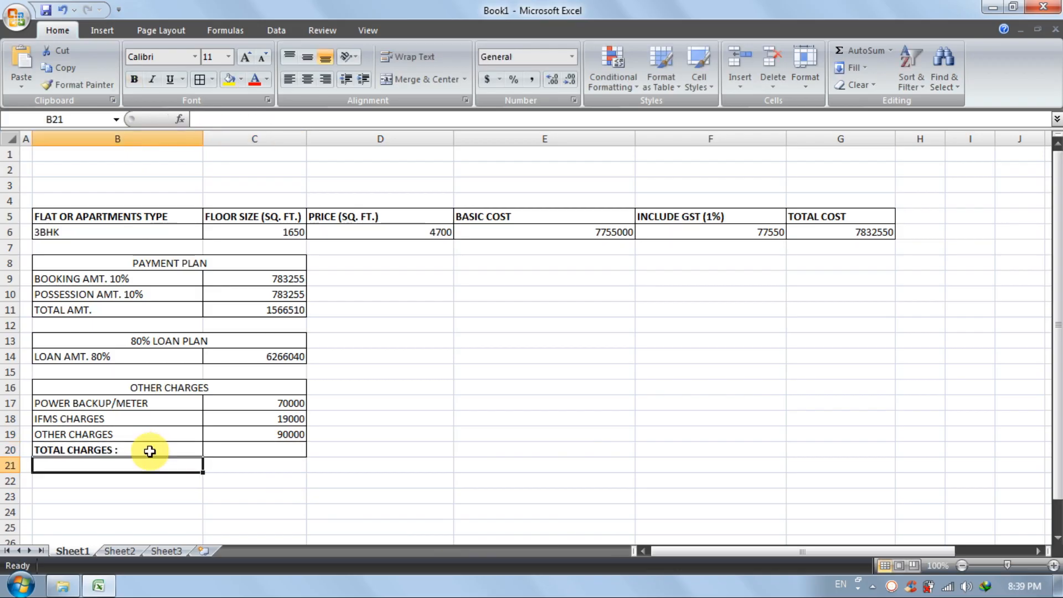
pyautogui.click(147, 449)
# Total the other charges in C20 with the formula =C17+C18+C19
pyautogui.click(242, 442)
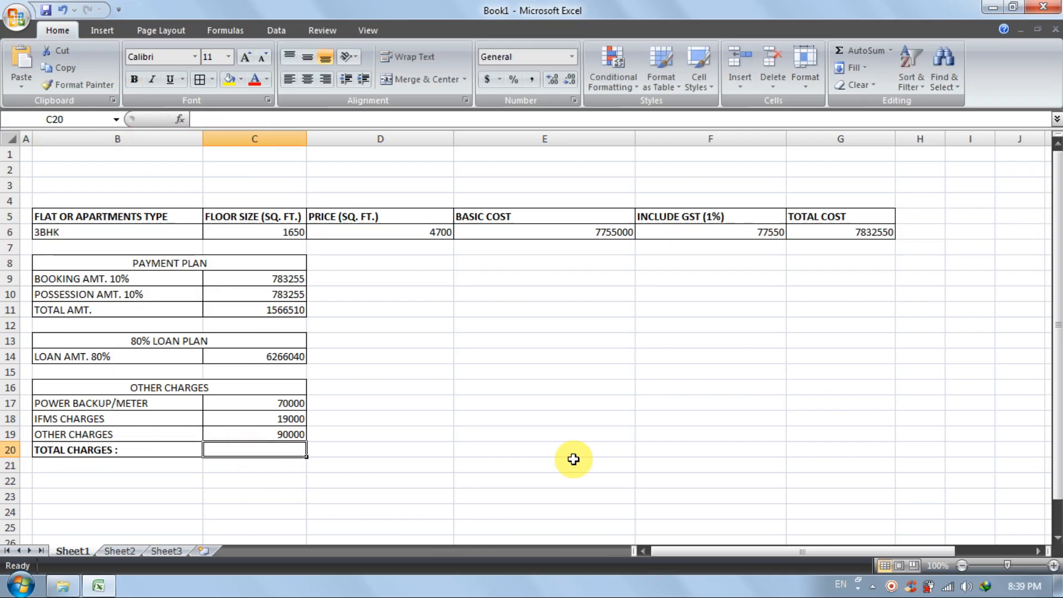
pyautogui.write('=')
pyautogui.click(299, 404)
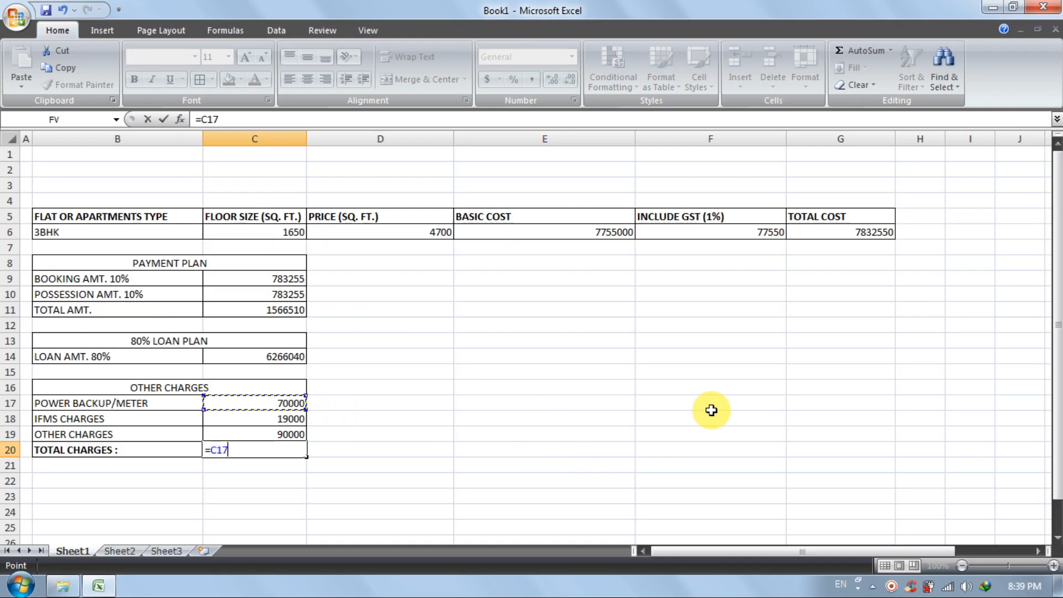
pyautogui.write('+')
pyautogui.click(294, 418)
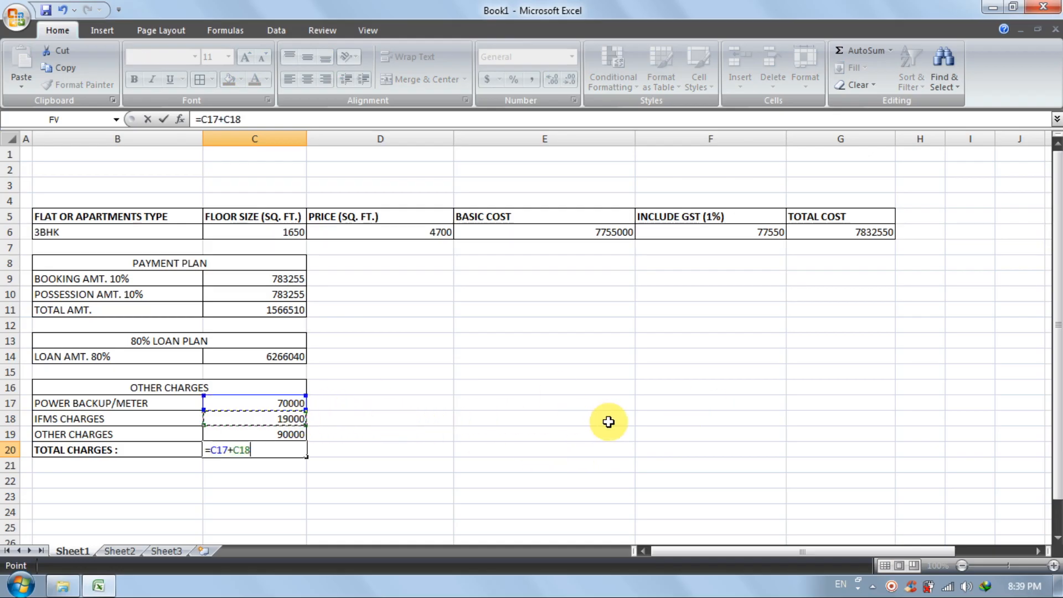
pyautogui.write('+')
pyautogui.click(297, 433)
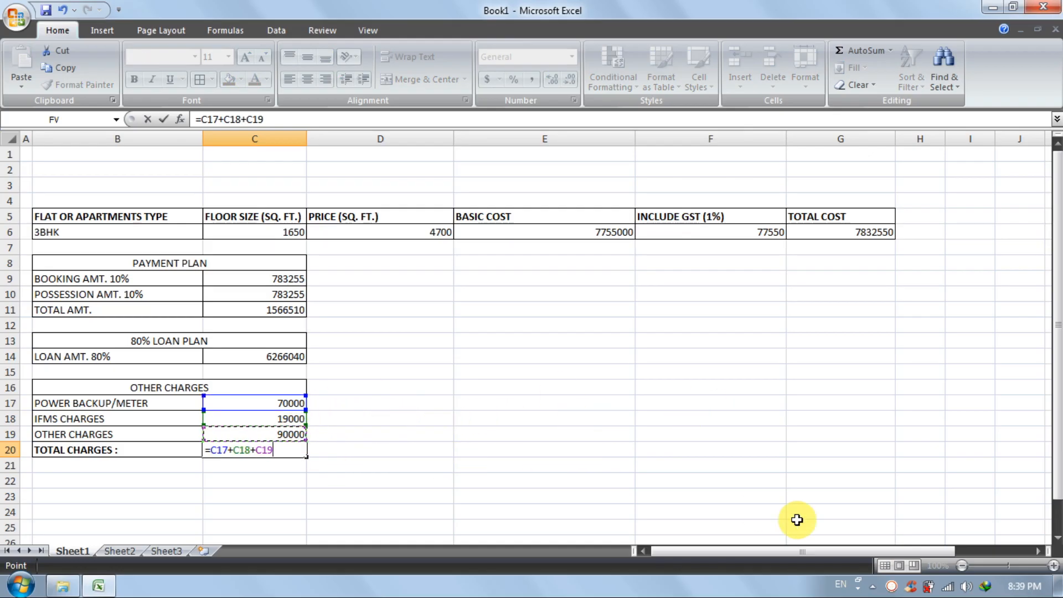
pyautogui.press('F8')
pyautogui.press('BackSpace')
pyautogui.press('BackSpace')
pyautogui.press('BackSpace')
pyautogui.press('BackSpace')
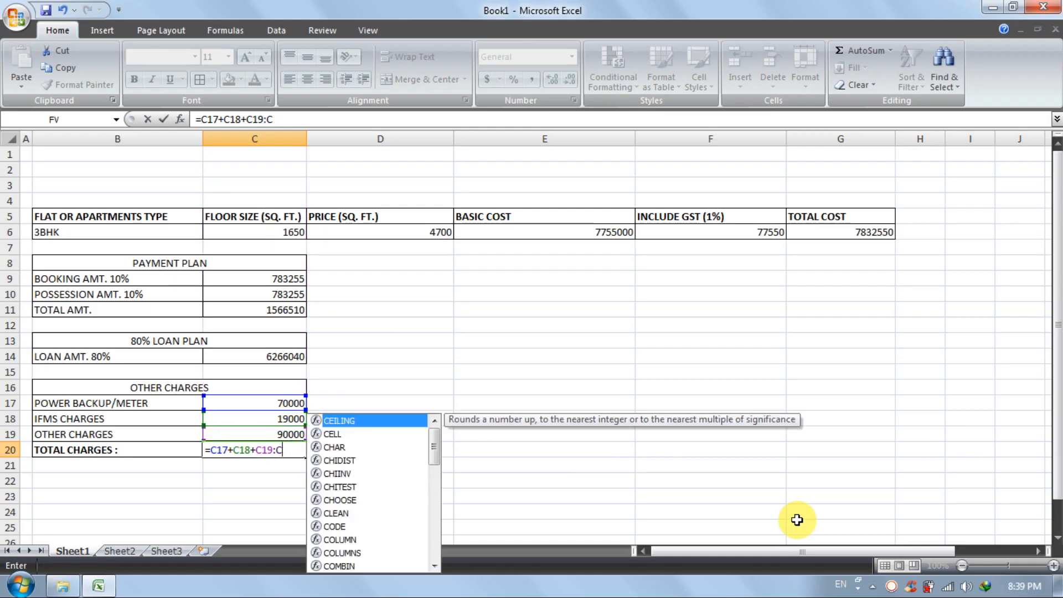
pyautogui.press('Return')
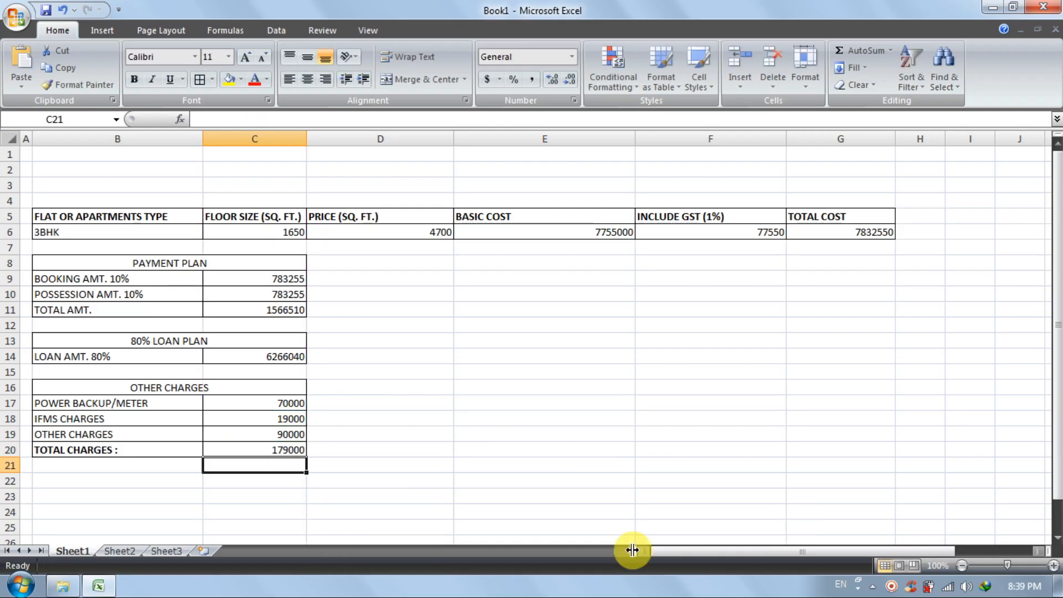
pyautogui.click(273, 452)
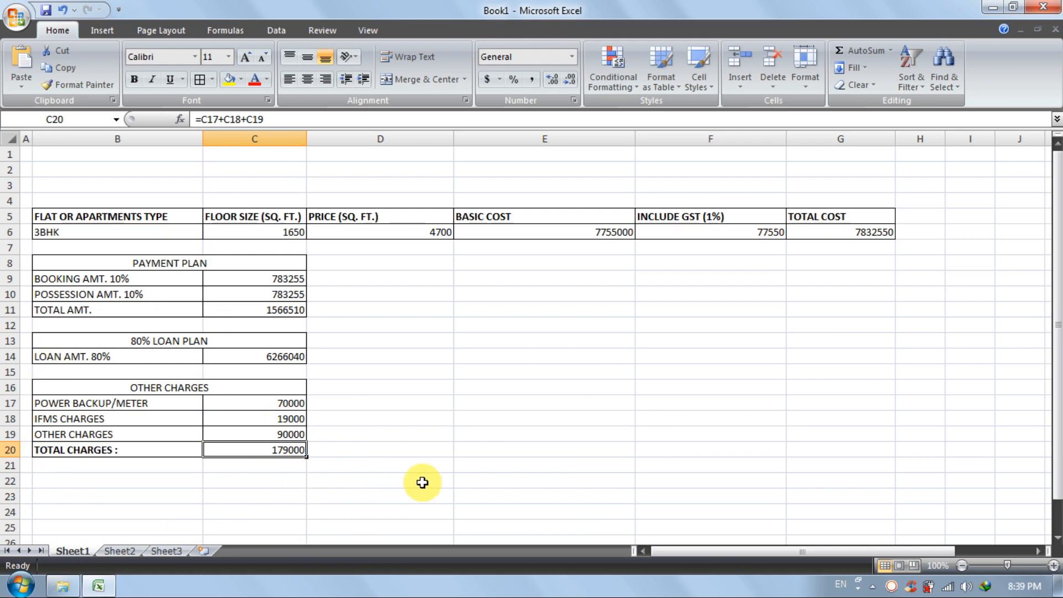
# Merge and center cells B22:C22 below the other charges table
pyautogui.click(104, 480)
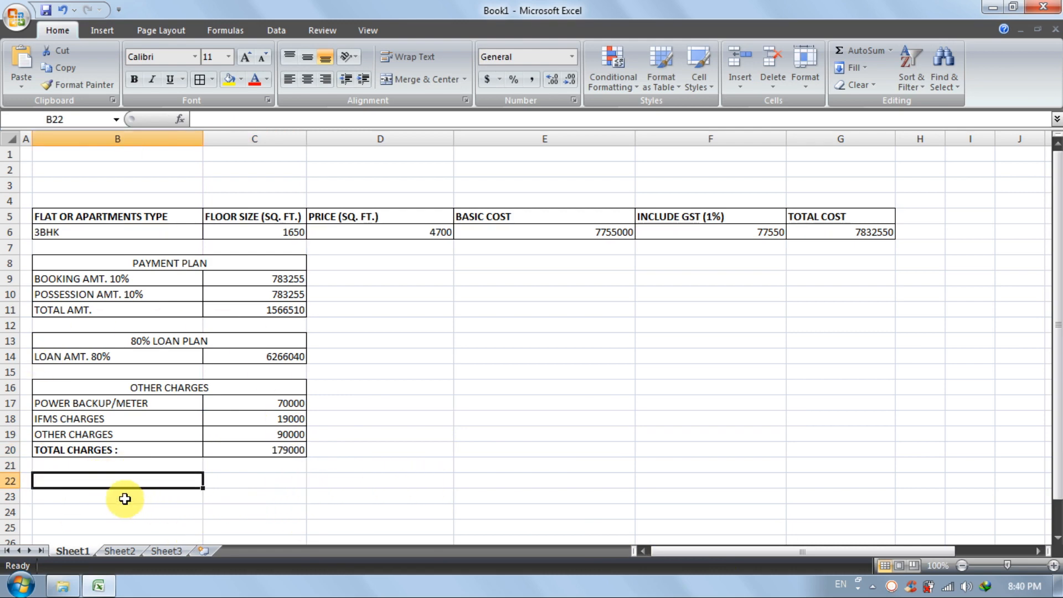
pyautogui.moveTo(237, 482); pyautogui.dragTo(150, 481)
pyautogui.click(410, 79)
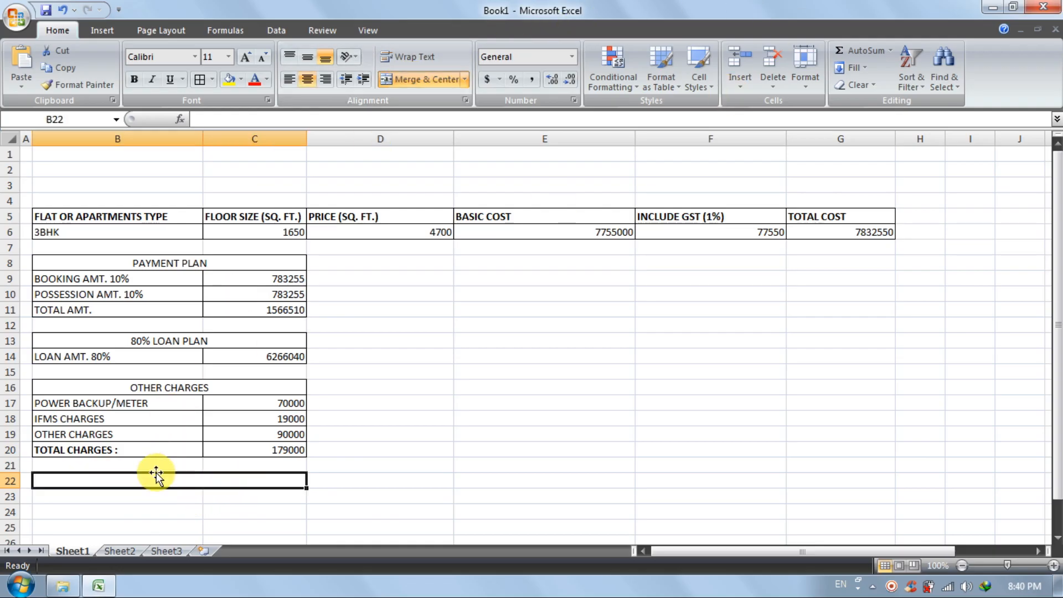
# Enter the heading TOTAL PRICE OF THIS FLAT/APERTMENT in the merged cell B22
pyautogui.write('T')
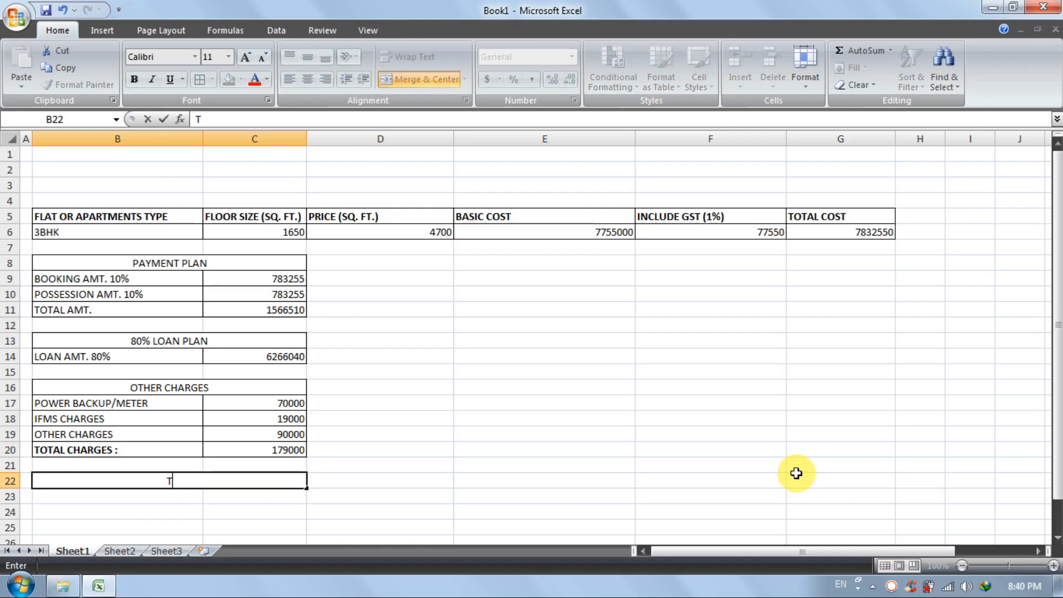
pyautogui.write('OTAL PRICE')
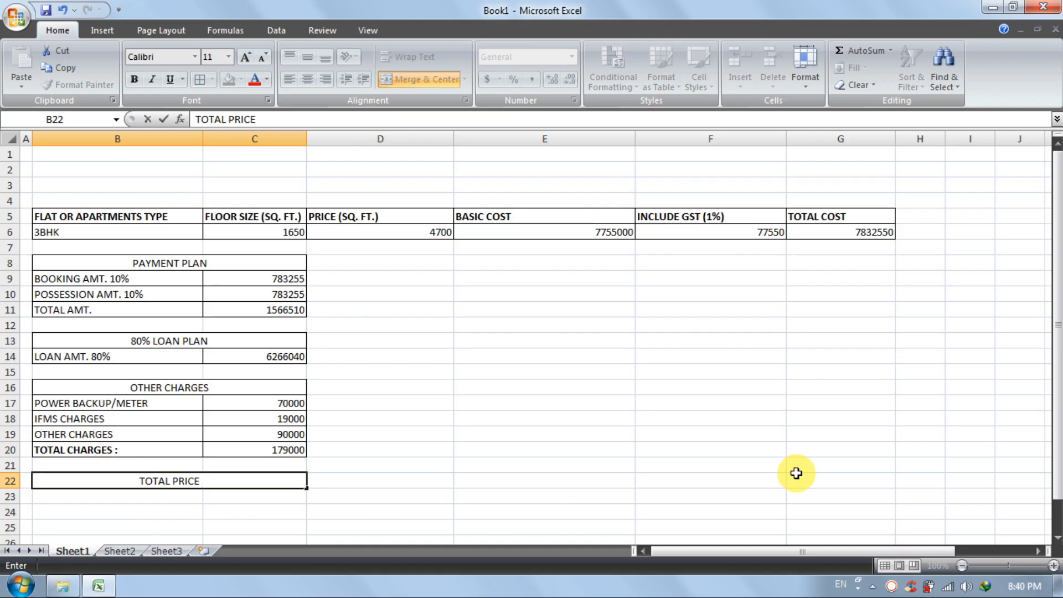
pyautogui.write(' OF THIS')
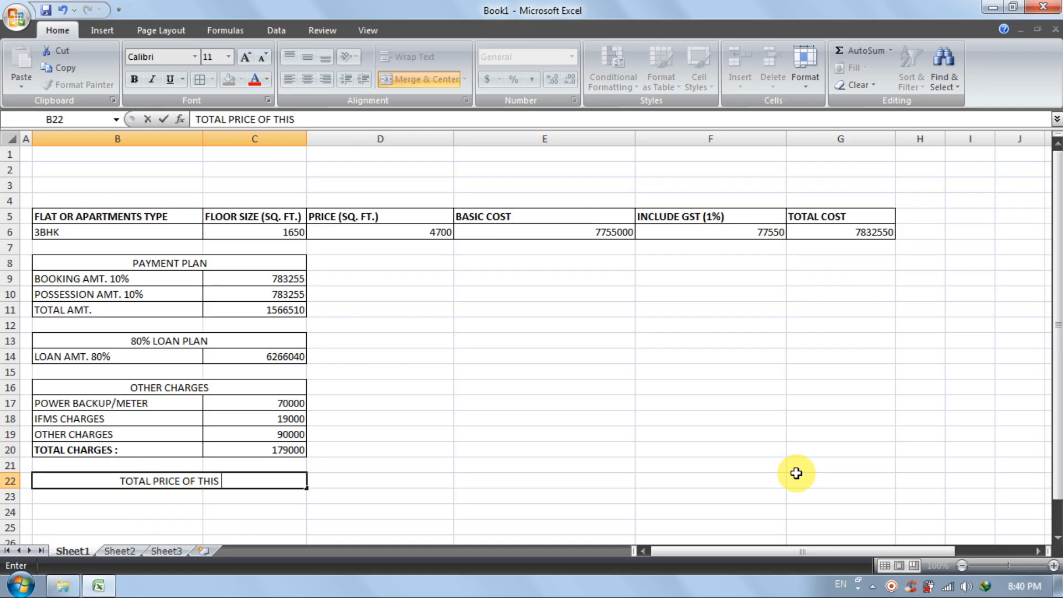
pyautogui.write(' F')
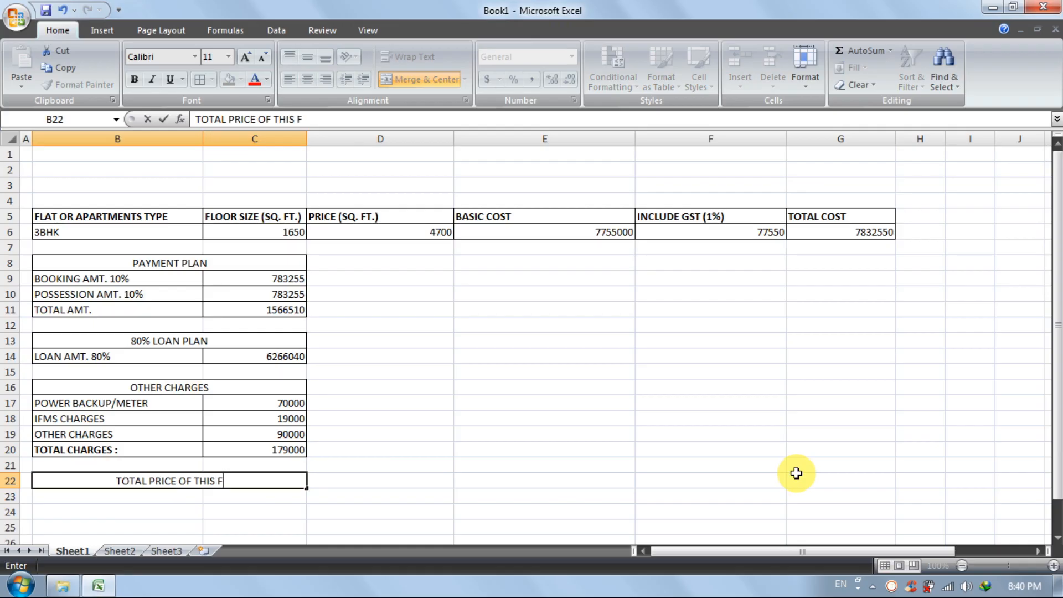
pyautogui.write('LAT/')
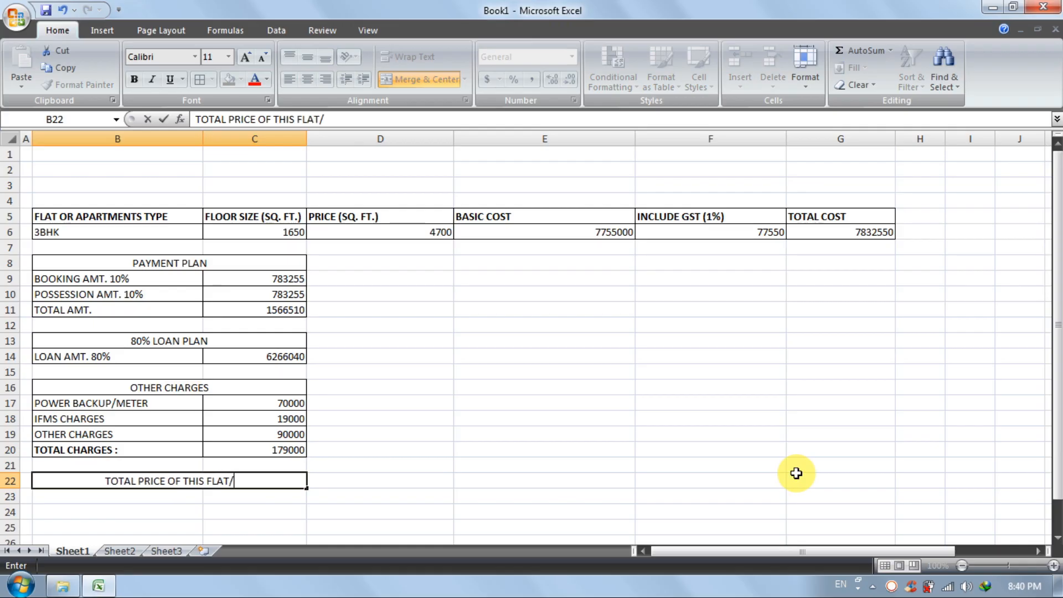
pyautogui.write('A')
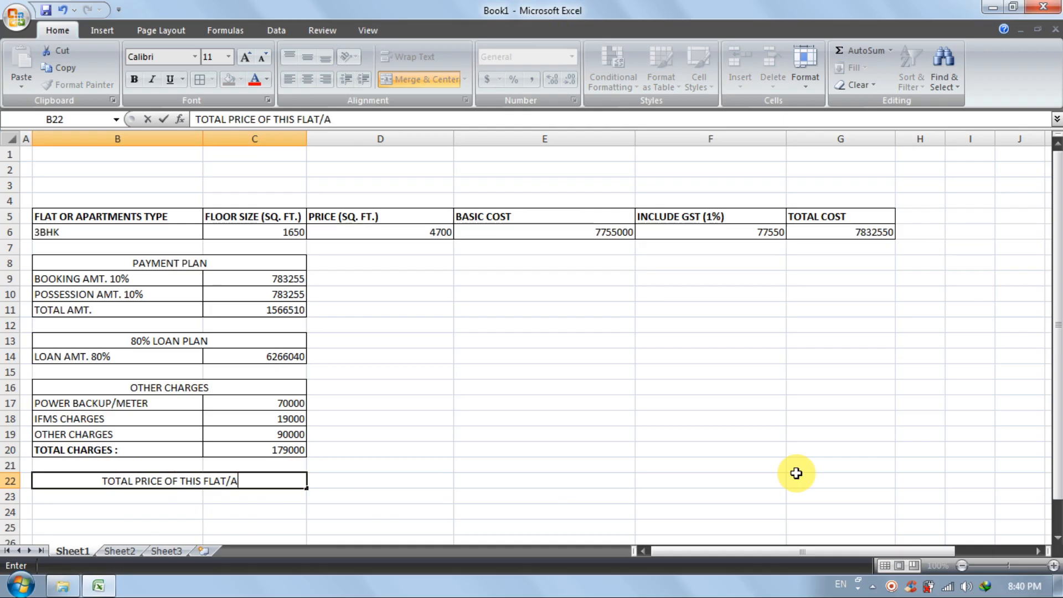
pyautogui.write('PERTMENT')
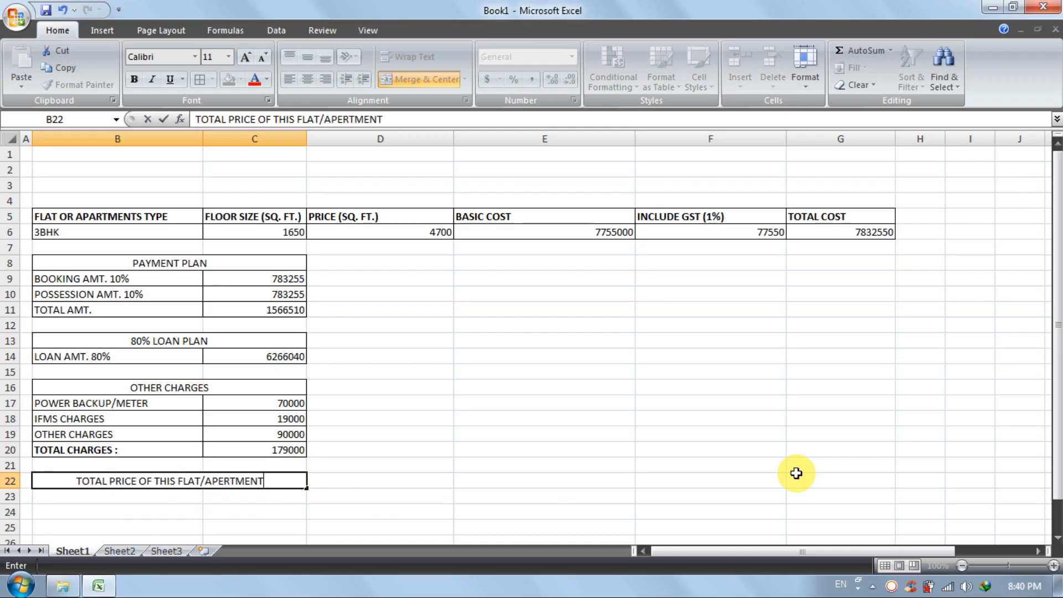
pyautogui.press('Return')
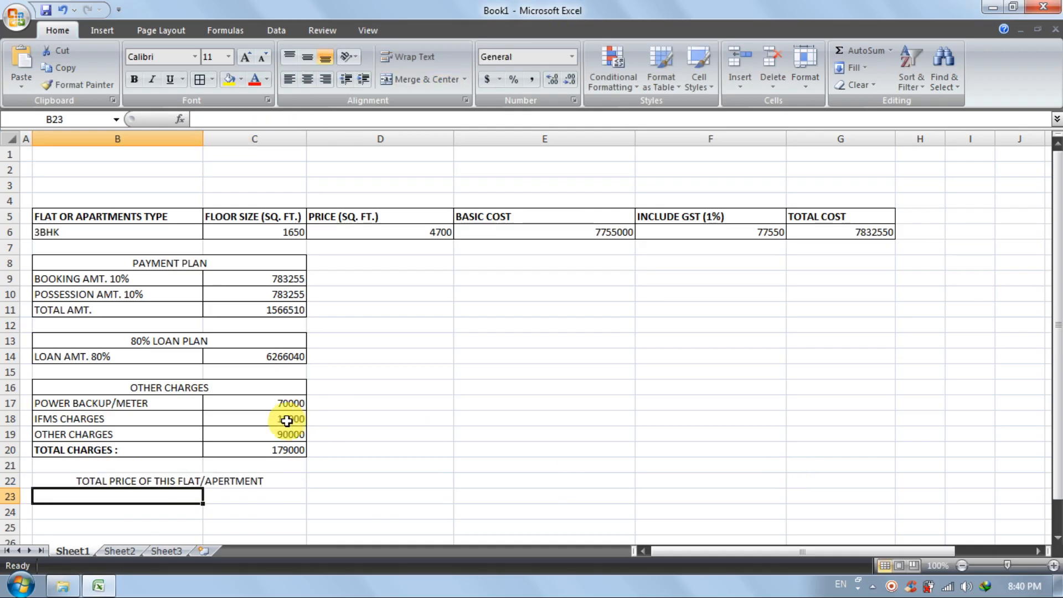
pyautogui.click(209, 477)
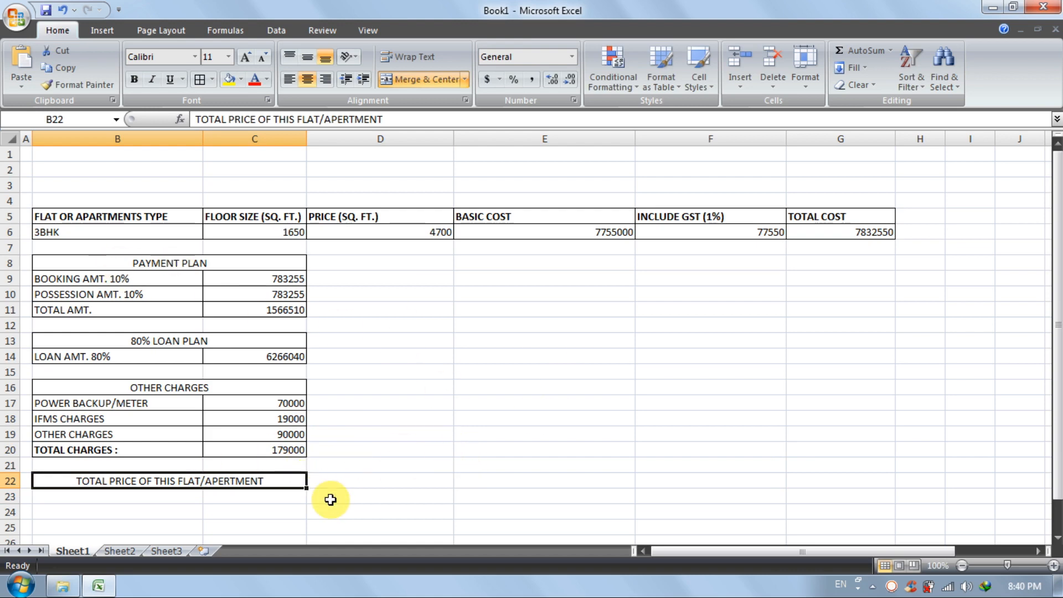
# Enter the labels TOTAL COST in B23 and TOTAL OTHER CHARGES in B24
pyautogui.scroll(-2, 365, 488)
pyautogui.click(102, 408)
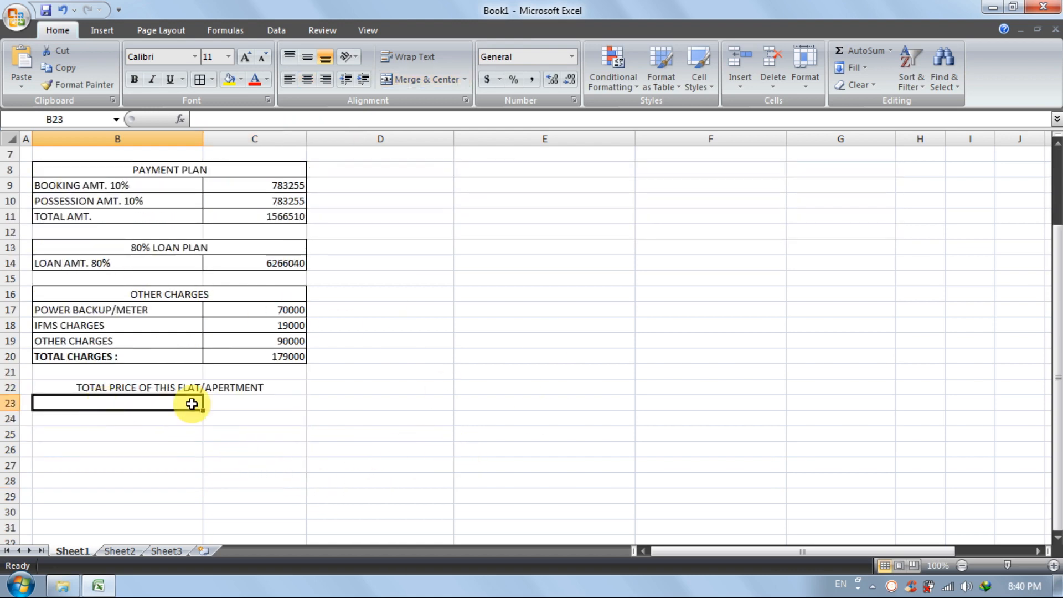
pyautogui.write('TO')
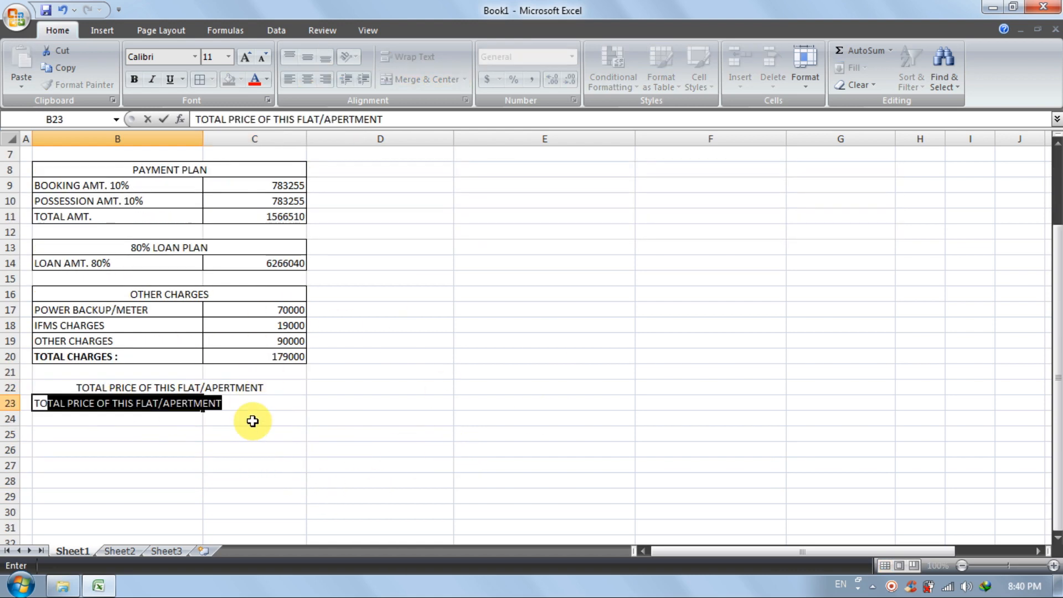
pyautogui.write('TAL COST')
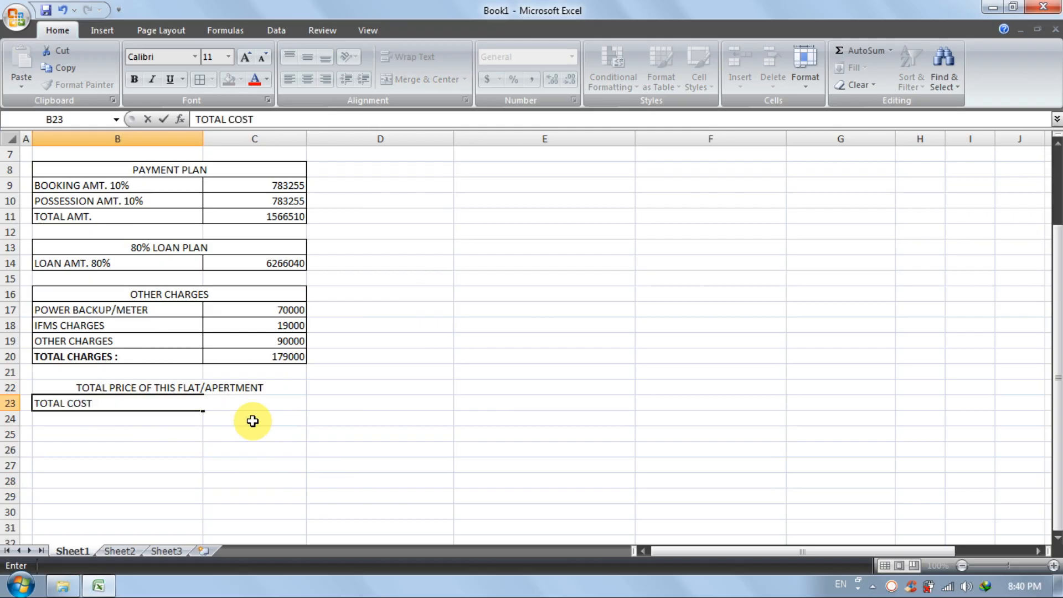
pyautogui.press('Return')
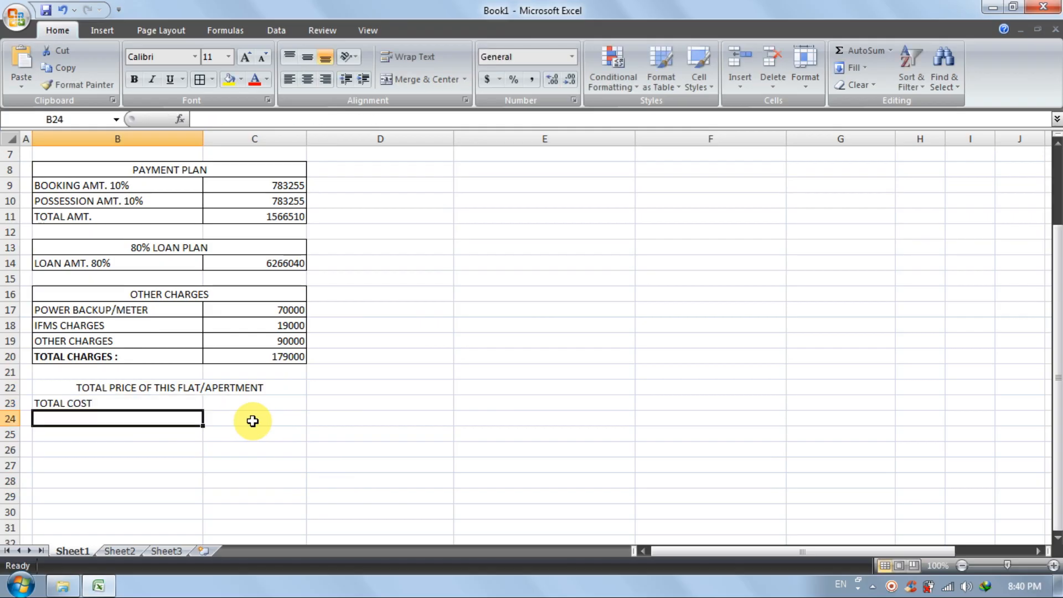
pyautogui.write('TOTAL OTHER CHARGES')
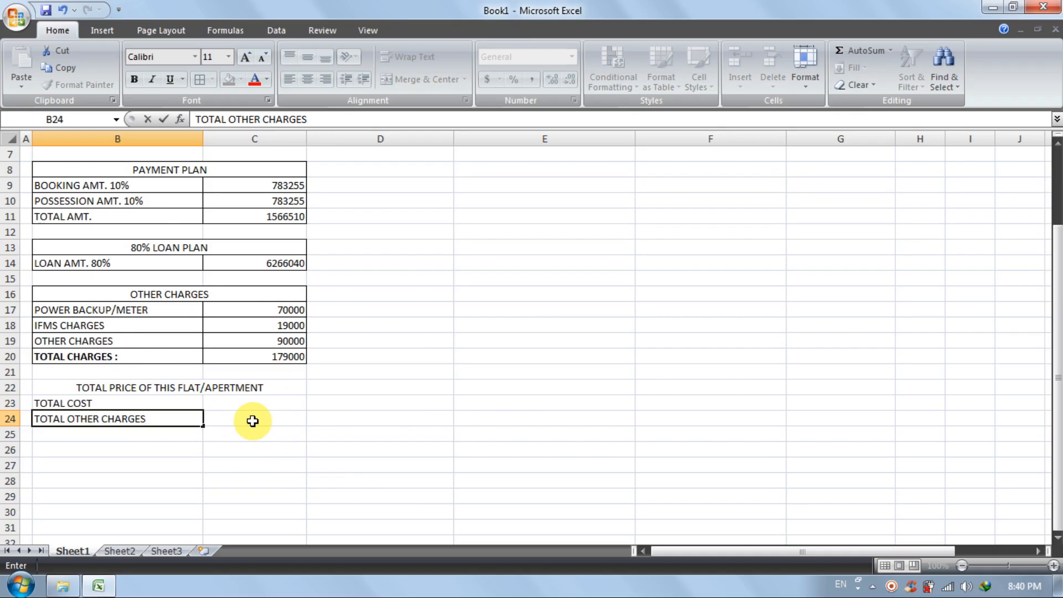
pyautogui.press('Return')
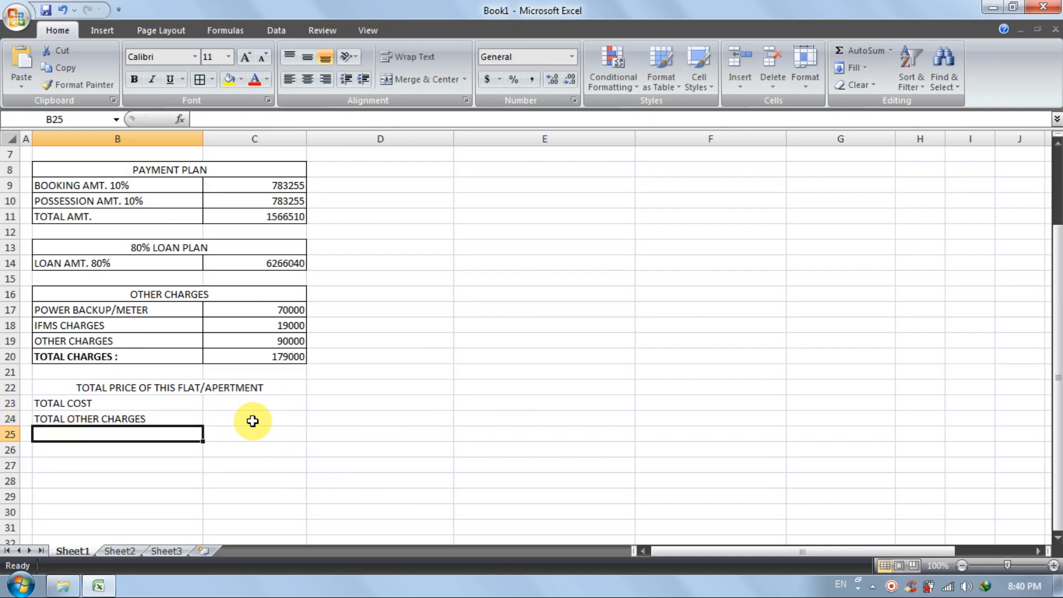
# Enter the label SUB-TOTAL in B25 and put borders around all cells of B22:C25
pyautogui.write('SUB-TOTAL')
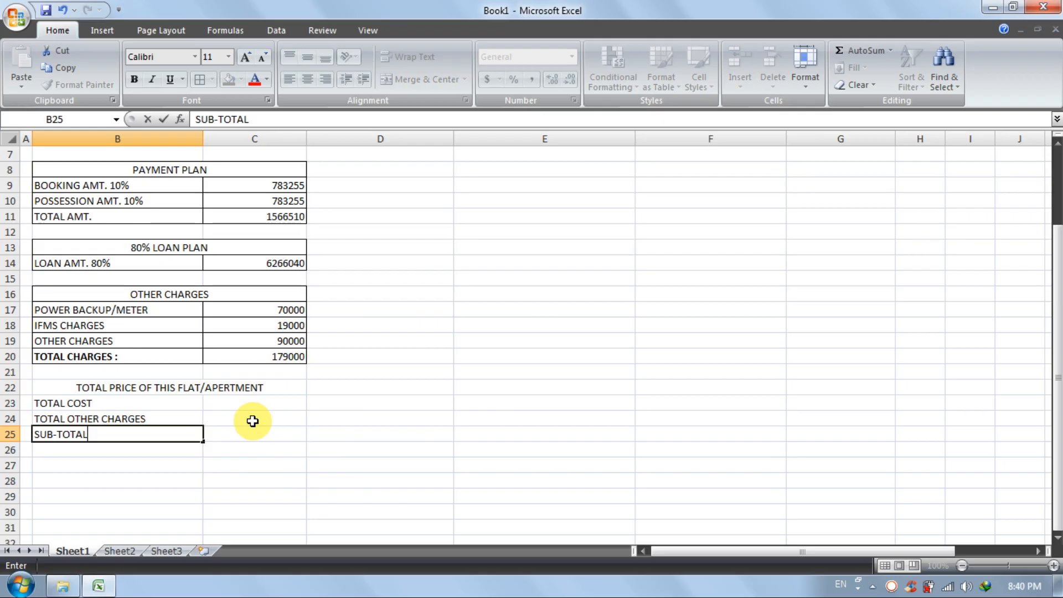
pyautogui.press('Return')
pyautogui.moveTo(218, 392); pyautogui.dragTo(222, 430)
pyautogui.click(199, 79)
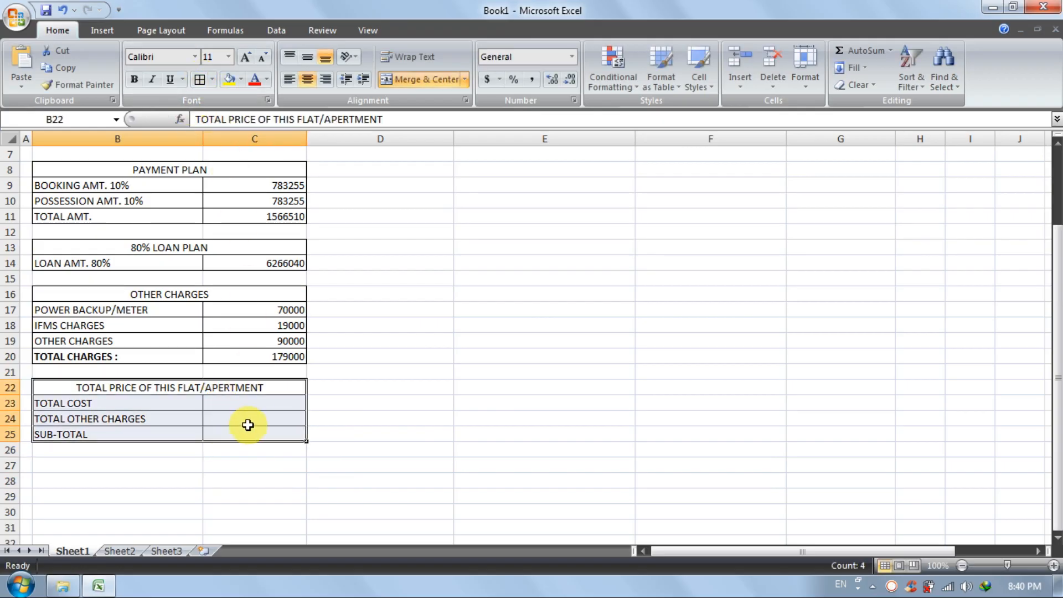
# Link C23 to the flat's total cost with the formula =G6
pyautogui.click(262, 407)
pyautogui.scroll(2, 262, 407)
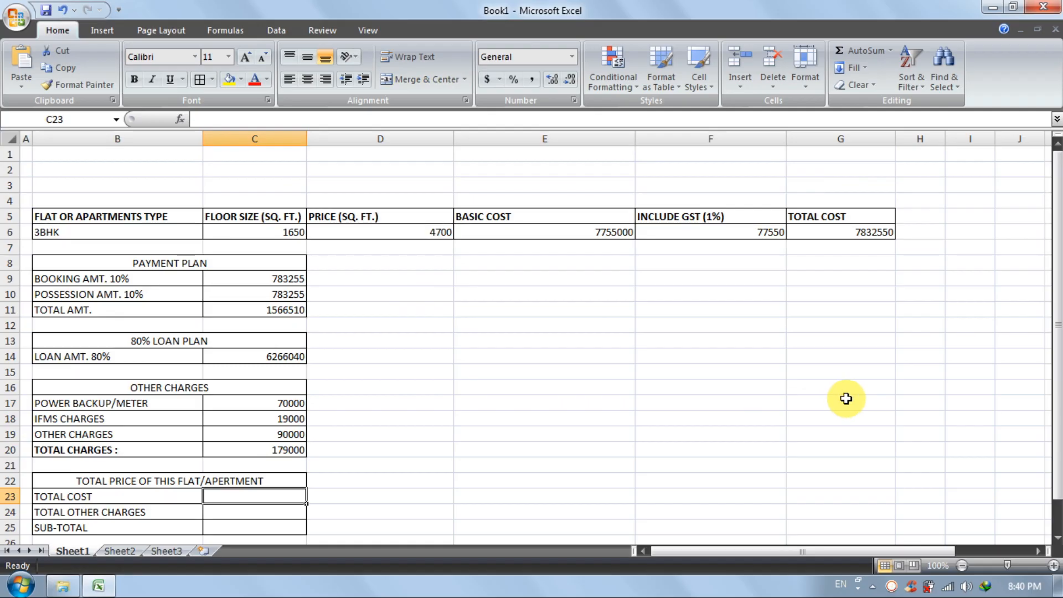
pyautogui.write('=')
pyautogui.click(868, 232)
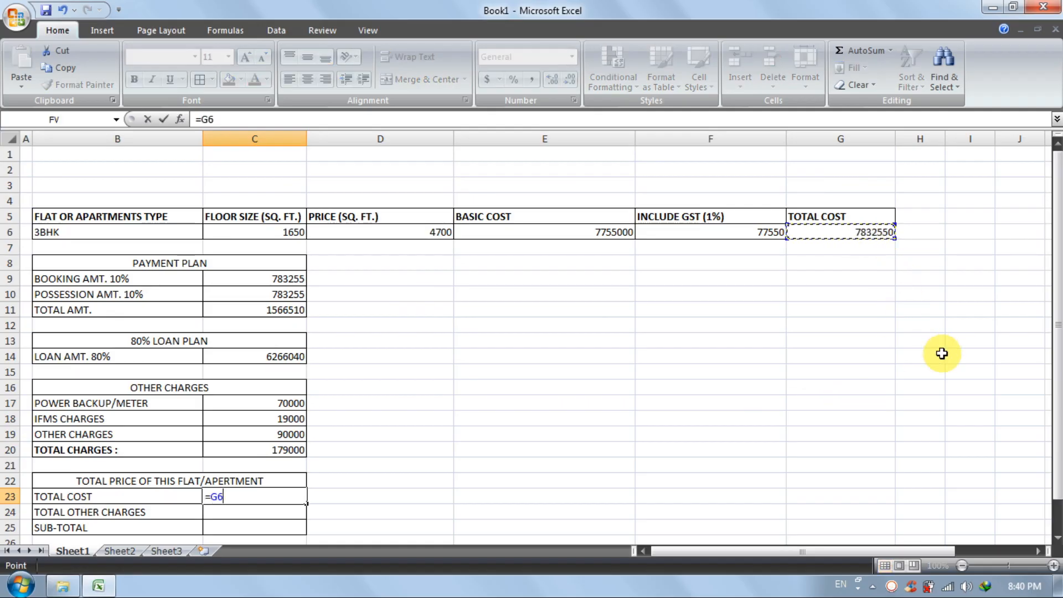
pyautogui.press('Return')
# Link C24 to the total of the other charges with the formula =C20
pyautogui.scroll(-2, 788, 311)
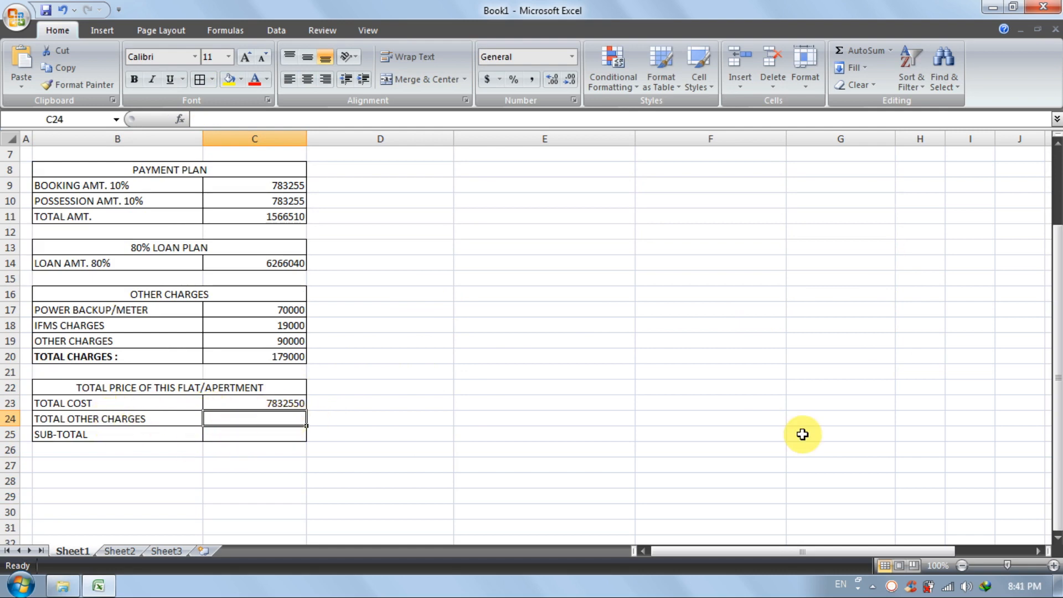
pyautogui.write('=')
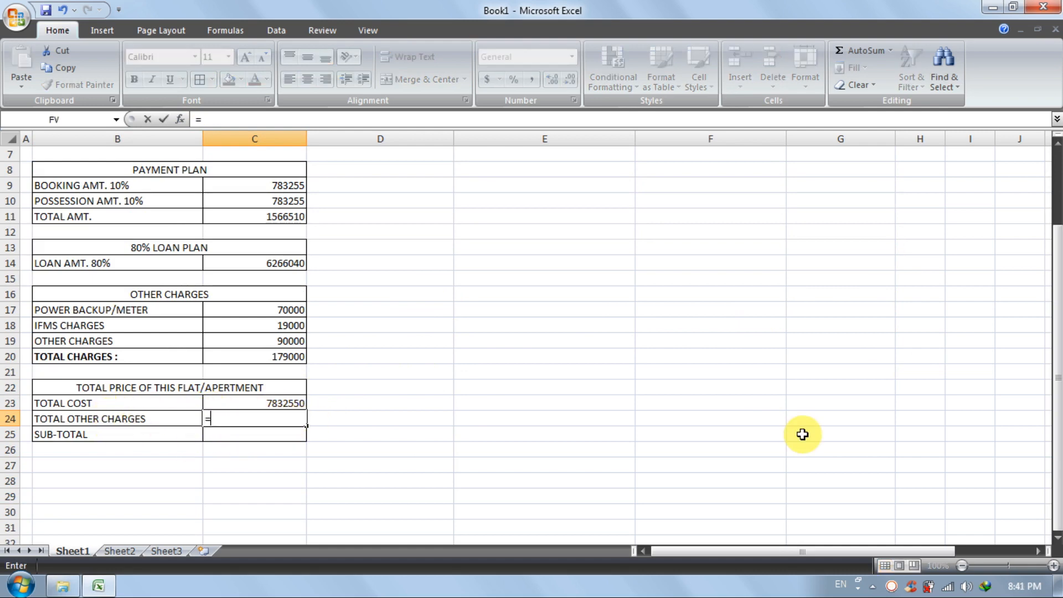
pyautogui.click(245, 356)
pyautogui.press('Return')
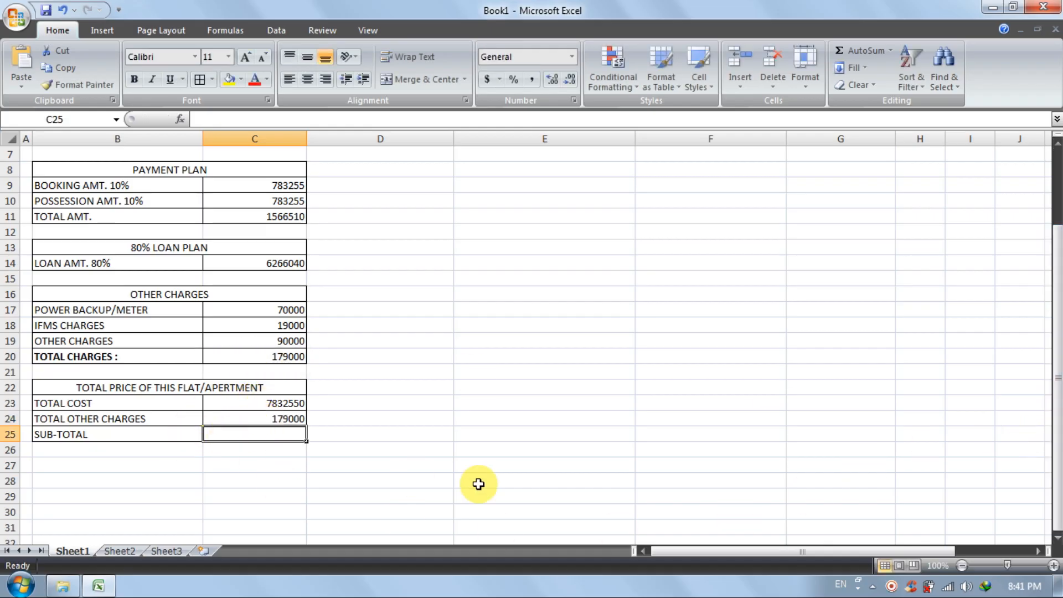
# Calculate the sub-total in C25 with the formula =C23+C24
pyautogui.write('=')
pyautogui.click(287, 405)
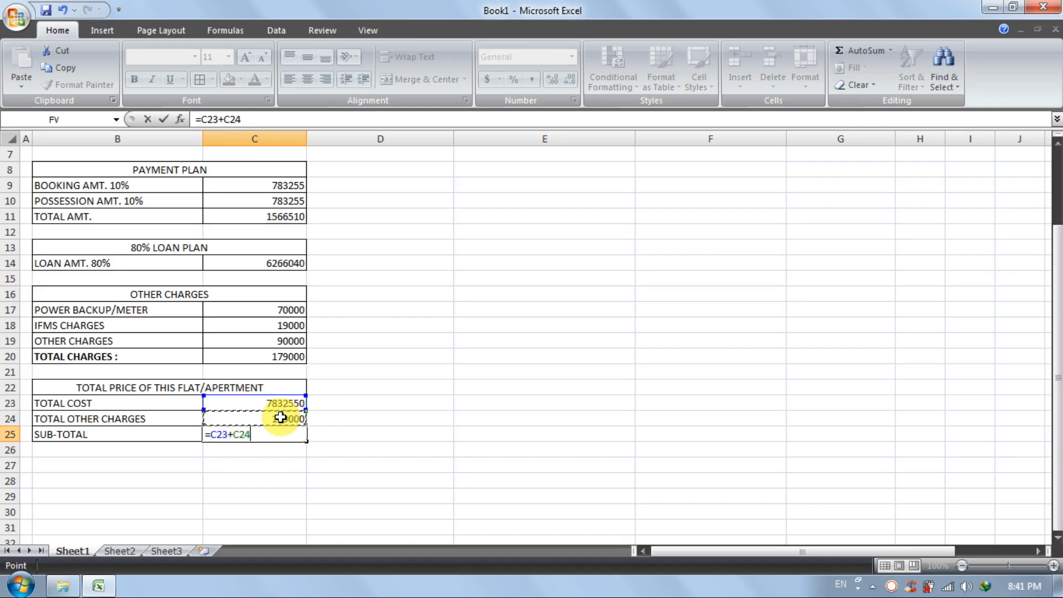
pyautogui.press('Return')
pyautogui.click(273, 435)
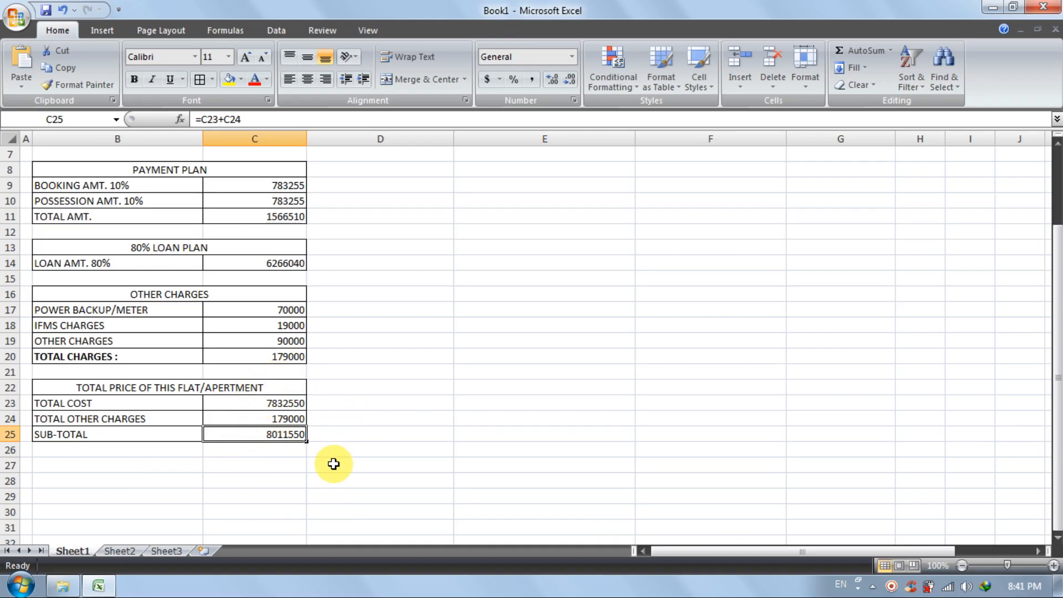
# Insert a blank row above the SUB-TOTAL row and clear the old sub-total formula in C26
pyautogui.scroll(-1, 327, 450)
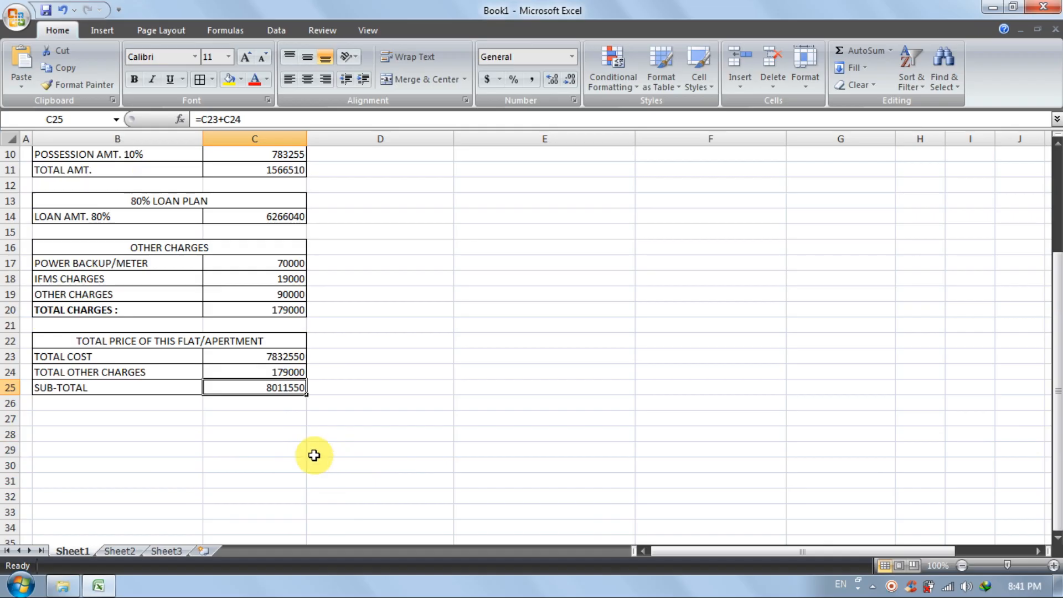
pyautogui.click(56, 429)
pyautogui.click(294, 416)
pyautogui.click(138, 419)
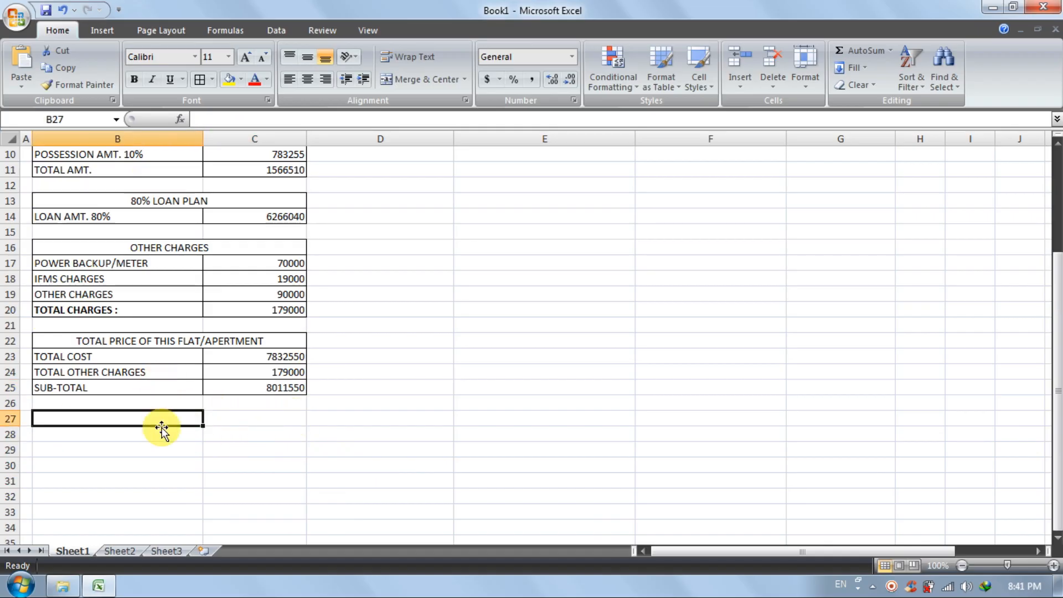
pyautogui.click(126, 404)
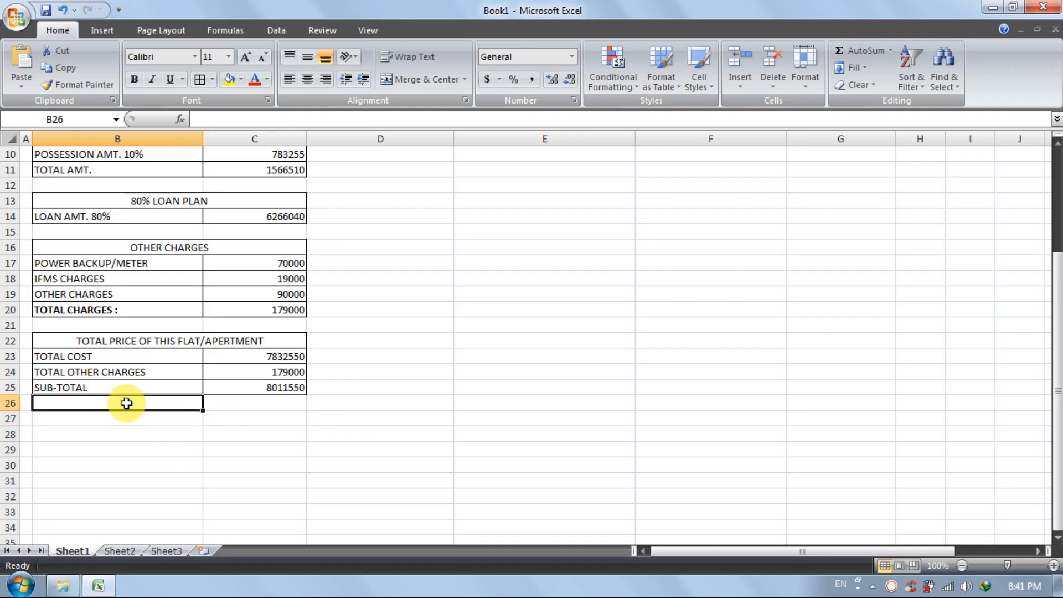
pyautogui.click(10, 386)
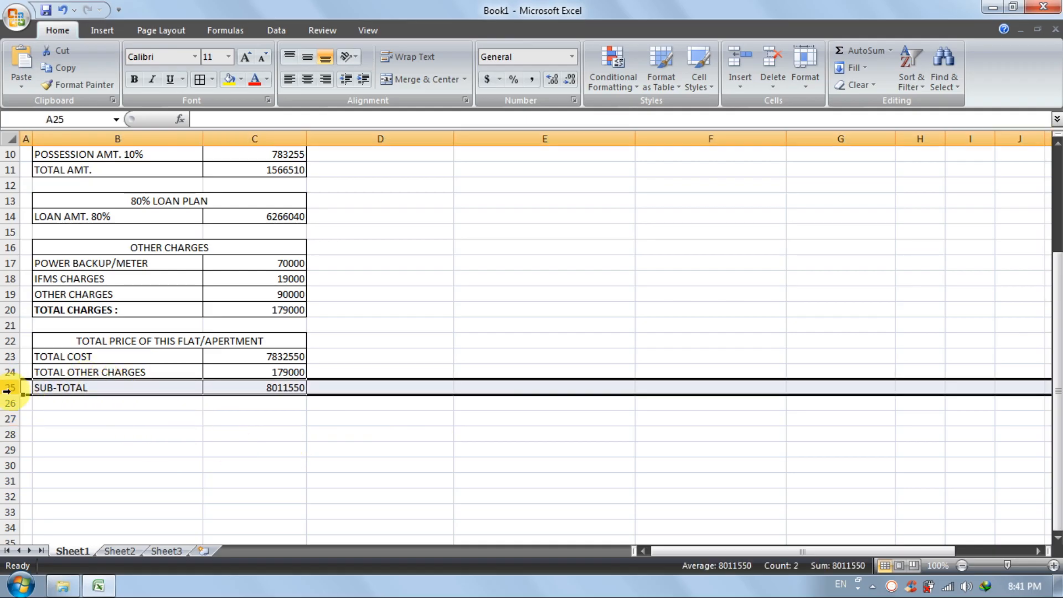
pyautogui.click(737, 61)
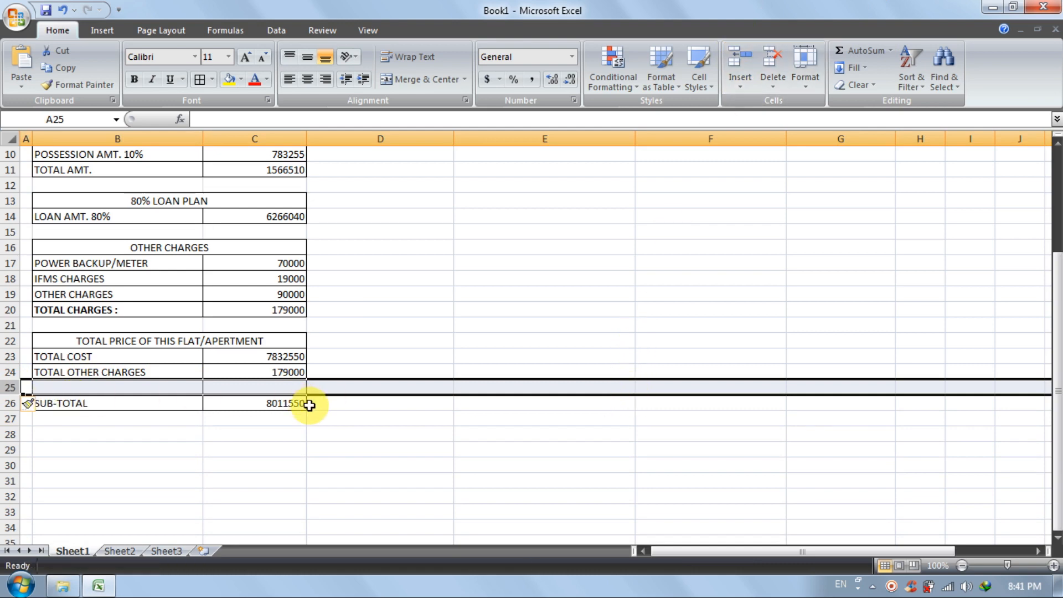
pyautogui.click(321, 418)
pyautogui.click(290, 403)
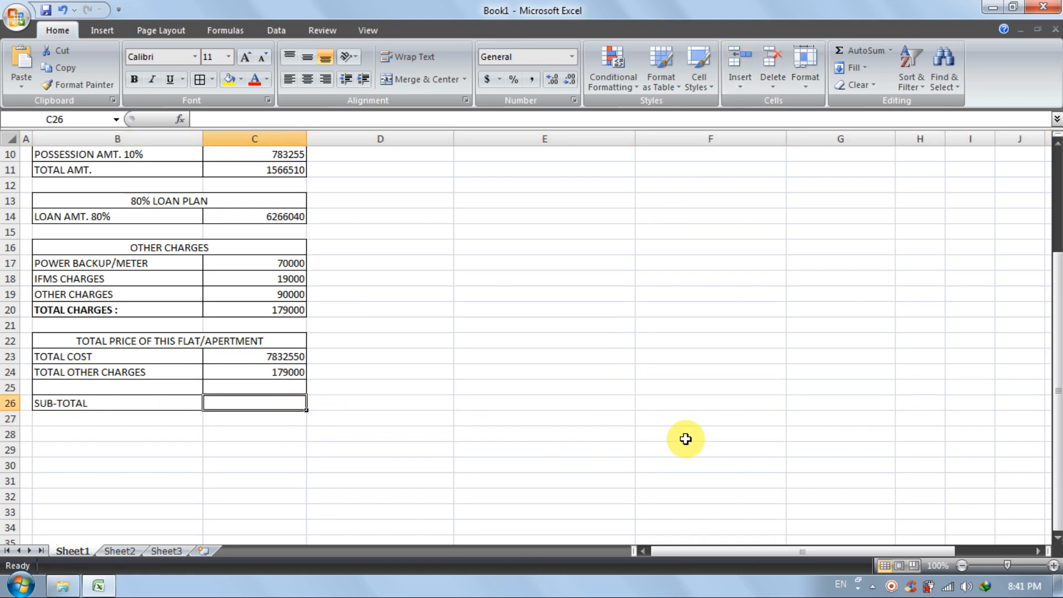
# Enter the label POSSESSION CHARGES in B25 and the amount 90000 in C25
pyautogui.click(186, 386)
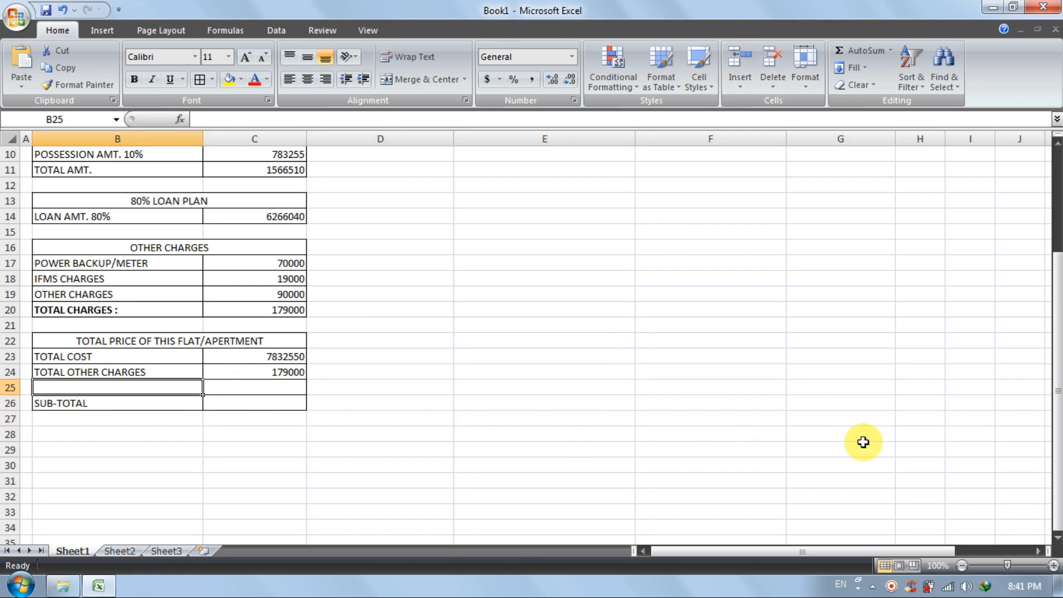
pyautogui.write('POSSESSION CHARGES')
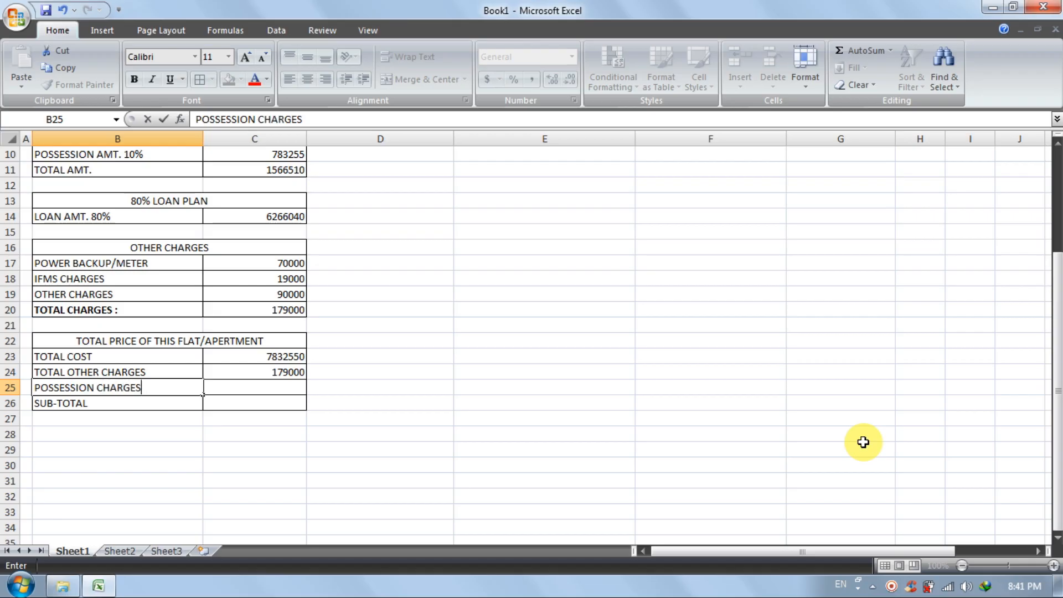
pyautogui.press('Return')
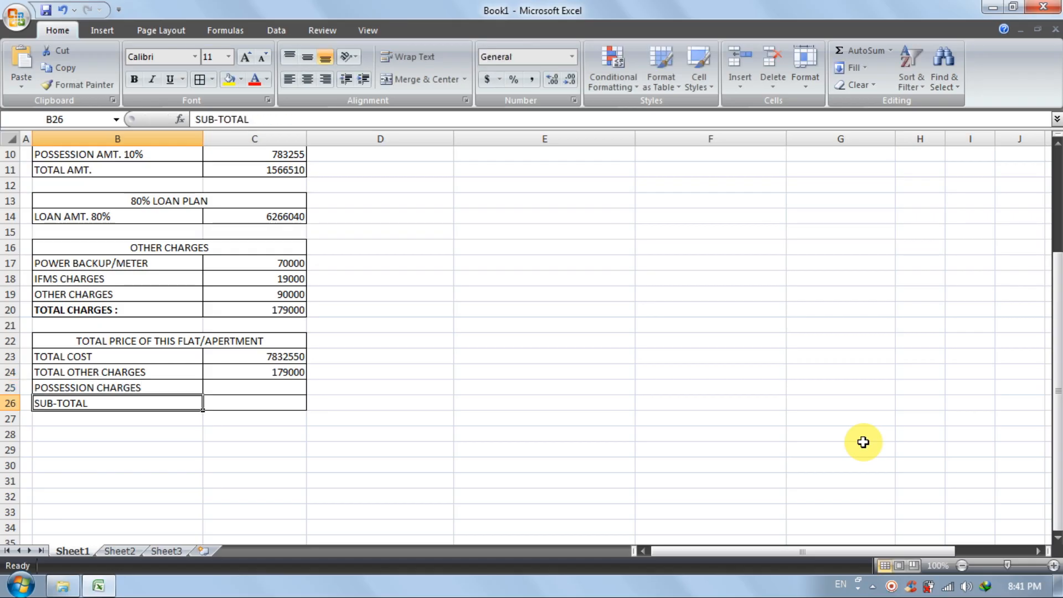
pyautogui.click(301, 388)
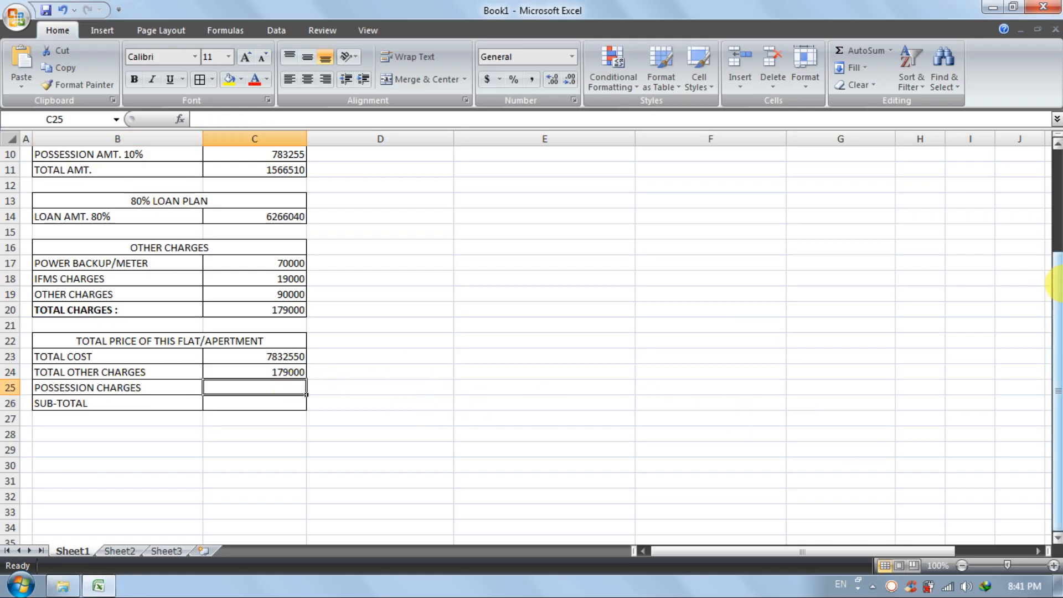
pyautogui.write('90000')
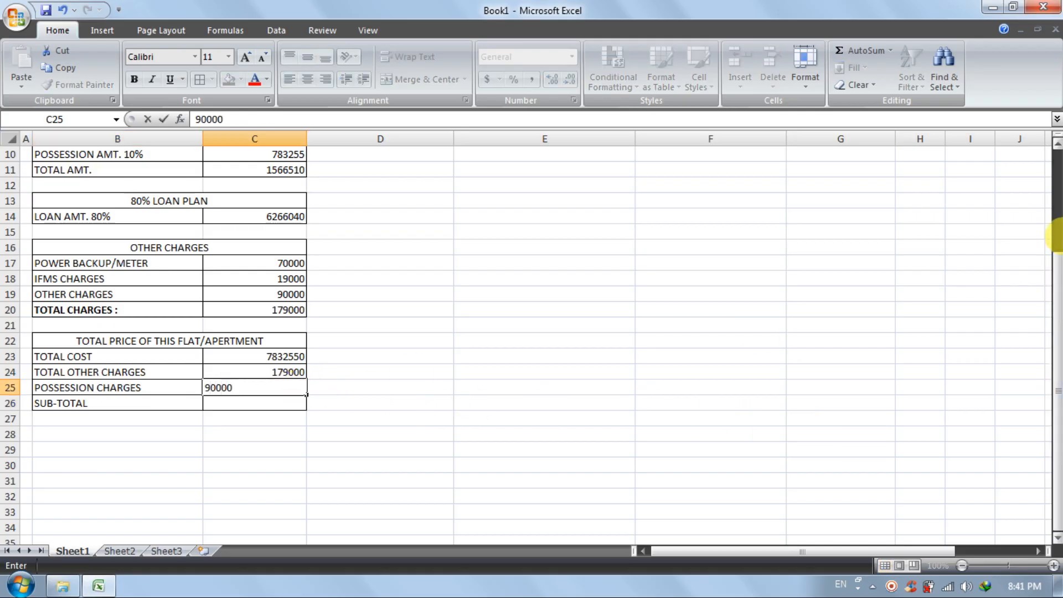
pyautogui.press('Return')
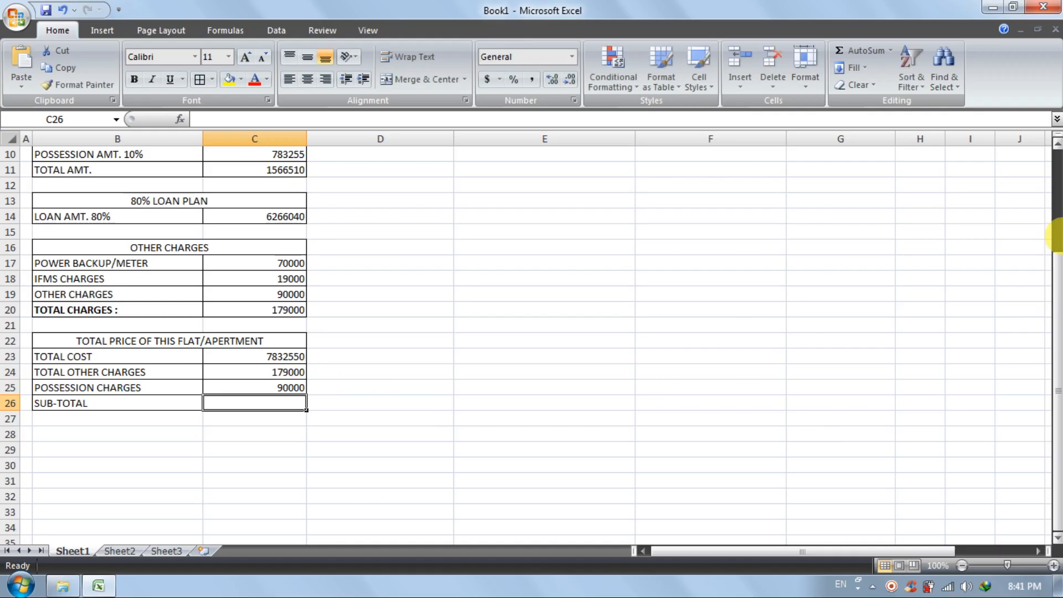
# Calculate the sub-total in C26 with the formula =C23+C24+C25
pyautogui.write('=')
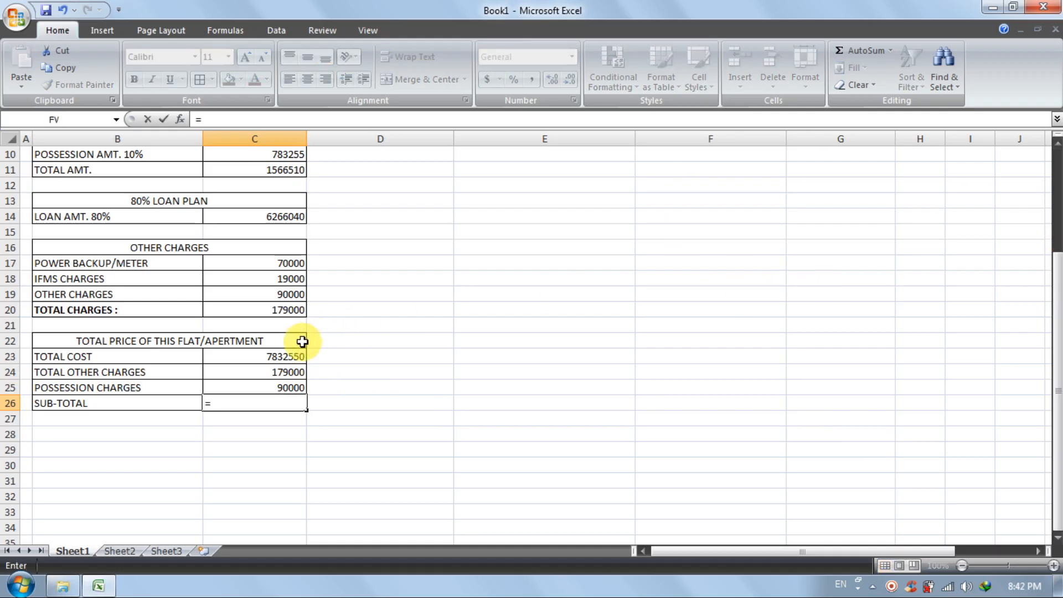
pyautogui.click(287, 355)
pyautogui.write('+')
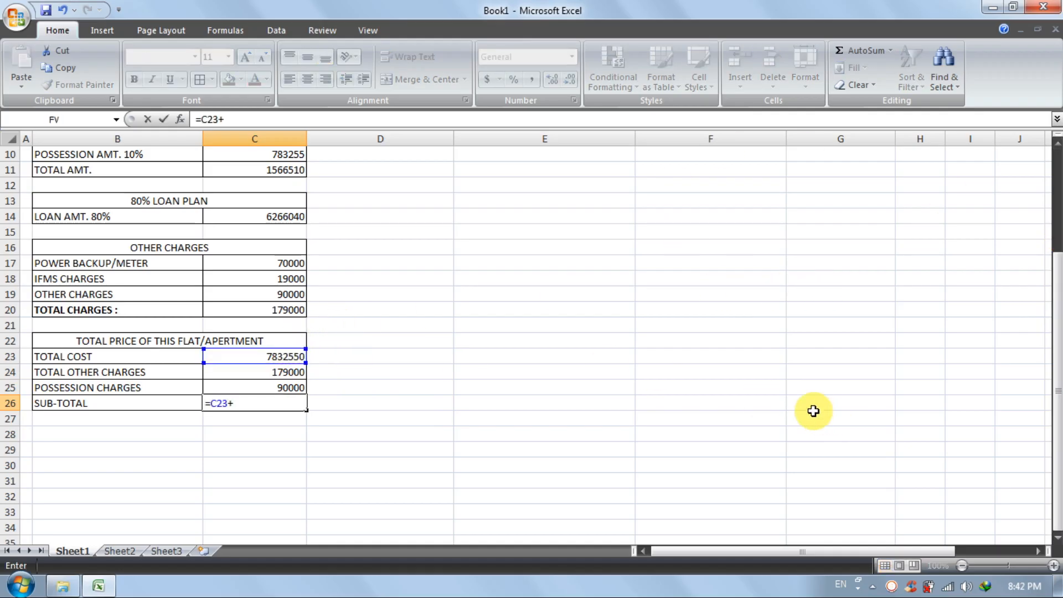
pyautogui.click(288, 373)
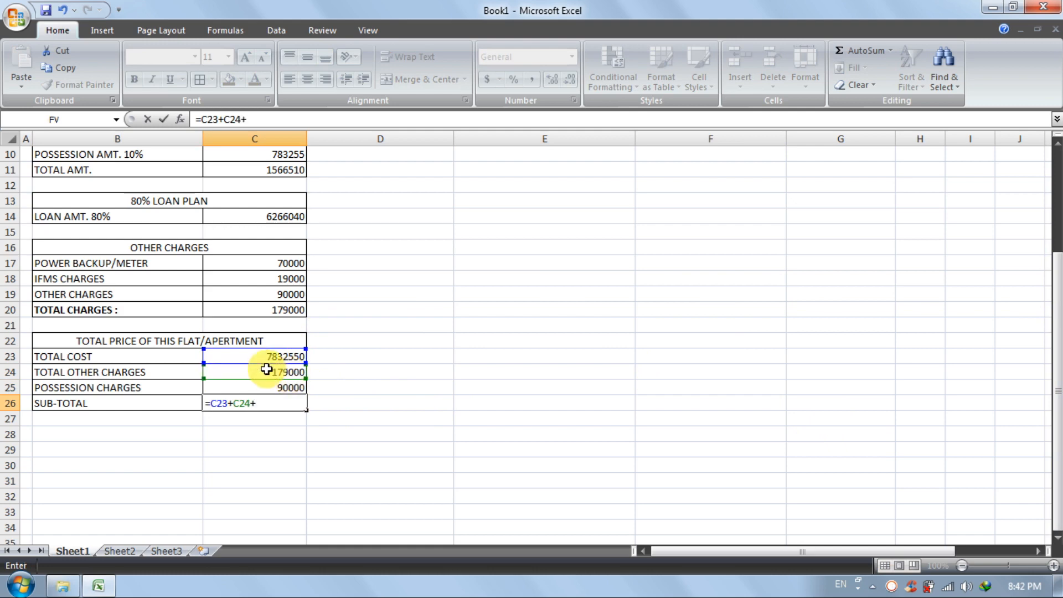
pyautogui.click(287, 388)
pyautogui.press('Return')
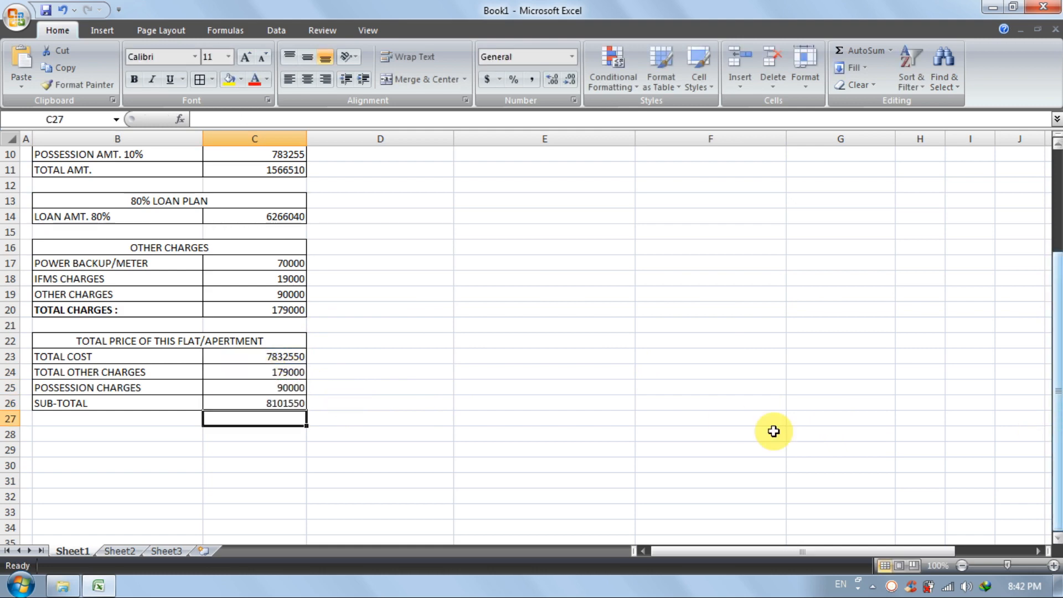
pyautogui.click(274, 407)
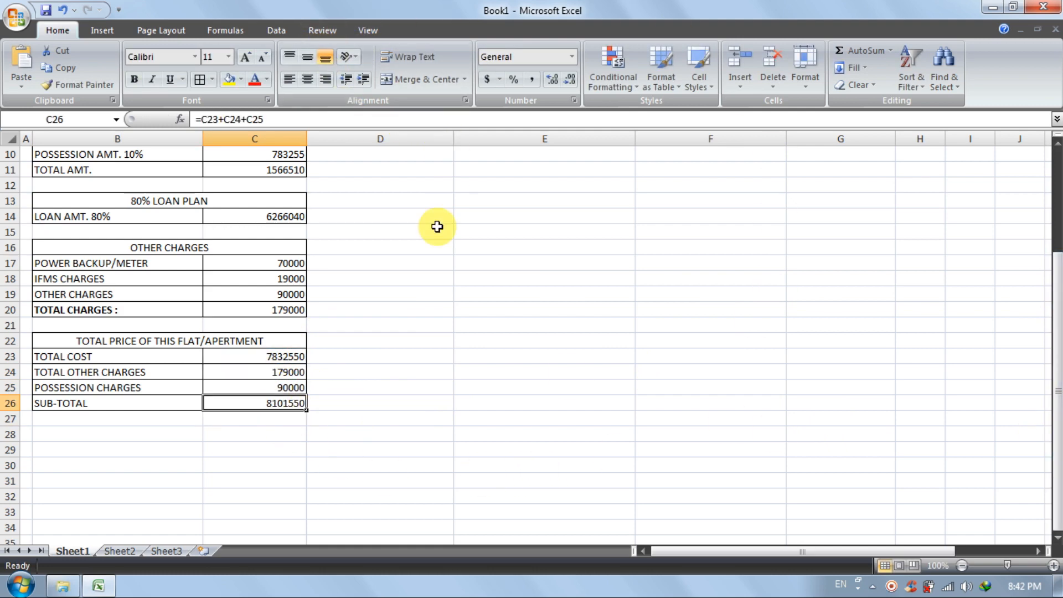
# Apply the comma number style to the total price amounts in C23:C26 and the other charges in C17:C20
pyautogui.moveTo(299, 360); pyautogui.dragTo(291, 409)
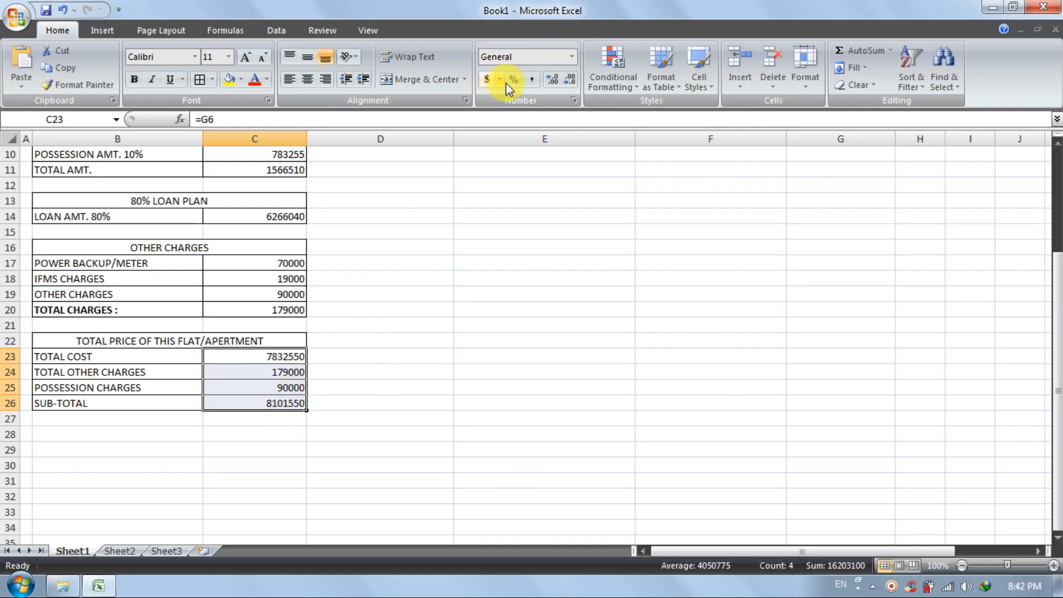
pyautogui.click(533, 80)
pyautogui.click(237, 270)
pyautogui.moveTo(237, 271); pyautogui.dragTo(237, 311)
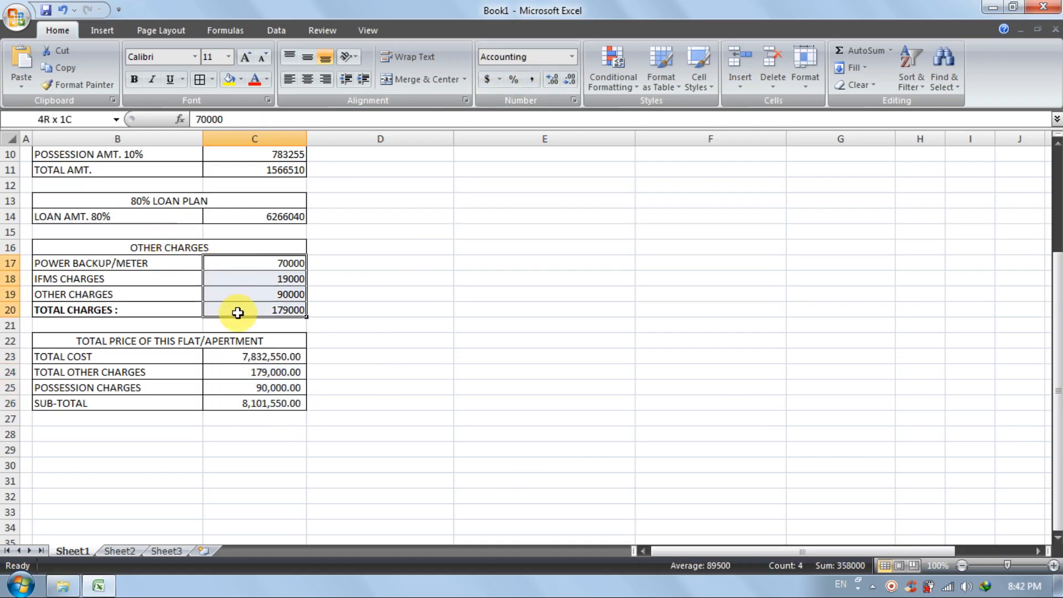
pyautogui.click(532, 80)
# Apply the comma number style to the loan amount in C14 and the payment plan amounts in C9:C11
pyautogui.scroll(2, 480, 289)
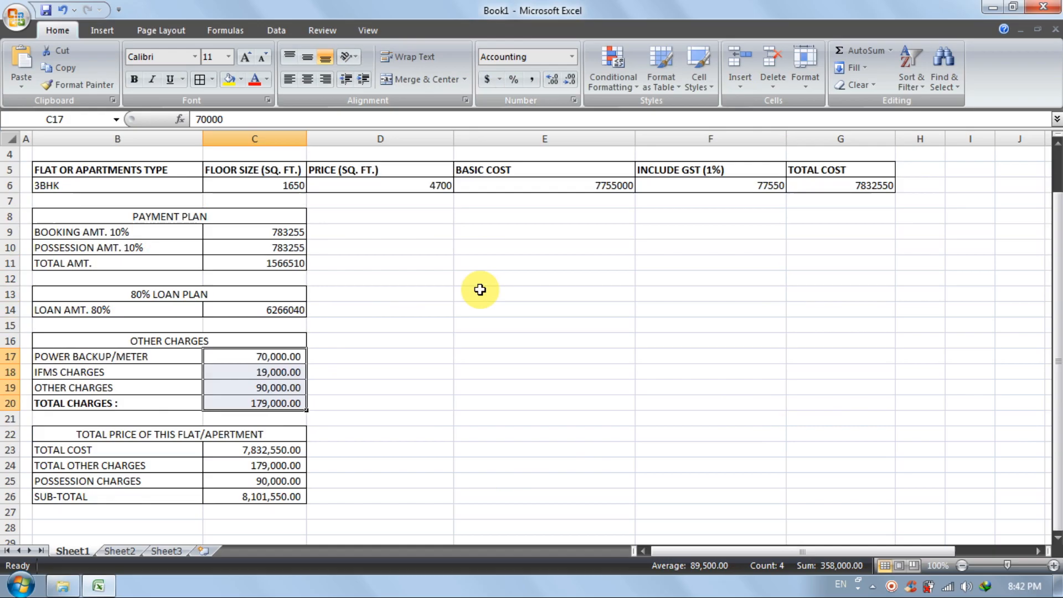
pyautogui.click(280, 306)
pyautogui.click(530, 80)
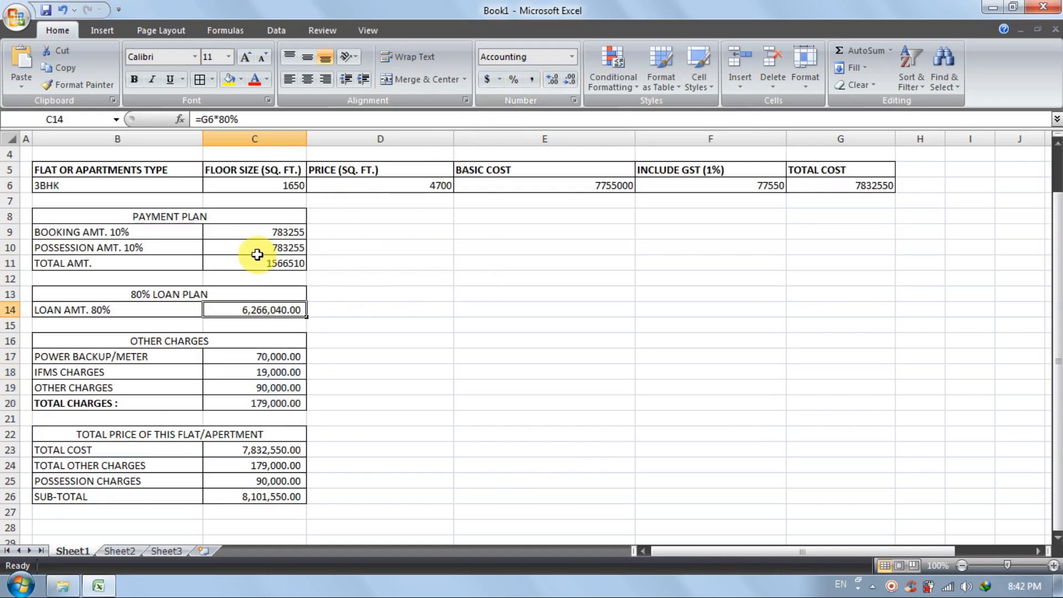
pyautogui.moveTo(271, 232); pyautogui.dragTo(273, 264)
pyautogui.click(532, 79)
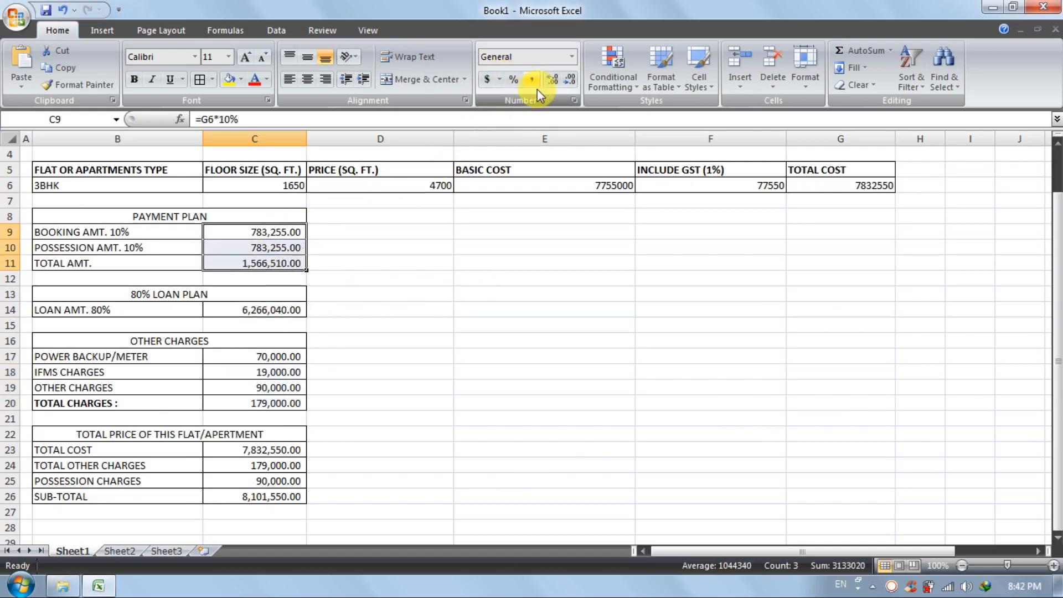
# Apply the comma number style to the price, basic cost, GST and total cost in D6:G6
pyautogui.click(426, 185)
pyautogui.moveTo(461, 185); pyautogui.dragTo(847, 185)
pyautogui.click(533, 80)
pyautogui.click(522, 296)
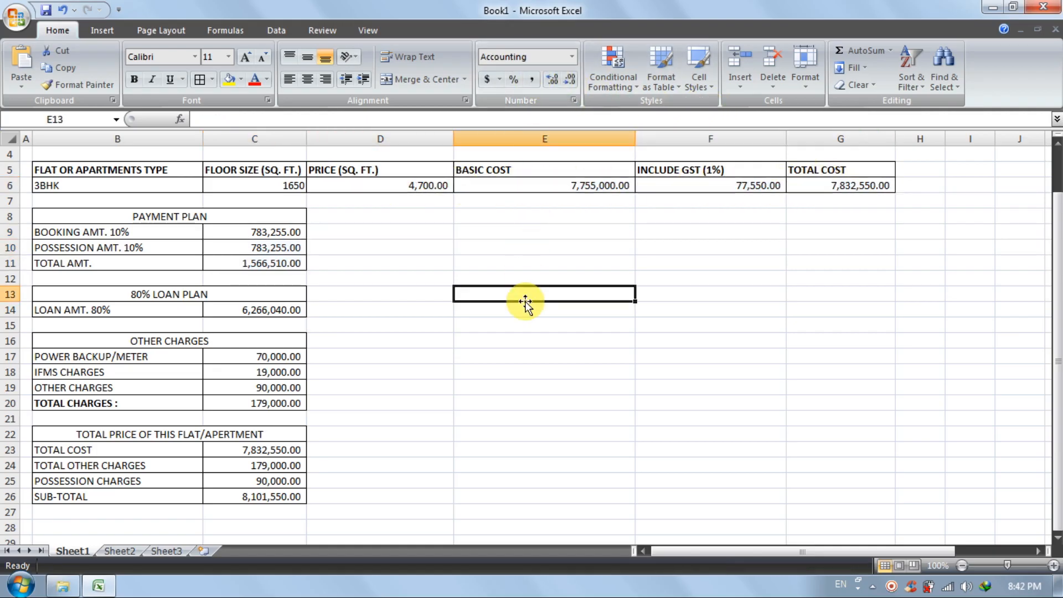
pyautogui.click(565, 323)
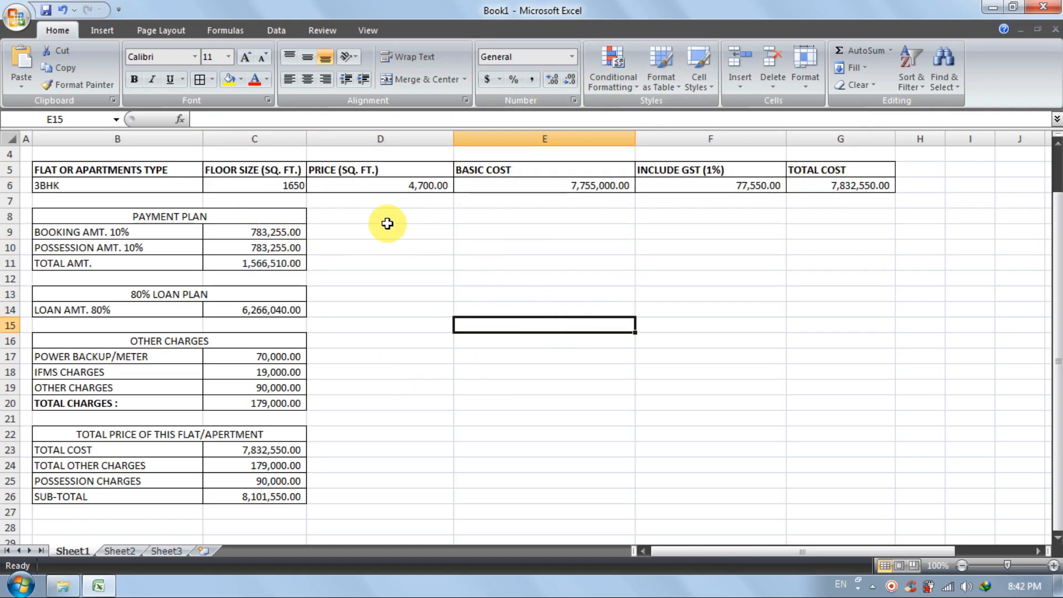
# Review the flat type, floor size, price, basic cost, GST and total cost entries and their formulas in rows 5 and 6
pyautogui.scroll(1, 385, 223)
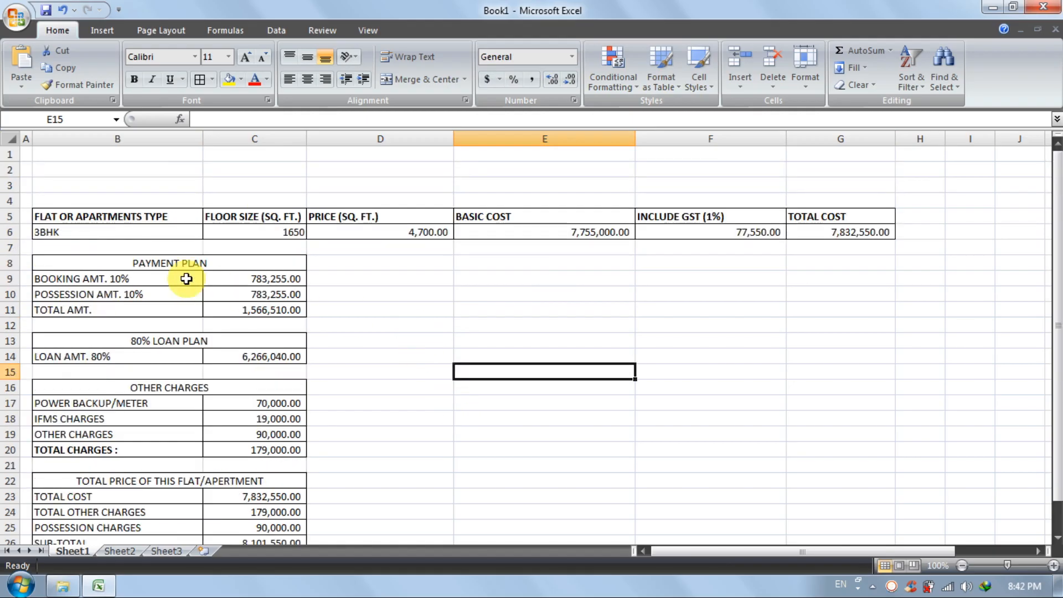
pyautogui.click(105, 221)
pyautogui.click(111, 232)
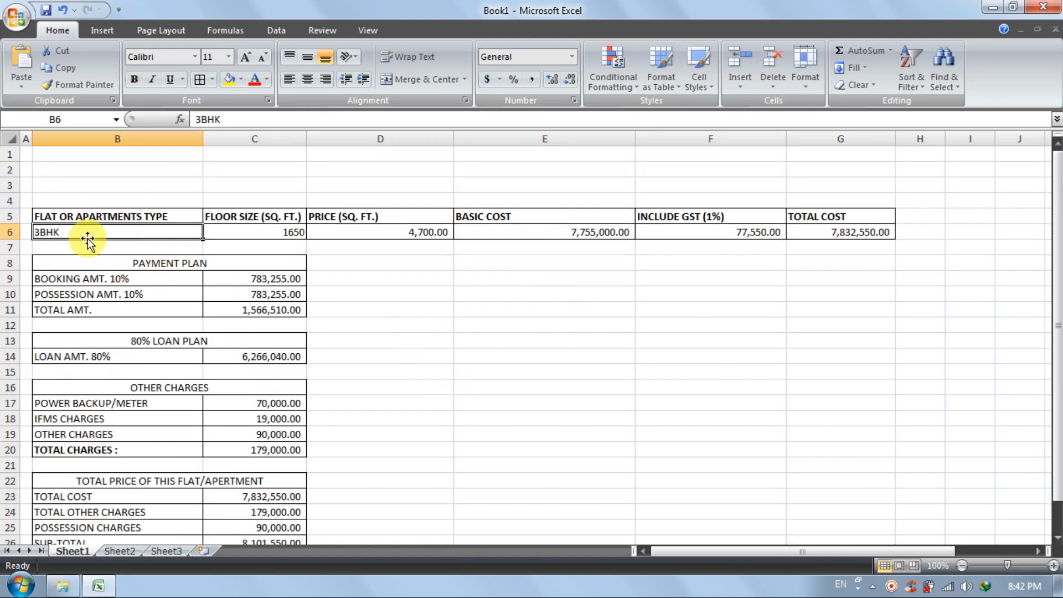
pyautogui.click(253, 212)
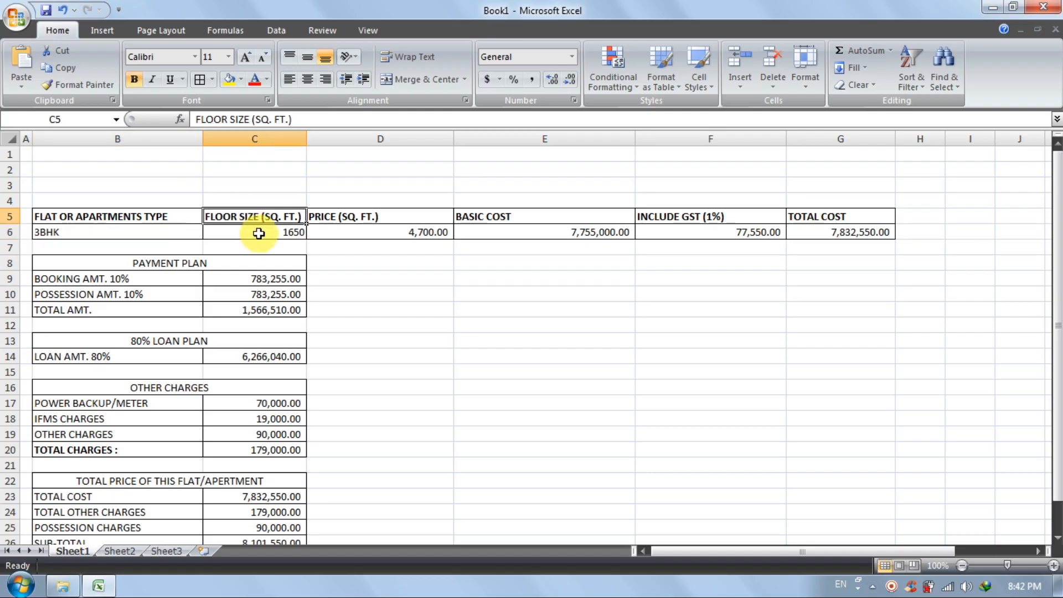
pyautogui.click(258, 232)
pyautogui.click(378, 218)
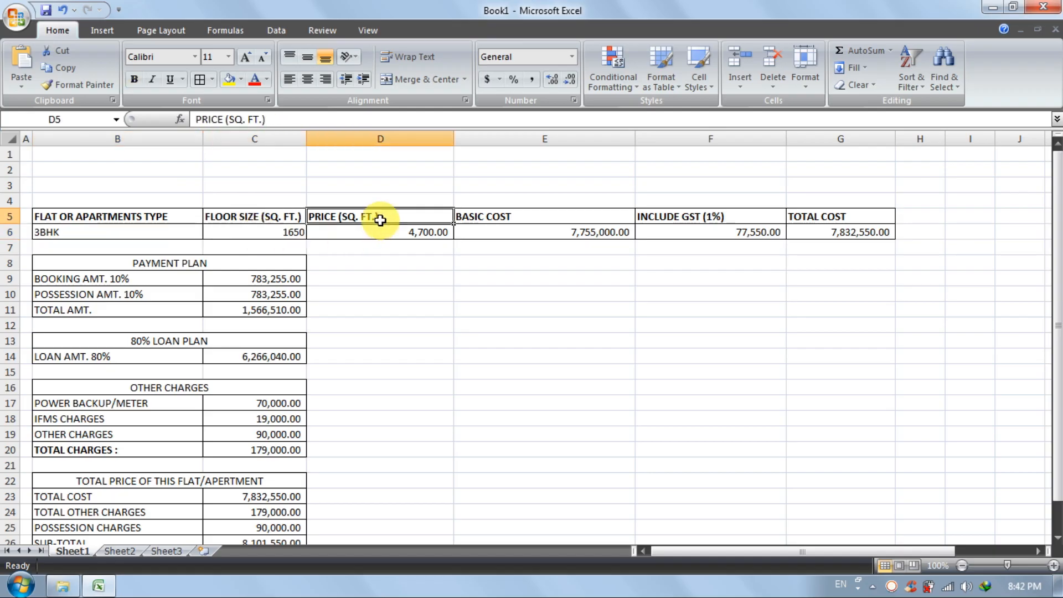
pyautogui.click(398, 233)
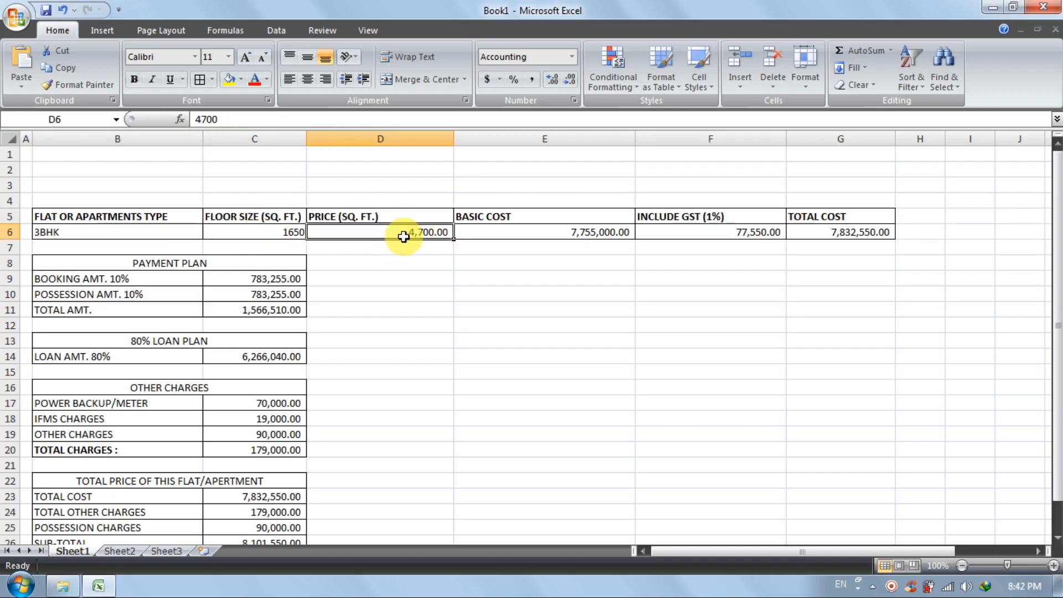
pyautogui.click(278, 232)
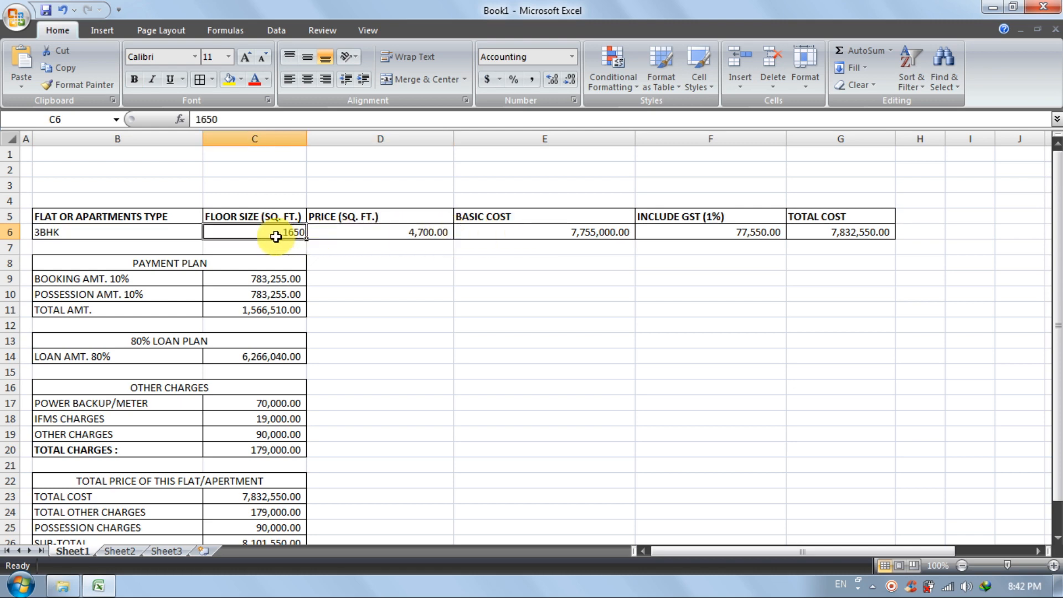
pyautogui.click(376, 239)
pyautogui.click(556, 235)
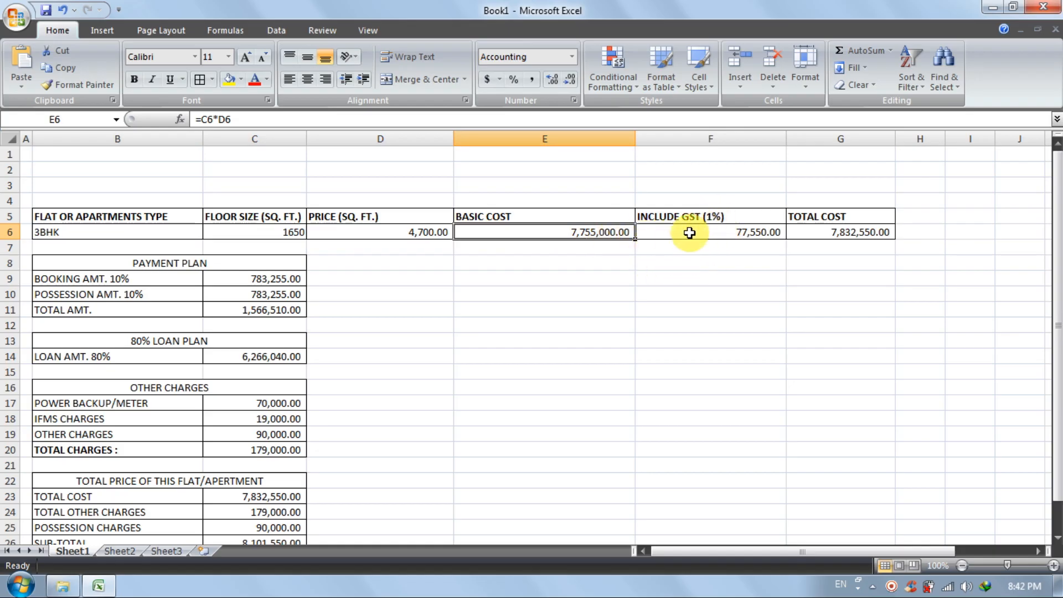
pyautogui.click(759, 233)
pyautogui.click(849, 237)
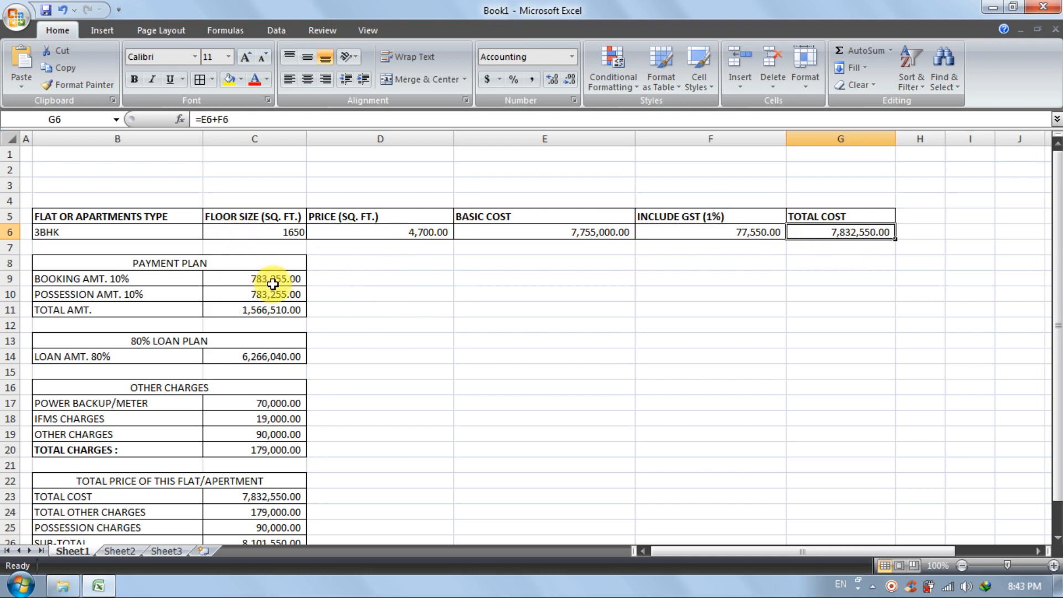
# Check the booking, possession and total amount formulas in the payment plan and the loan amount in C14
pyautogui.click(218, 262)
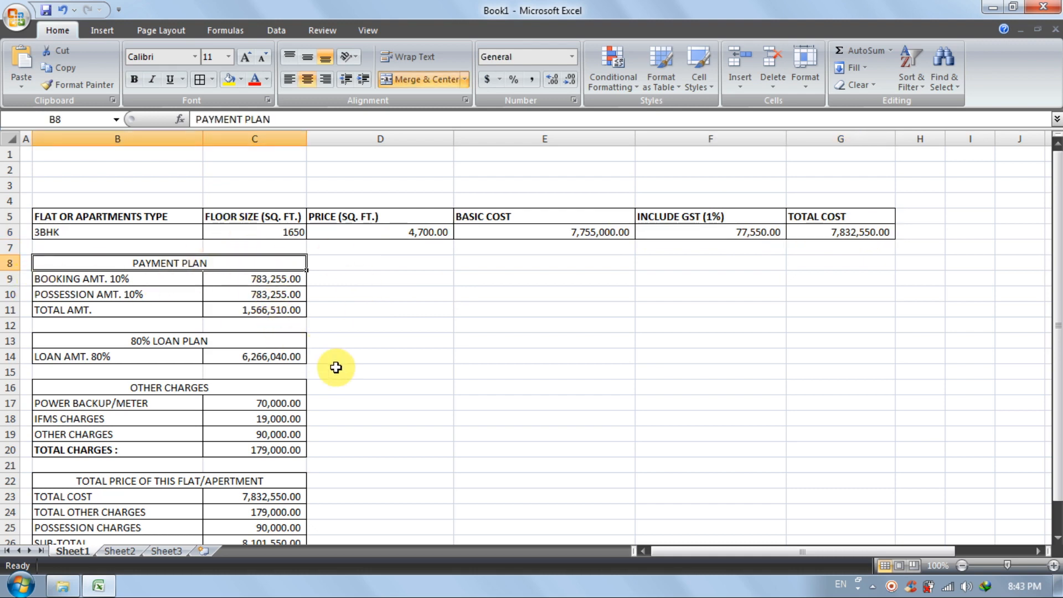
pyautogui.click(118, 277)
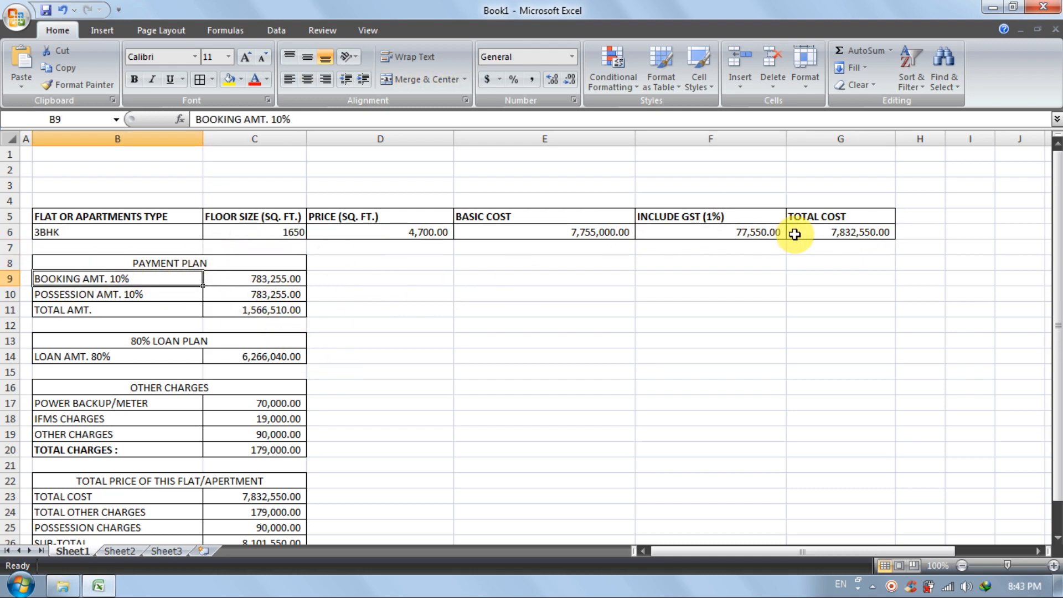
pyautogui.click(260, 276)
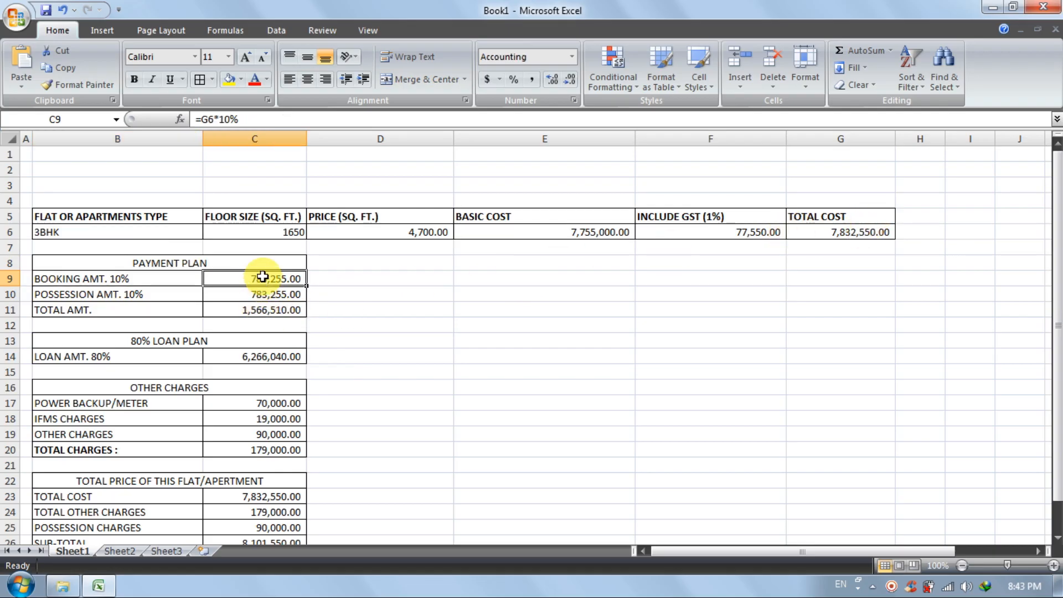
pyautogui.click(46, 295)
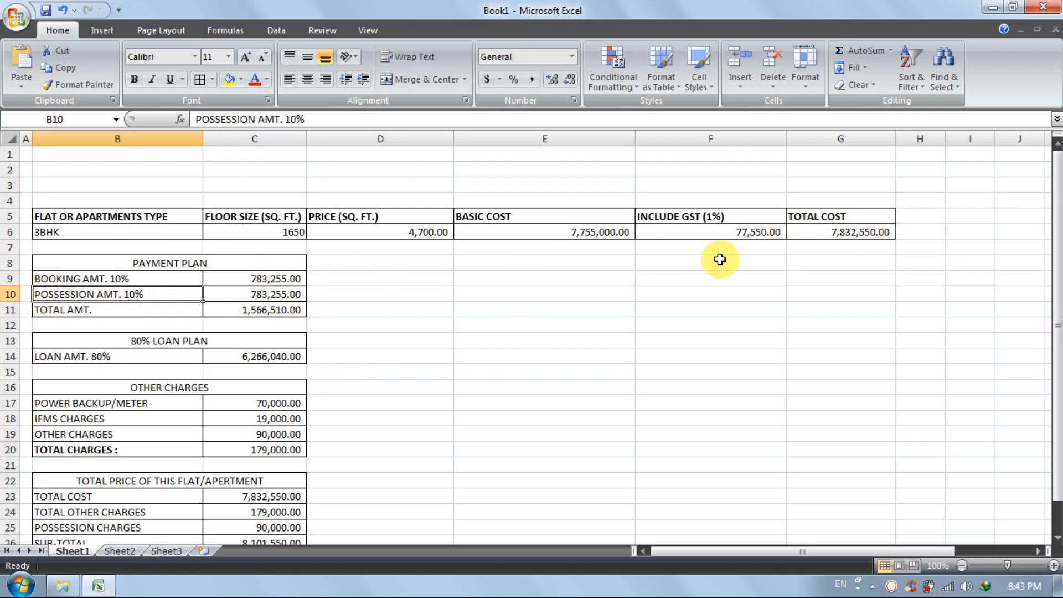
pyautogui.click(283, 294)
pyautogui.scroll(-2, 609, 365)
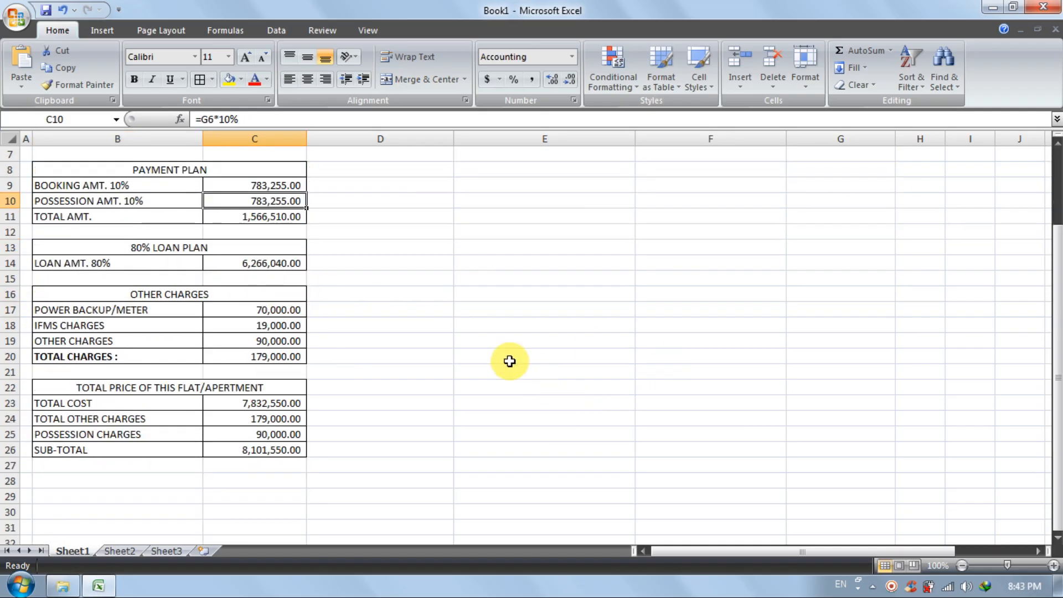
pyautogui.scroll(1, 221, 266)
pyautogui.click(171, 264)
pyautogui.click(243, 266)
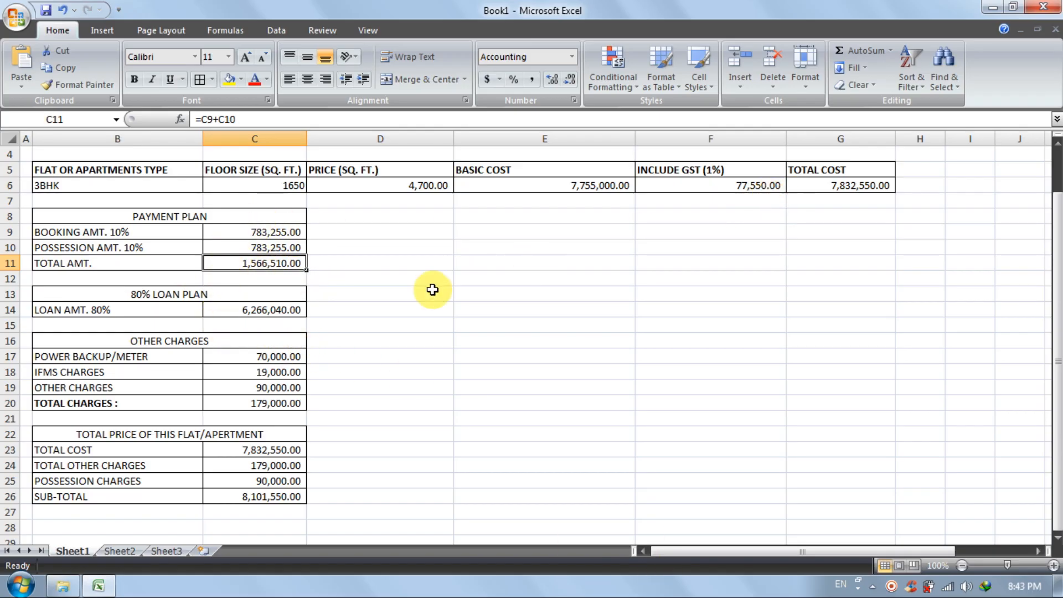
pyautogui.click(278, 308)
# Change the payment plan heading in B8 to "20 % PAYMENT PLAN"
pyautogui.click(120, 238)
pyautogui.click(131, 260)
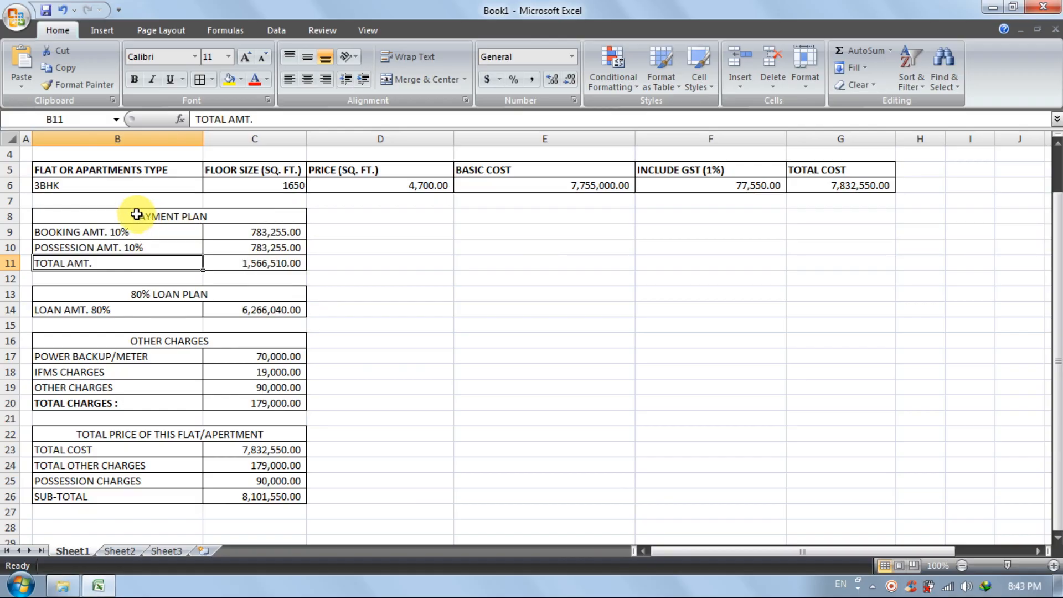
pyautogui.doubleClick(171, 219)
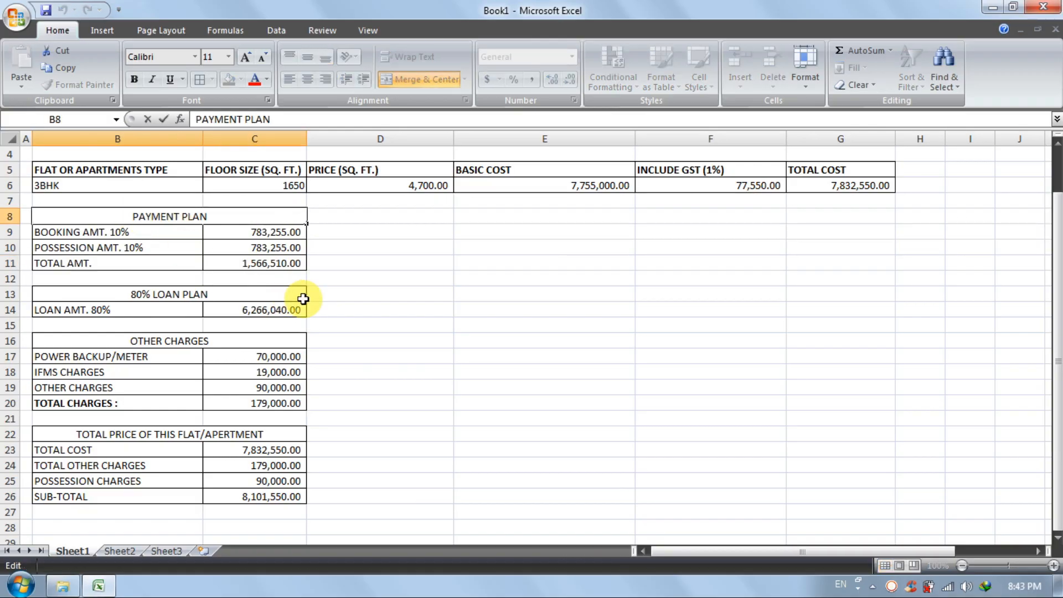
pyautogui.write('20')
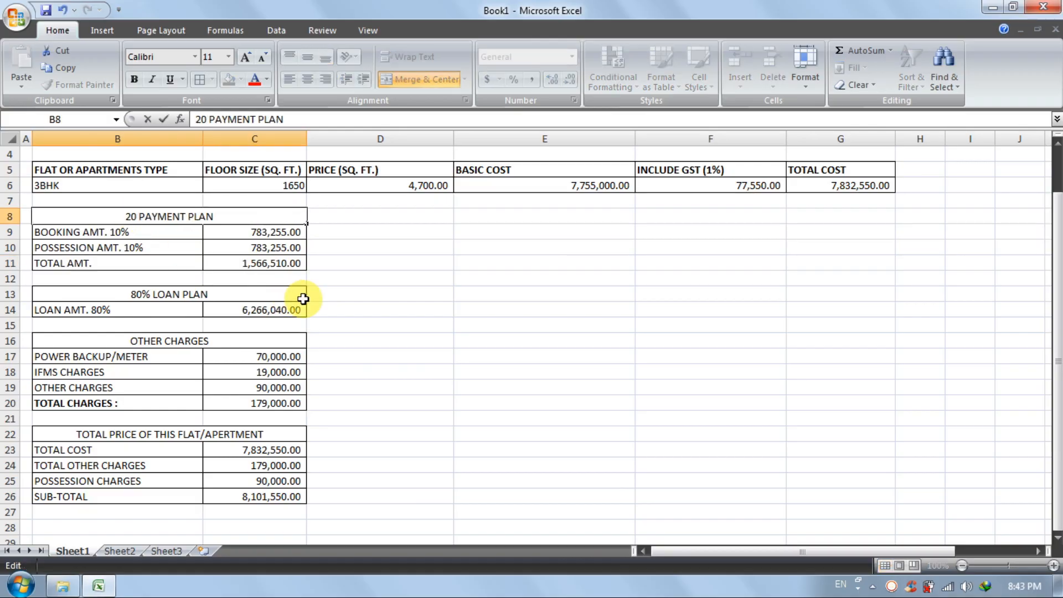
pyautogui.write(' %')
pyautogui.press('Return')
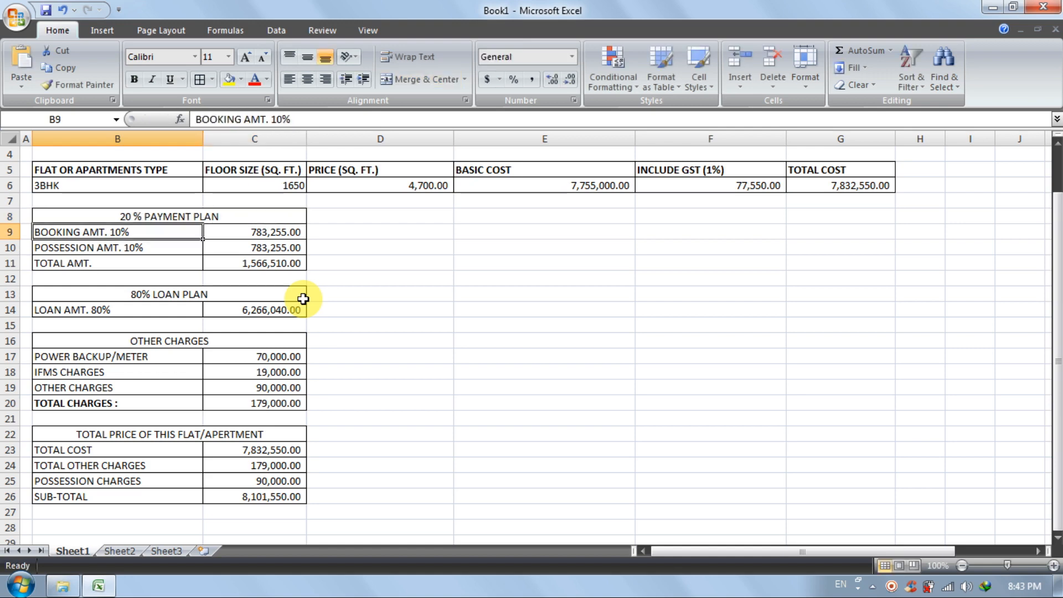
# Review the 80% loan plan amount and the other charges block in B16:C20
pyautogui.click(247, 296)
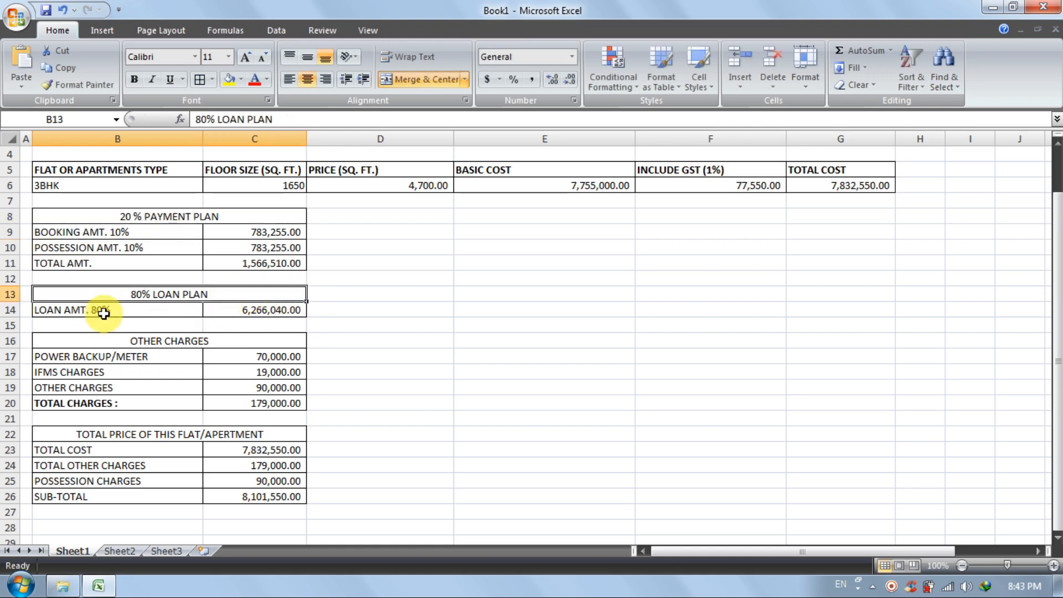
pyautogui.click(275, 309)
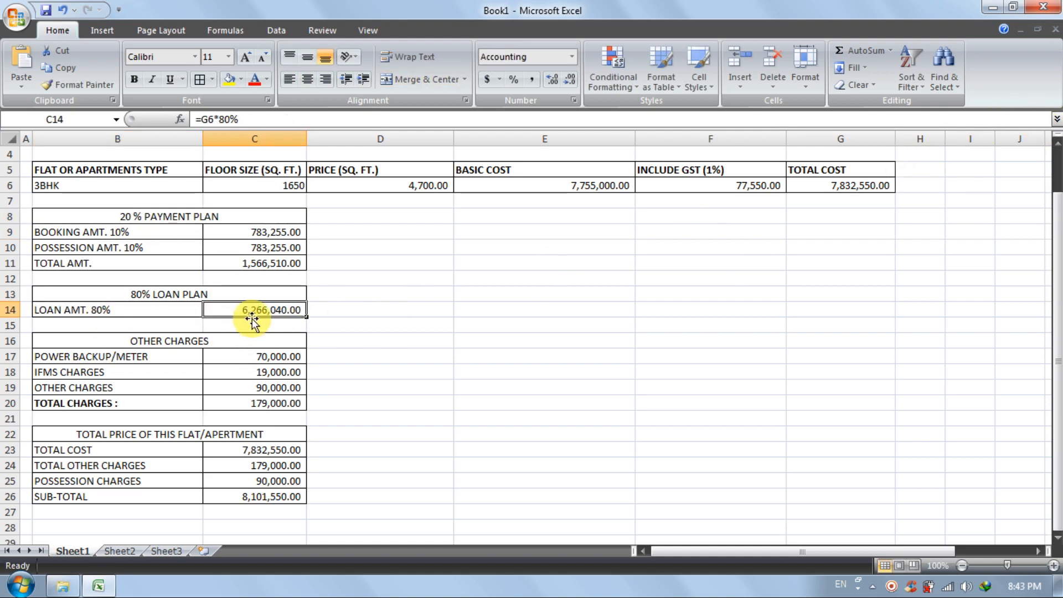
pyautogui.click(218, 340)
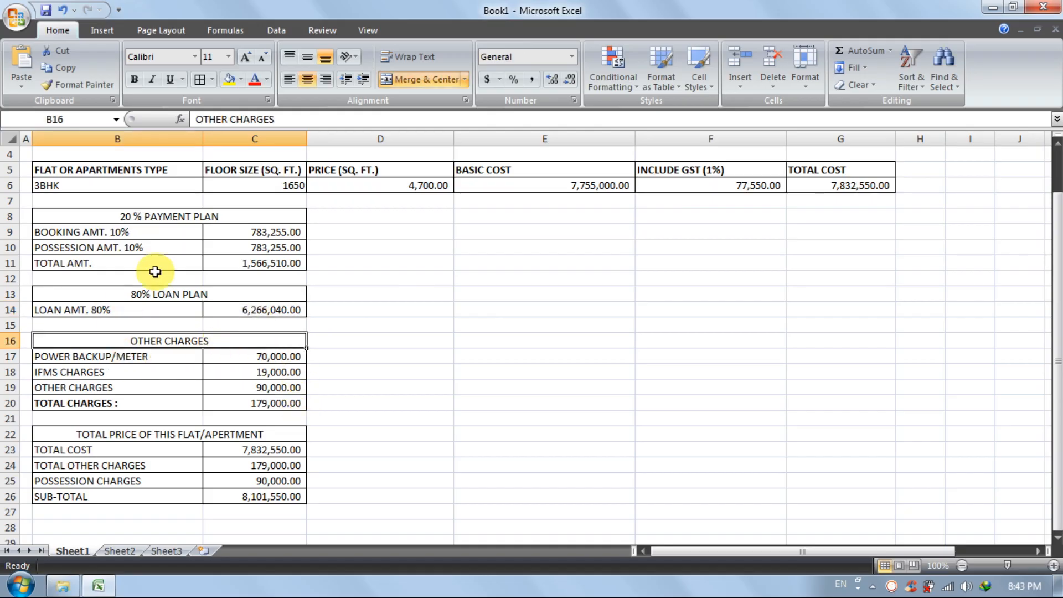
pyautogui.moveTo(209, 340); pyautogui.dragTo(210, 408)
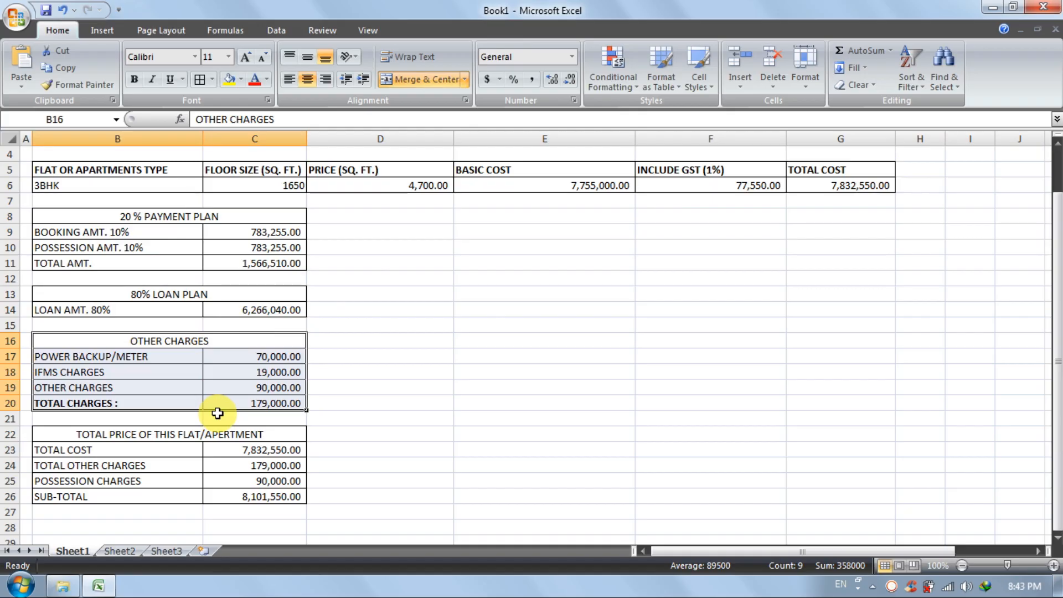
pyautogui.click(346, 386)
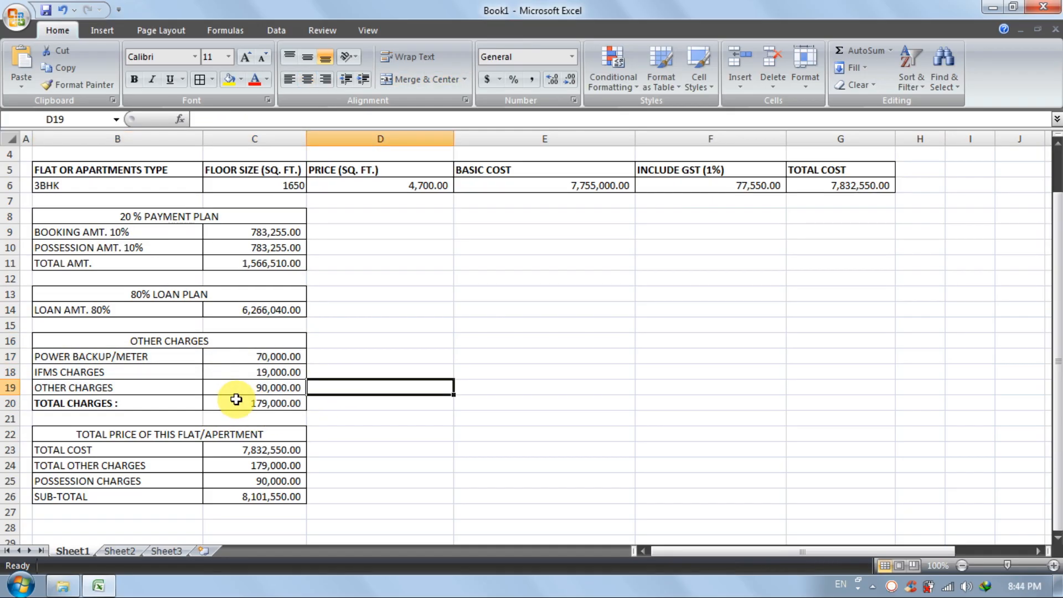
# Examine the total cost, other charges, possession charges and sub-total formulas in the total price block
pyautogui.scroll(-1, 236, 399)
pyautogui.click(88, 403)
pyautogui.click(221, 408)
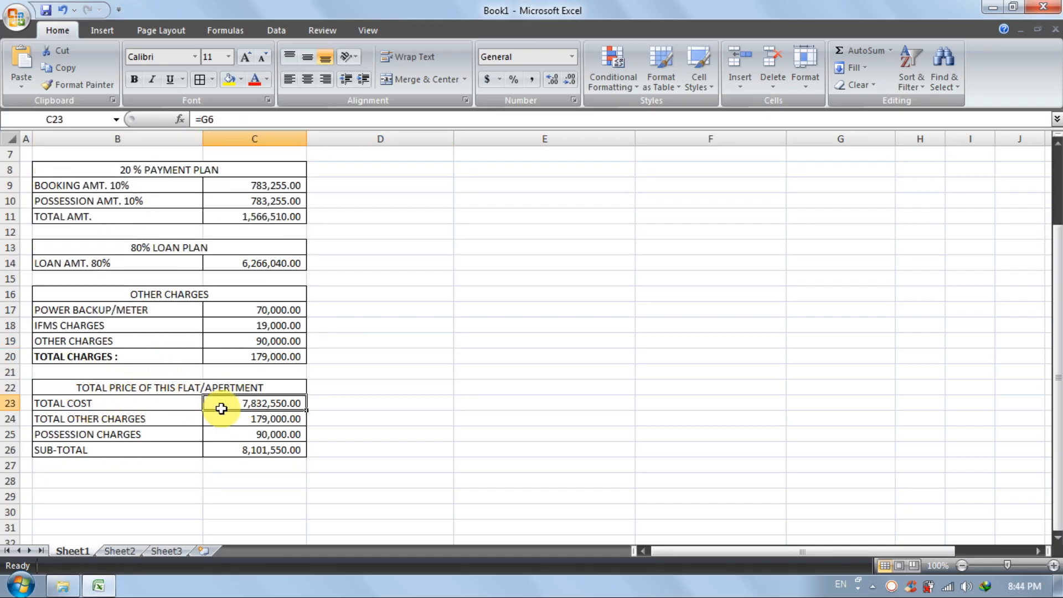
pyautogui.click(177, 435)
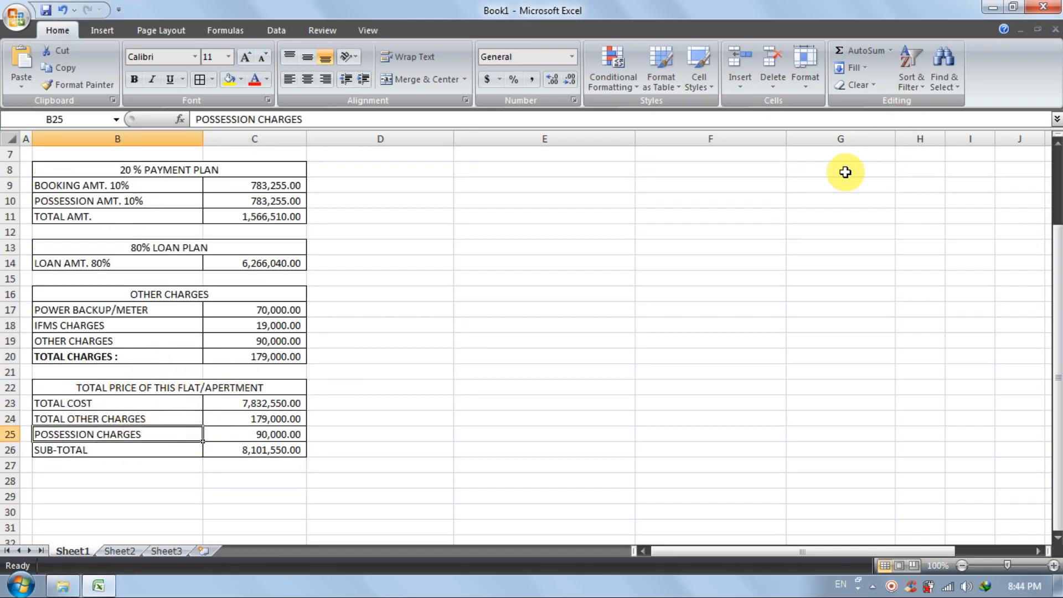
pyautogui.moveTo(254, 404); pyautogui.dragTo(261, 435)
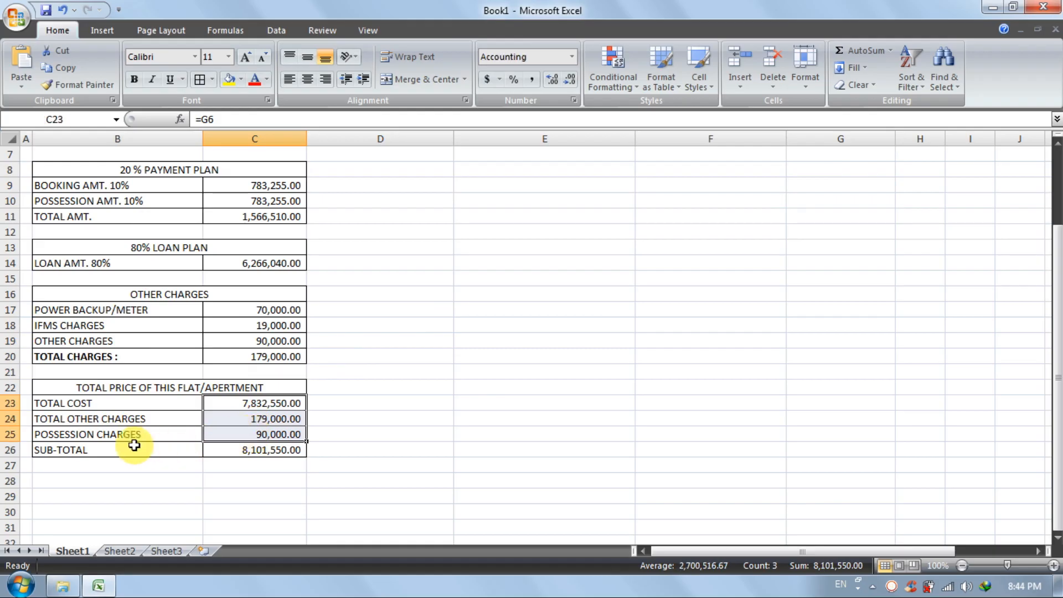
pyautogui.click(134, 446)
pyautogui.click(252, 464)
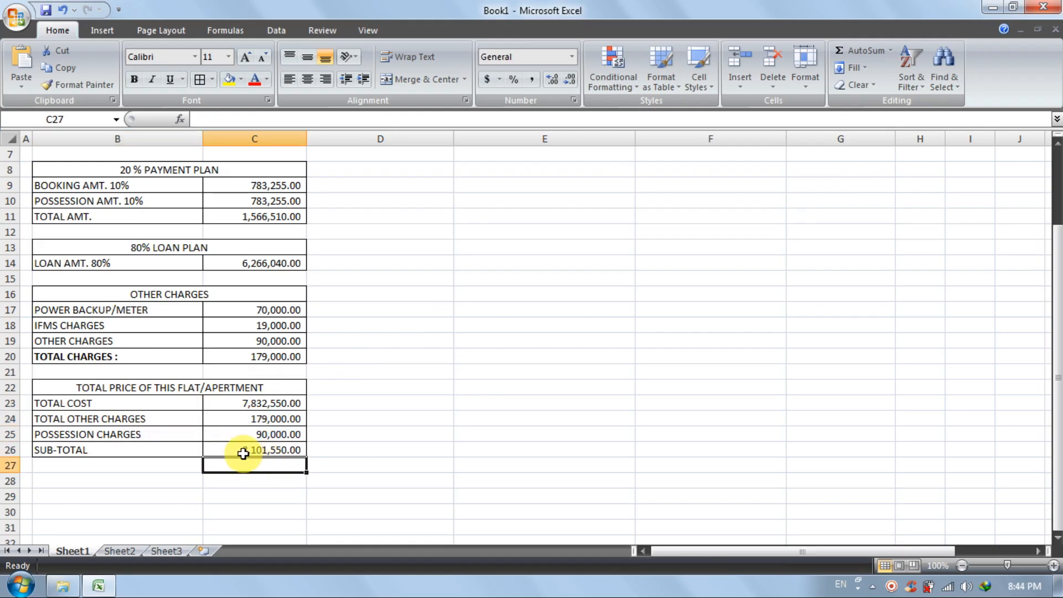
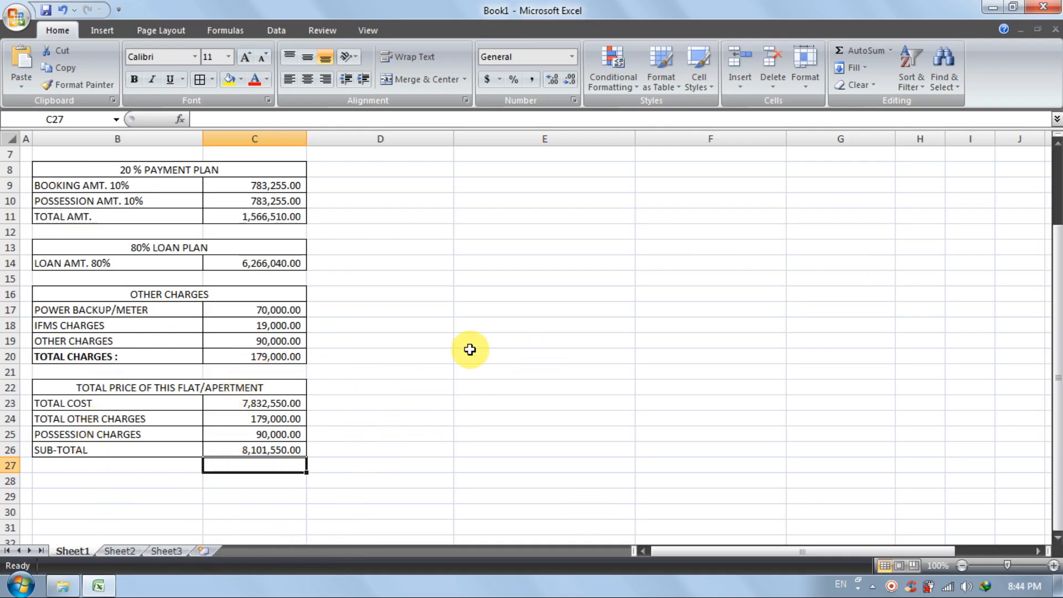
pyautogui.click(246, 451)
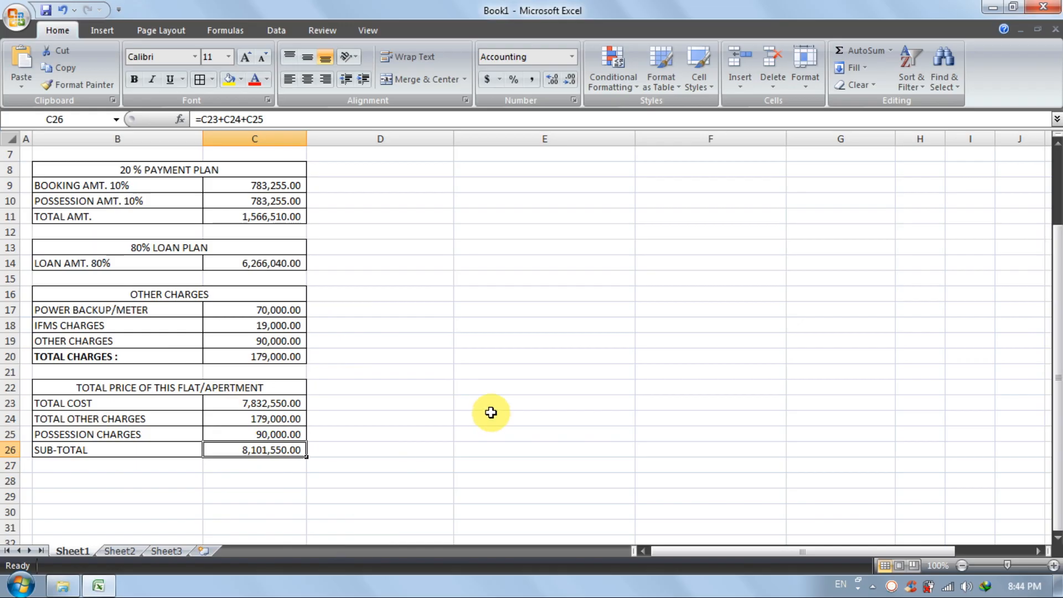
# Merge and centre B2:G3 and enter the title "HOW TO CALCULATE COSTING OF FLAT OR APRTMENT"
pyautogui.scroll(2, 491, 413)
pyautogui.click(527, 419)
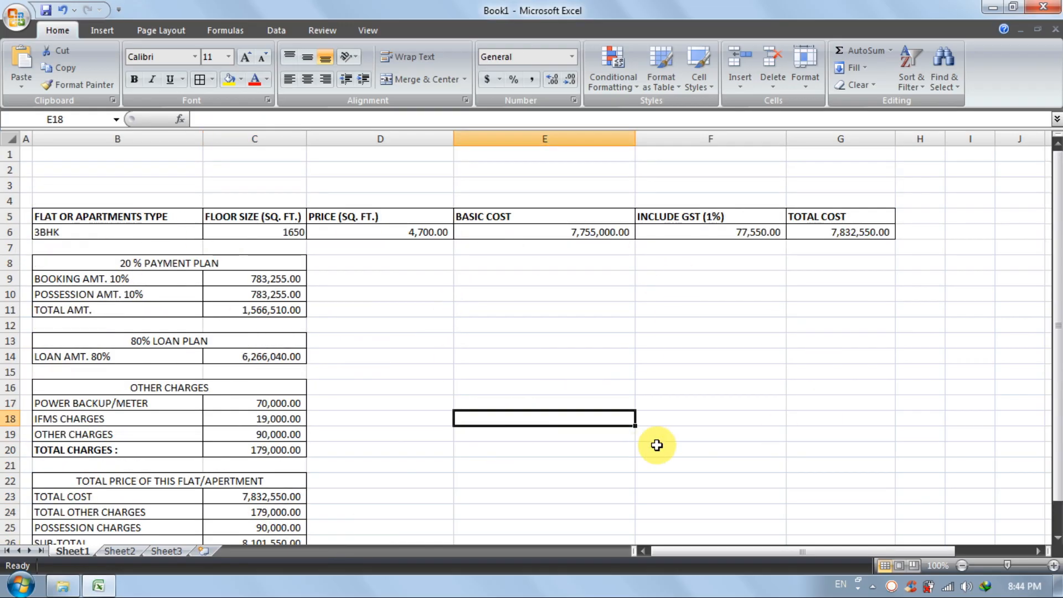
pyautogui.moveTo(105, 168); pyautogui.dragTo(803, 187)
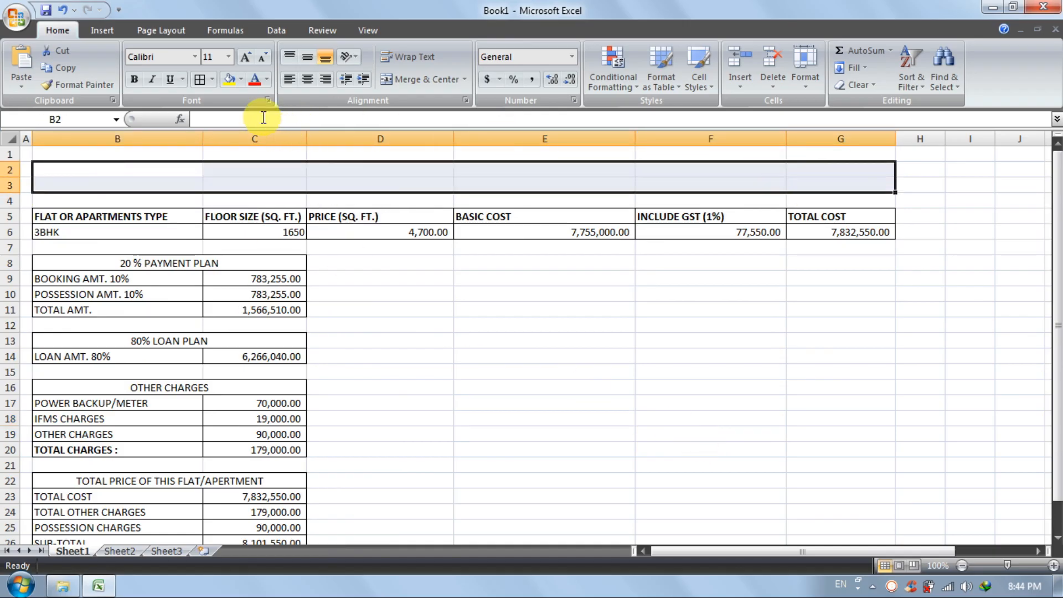
pyautogui.click(421, 79)
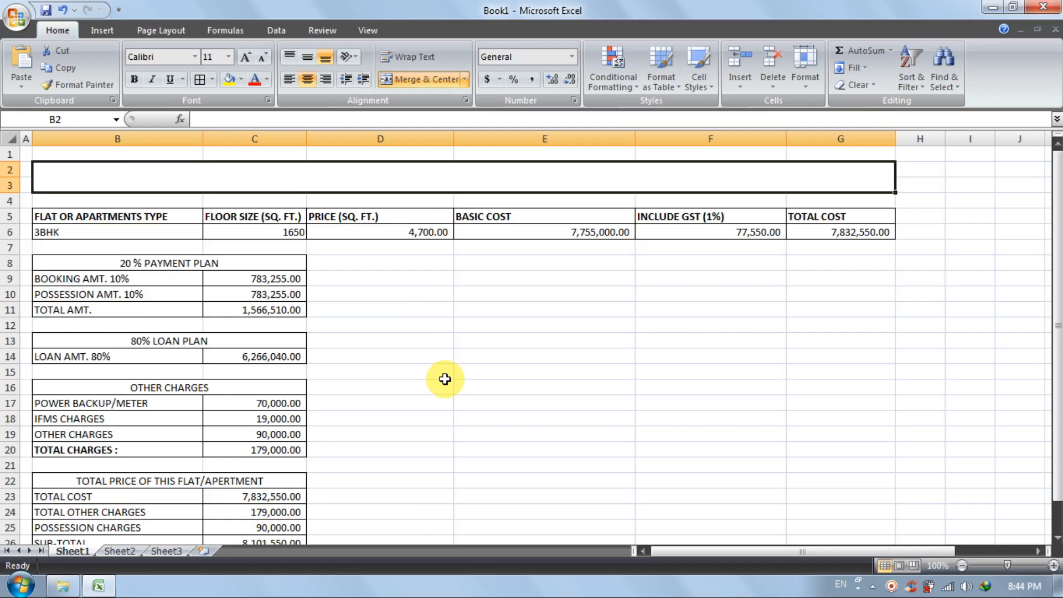
pyautogui.write('HO')
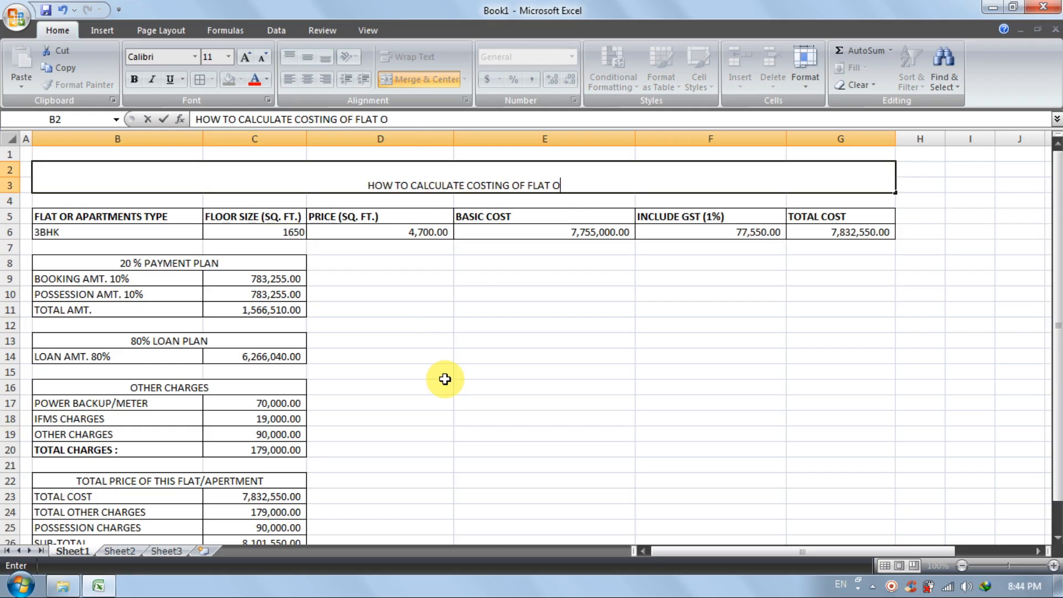
pyautogui.write('R AP')
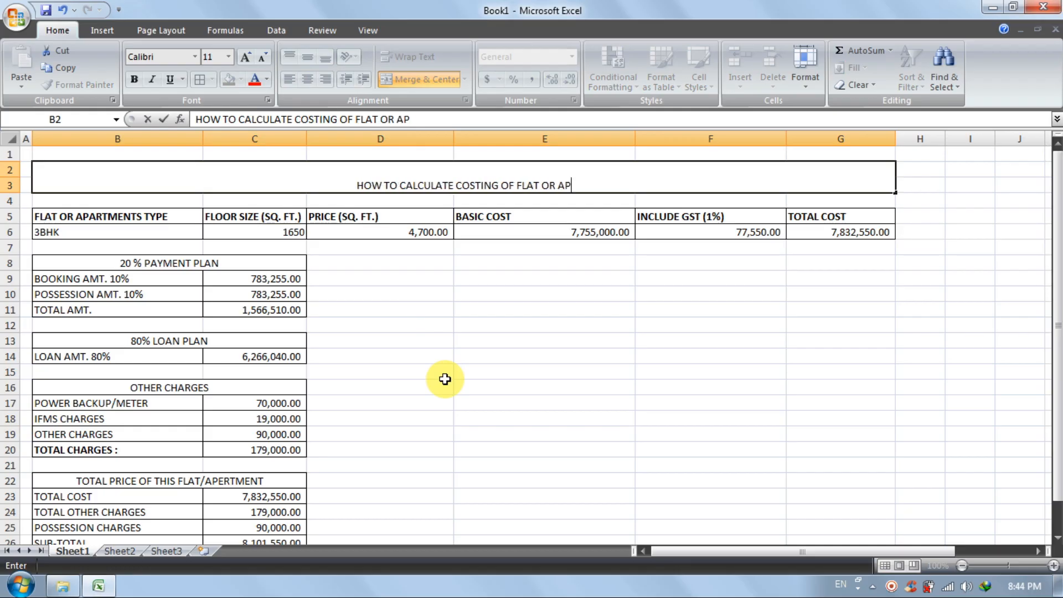
pyautogui.write('RTMENT')
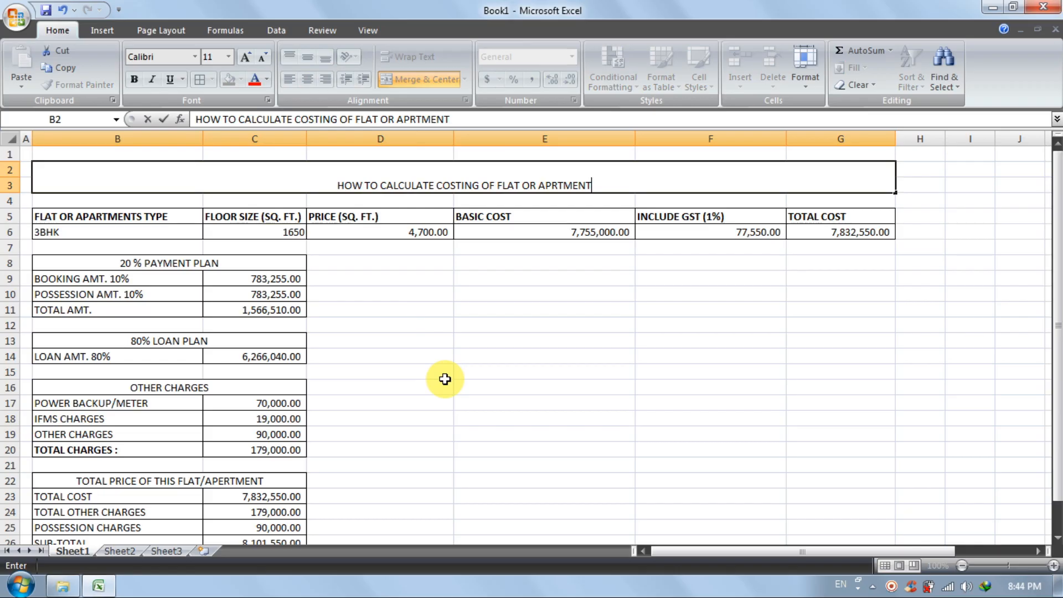
pyautogui.click(421, 357)
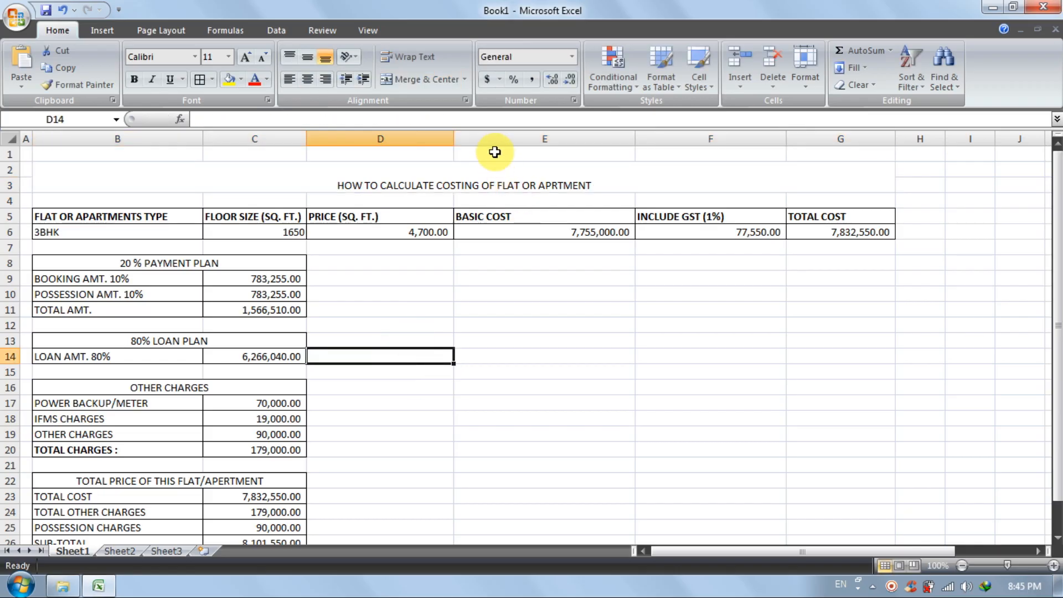
# Middle-align the sheet title vertically and enlarge its font to size 24
pyautogui.click(487, 176)
pyautogui.click(314, 58)
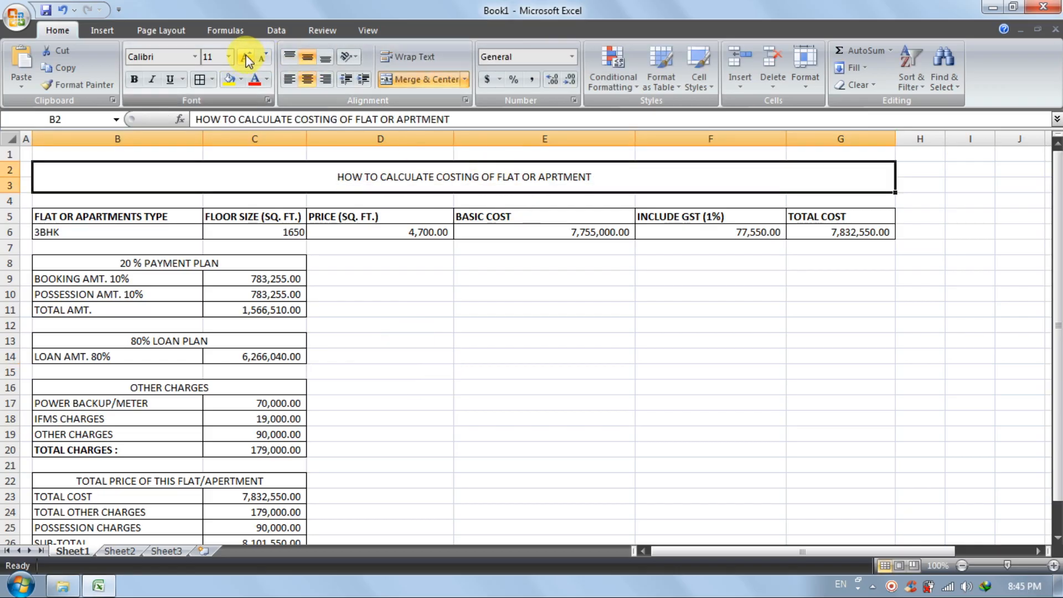
pyautogui.click(246, 58)
pyautogui.click(246, 58)
pyautogui.click(245, 58)
pyautogui.click(246, 57)
pyautogui.click(246, 58)
pyautogui.click(246, 58)
pyautogui.click(246, 58)
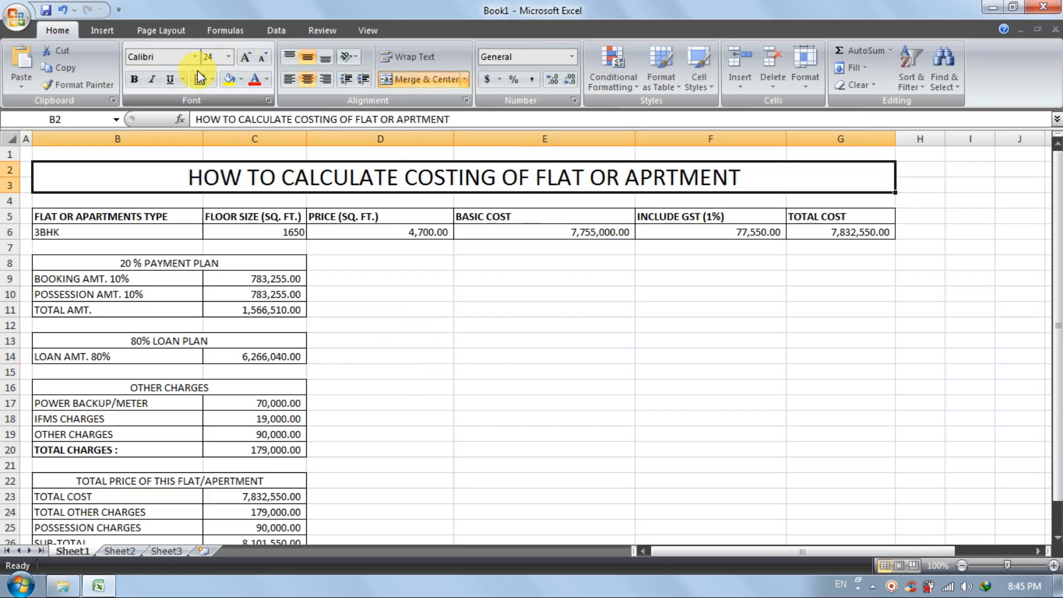
# Make the title bold white text on a black fill and enlarge its font by two more size increments
pyautogui.click(137, 82)
pyautogui.click(241, 80)
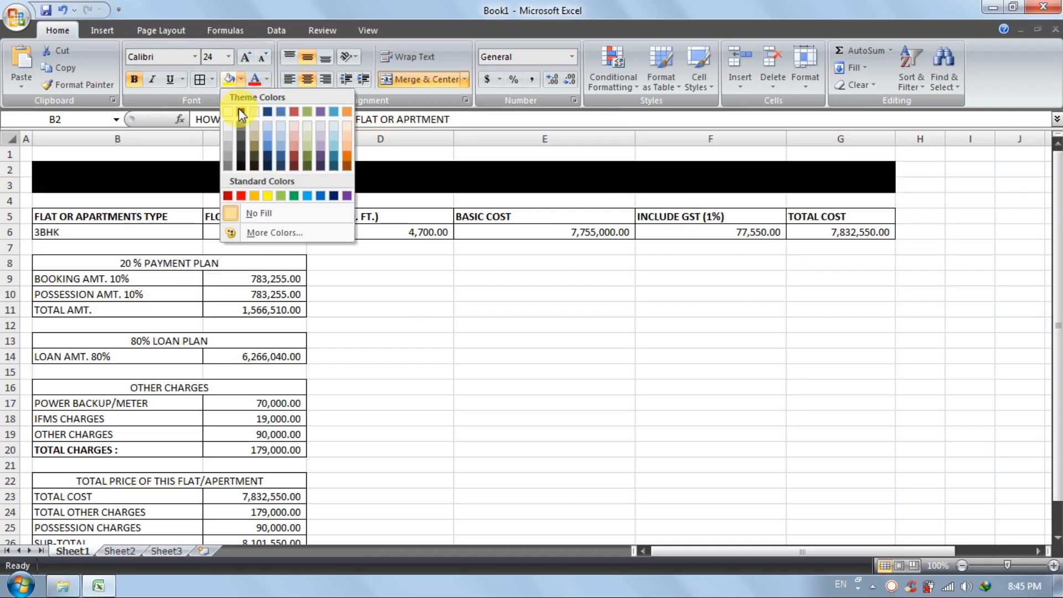
pyautogui.click(239, 109)
pyautogui.click(268, 79)
pyautogui.click(254, 130)
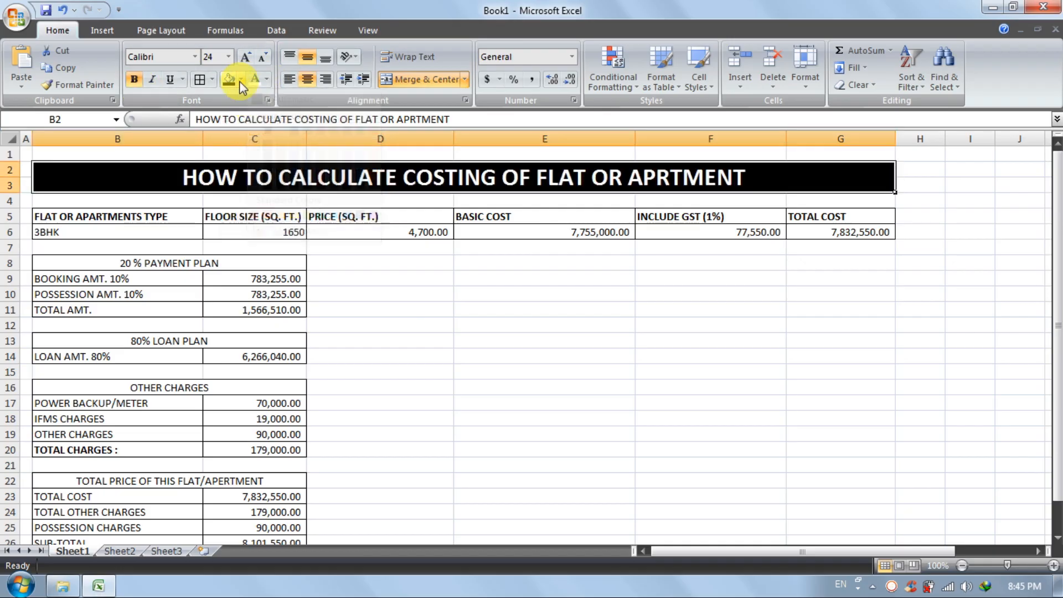
pyautogui.click(246, 57)
pyautogui.click(246, 57)
pyautogui.click(501, 375)
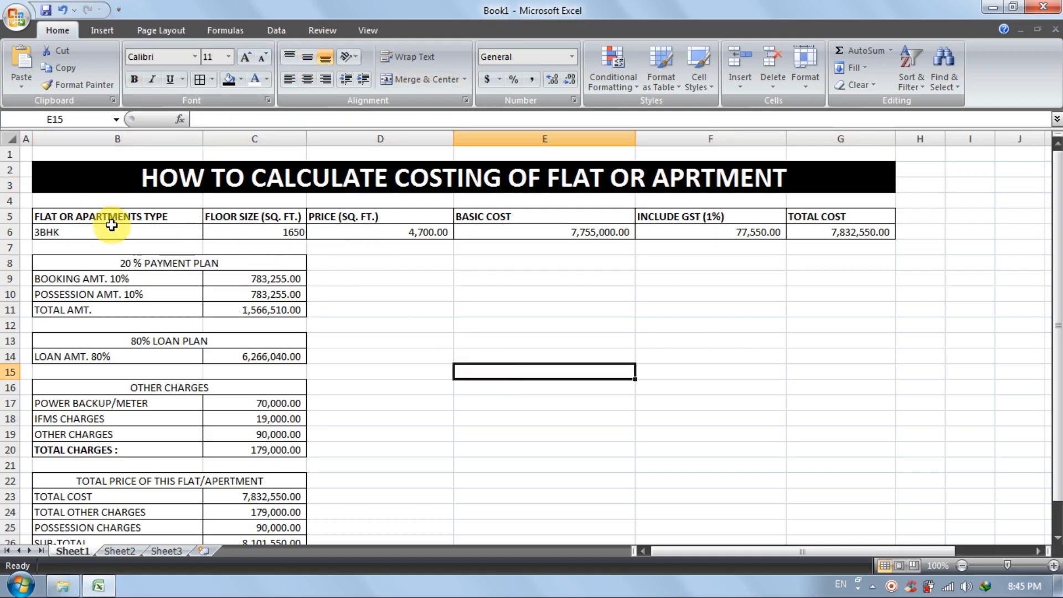
# Give the flat type, floor size and price headers in B5:D5 a dark blue fill with white text
pyautogui.moveTo(118, 215); pyautogui.dragTo(342, 219)
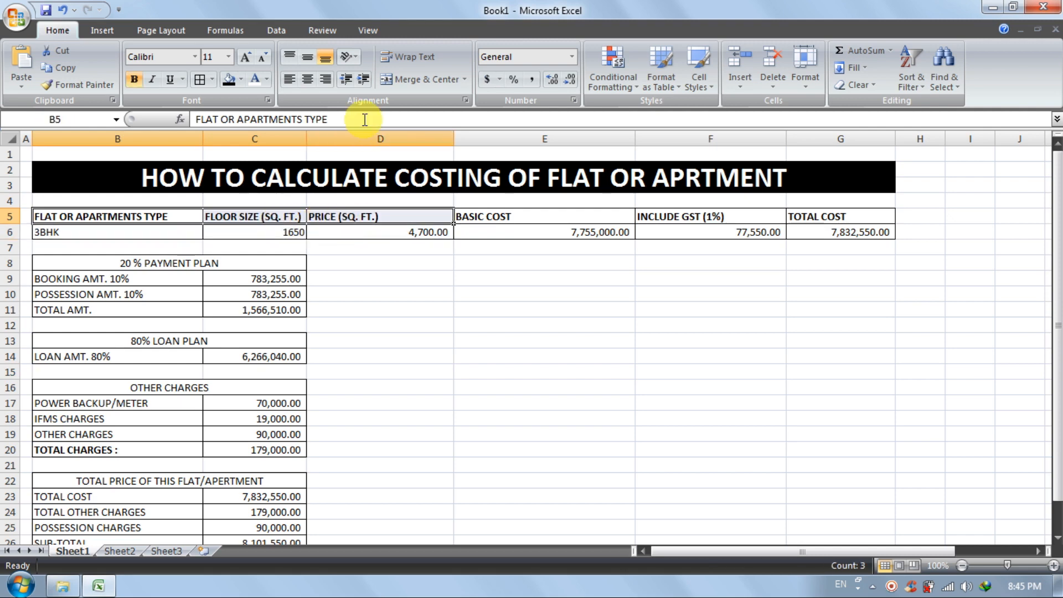
pyautogui.click(242, 79)
pyautogui.click(334, 197)
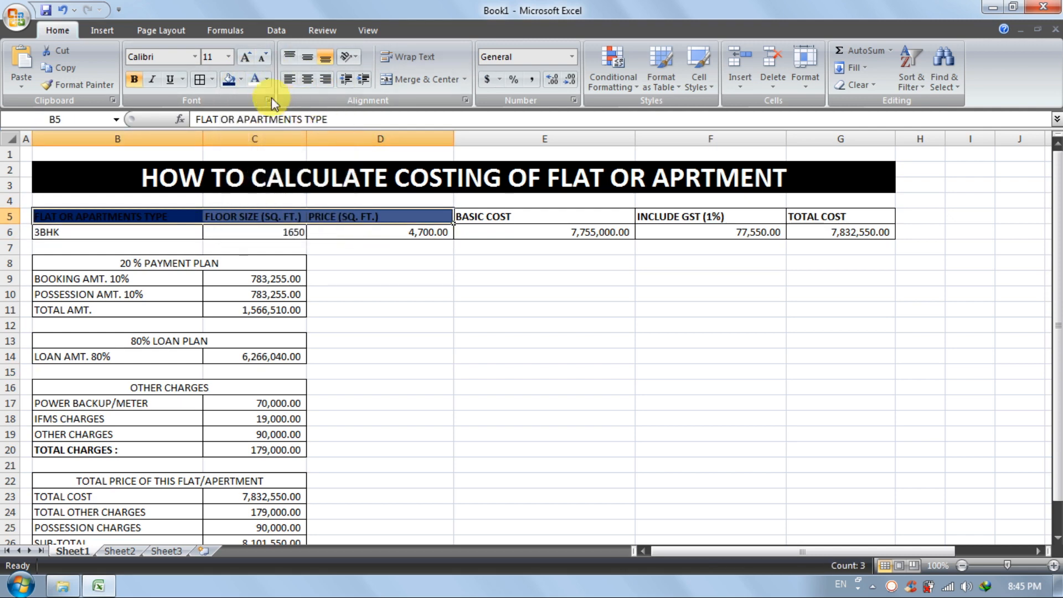
pyautogui.click(531, 232)
# Give the BASIC COST header in E5 a dark red fill with white text
pyautogui.click(552, 212)
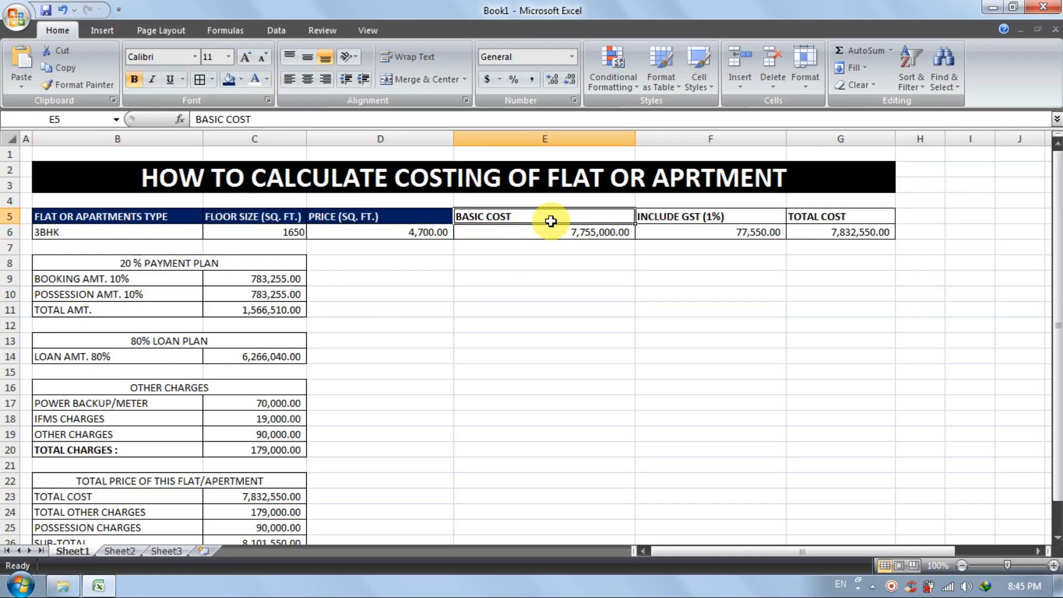
pyautogui.click(240, 81)
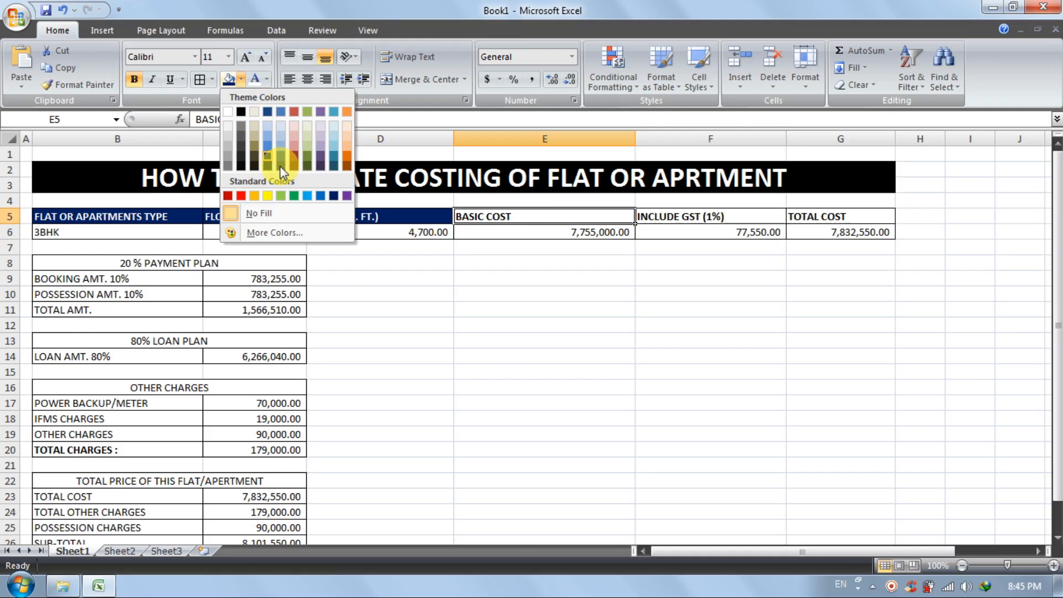
pyautogui.click(235, 202)
pyautogui.click(261, 78)
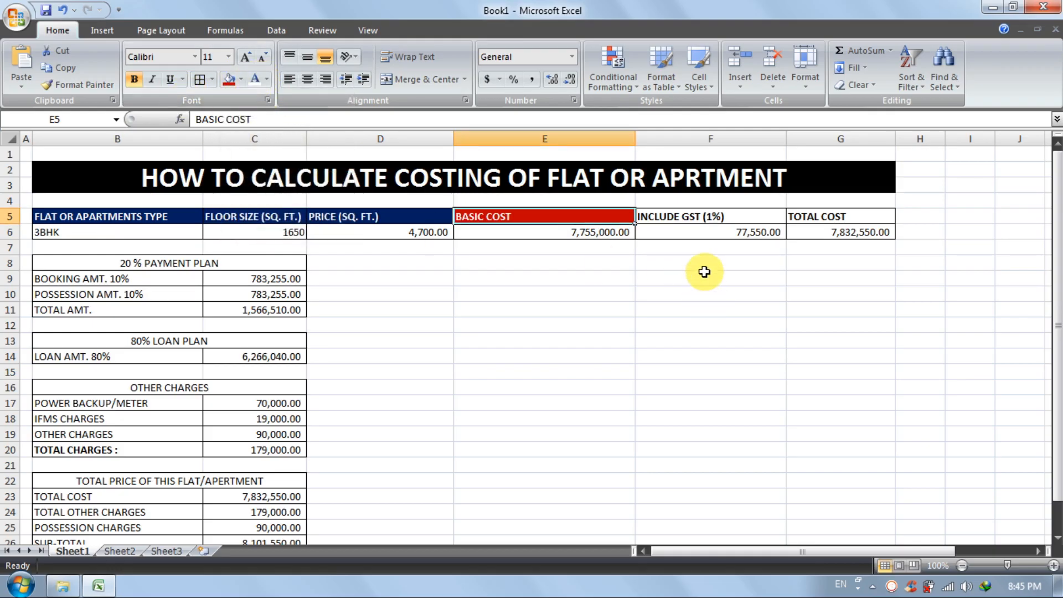
# Give the INCLUDE GST (1%) header in F5 a custom very dark green fill with white text
pyautogui.click(692, 221)
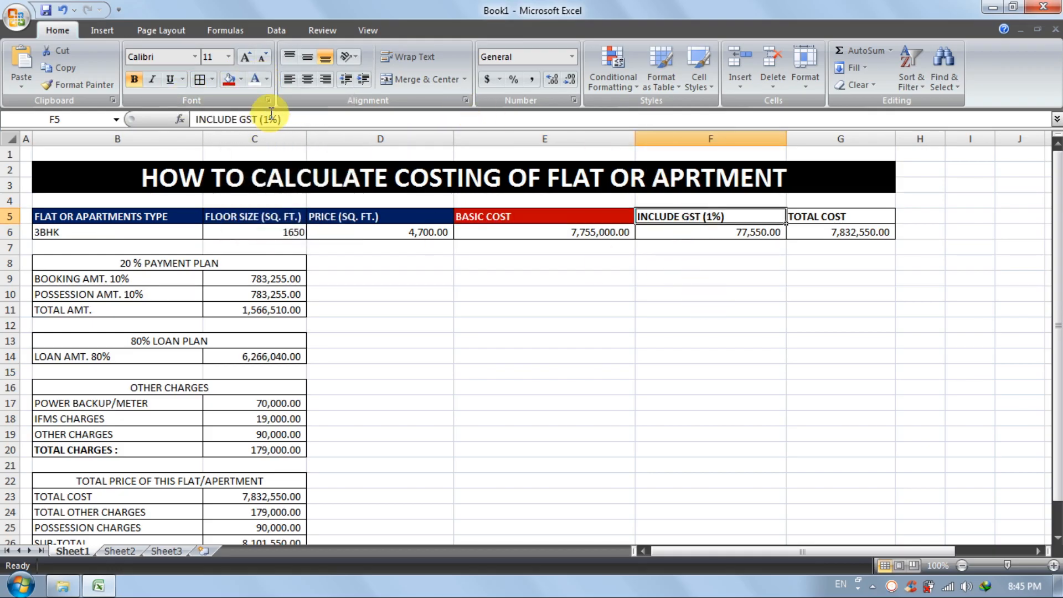
pyautogui.click(241, 79)
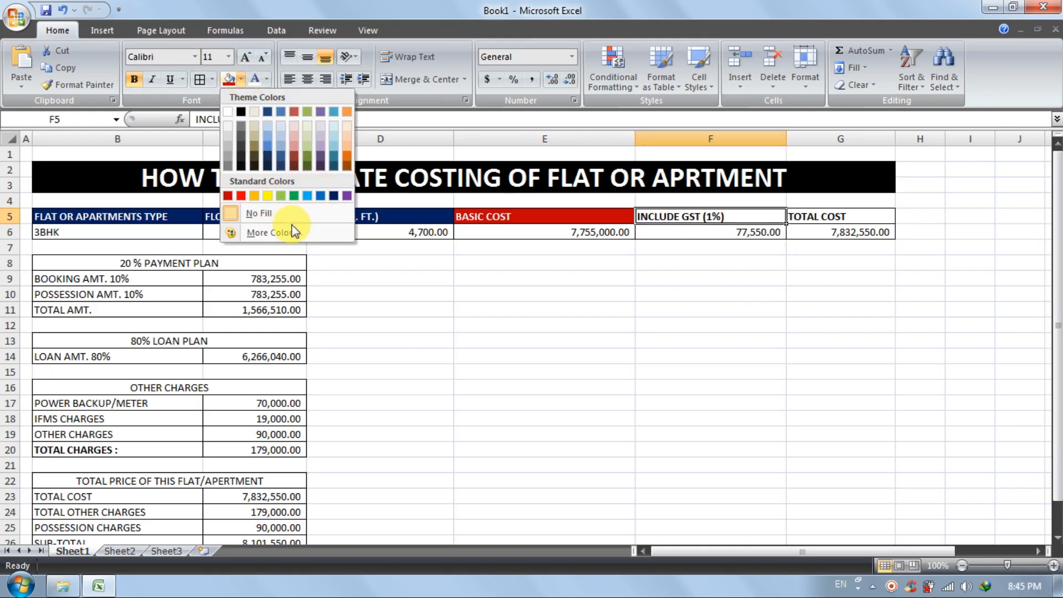
pyautogui.click(271, 233)
pyautogui.click(288, 245)
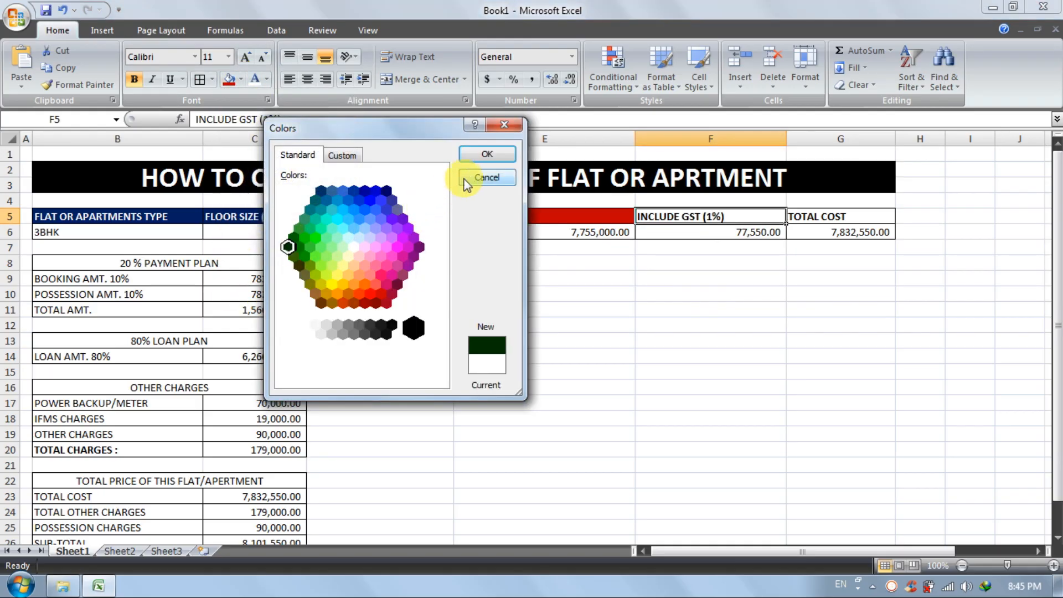
pyautogui.click(471, 155)
pyautogui.click(255, 79)
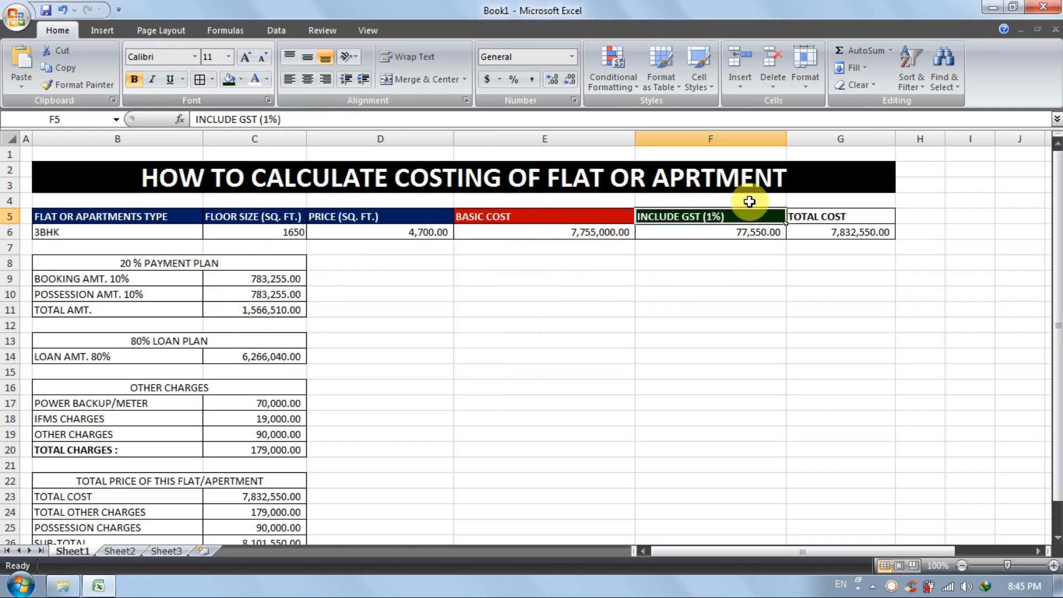
# Copy the BASIC COST header's formatting onto the TOTAL COST header in G5 with Format Painter
pyautogui.click(811, 218)
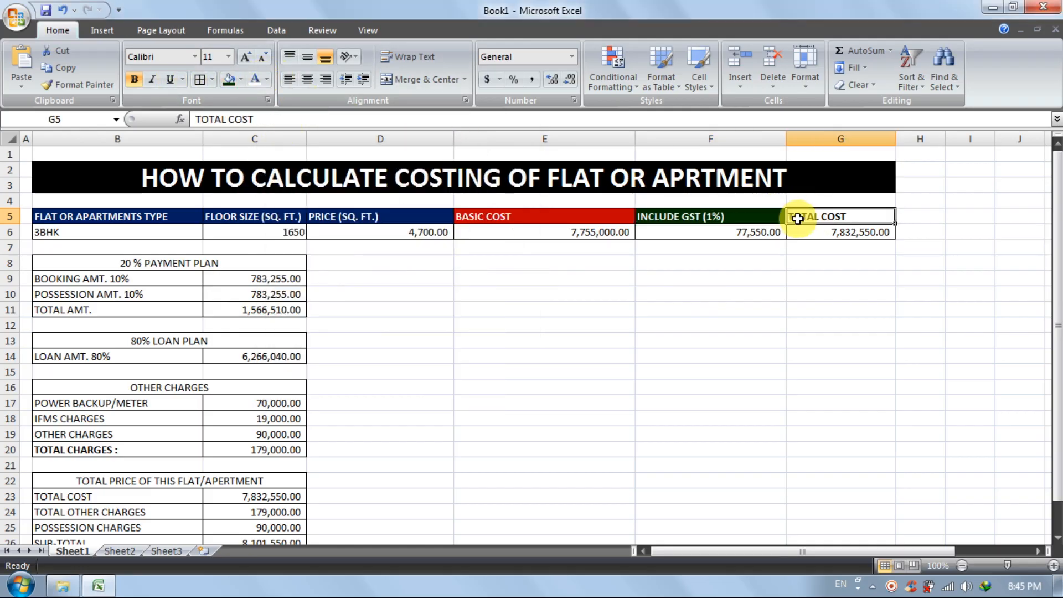
pyautogui.click(536, 221)
pyautogui.click(78, 85)
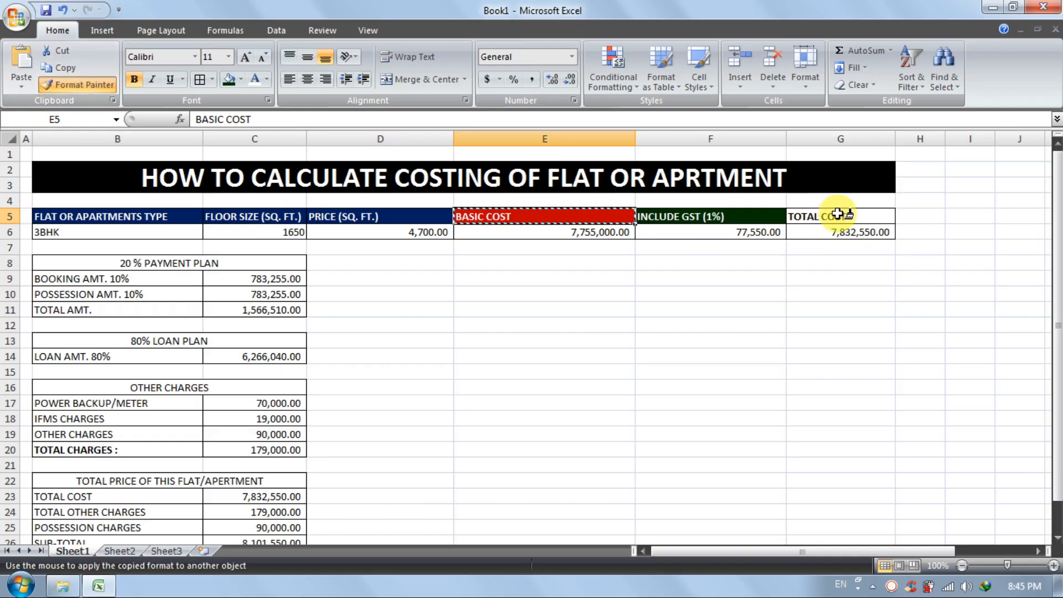
pyautogui.click(833, 217)
pyautogui.click(665, 275)
# Centre the contents of the cost table in B5:G6 horizontally
pyautogui.moveTo(826, 230); pyautogui.dragTo(111, 209)
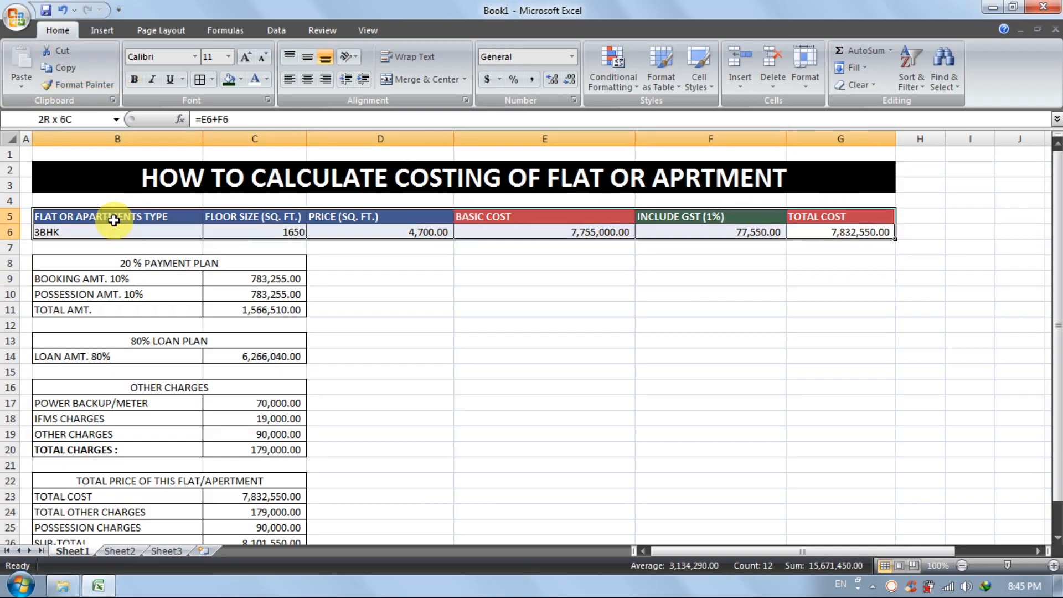
pyautogui.click(307, 79)
pyautogui.click(499, 324)
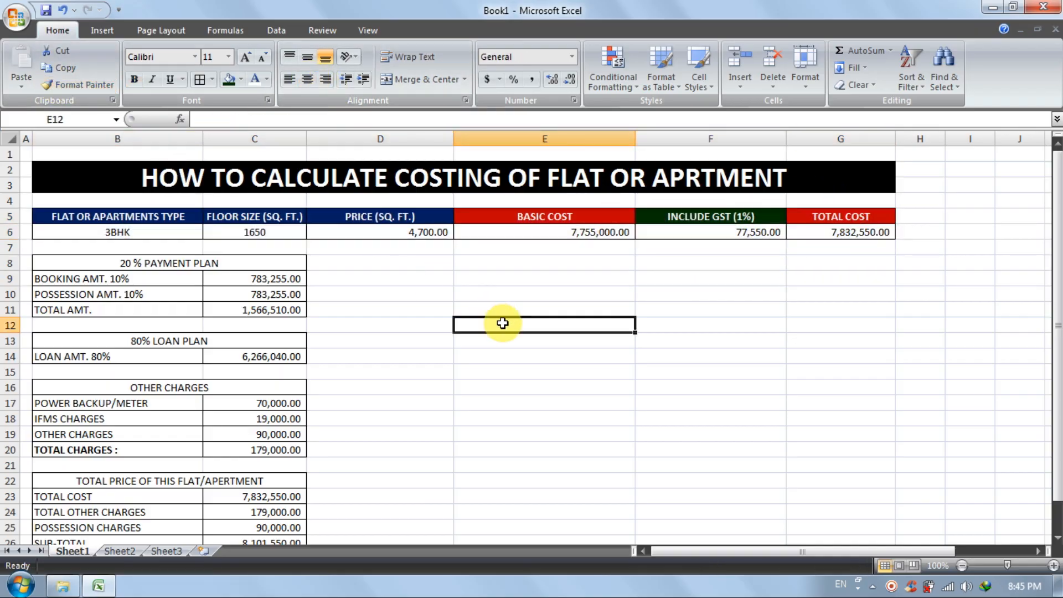
# Format the 20% payment plan and 80% loan plan headings in B8 and B13 as bold white text on black
pyautogui.click(143, 269)
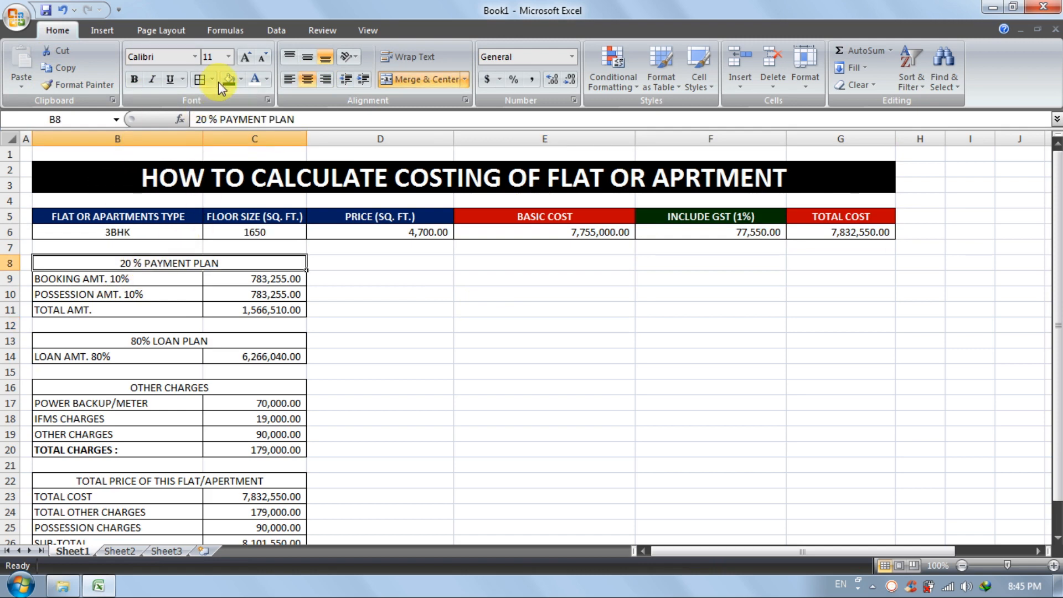
pyautogui.click(241, 79)
pyautogui.click(241, 113)
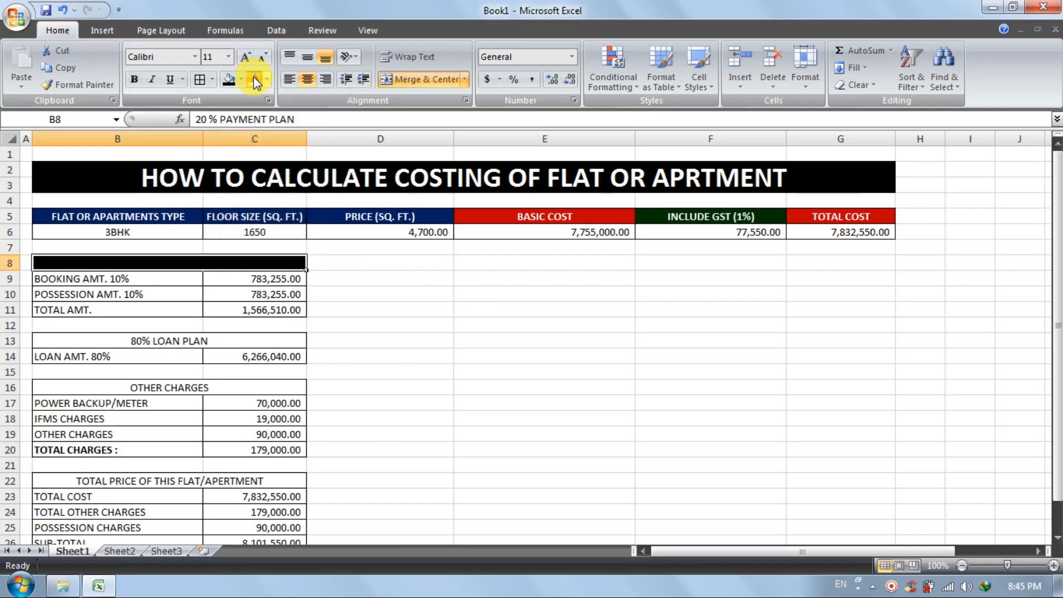
pyautogui.click(134, 79)
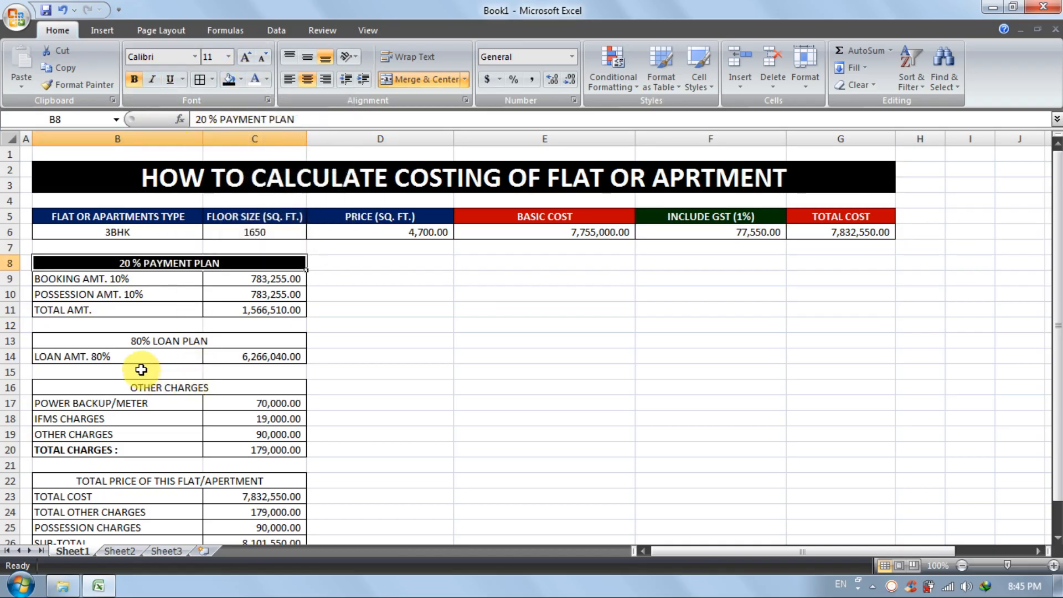
pyautogui.click(155, 344)
pyautogui.click(227, 81)
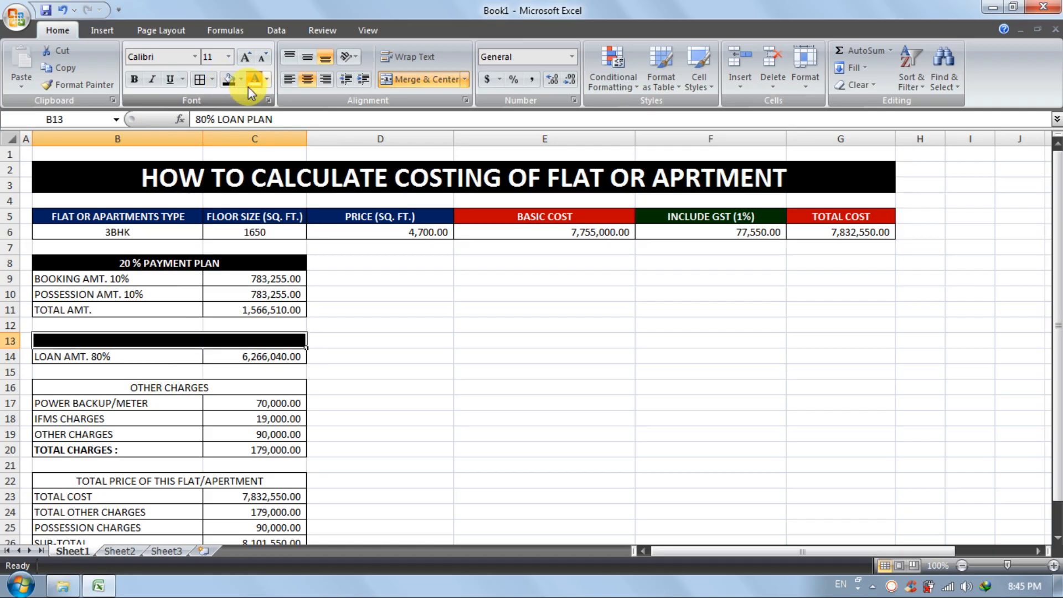
pyautogui.click(134, 79)
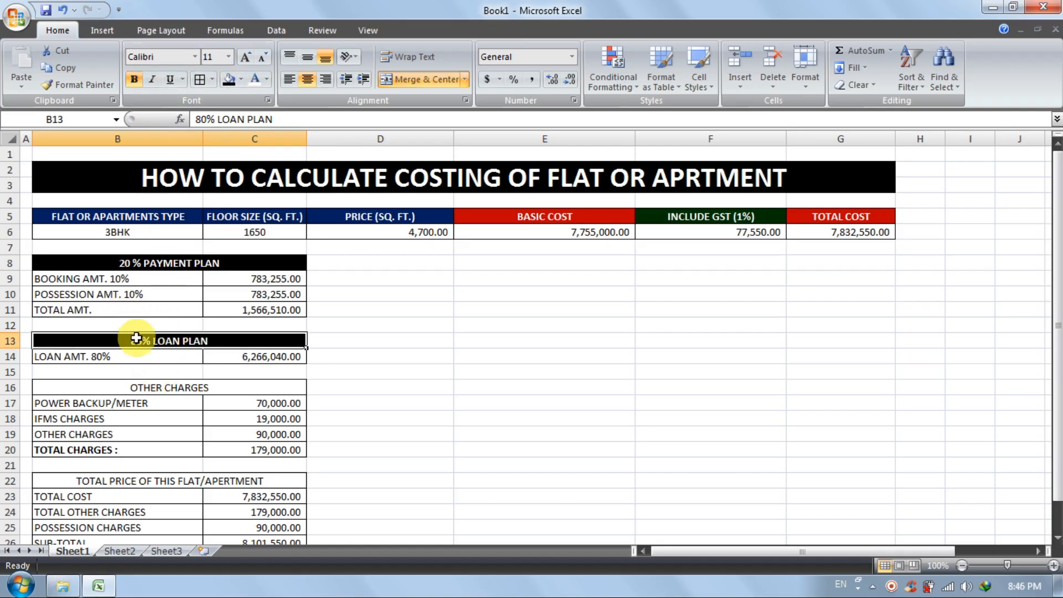
# Copy the loan plan heading's formatting onto the OTHER CHARGES and TOTAL PRICE headings in B16 and B22
pyautogui.click(83, 83)
pyautogui.click(164, 384)
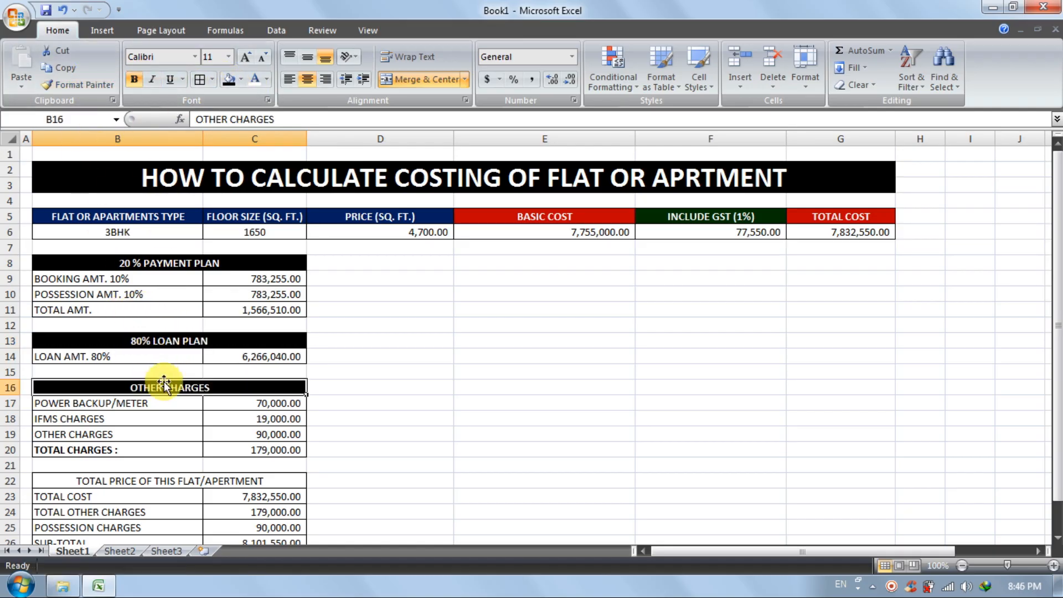
pyautogui.click(82, 89)
pyautogui.click(190, 480)
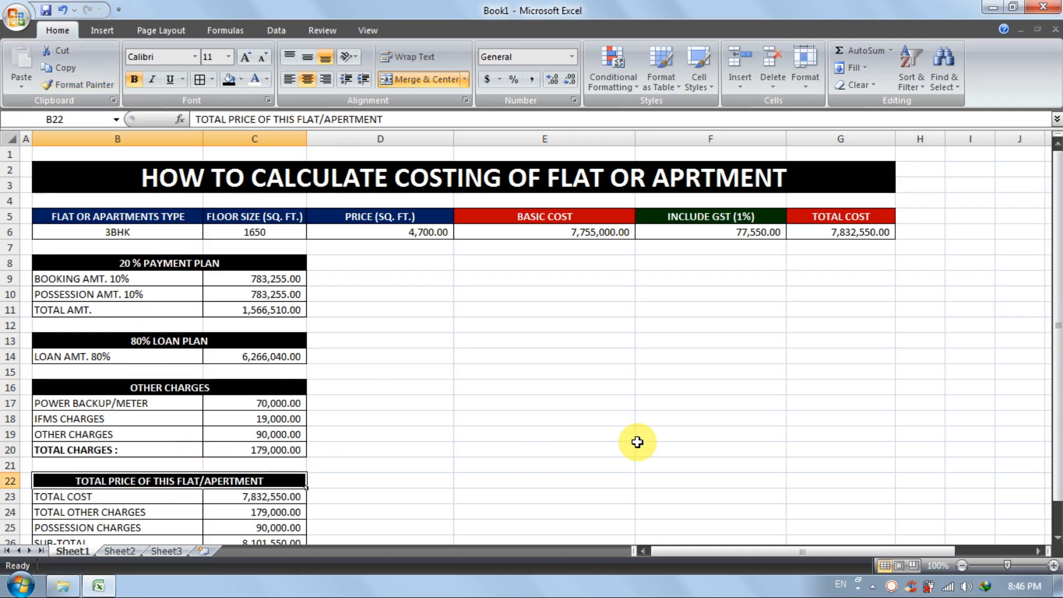
pyautogui.scroll(-2, 391, 405)
pyautogui.scroll(2, 396, 437)
pyautogui.click(465, 389)
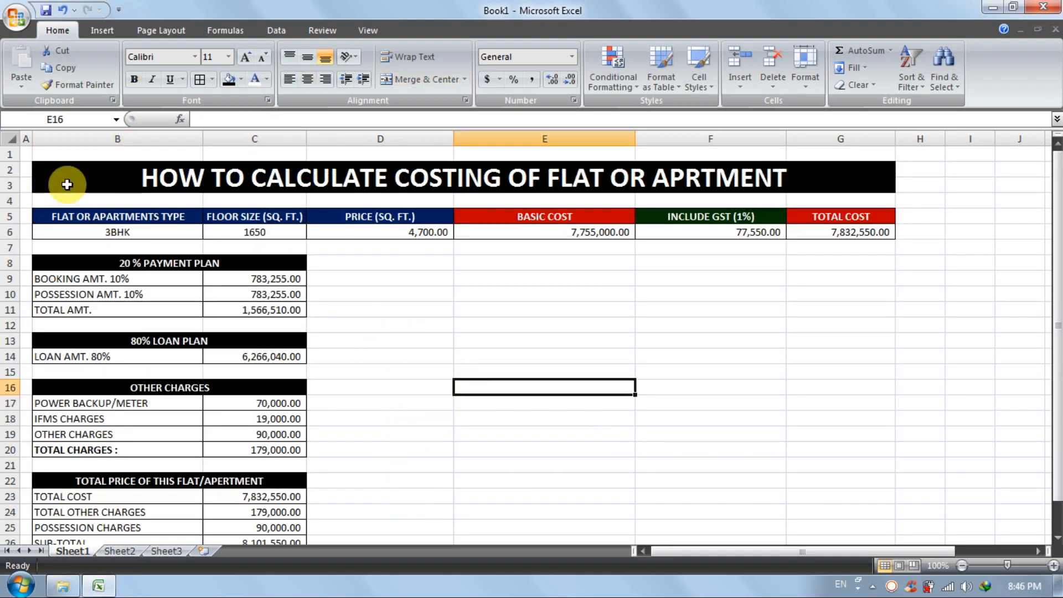
# Reduce the height of the empty row 1 above the title so the sheet fits down to row 26
pyautogui.moveTo(6, 160)
pyautogui.mouseDown()
pyautogui.moveTo(6, 145)
pyautogui.moveTo(14, 154)
pyautogui.mouseUp()
pyautogui.click(522, 363)
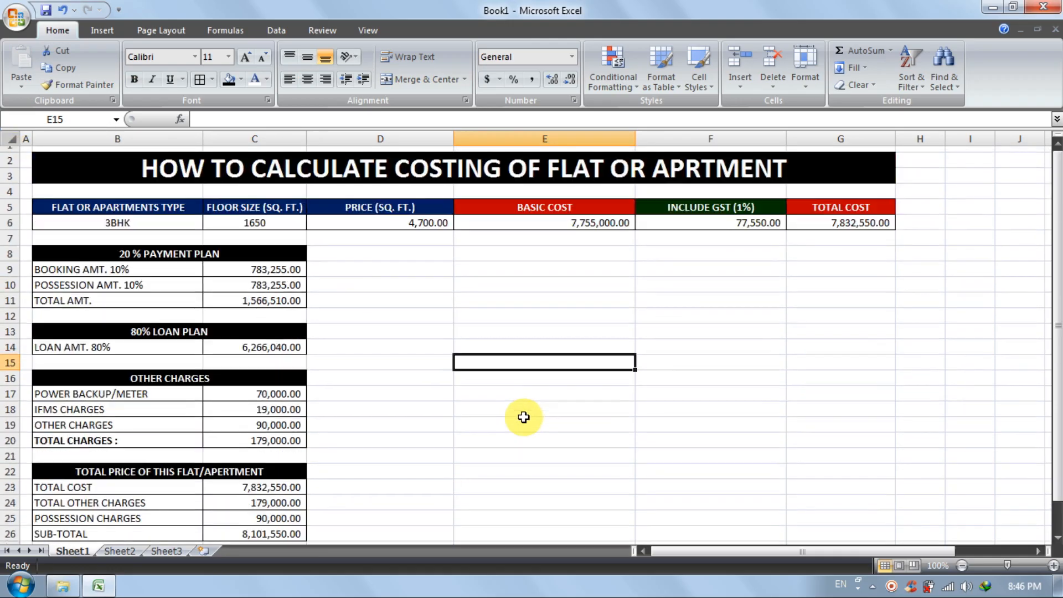
pyautogui.click(383, 347)
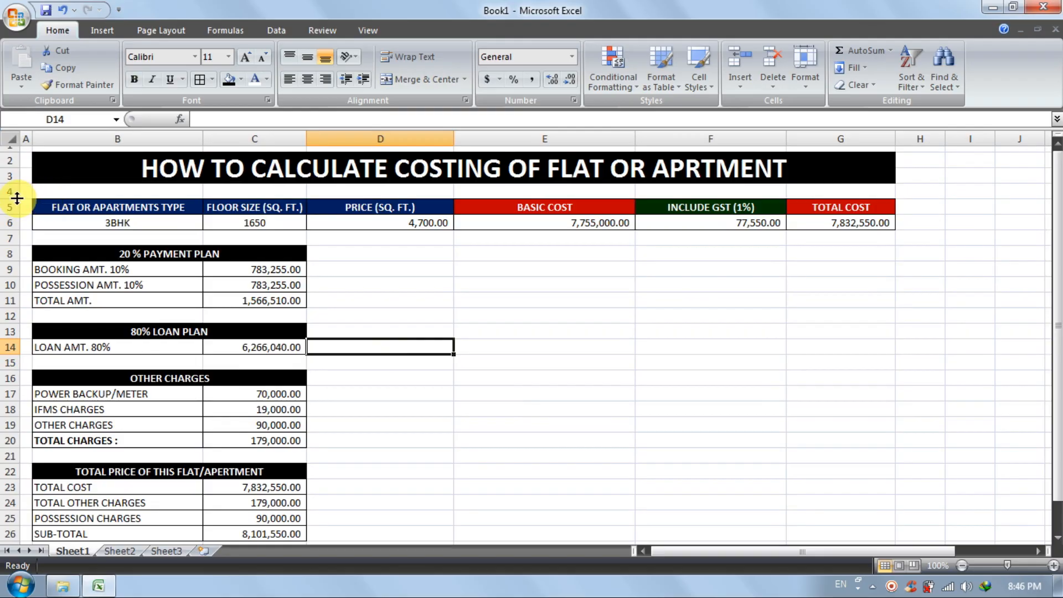
# Reduce the height of the empty row 4 between the title and the cost table
pyautogui.moveTo(17, 198); pyautogui.dragTo(17, 183)
pyautogui.click(670, 354)
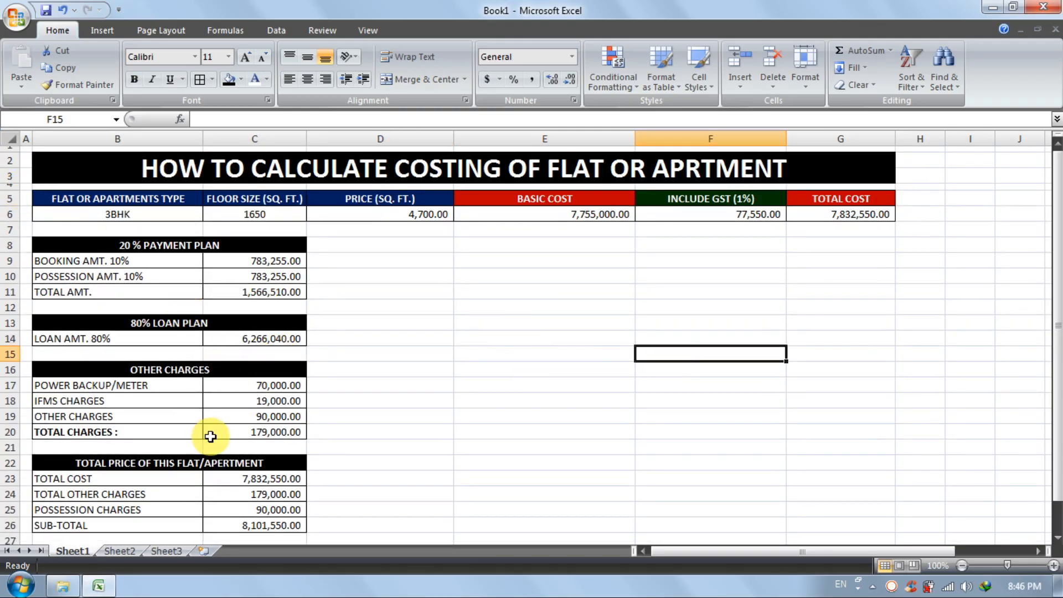
# Format the TOTAL AMT. label in B11 as bold white text on dark green and indent it towards the cell's right edge
pyautogui.click(76, 293)
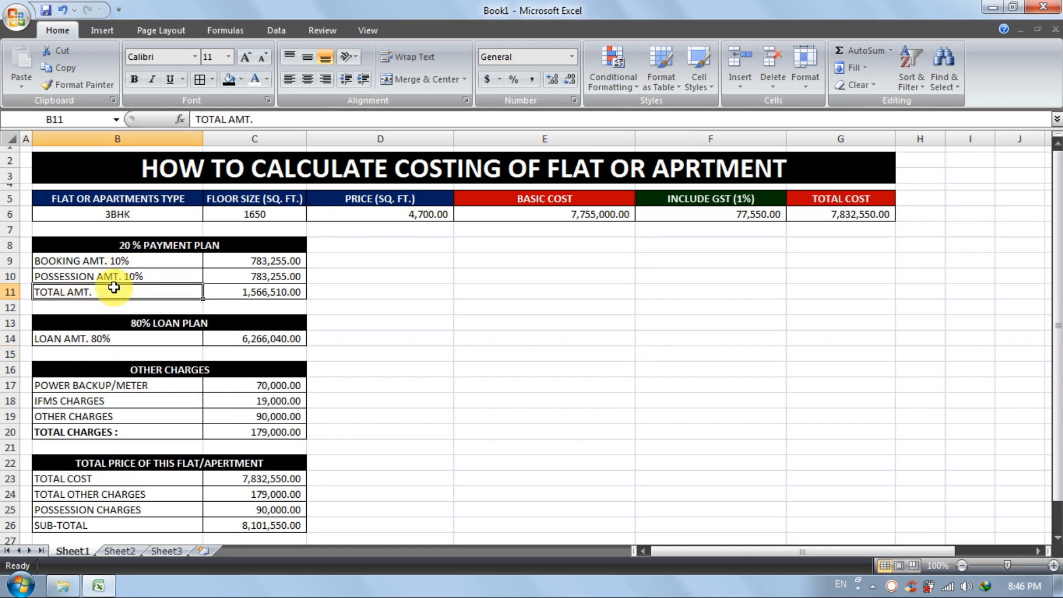
pyautogui.click(242, 79)
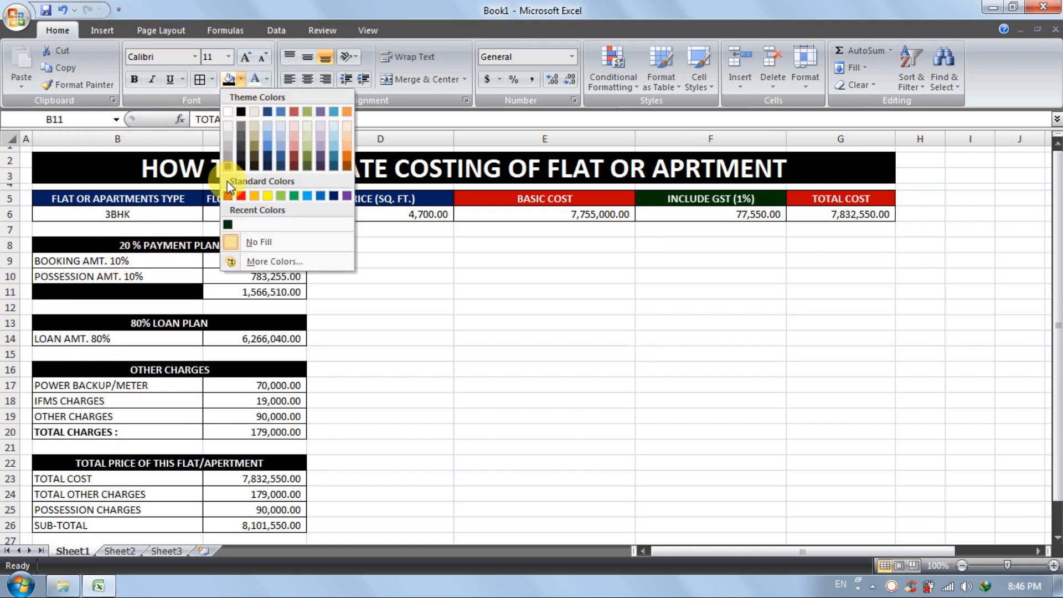
pyautogui.click(228, 224)
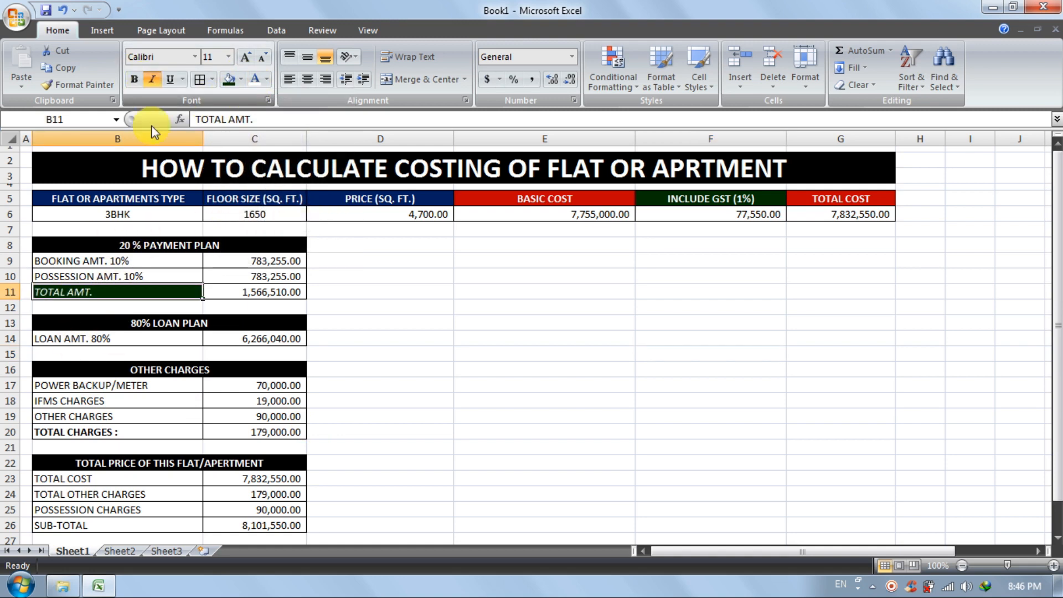
pyautogui.click(134, 80)
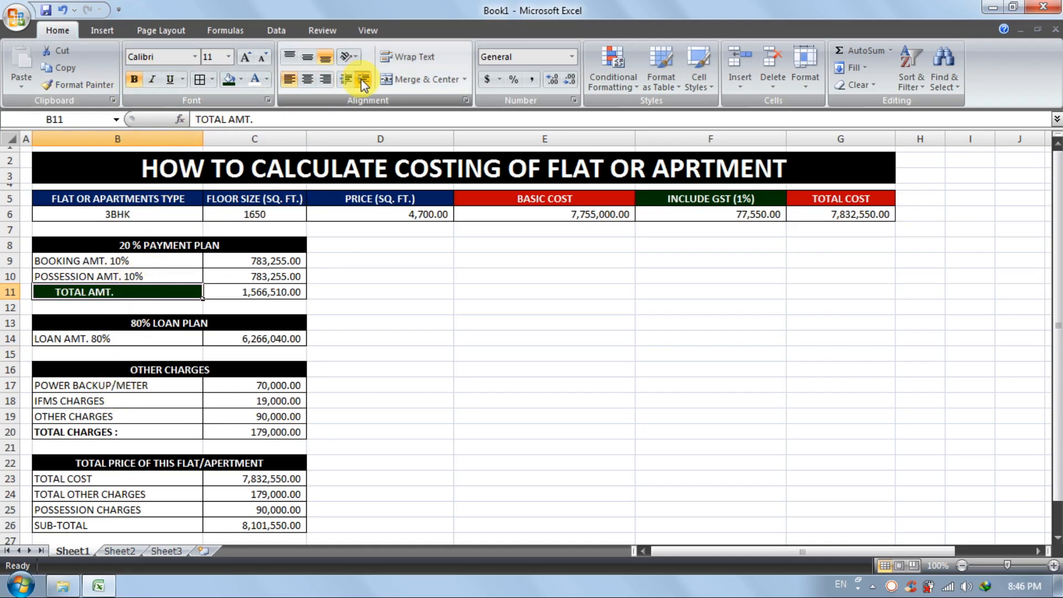
pyautogui.click(363, 80)
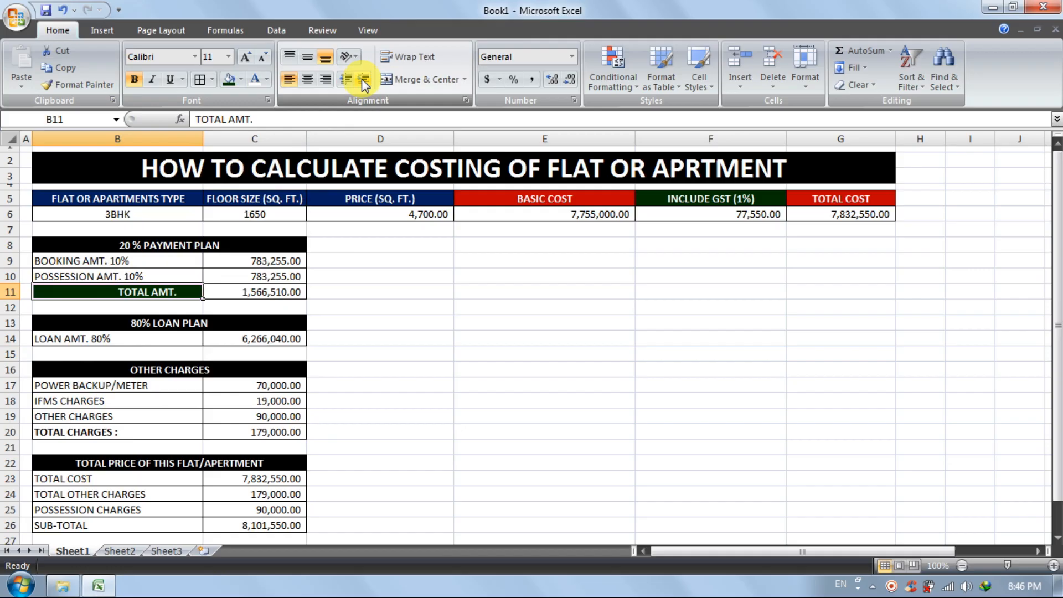
pyautogui.click(311, 400)
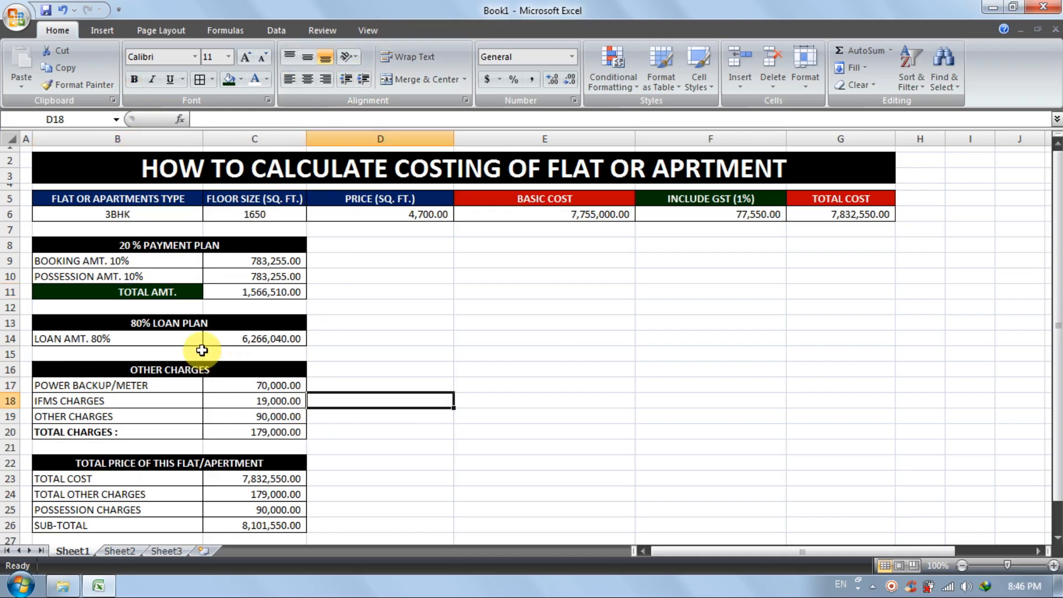
# Make the LOAN AMT. 80% label in B14 bold
pyautogui.click(138, 342)
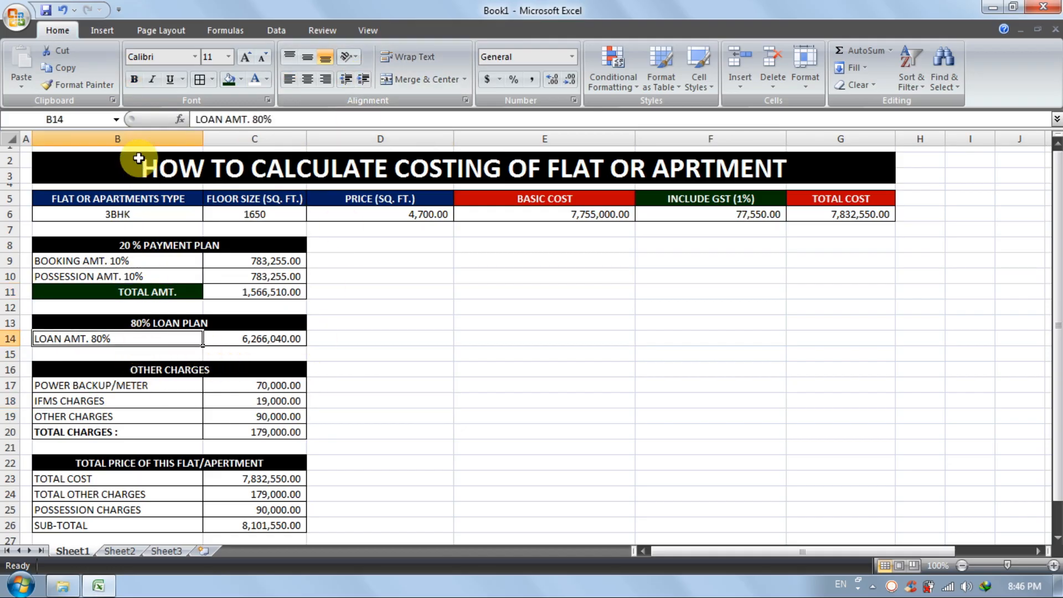
pyautogui.click(133, 80)
pyautogui.click(443, 459)
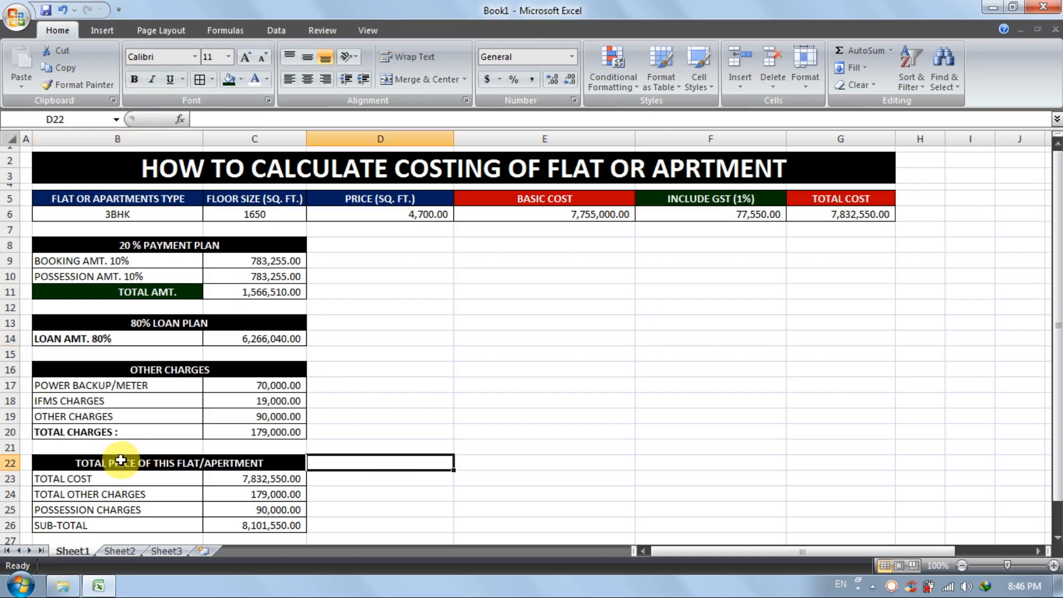
# Give the TOTAL CHARGES label in B20 a dark red fill with white text
pyautogui.click(111, 435)
pyautogui.click(241, 79)
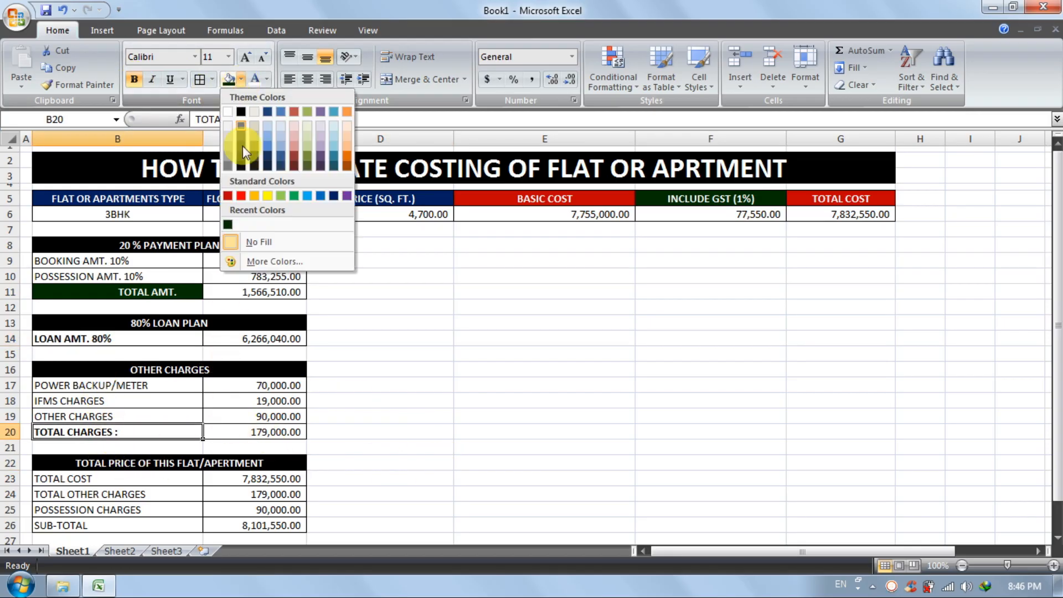
pyautogui.click(228, 196)
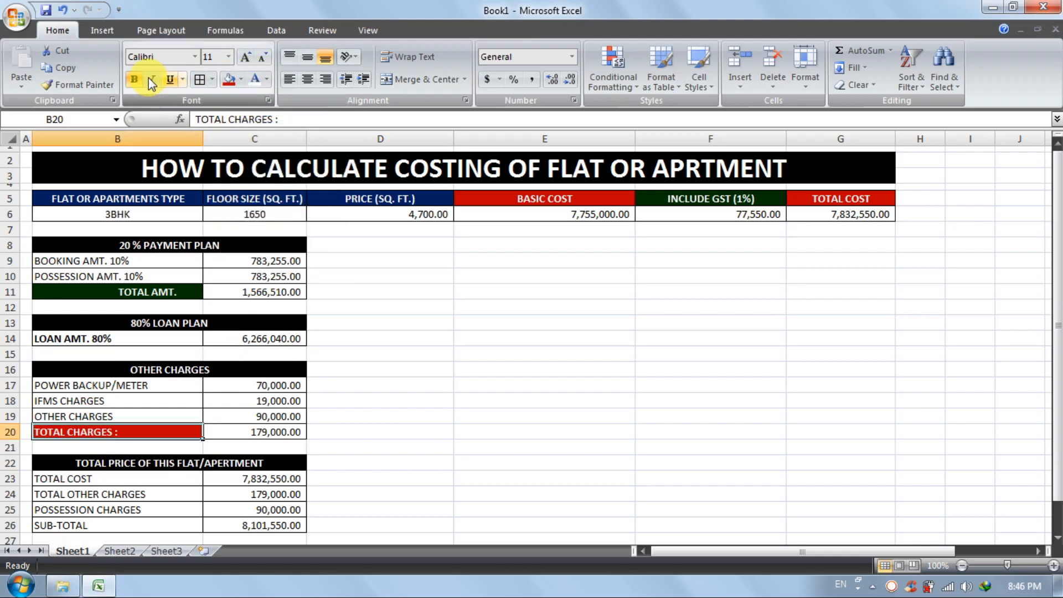
# Format the SUB-TOTAL label in B26 as bold white text on a dark blue fill
pyautogui.click(150, 526)
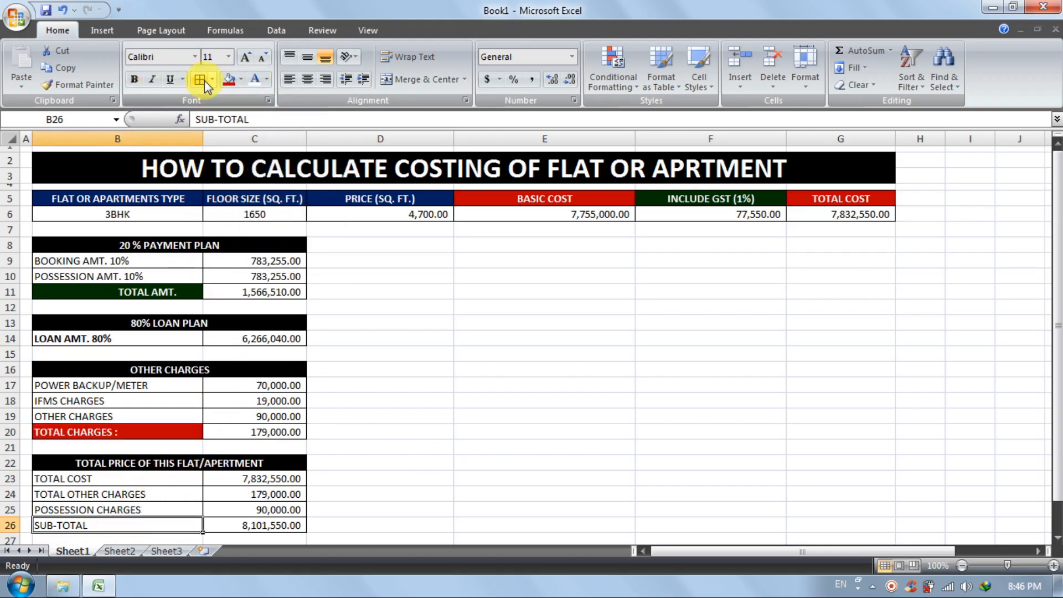
pyautogui.click(240, 82)
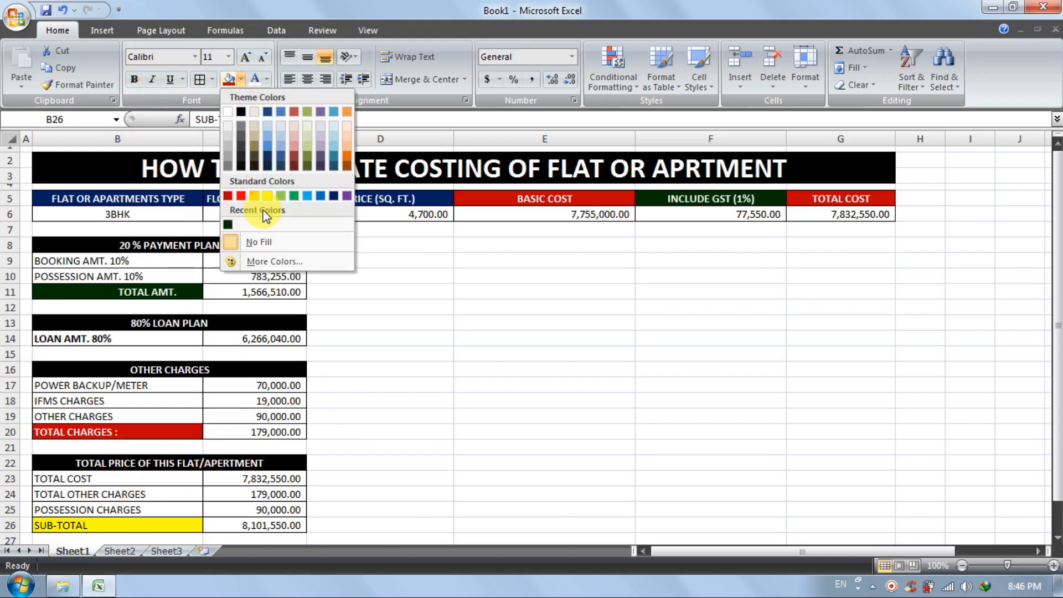
pyautogui.click(334, 193)
pyautogui.click(268, 79)
pyautogui.click(134, 81)
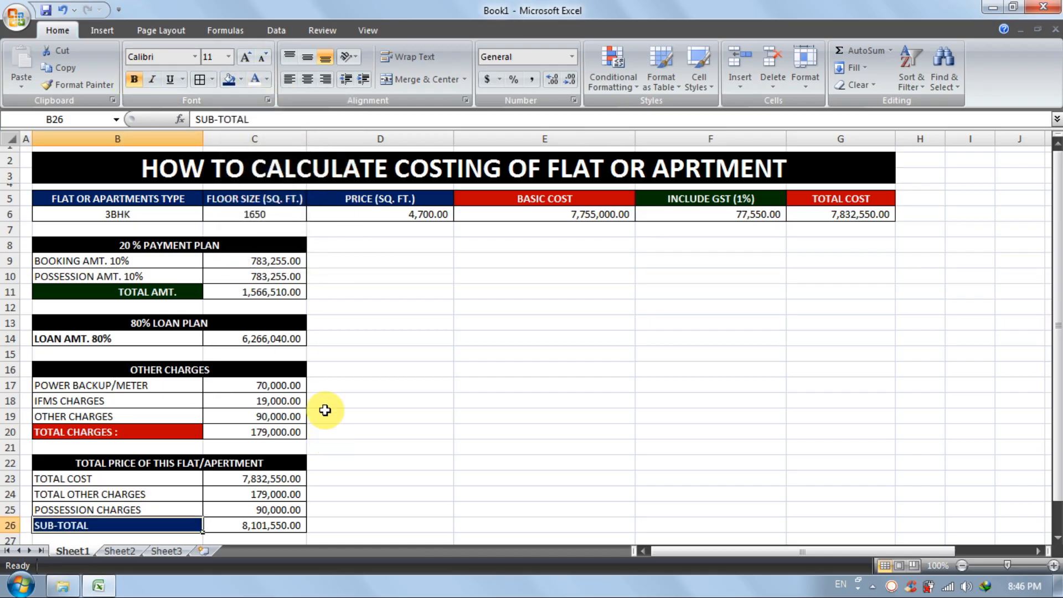
# Add a colon to the SUB-TOTAL label in B26 and indent it up to the cell's right edge
pyautogui.doubleClick(137, 523)
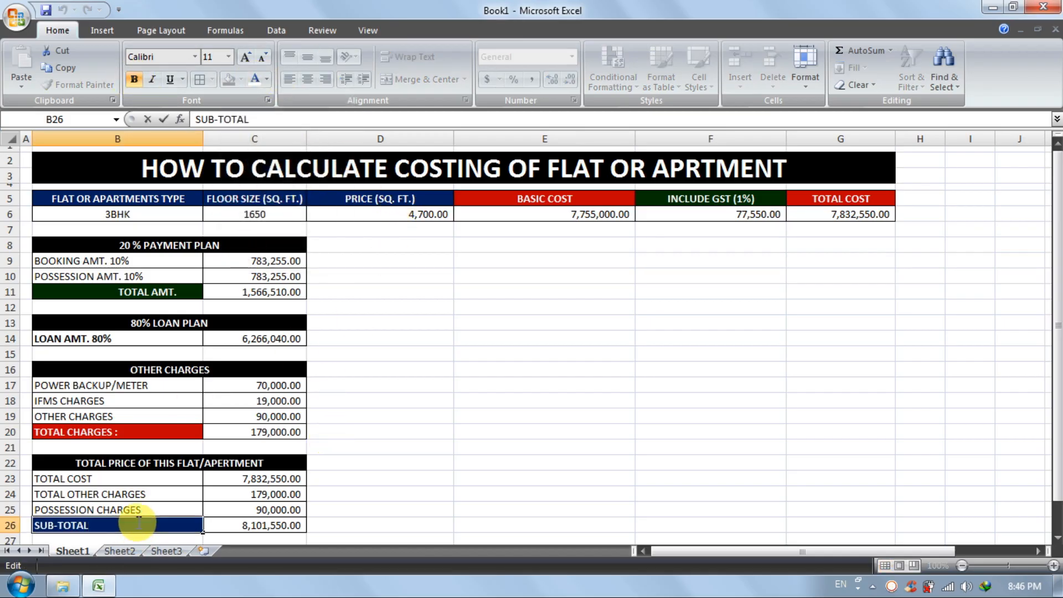
pyautogui.click(325, 493)
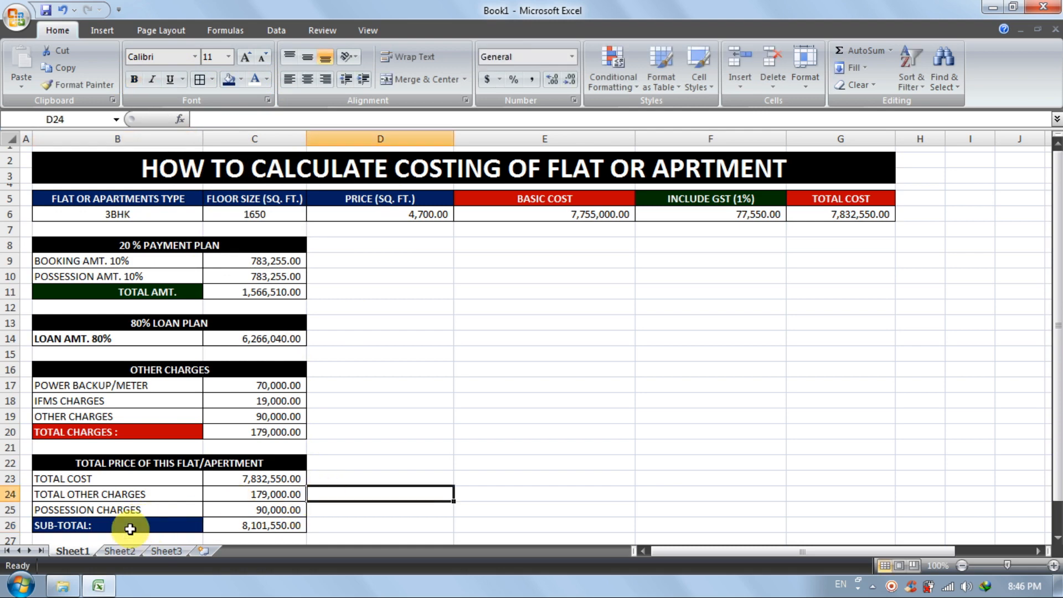
pyautogui.click(166, 525)
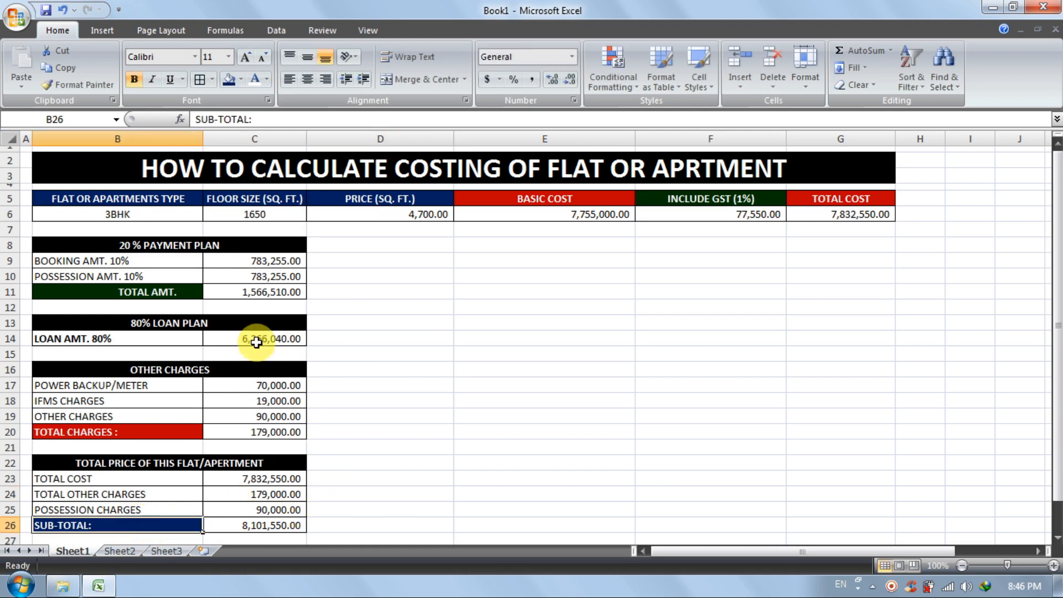
pyautogui.click(366, 80)
# Indent the TOTAL CHARGES label in B20 up to the cell's right edge
pyautogui.doubleClick(154, 432)
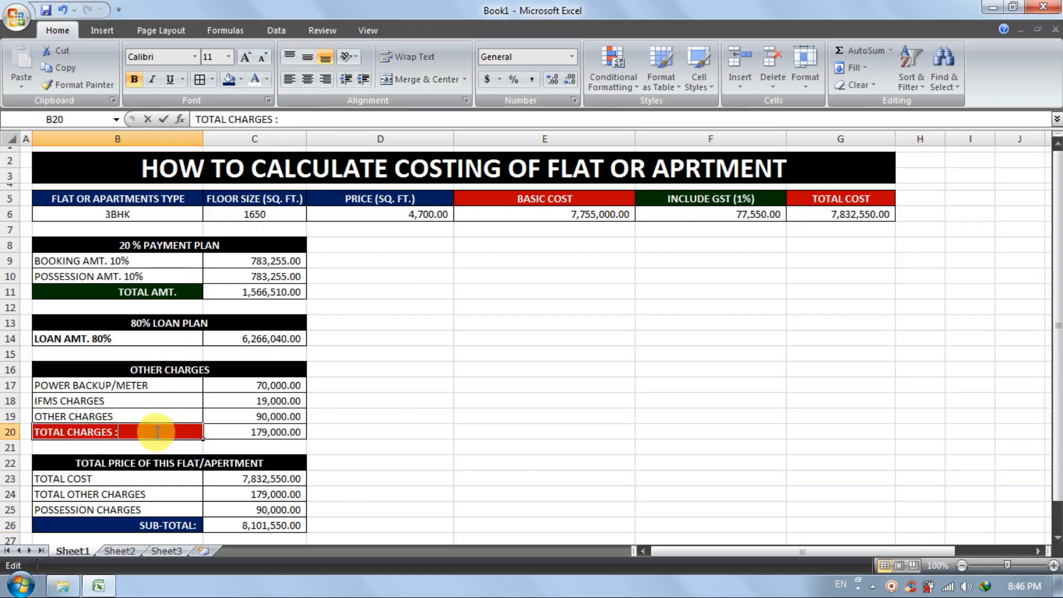
pyautogui.click(275, 418)
pyautogui.click(159, 433)
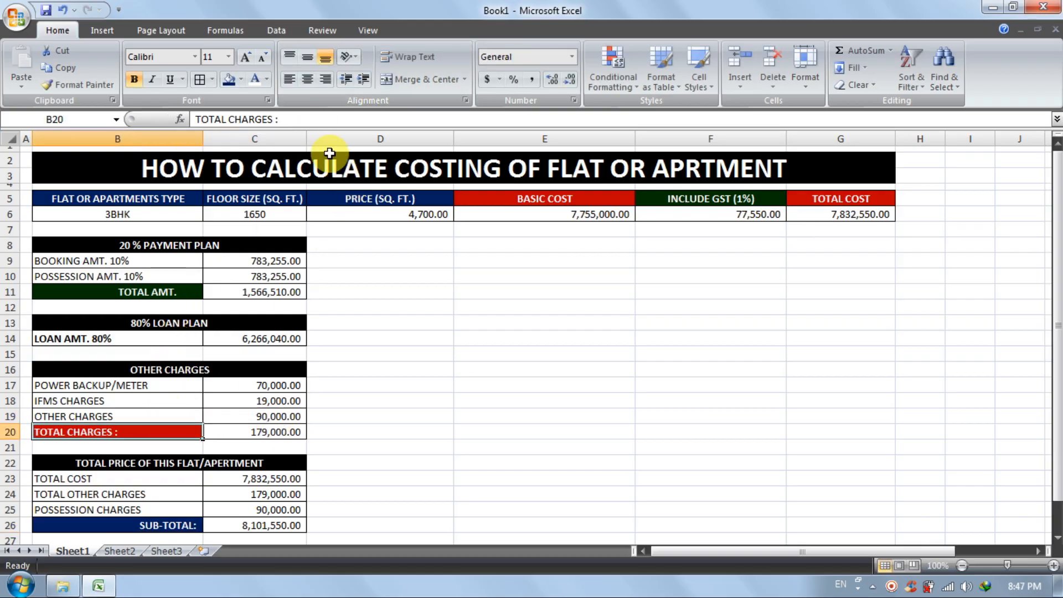
pyautogui.click(362, 83)
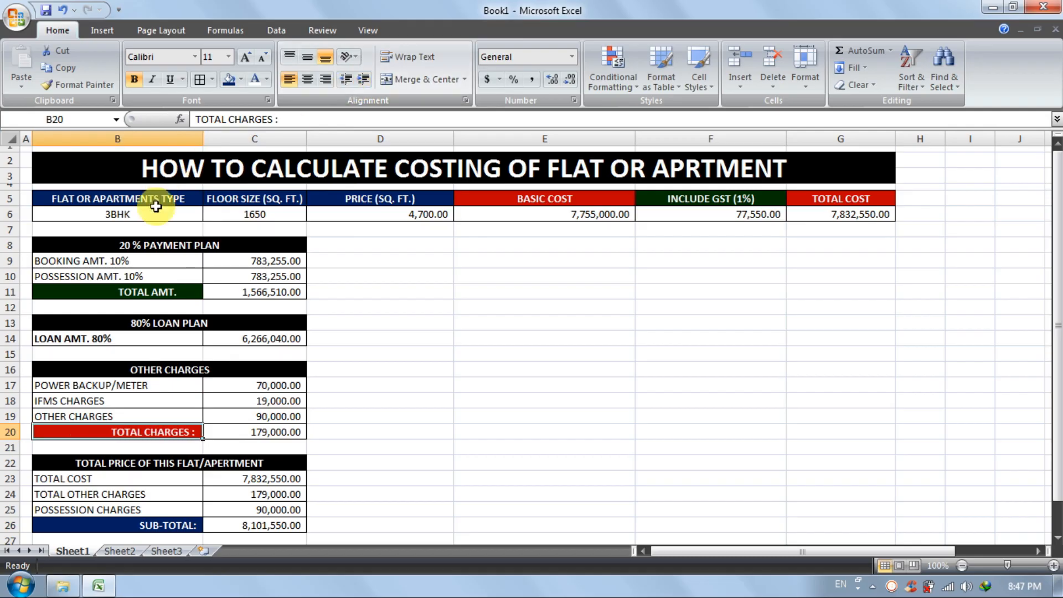
# Change the label in B11 to "TOTAL AMT. :" and indent it further to the cell's right edge
pyautogui.doubleClick(177, 289)
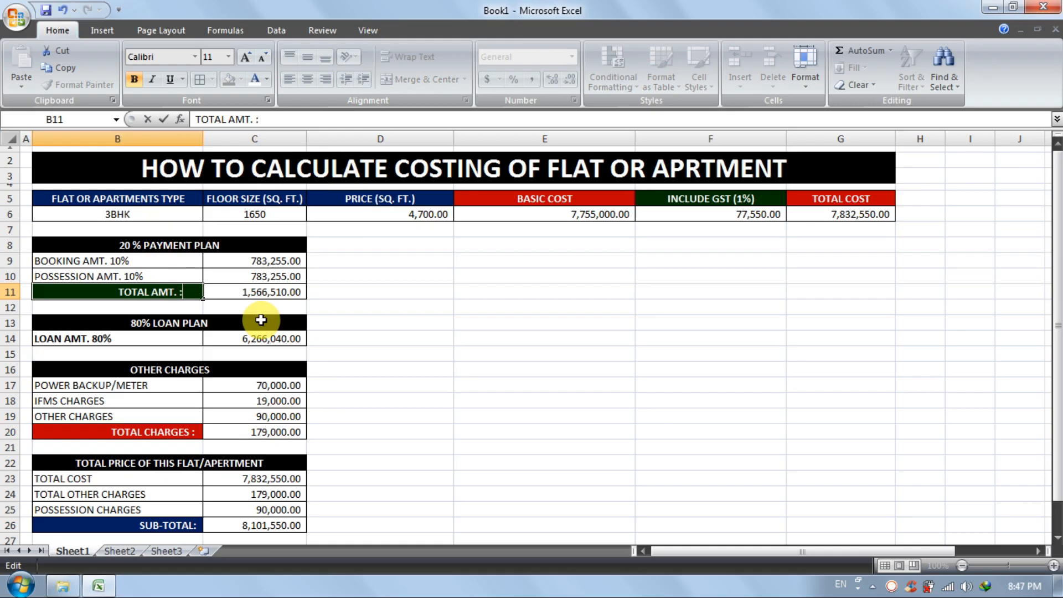
pyautogui.click(459, 324)
pyautogui.click(194, 297)
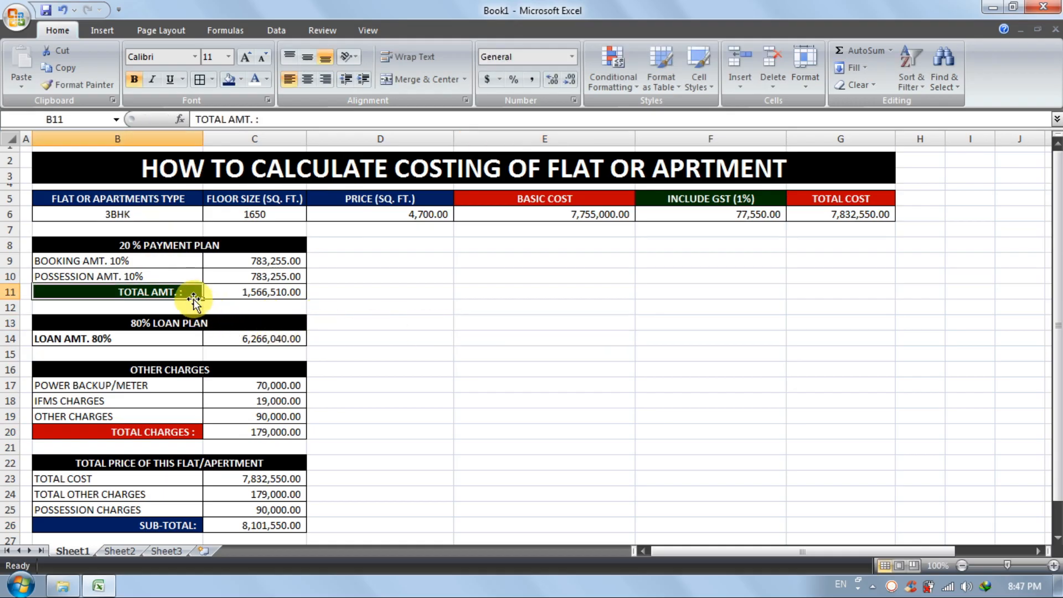
pyautogui.click(365, 82)
pyautogui.click(364, 82)
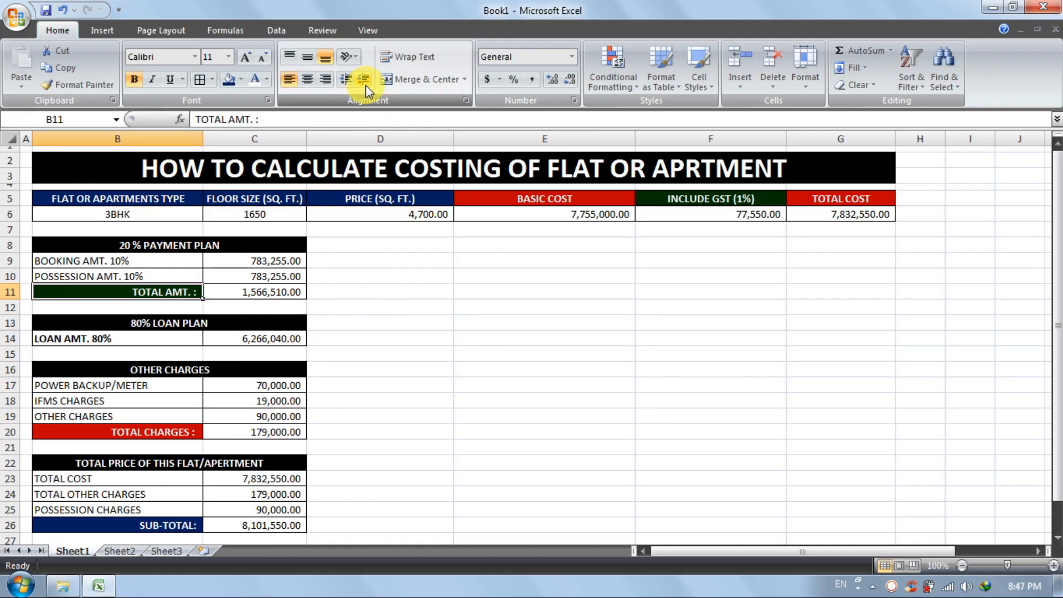
pyautogui.click(563, 414)
pyautogui.click(705, 399)
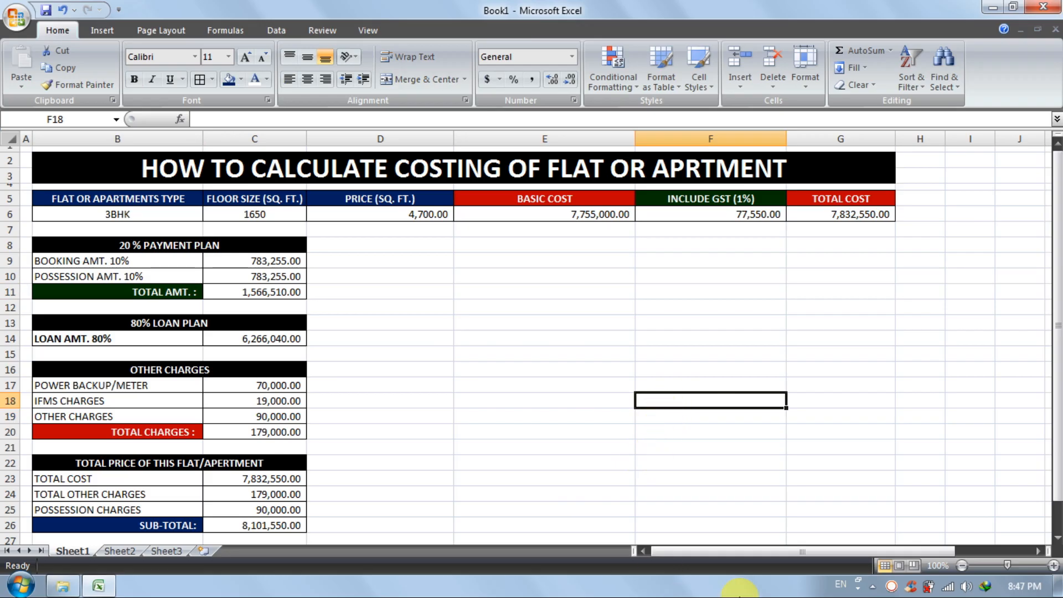
# Merge and centre cells E8:G8 and enter the heading MY PAYMENTS
pyautogui.click(645, 337)
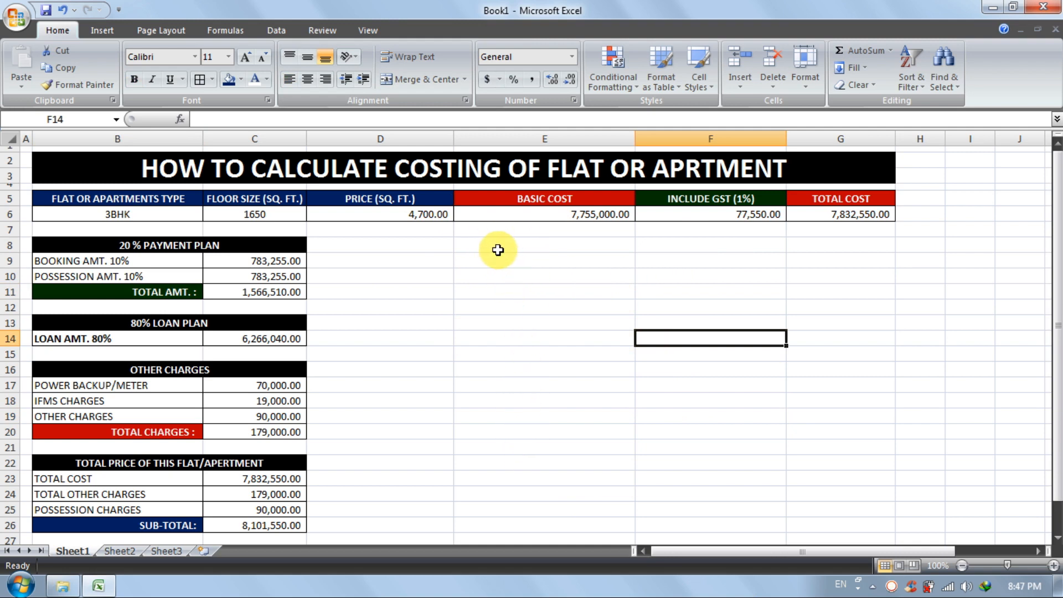
pyautogui.moveTo(541, 249); pyautogui.dragTo(805, 242)
pyautogui.click(440, 82)
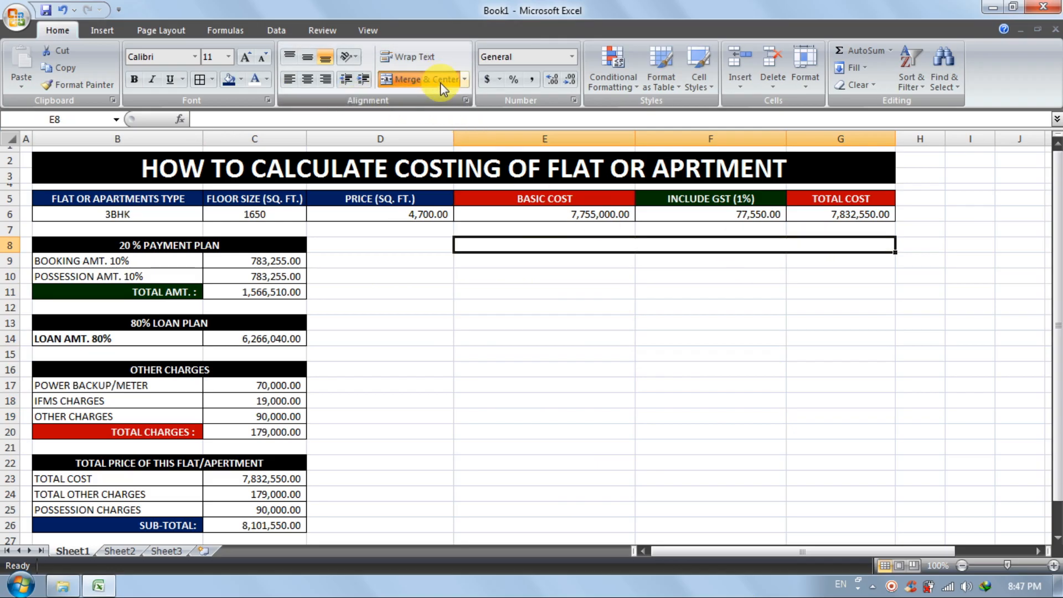
pyautogui.write('MY')
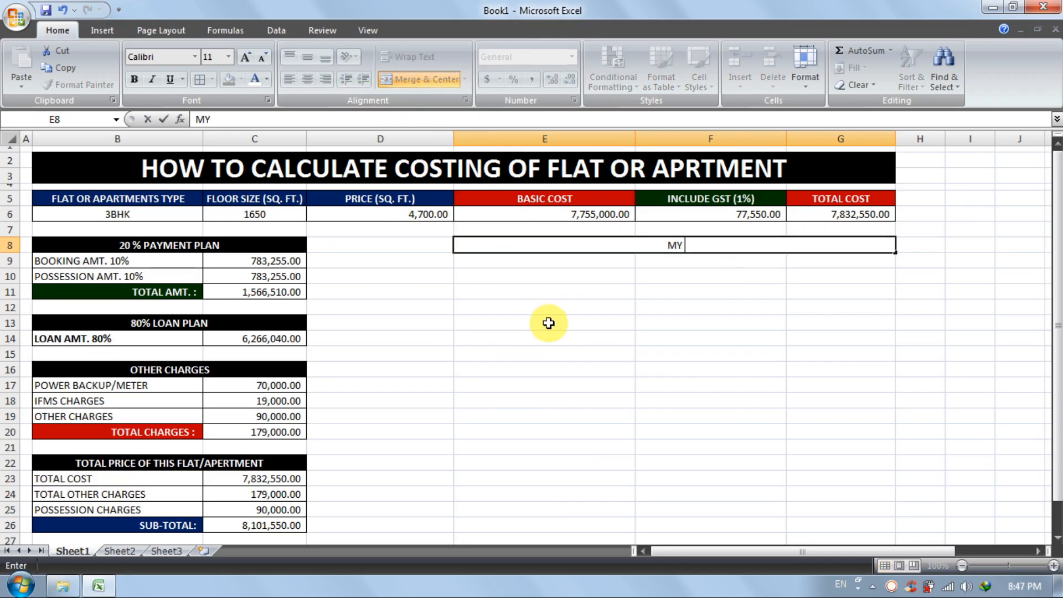
pyautogui.write(' PAYME')
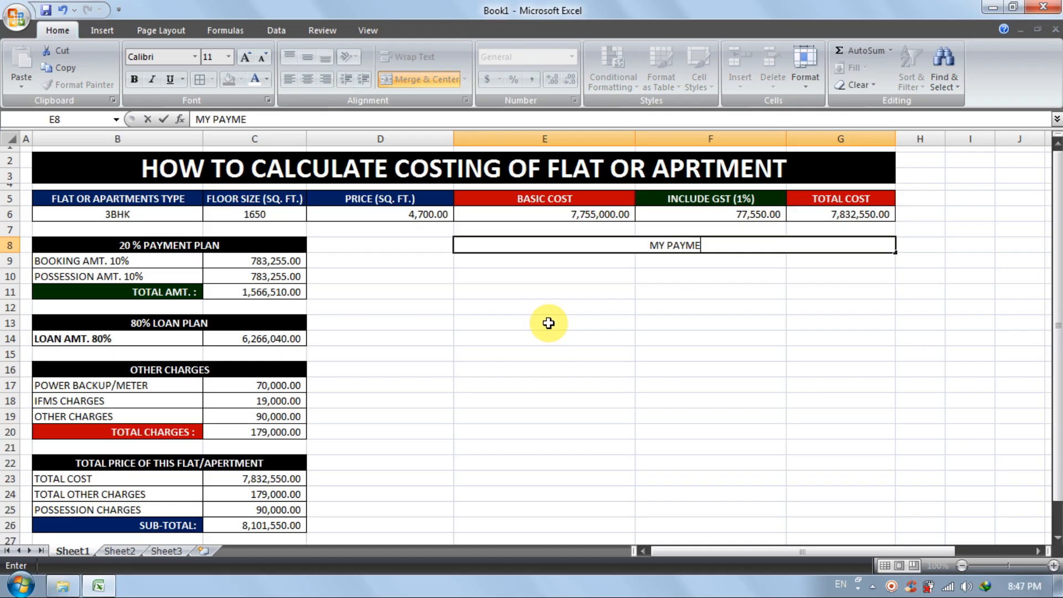
pyautogui.write('NTS')
pyautogui.press('Return')
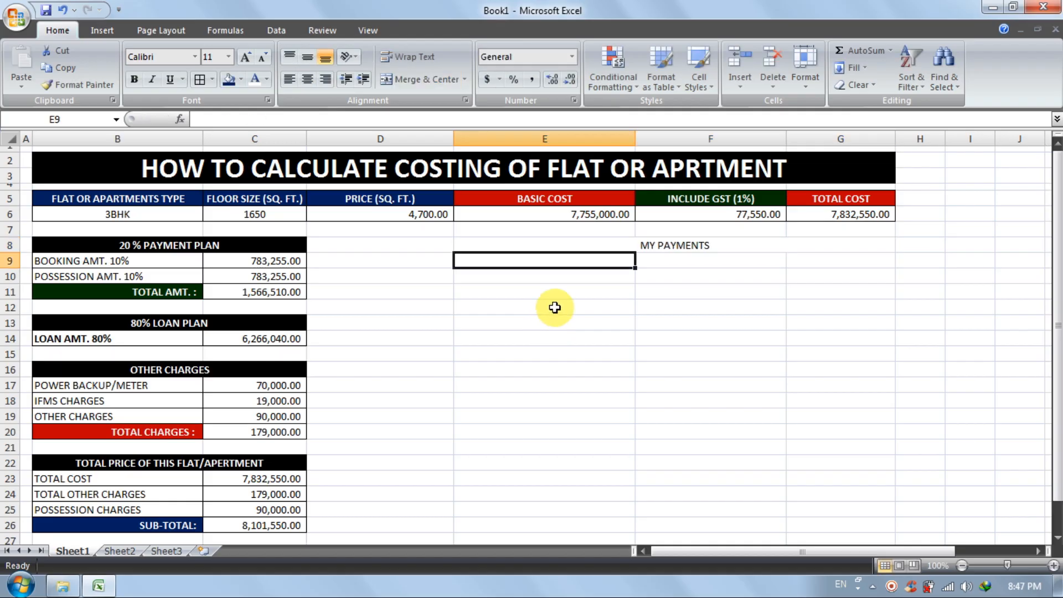
# Copy the 20% payment plan heading's formatting onto MY PAYMENTS and merge and centre it across E8:G8 again
pyautogui.click(631, 247)
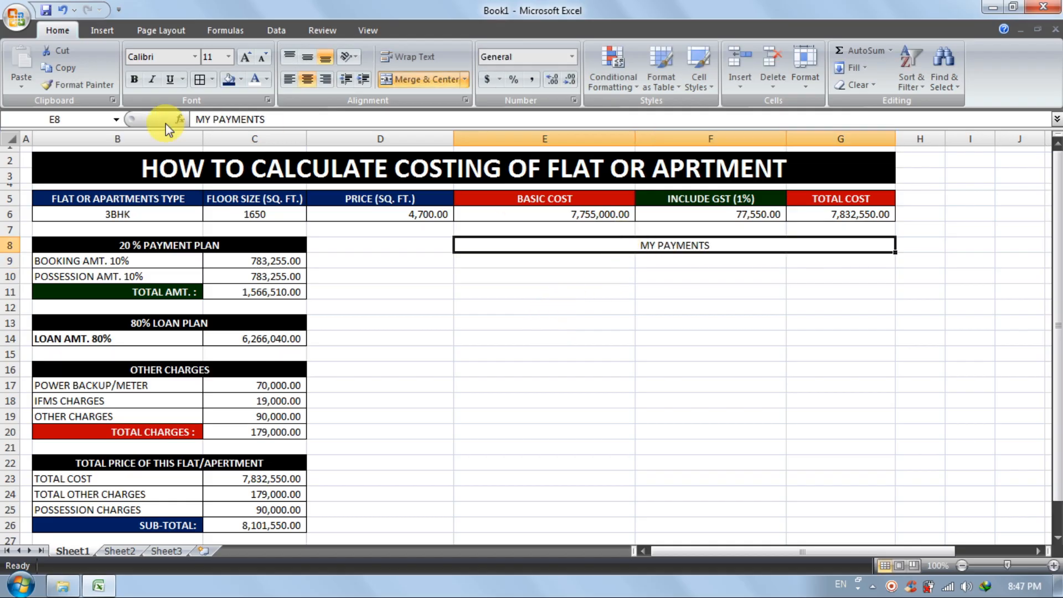
pyautogui.click(194, 246)
pyautogui.click(83, 85)
pyautogui.click(621, 245)
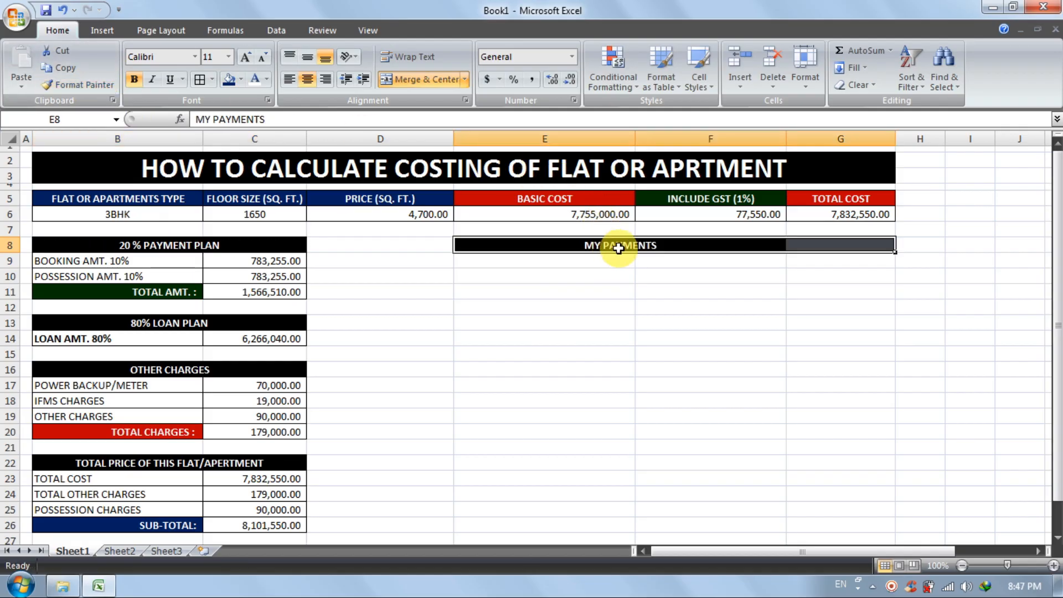
pyautogui.click(398, 81)
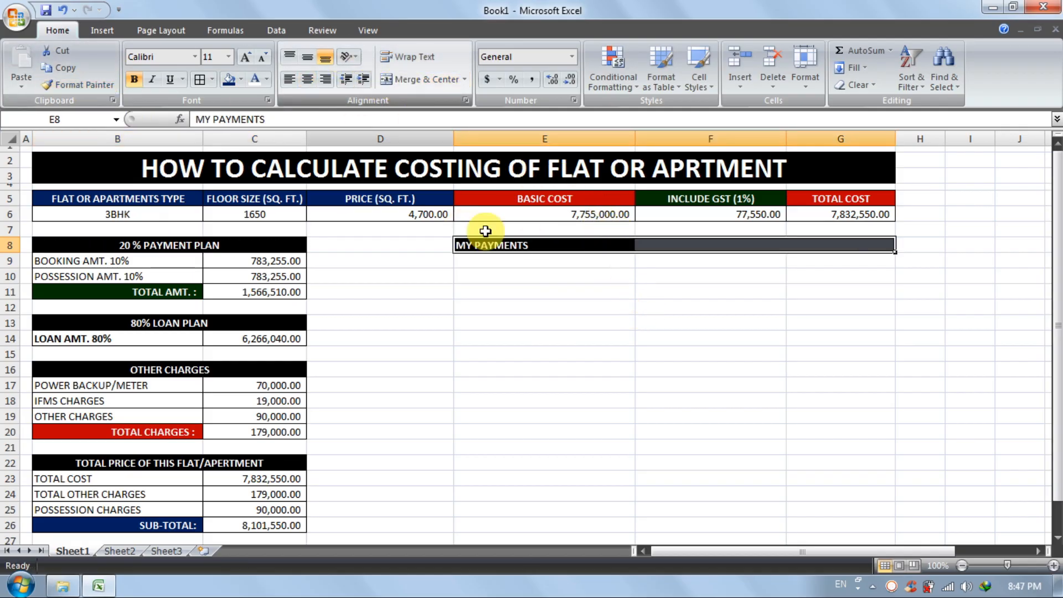
pyautogui.click(427, 80)
# Enter the column headings DATE, CHEQUE NO. and PAYMENT in E9:G9 under MY PAYMENTS
pyautogui.click(528, 267)
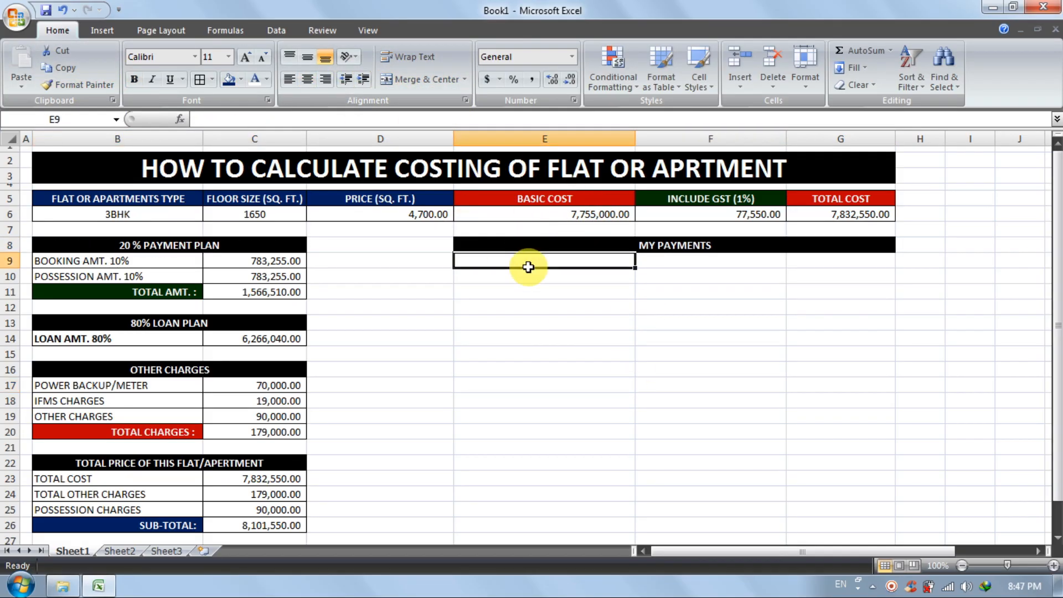
pyautogui.write('DATE')
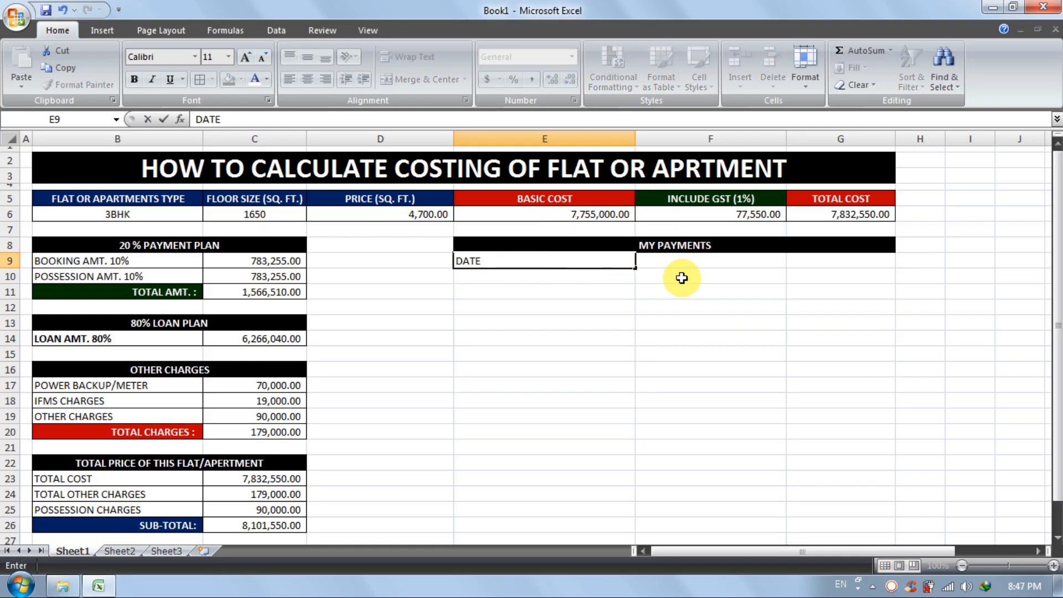
pyautogui.press('Tab')
pyautogui.write('CH')
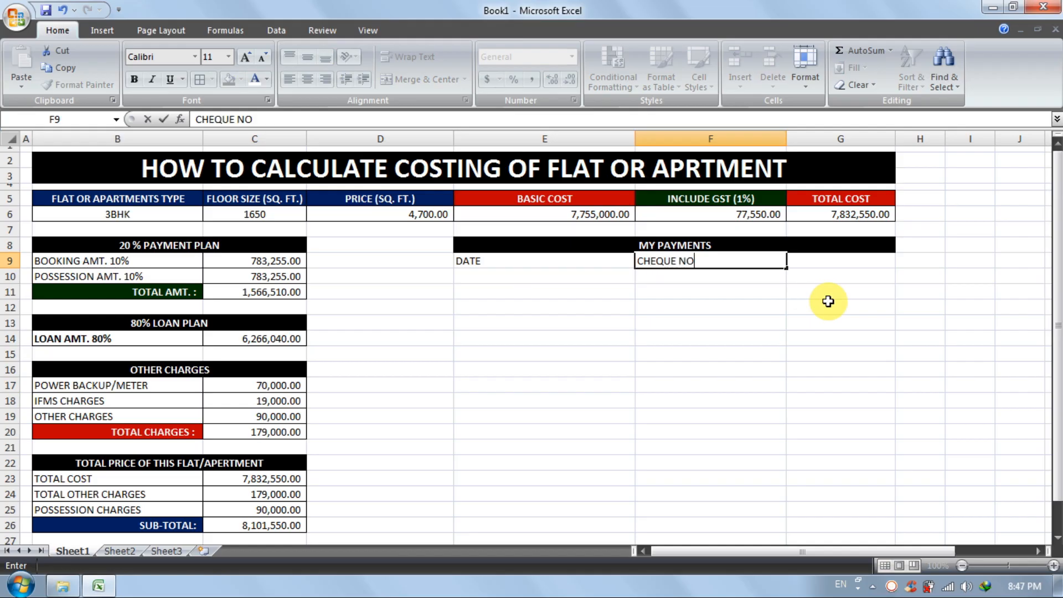
pyautogui.press('Tab')
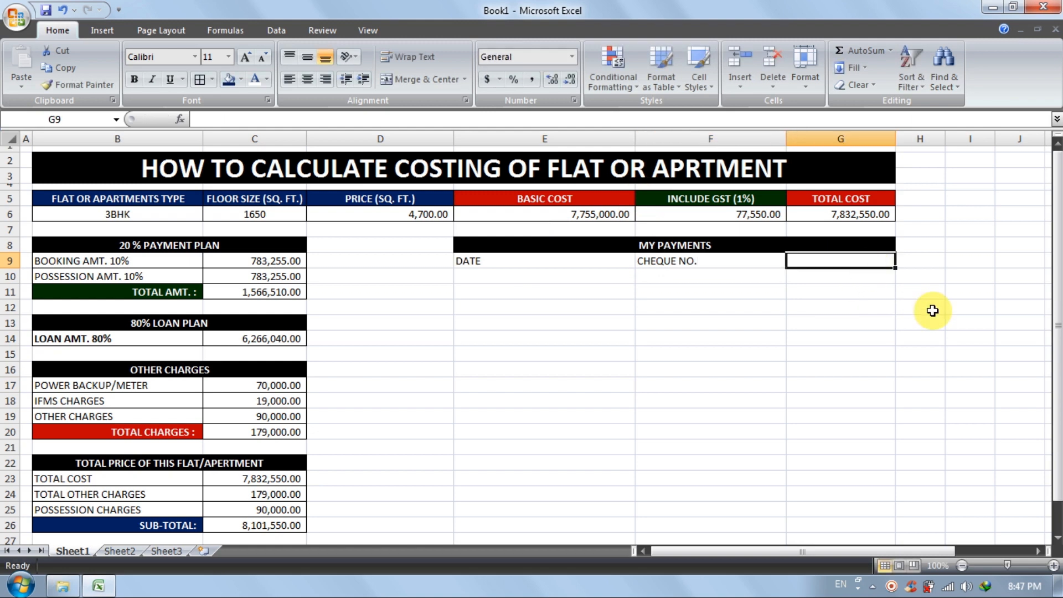
pyautogui.write('PAYMENT')
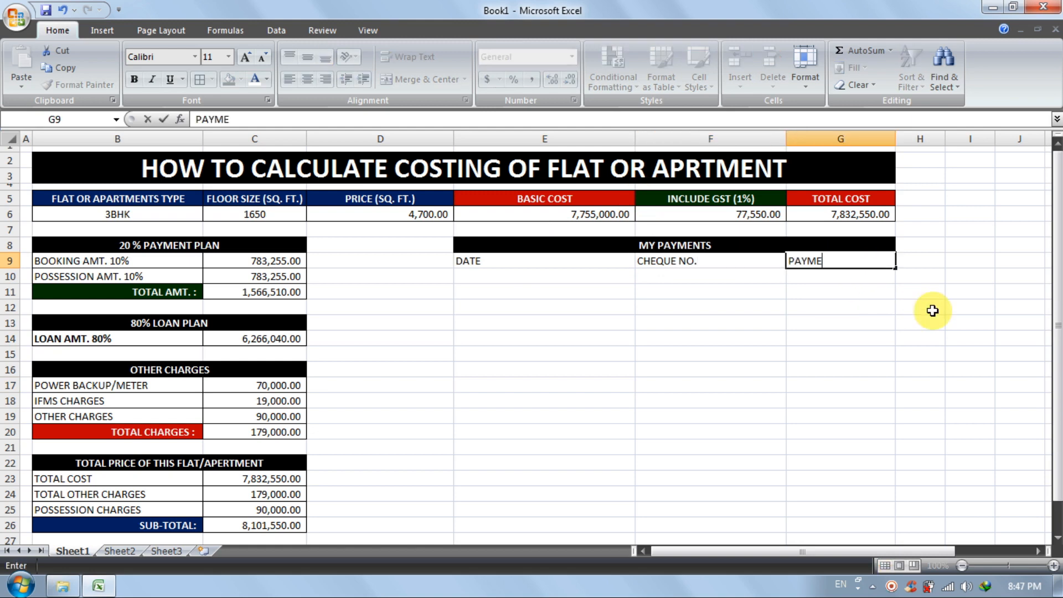
# Change the middle column heading in F9 to BANK/CASH/CARD
pyautogui.doubleClick(695, 257)
pyautogui.moveTo(696, 261); pyautogui.dragTo(637, 259)
pyautogui.write('BANK/CASH')
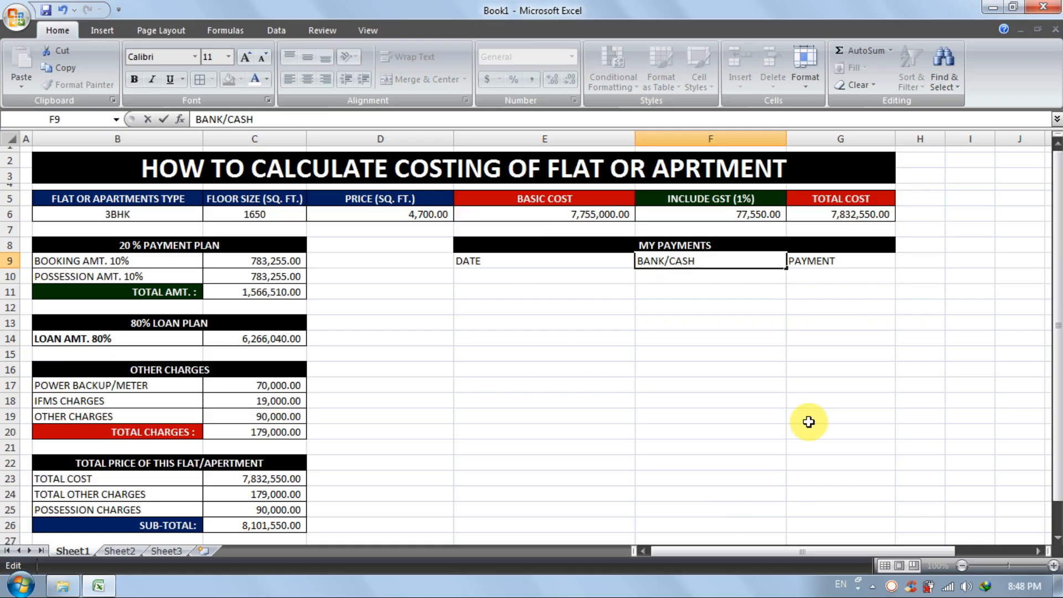
pyautogui.click(736, 339)
pyautogui.click(703, 262)
pyautogui.doubleClick(704, 262)
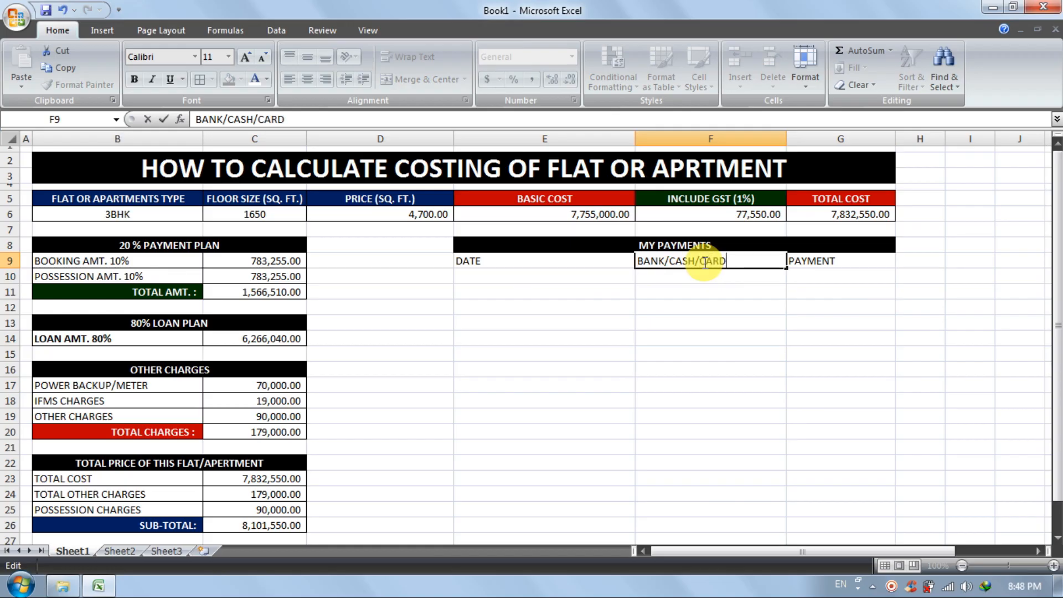
pyautogui.write('/CARD')
pyautogui.press('Return')
pyautogui.click(705, 294)
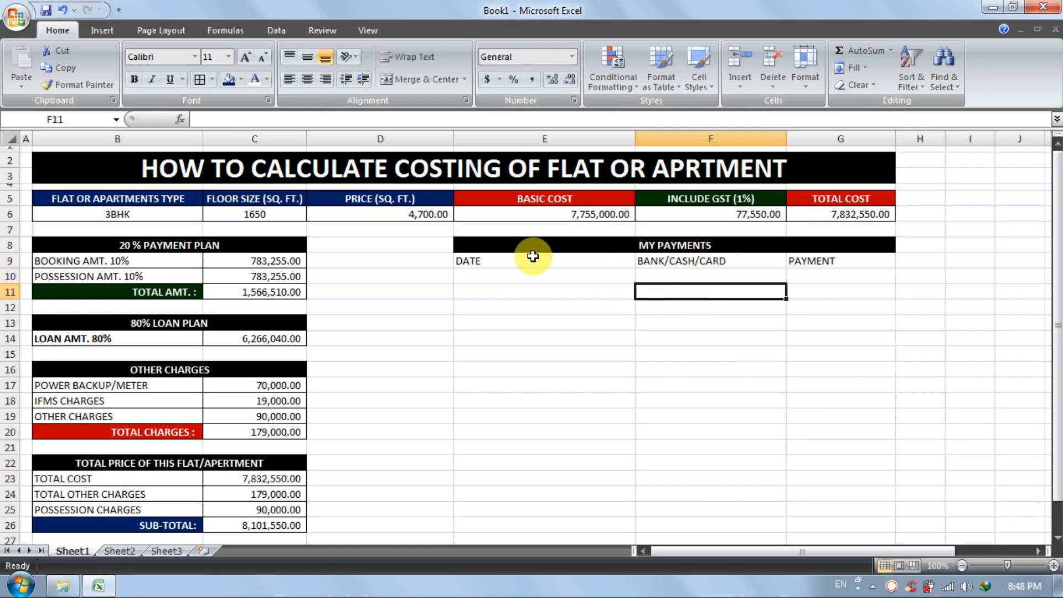
pyautogui.click(532, 257)
pyautogui.click(472, 325)
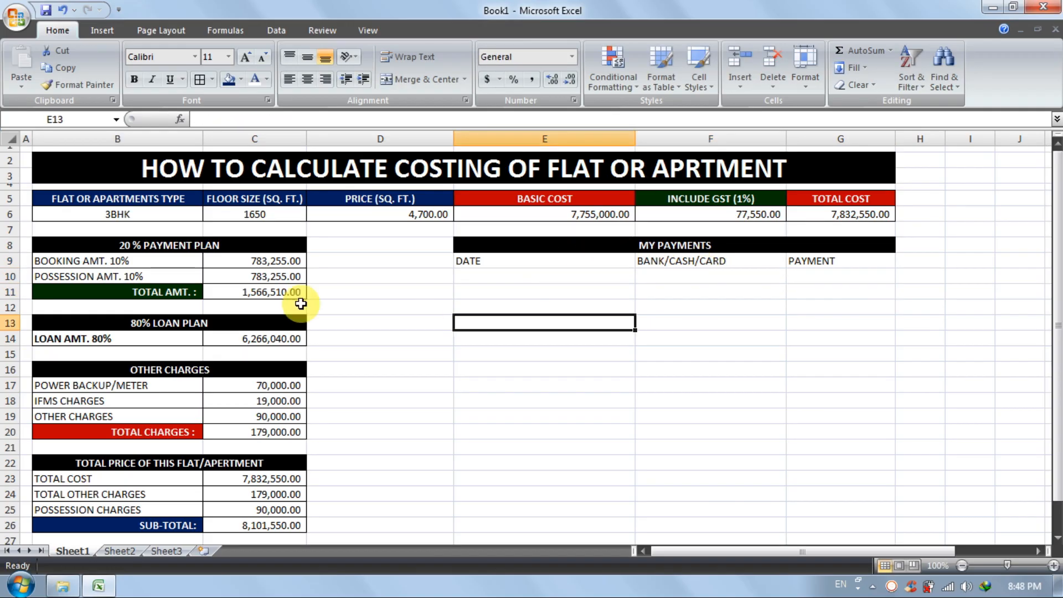
# Copy the BASIC COST heading's formatting onto DATE and the INCLUDE GST (1%) heading's formatting onto BANK/CASH/CARD
pyautogui.click(527, 200)
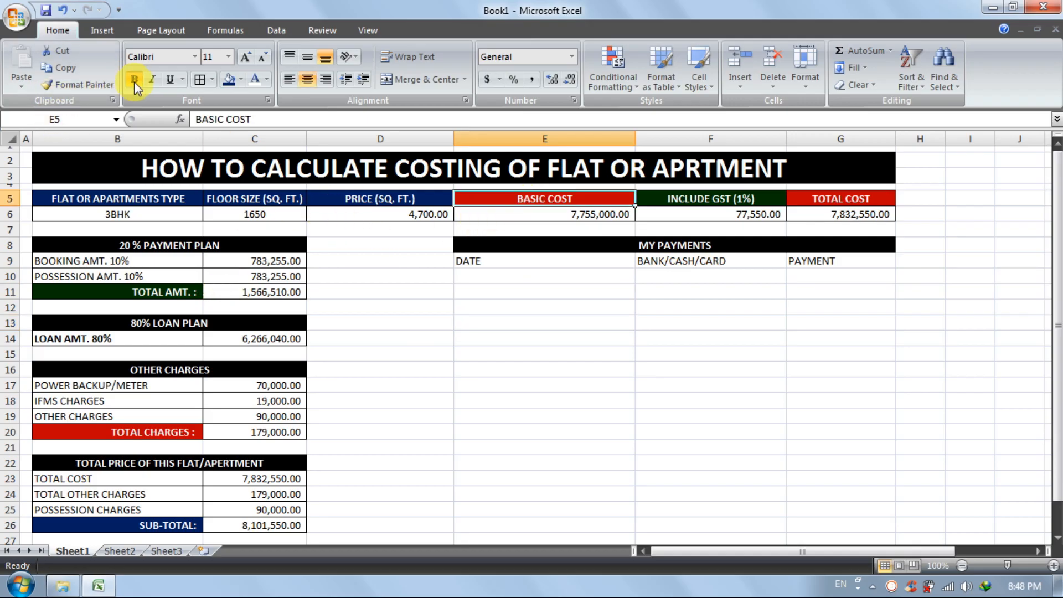
pyautogui.click(78, 84)
pyautogui.click(542, 261)
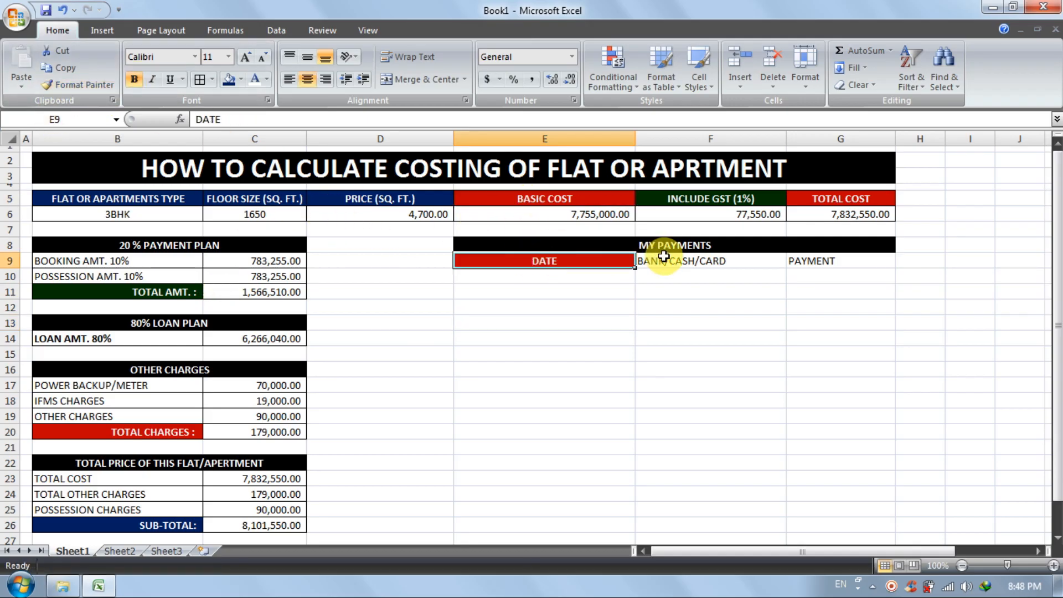
pyautogui.click(653, 258)
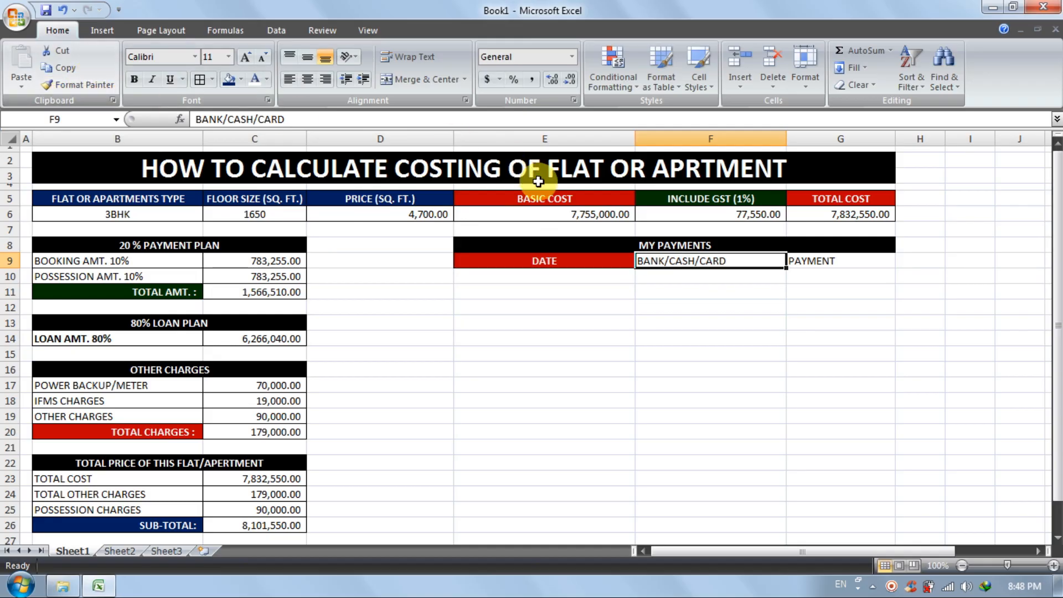
pyautogui.click(653, 199)
pyautogui.click(77, 84)
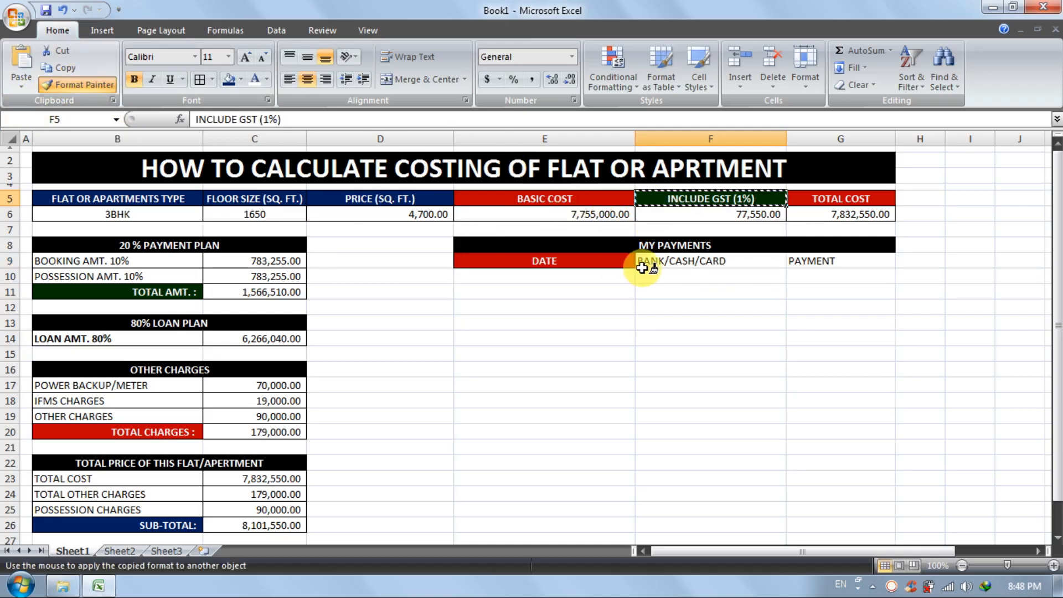
pyautogui.click(670, 261)
pyautogui.click(842, 199)
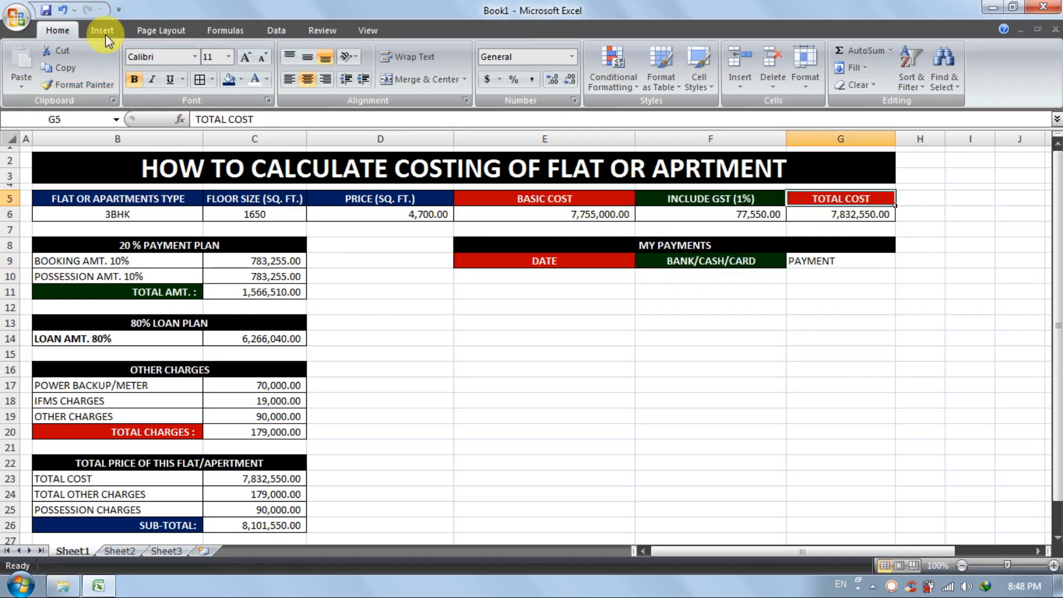
pyautogui.click(57, 86)
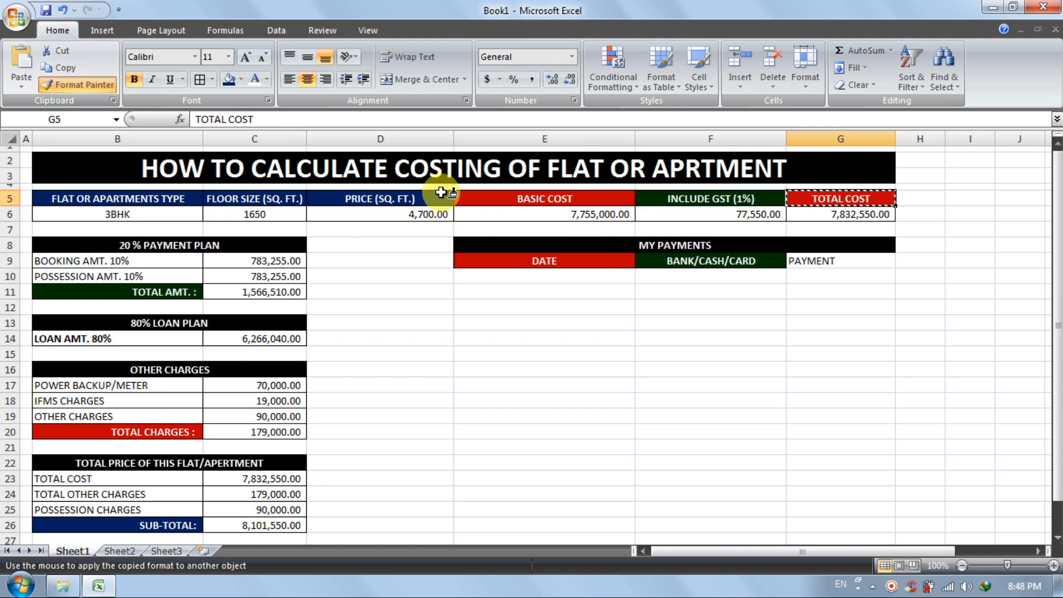
pyautogui.press('Escape')
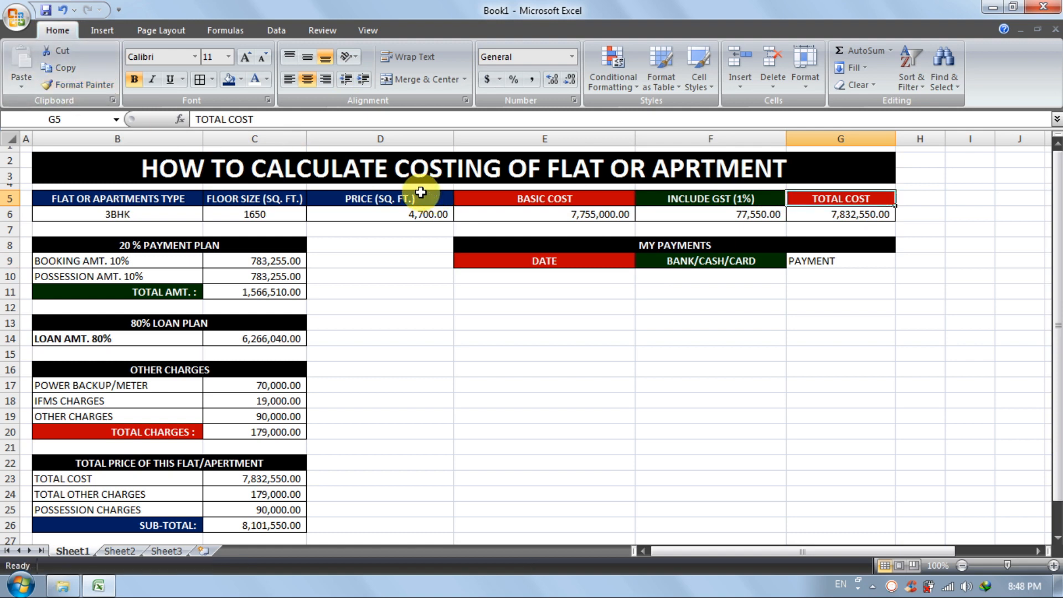
# Copy the PRICE (SQ. FT.) heading's formatting onto the PAYMENT heading in G9
pyautogui.click(418, 213)
pyautogui.click(416, 200)
pyautogui.click(59, 84)
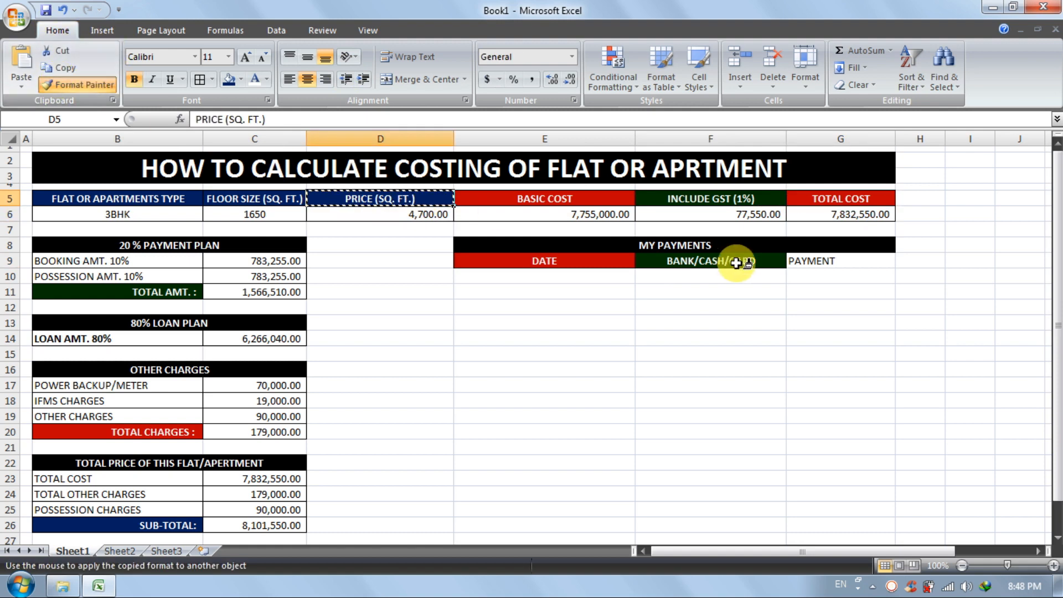
pyautogui.click(803, 260)
# Add all borders to the payments table cells E9:G26
pyautogui.click(842, 277)
pyautogui.moveTo(855, 261)
pyautogui.mouseDown()
pyautogui.moveTo(852, 448)
pyautogui.moveTo(591, 531)
pyautogui.mouseUp()
pyautogui.click(200, 79)
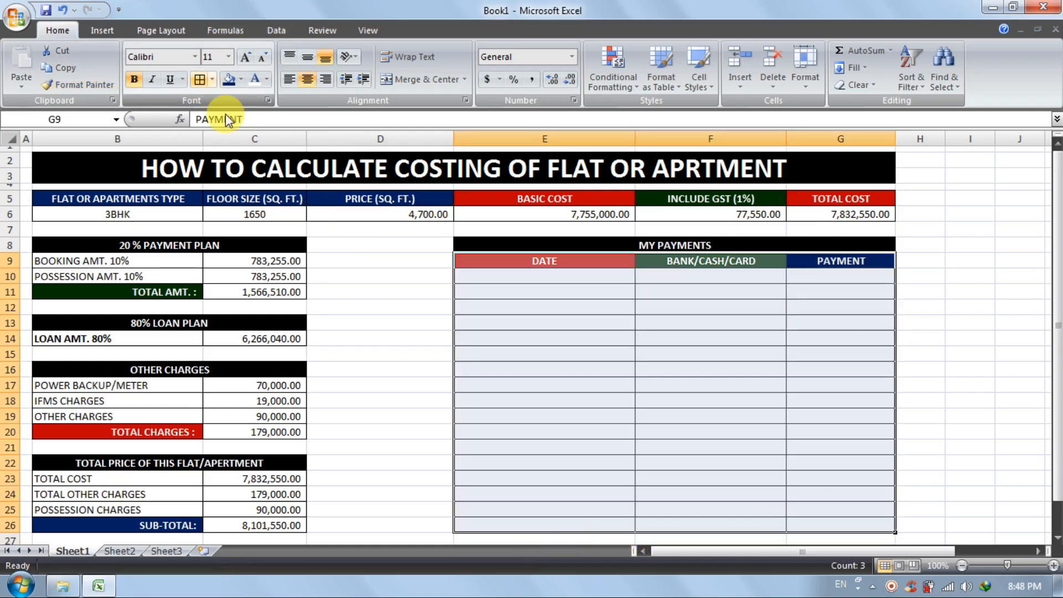
pyautogui.click(699, 385)
# Enter the date 1-FEB-2019 in E10 and the payment method BY CHEQUE in F10
pyautogui.click(560, 277)
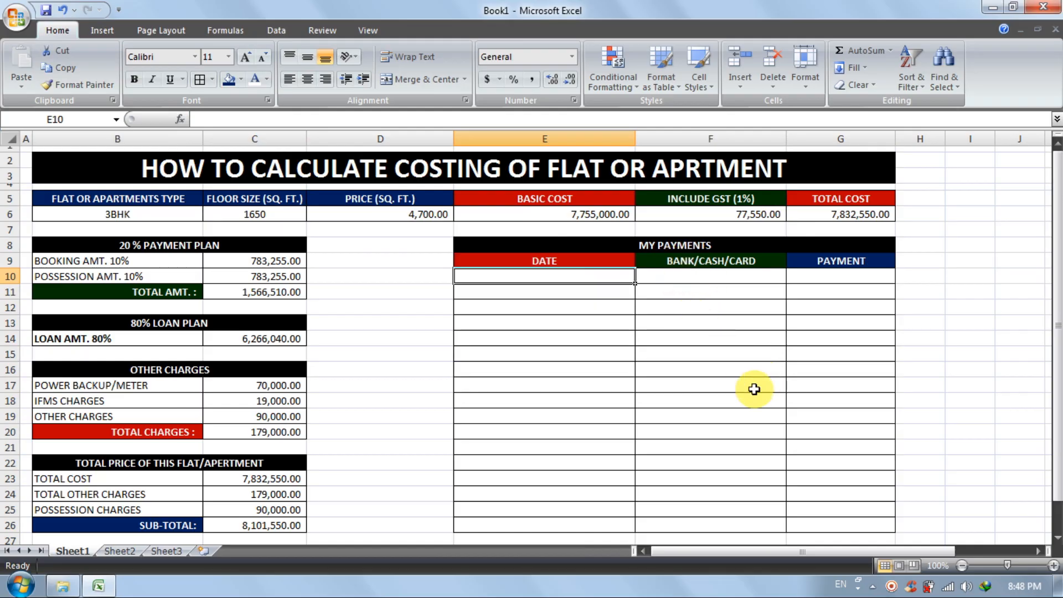
pyautogui.write('1-FEB-2019')
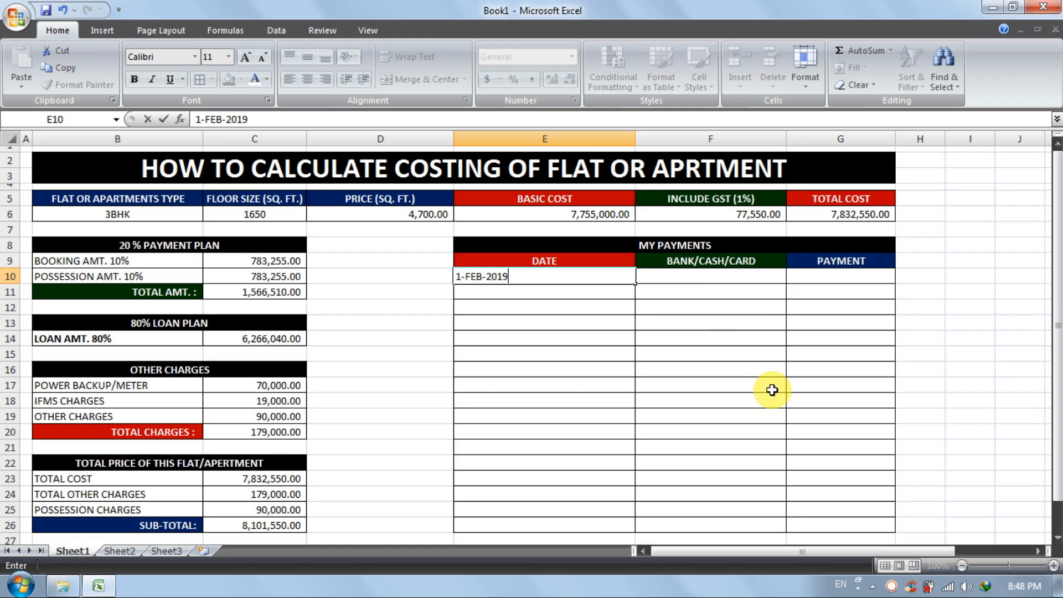
pyautogui.press('Return')
pyautogui.click(710, 277)
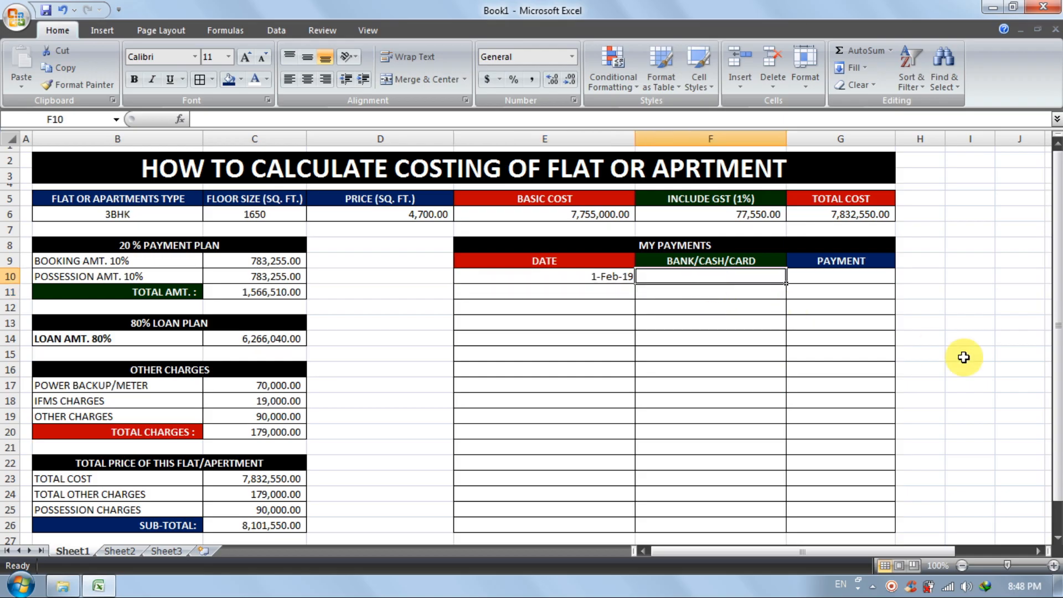
pyautogui.write('BY CHEQUE')
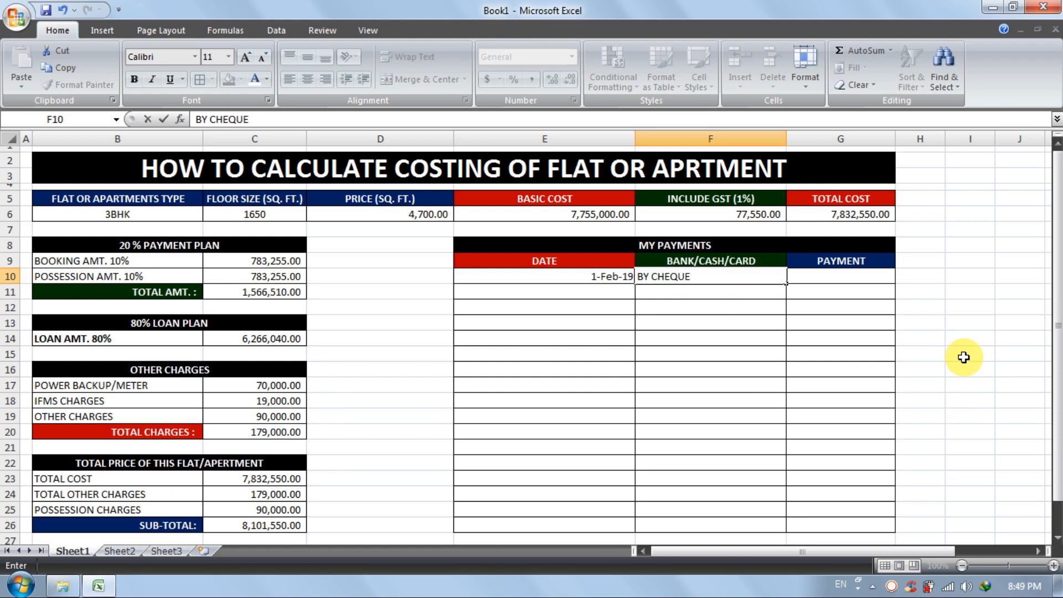
pyautogui.press('Return')
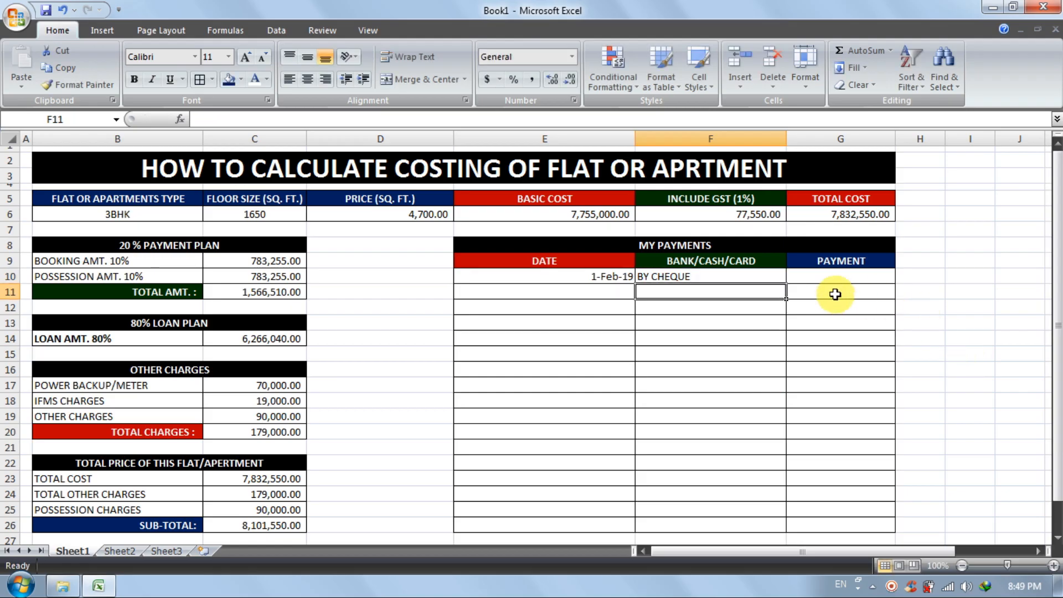
# Calculate the first payment in G10 as 10% of the total cost with =G6*10%
pyautogui.click(807, 277)
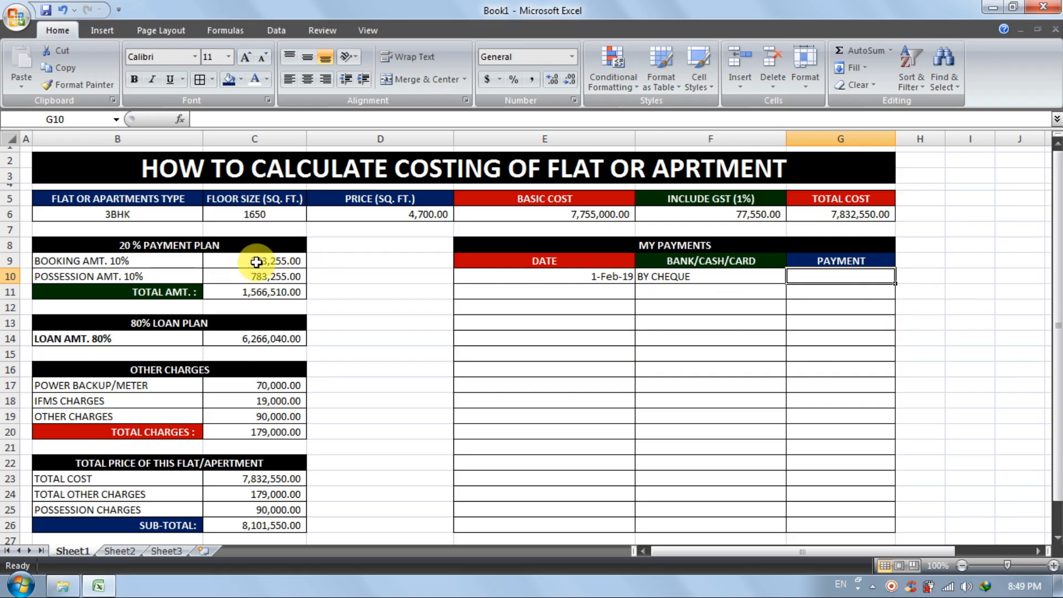
pyautogui.write('=')
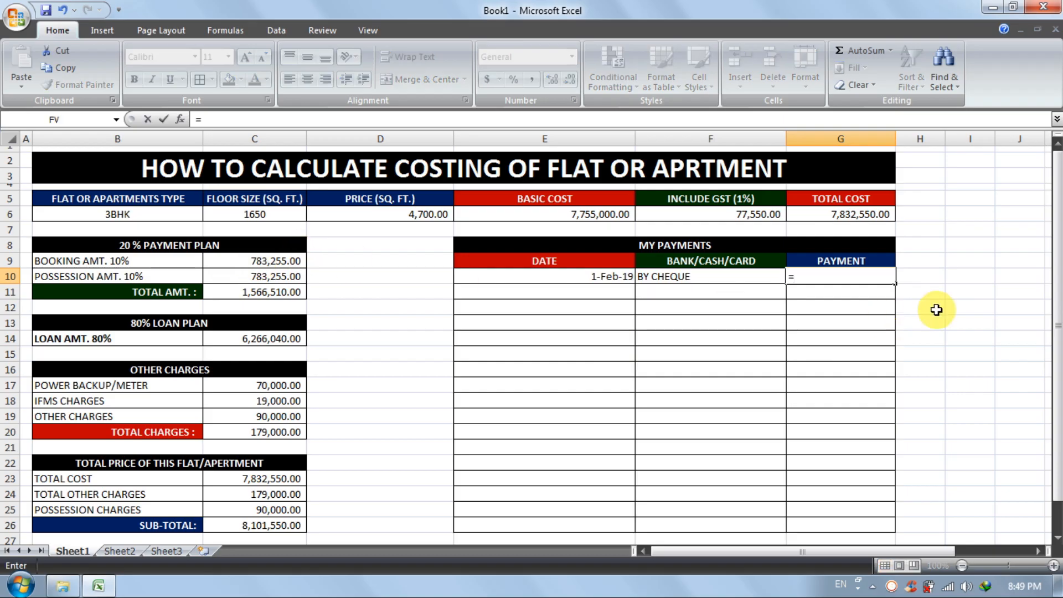
pyautogui.click(829, 215)
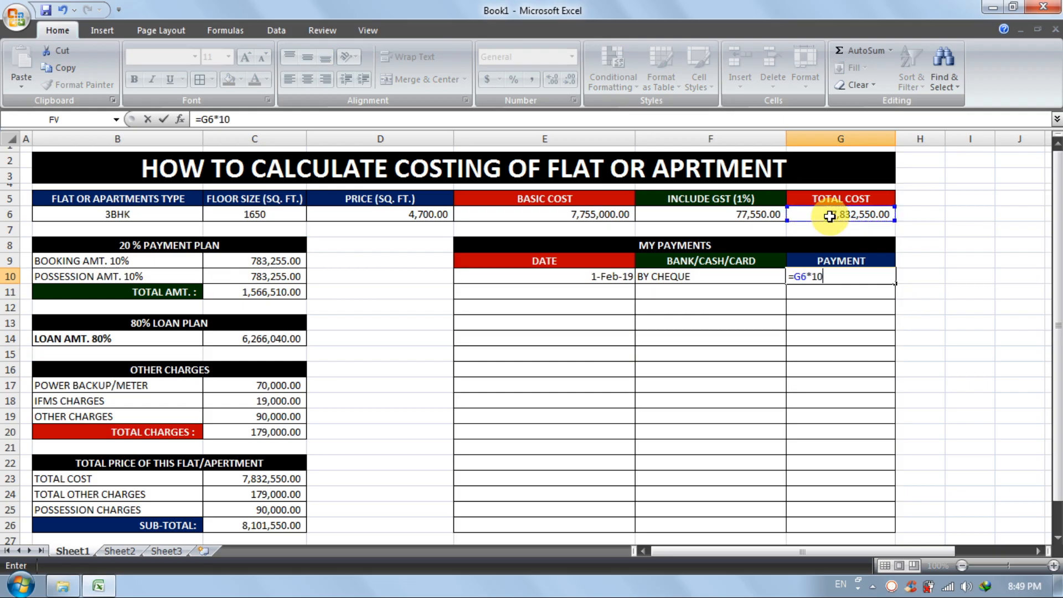
pyautogui.write('*10%')
pyautogui.press('Return')
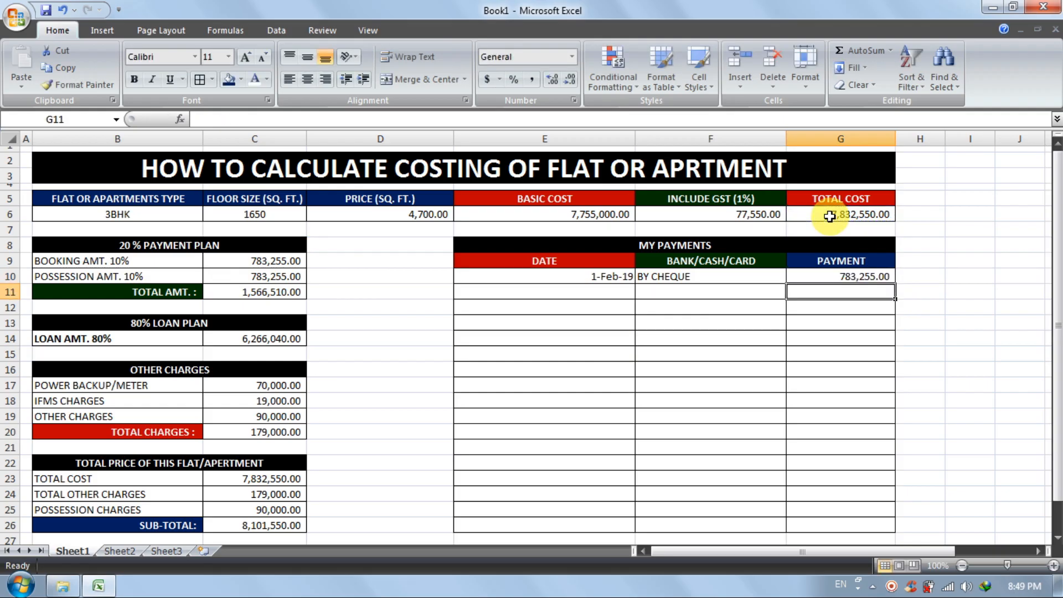
# Replace the formula in G10 with the fixed payment amount 783255
pyautogui.click(826, 275)
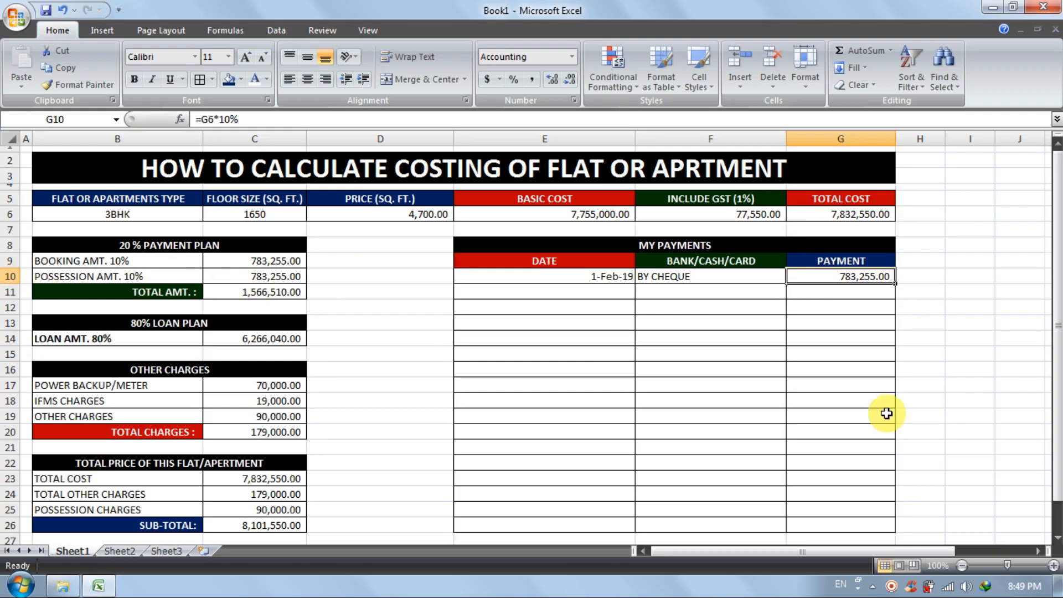
pyautogui.press('Delete')
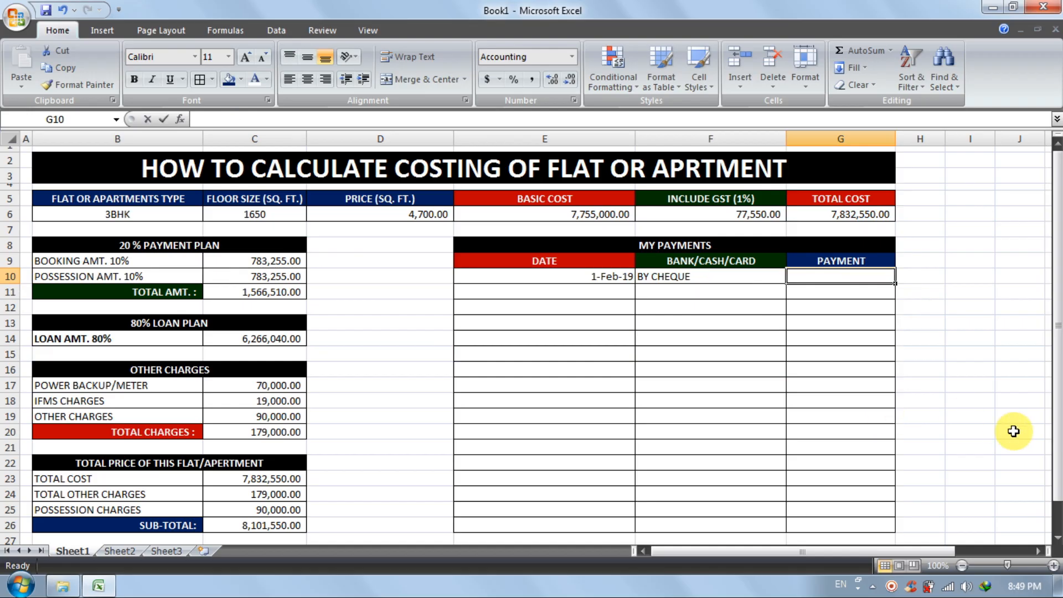
pyautogui.write('783255')
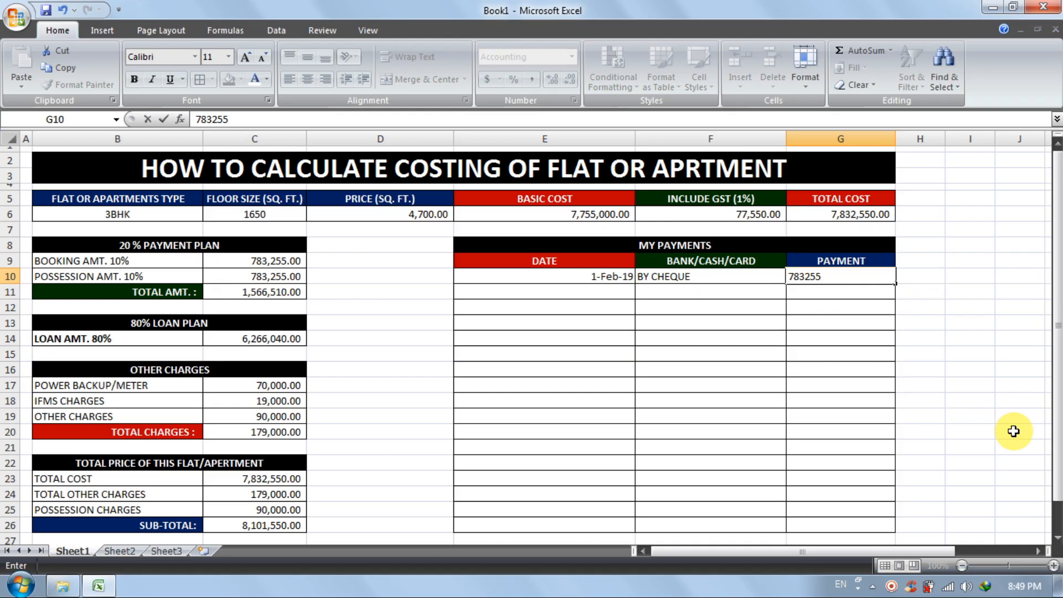
pyautogui.write('3,255.00')
pyautogui.press('Return')
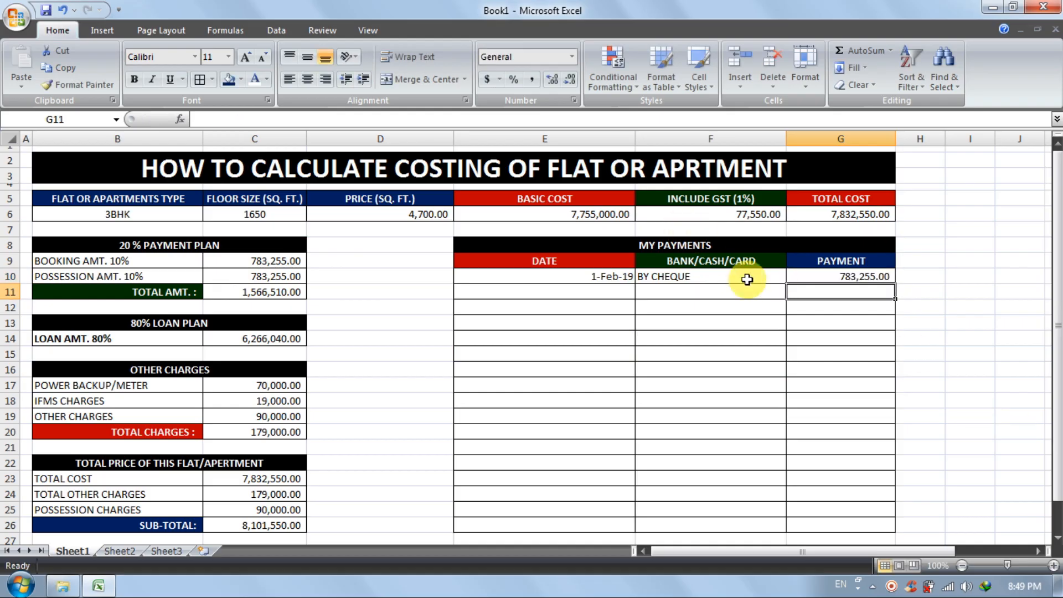
# Centre the contents of the payments table's entry cells E10:G26
pyautogui.moveTo(836, 275); pyautogui.dragTo(824, 527)
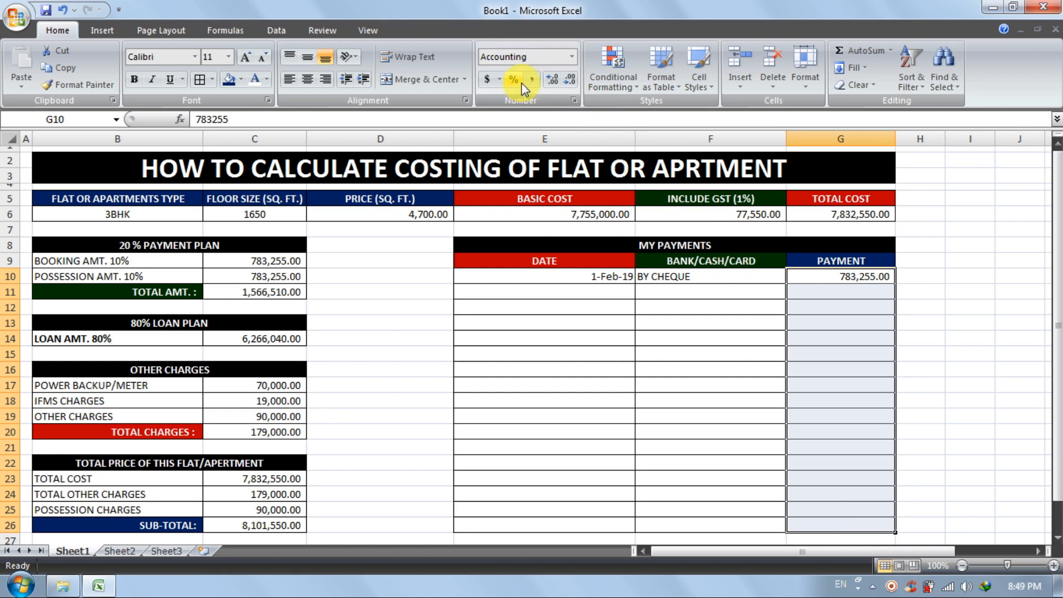
pyautogui.moveTo(703, 277); pyautogui.dragTo(696, 525)
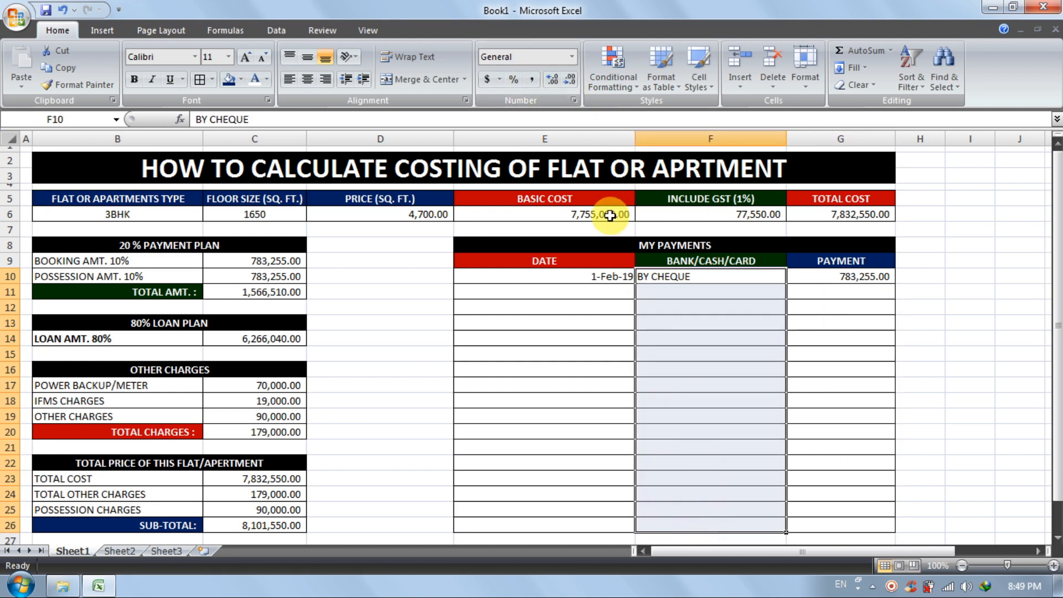
pyautogui.click(313, 82)
pyautogui.moveTo(841, 276); pyautogui.dragTo(577, 525)
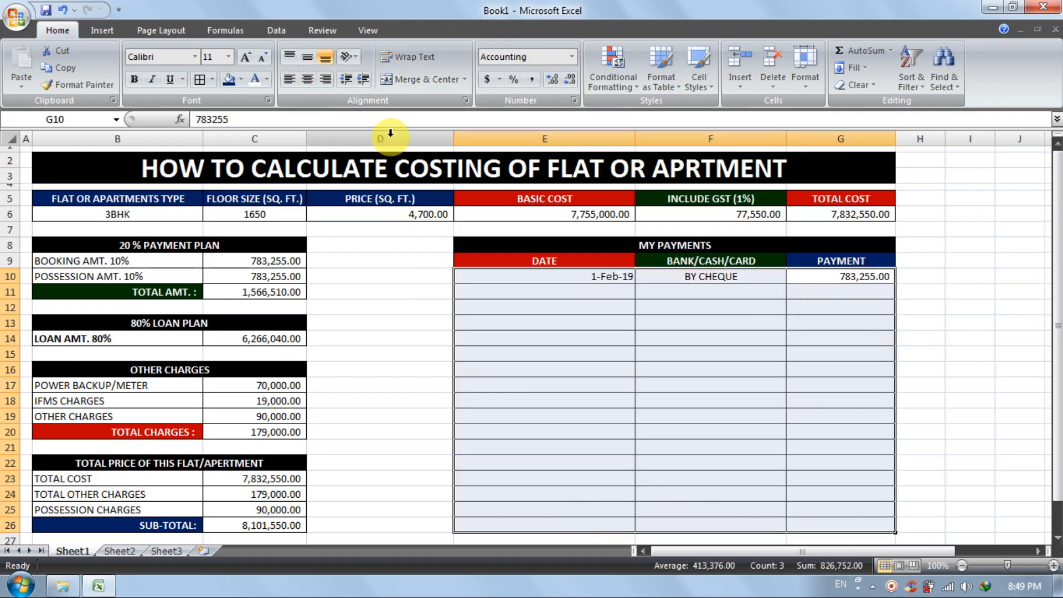
pyautogui.click(308, 80)
pyautogui.click(525, 295)
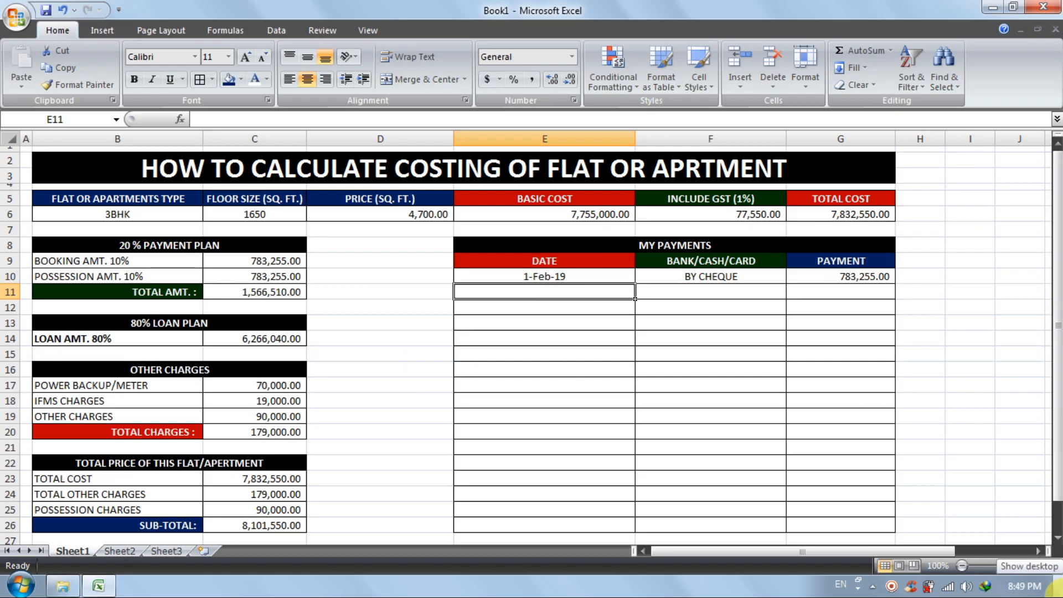
# Enter the date 1-APR-2019 in E11 and the payment method BY BANK in F11
pyautogui.write('1-APR-2')
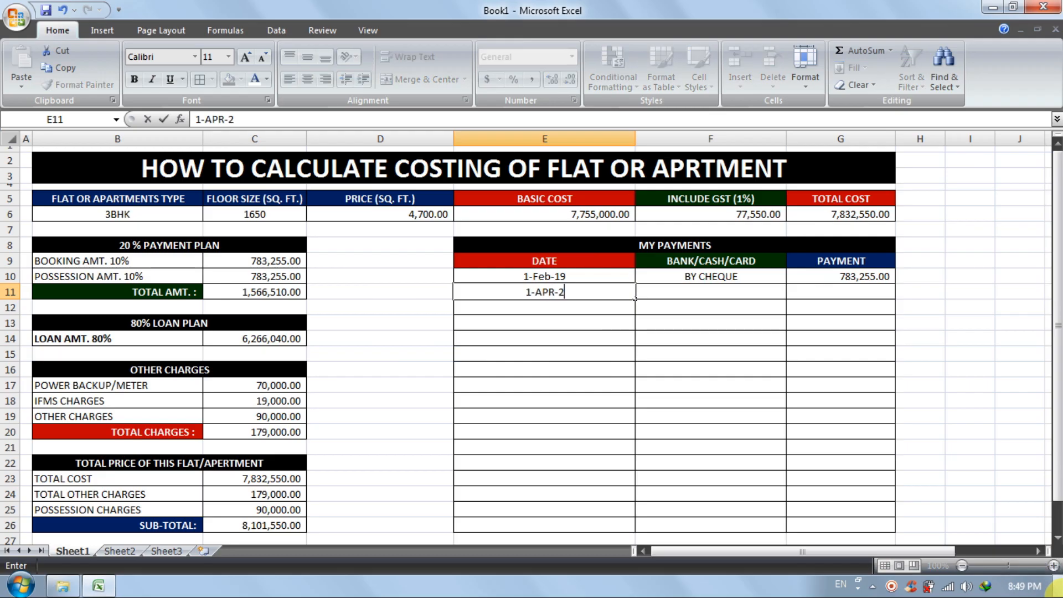
pyautogui.write('019')
pyautogui.press('Return')
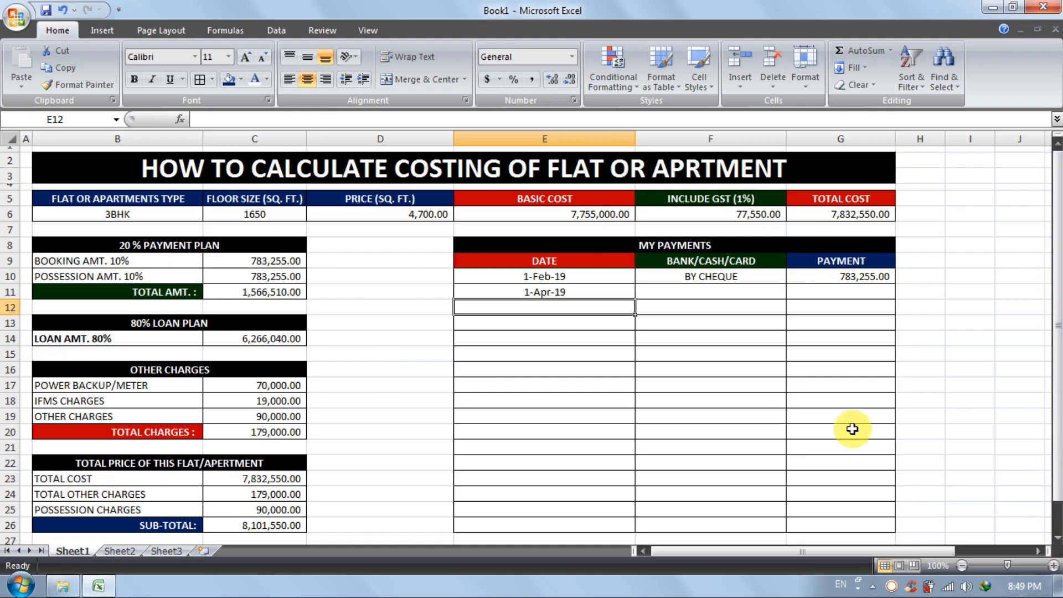
pyautogui.click(730, 289)
pyautogui.write('B')
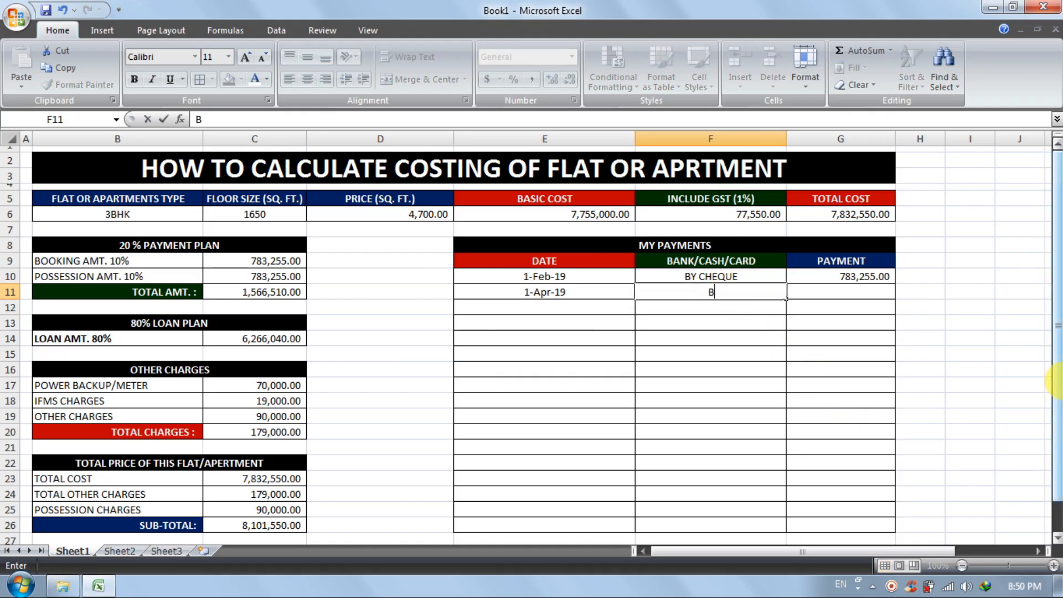
pyautogui.write('Y BANK')
pyautogui.press('Return')
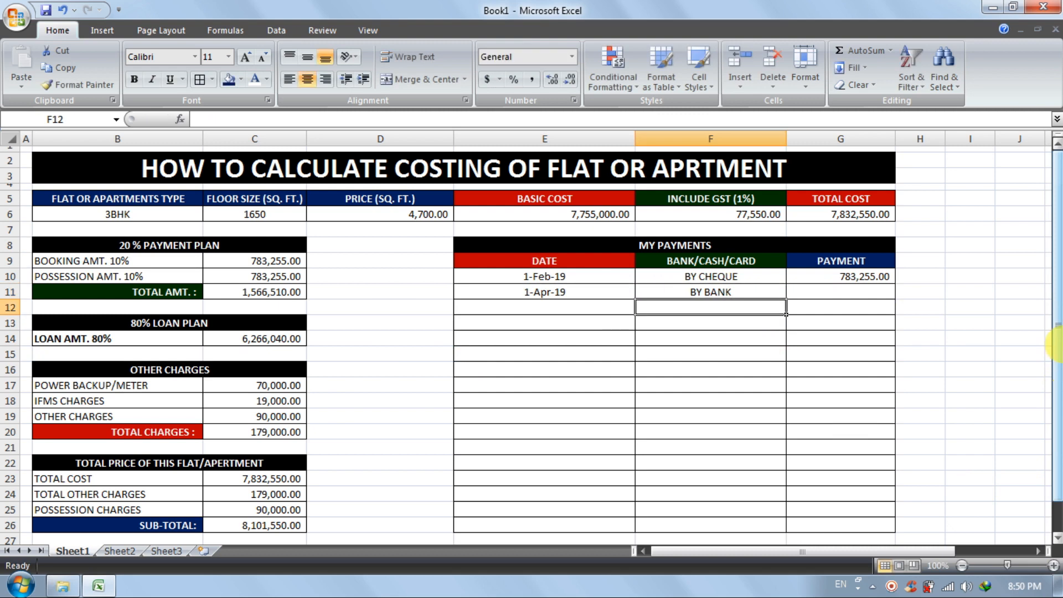
# Enter the second payment amount 783255 in G11
pyautogui.click(878, 288)
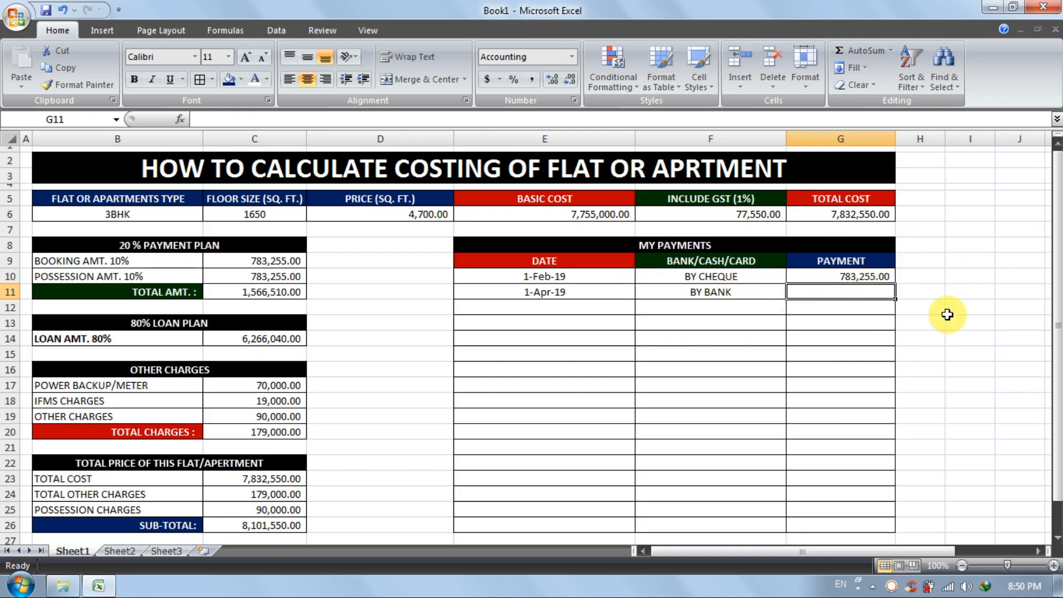
pyautogui.write('783255')
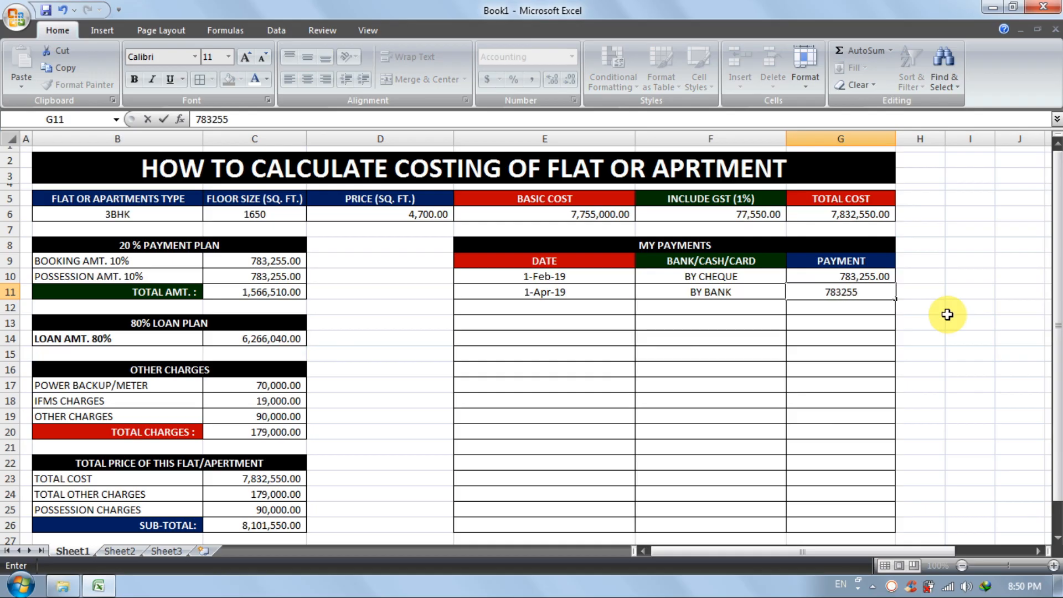
pyautogui.write('3,255.00')
pyautogui.press('Return')
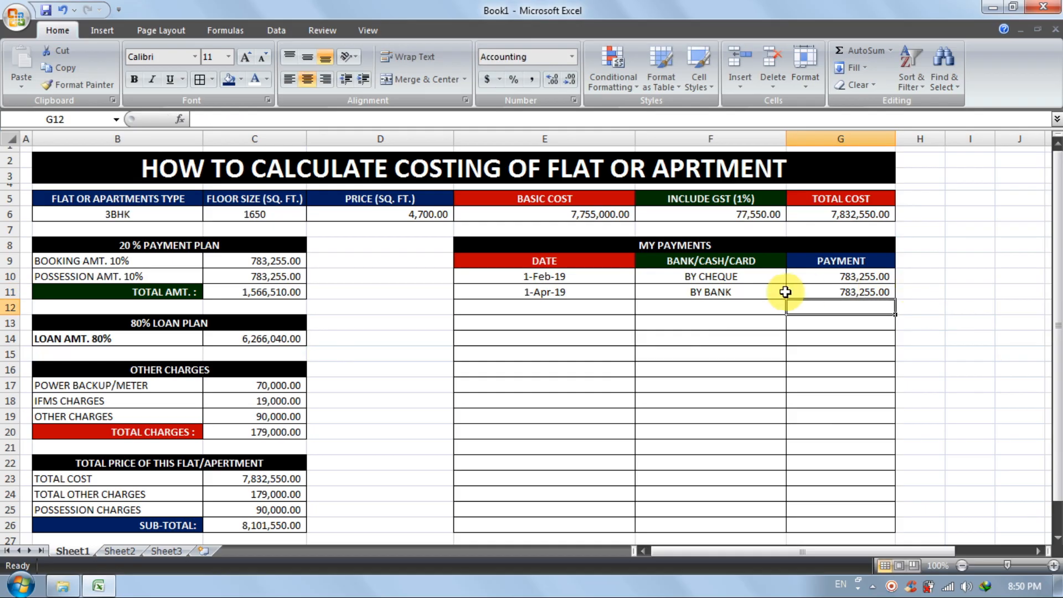
pyautogui.click(835, 290)
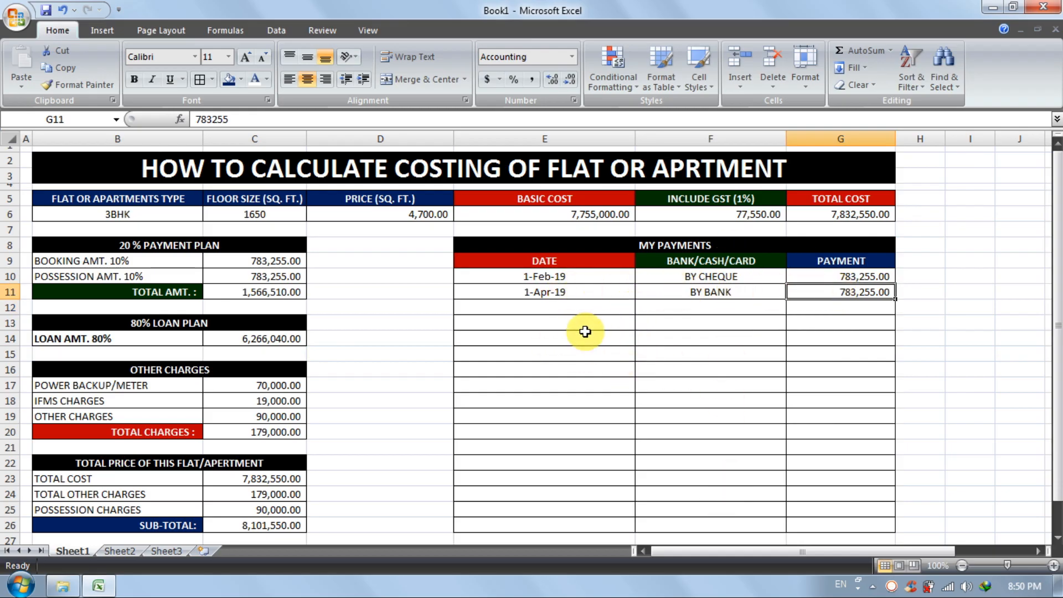
# Merge and centre E26:F26 in the payments table's last row and enter the label TOTAL PAY :
pyautogui.click(692, 308)
pyautogui.click(699, 321)
pyautogui.click(702, 340)
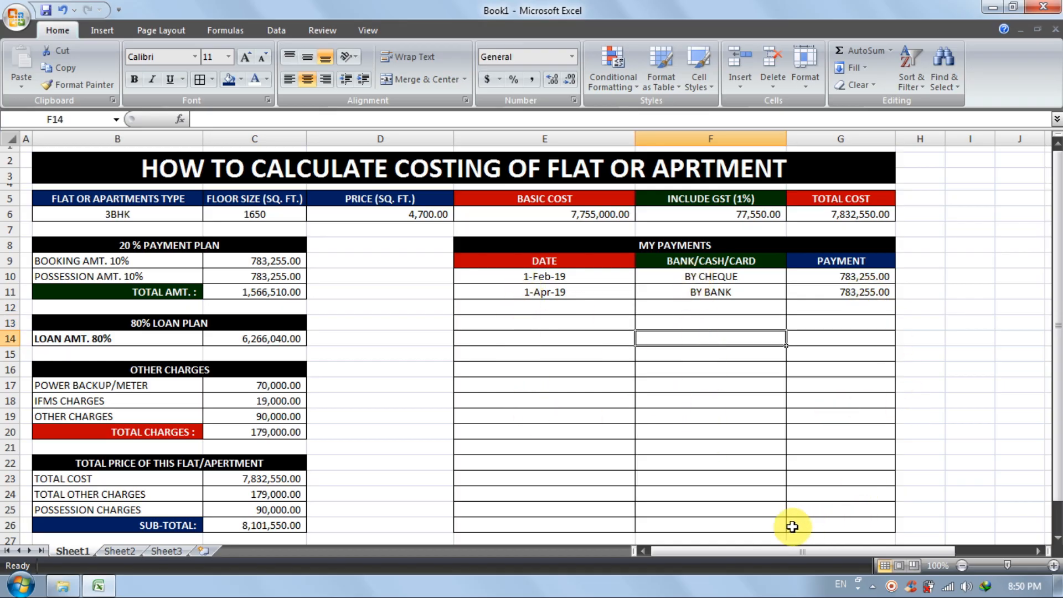
pyautogui.click(737, 526)
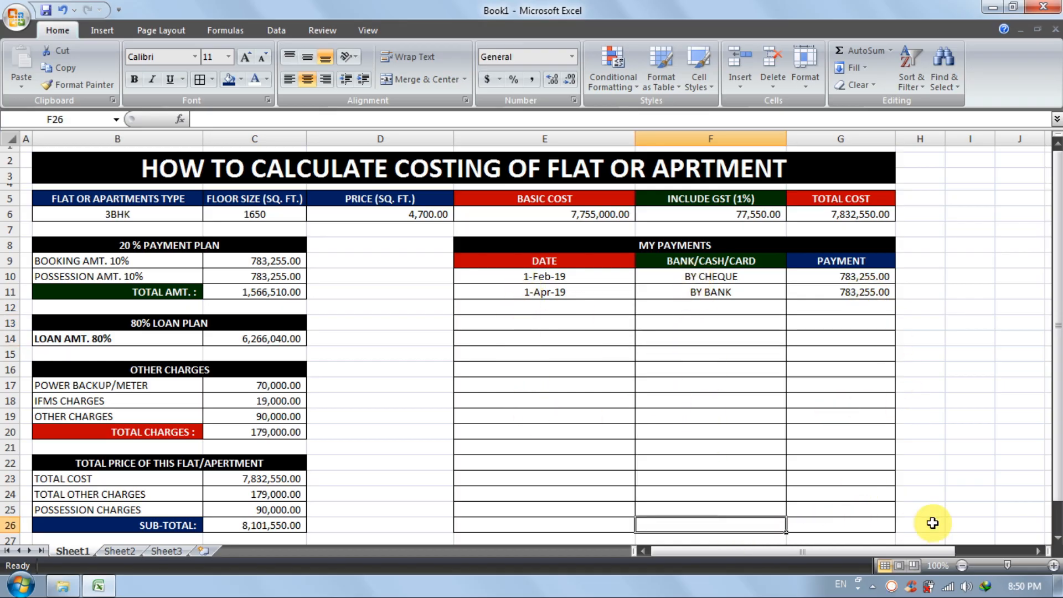
pyautogui.moveTo(598, 525); pyautogui.dragTo(670, 525)
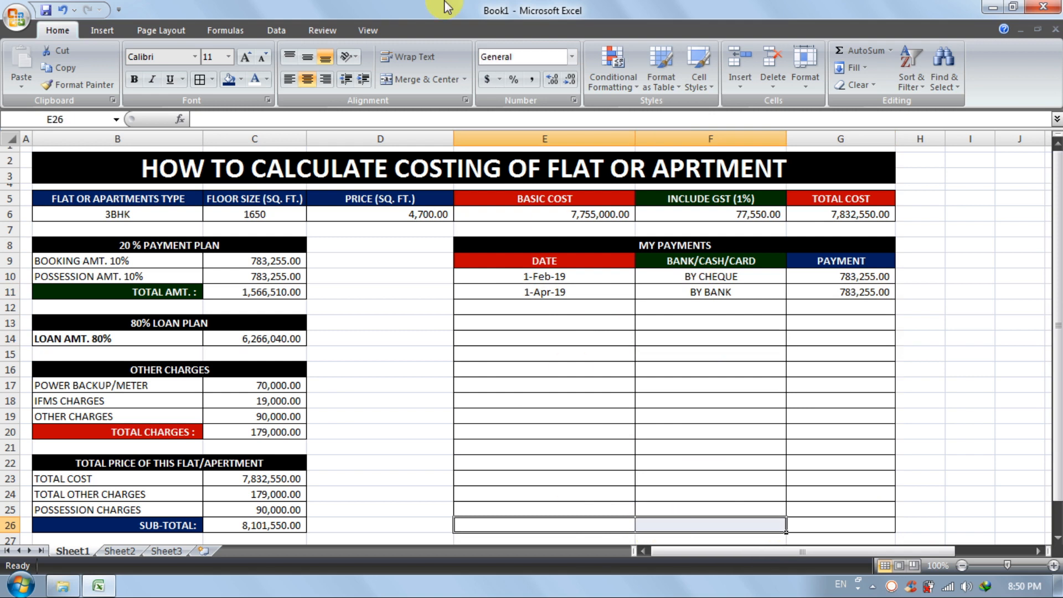
pyautogui.click(419, 83)
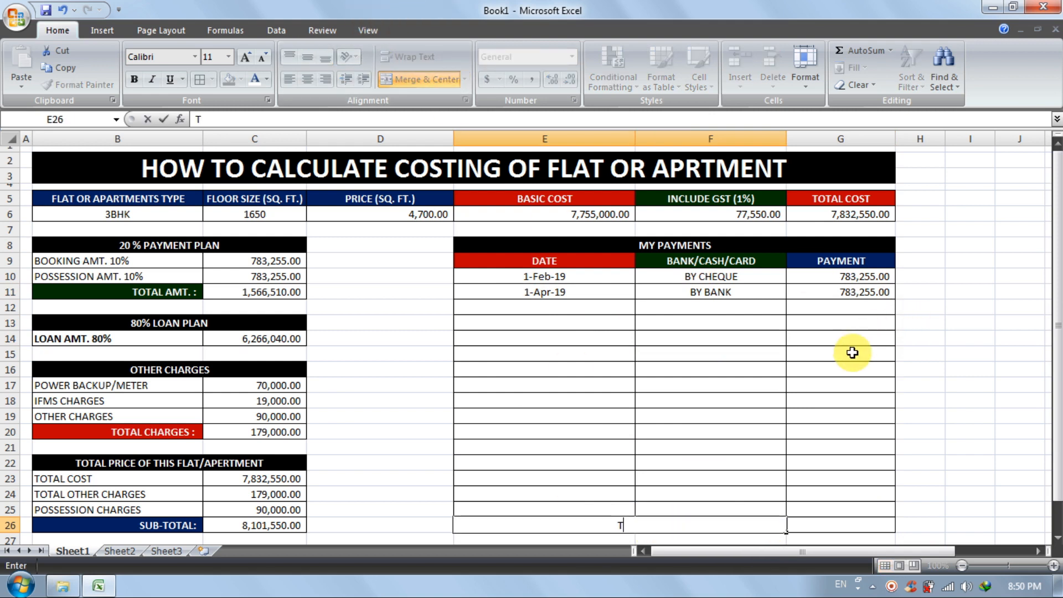
pyautogui.write('TOTAL P')
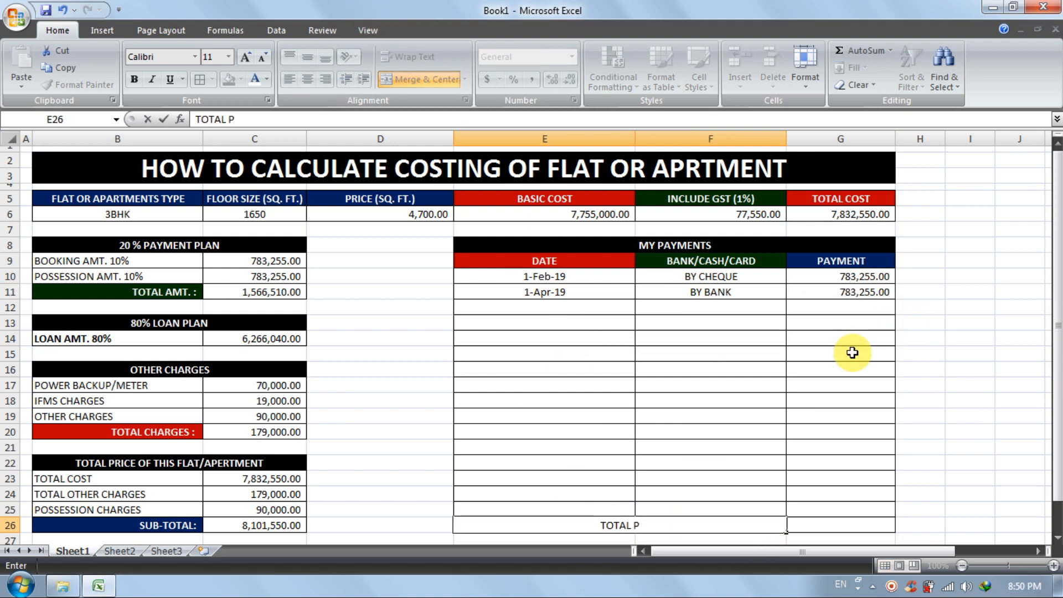
pyautogui.write('AY')
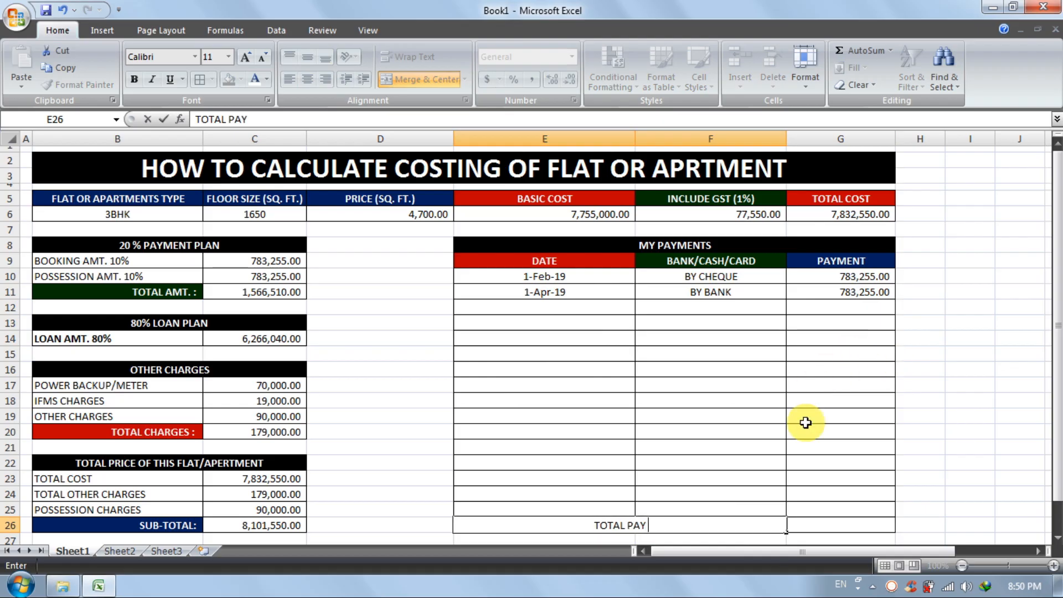
pyautogui.write(' :')
pyautogui.press('Return')
# Make the TOTAL PAY : label bold and right-align it
pyautogui.click(753, 525)
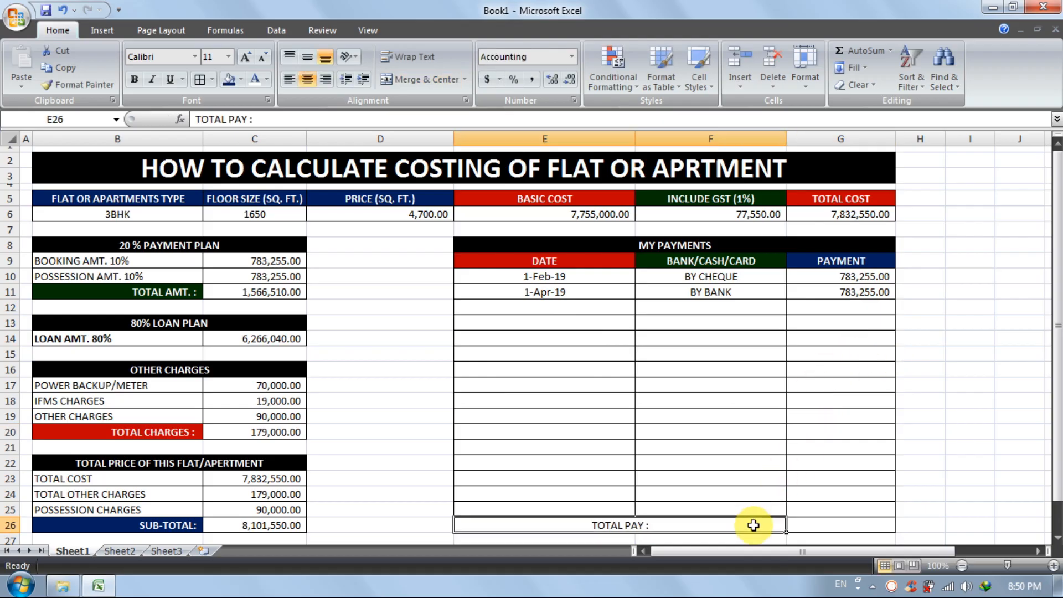
pyautogui.click(134, 80)
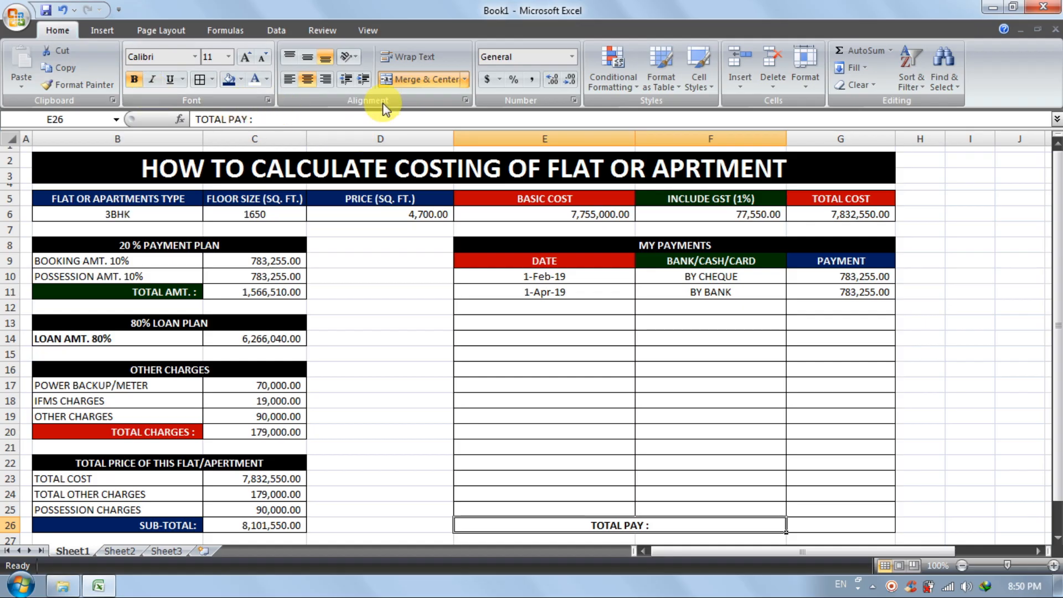
pyautogui.click(328, 81)
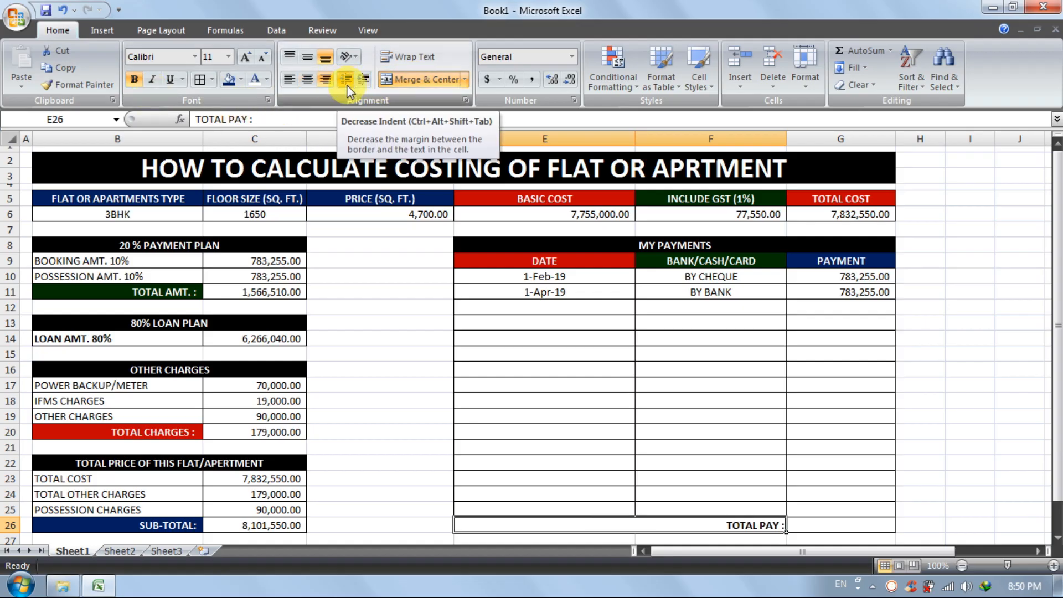
# Total the payments in G26 with =SUM(G10:G25) and make the cell bold
pyautogui.click(819, 525)
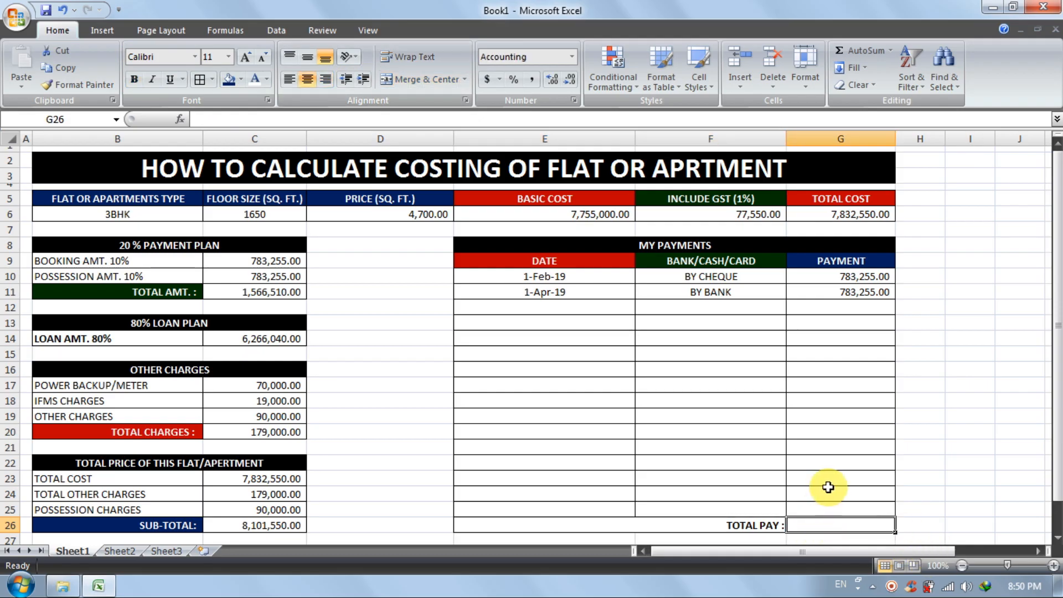
pyautogui.write('=SUM')
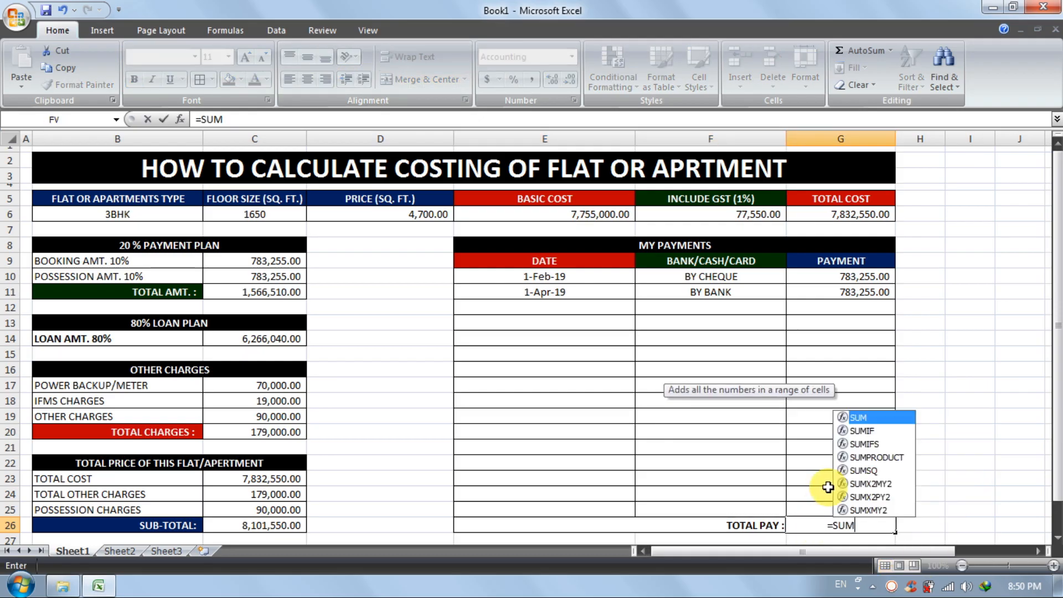
pyautogui.write('(')
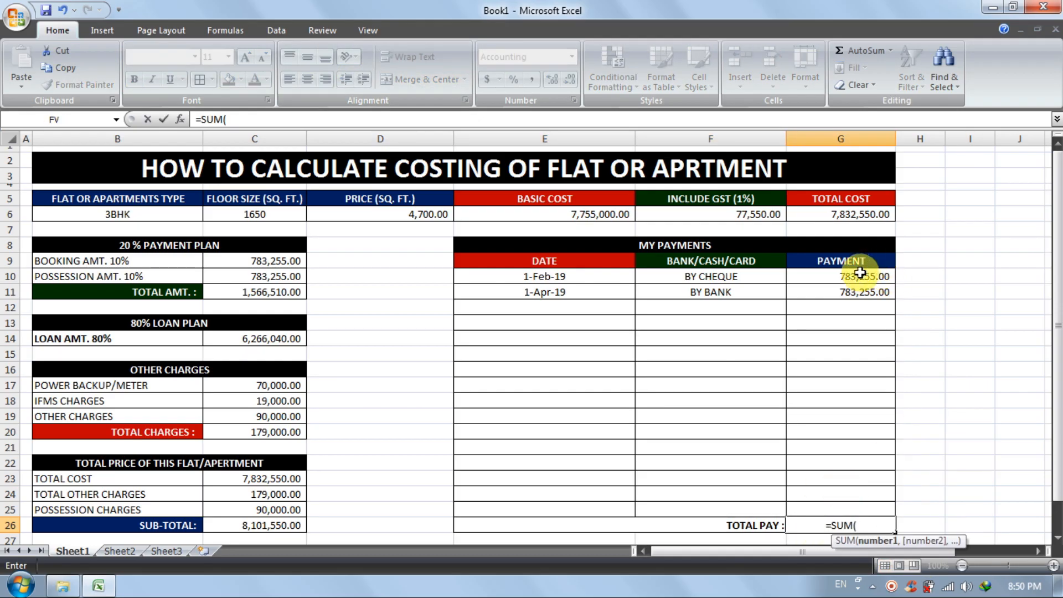
pyautogui.moveTo(869, 275); pyautogui.dragTo(869, 510)
pyautogui.press('Return')
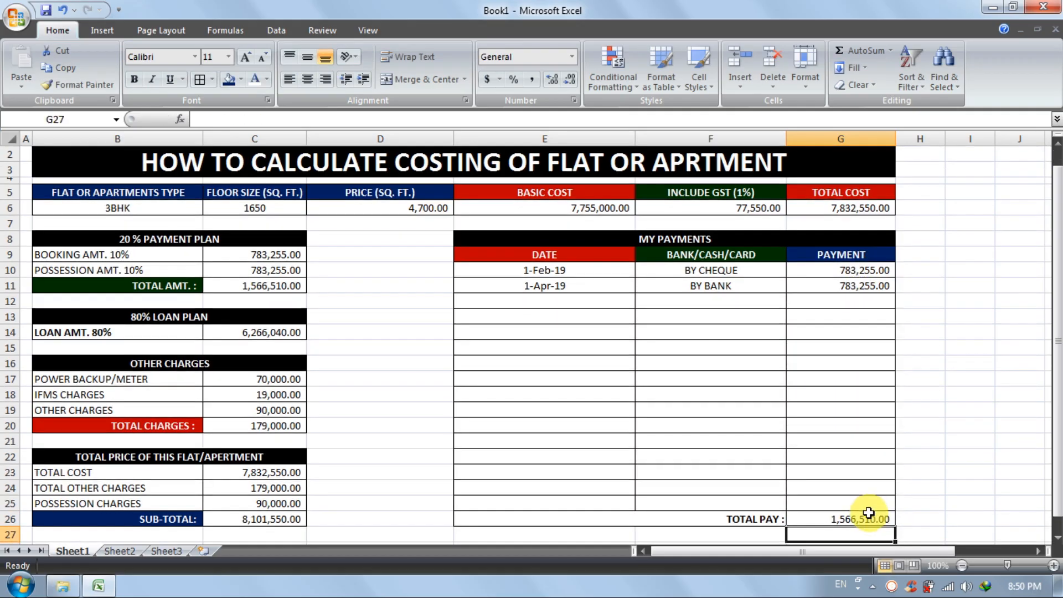
pyautogui.click(828, 518)
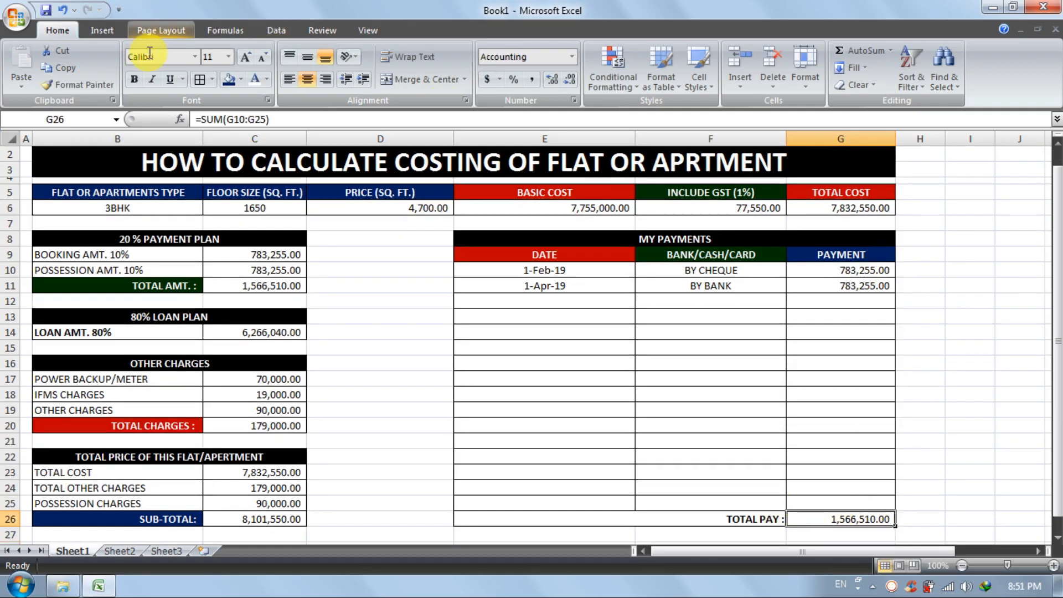
pyautogui.click(136, 82)
pyautogui.click(609, 301)
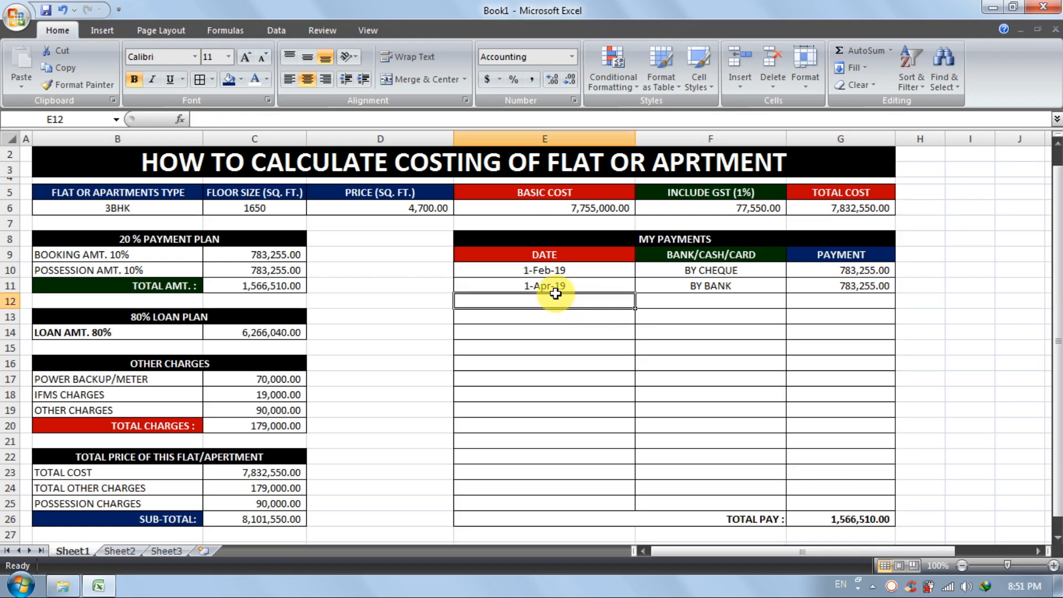
pyautogui.click(754, 286)
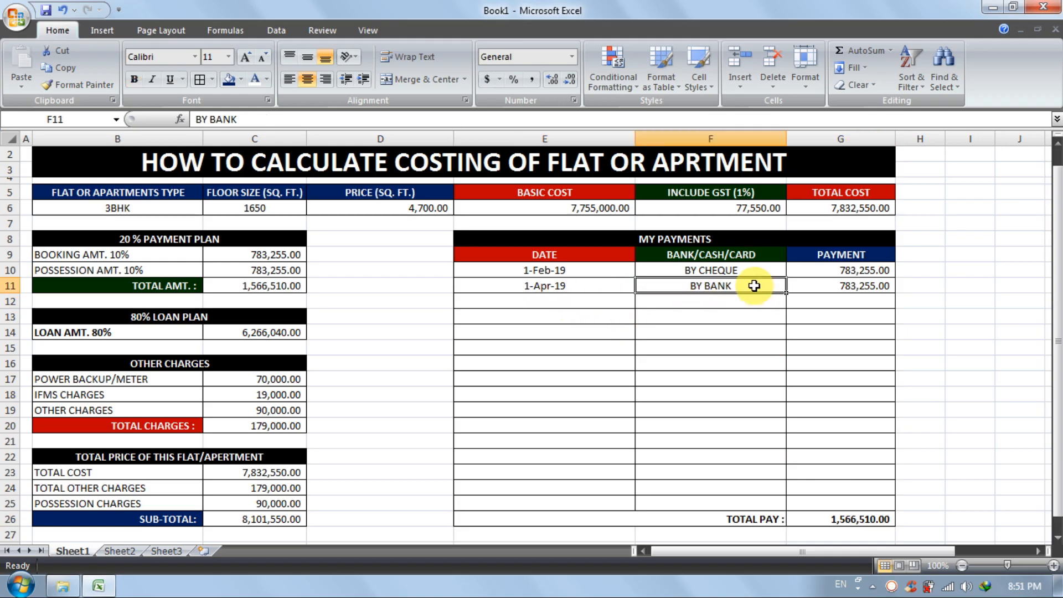
pyautogui.click(855, 286)
pyautogui.click(858, 521)
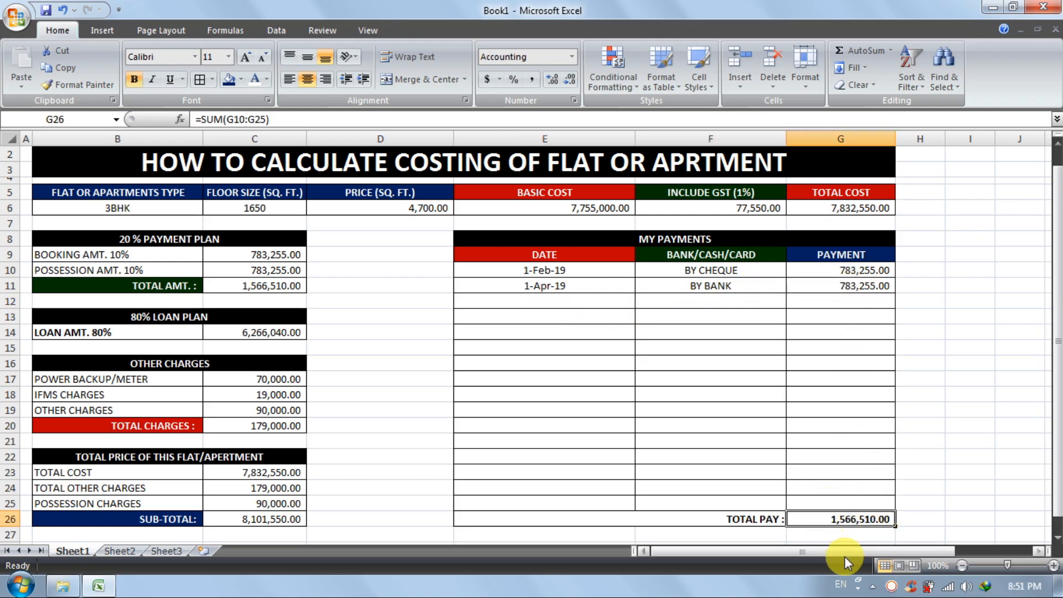
pyautogui.click(646, 519)
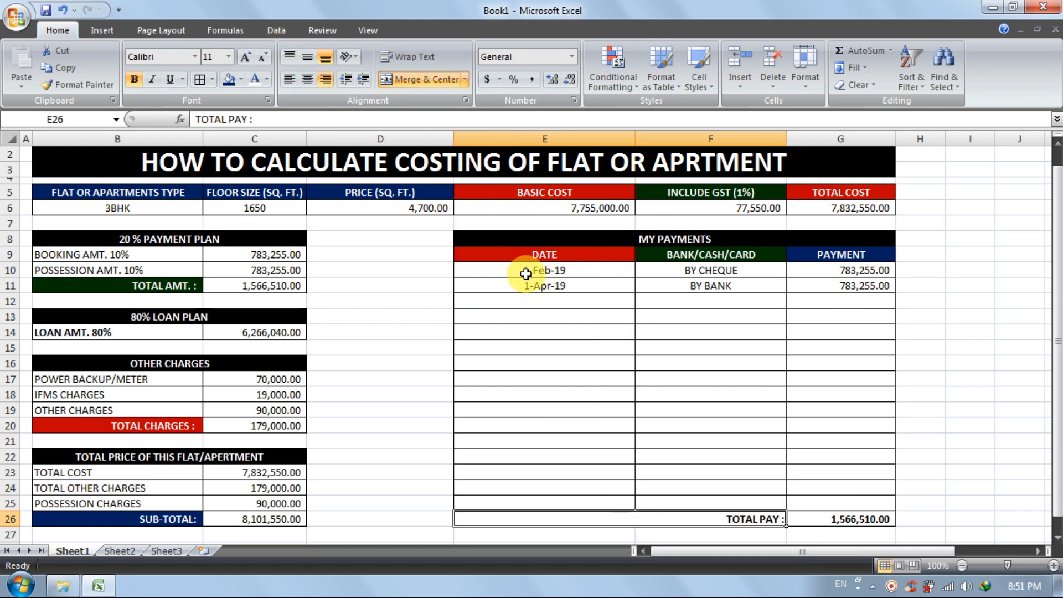
# Make the payments table's entries and total row, E10:G26, bold
pyautogui.moveTo(525, 271); pyautogui.dragTo(824, 514)
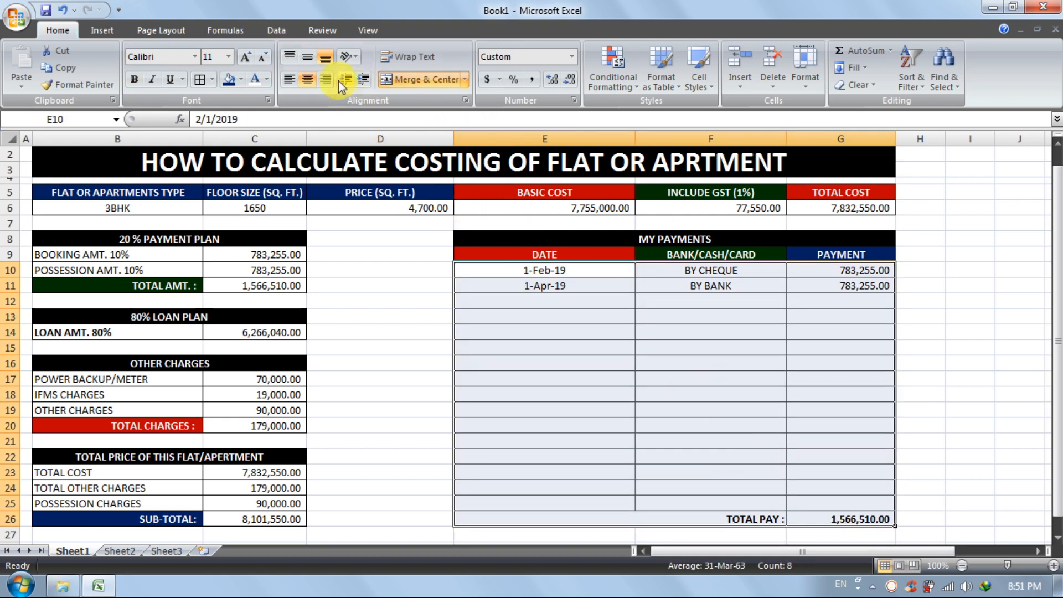
pyautogui.click(136, 78)
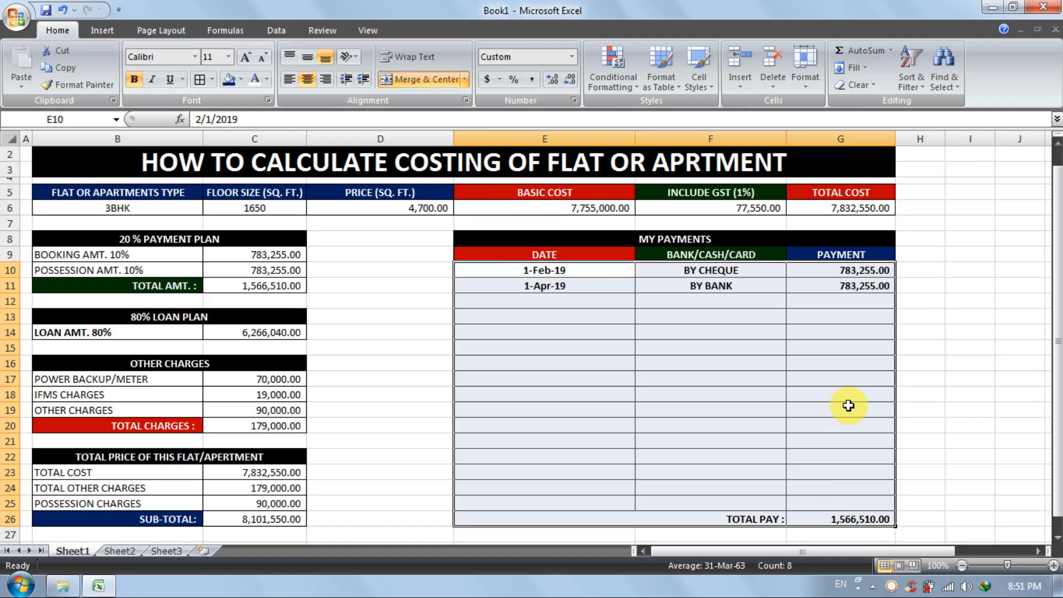
pyautogui.click(755, 516)
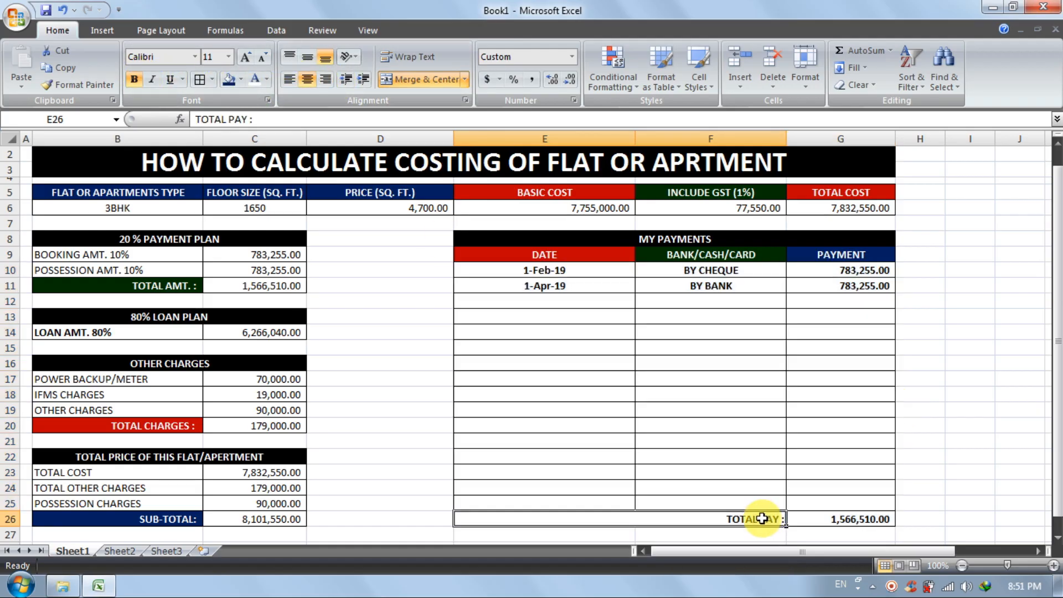
# Copy the black heading format of 20 % PAYMENT PLAN onto the TOTAL PAY : label in E26
pyautogui.click(202, 238)
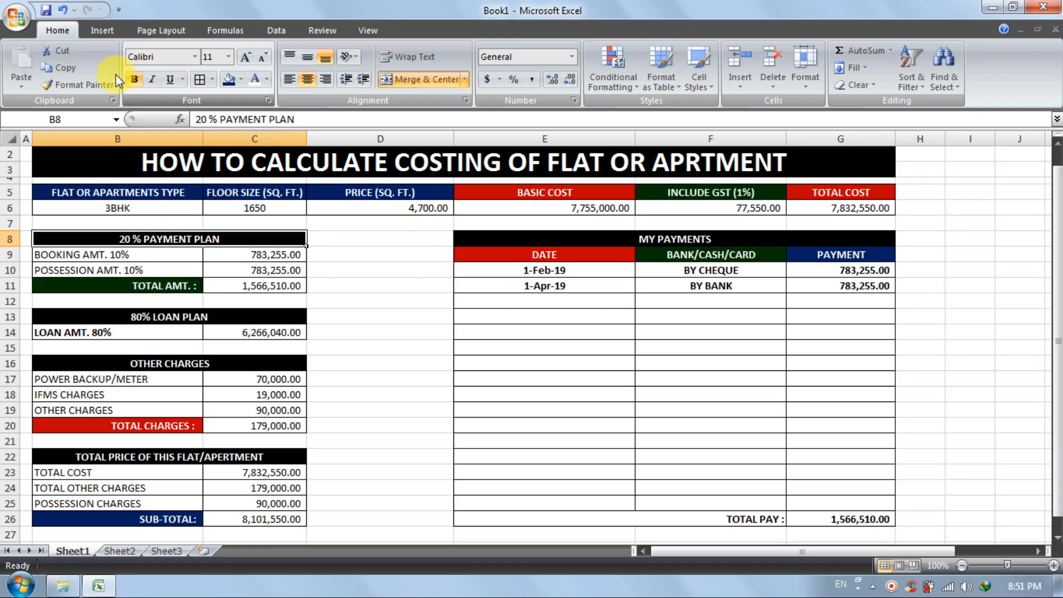
pyautogui.click(77, 84)
pyautogui.click(719, 519)
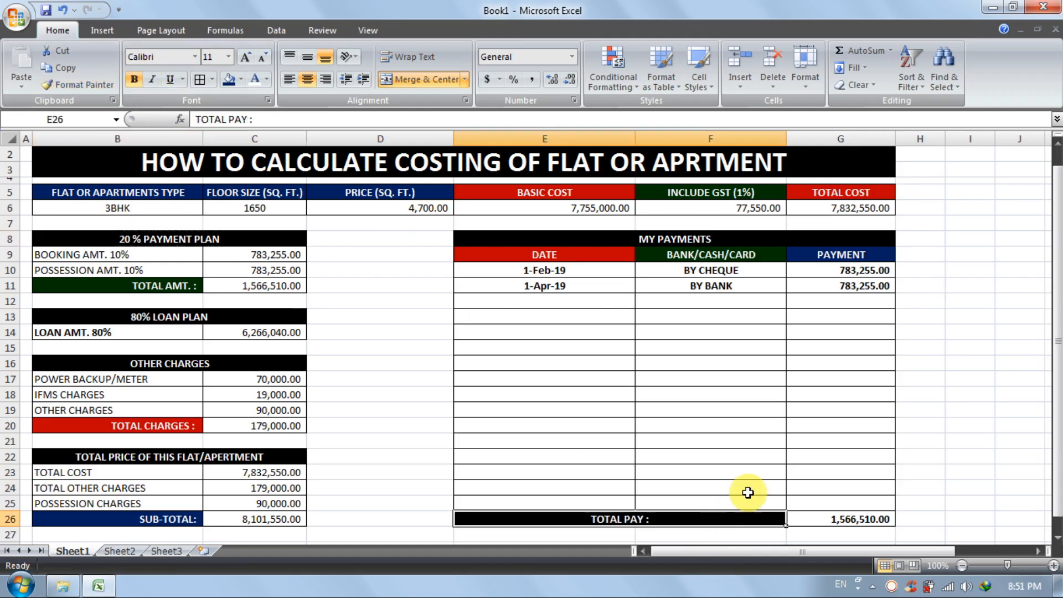
# Increase the indent of the TOTAL PAY : label repeatedly until it sits near the right edge of its merged cell
pyautogui.click(424, 82)
pyautogui.click(424, 82)
pyautogui.click(363, 81)
pyautogui.click(364, 81)
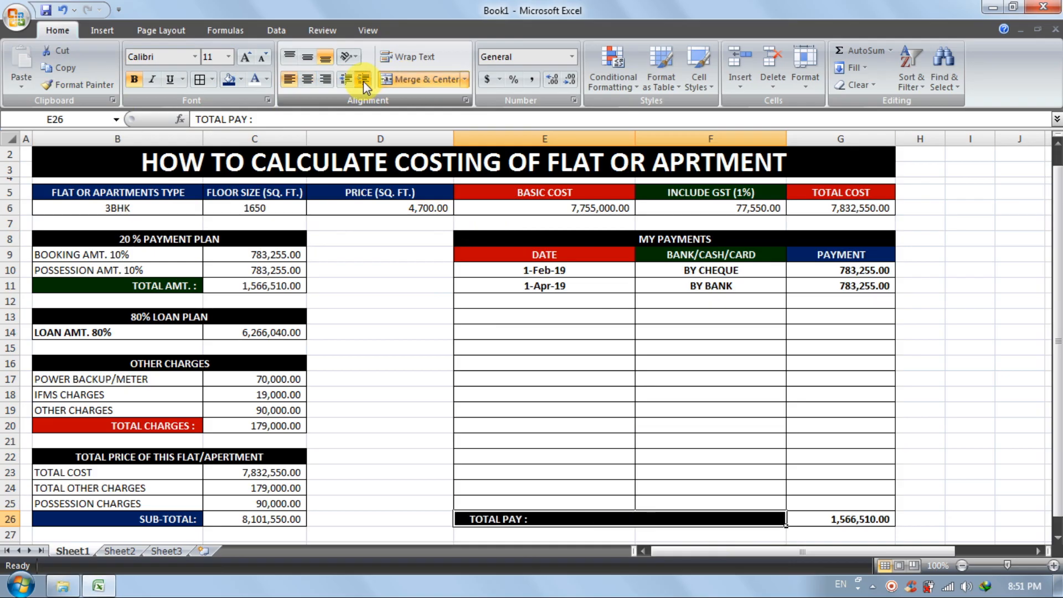
pyautogui.click(363, 81)
pyautogui.click(363, 81)
pyautogui.click(363, 81)
pyautogui.click(363, 81)
pyautogui.click(363, 81)
pyautogui.click(364, 81)
pyautogui.click(363, 81)
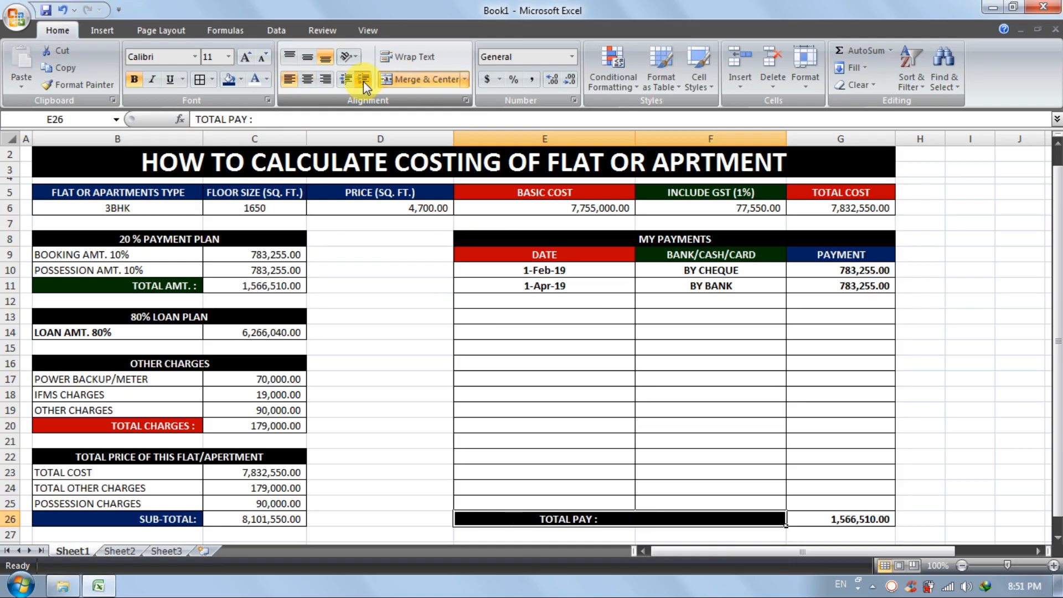
pyautogui.click(364, 81)
pyautogui.click(364, 81)
pyautogui.click(363, 81)
pyautogui.click(364, 81)
pyautogui.click(363, 80)
pyautogui.click(363, 81)
pyautogui.click(364, 81)
pyautogui.click(364, 81)
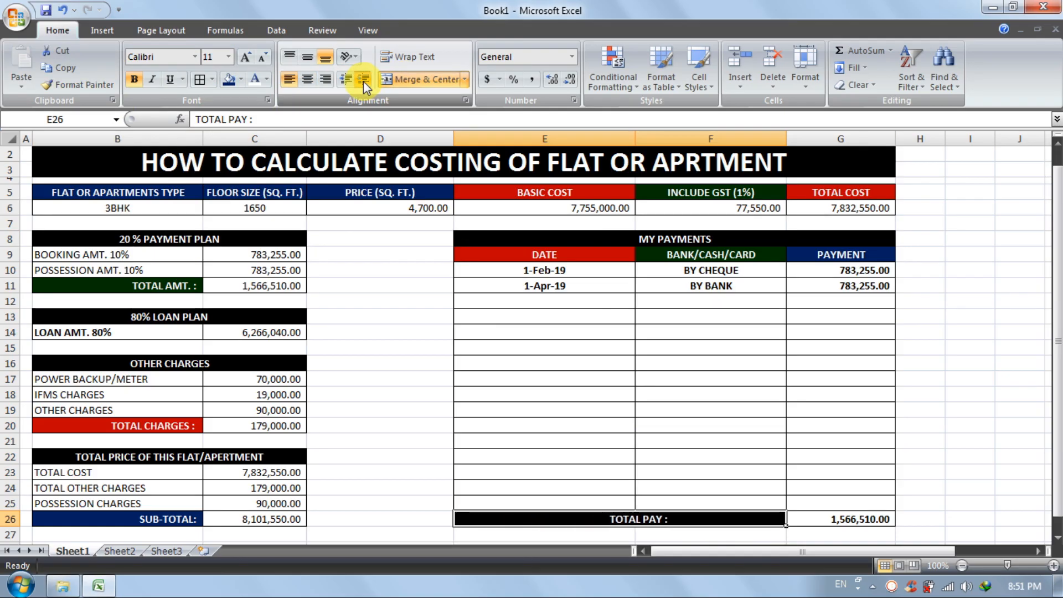
pyautogui.click(363, 81)
pyautogui.click(363, 81)
pyautogui.click(363, 81)
pyautogui.click(363, 80)
pyautogui.click(364, 80)
pyautogui.click(363, 81)
pyautogui.click(363, 81)
pyautogui.click(364, 81)
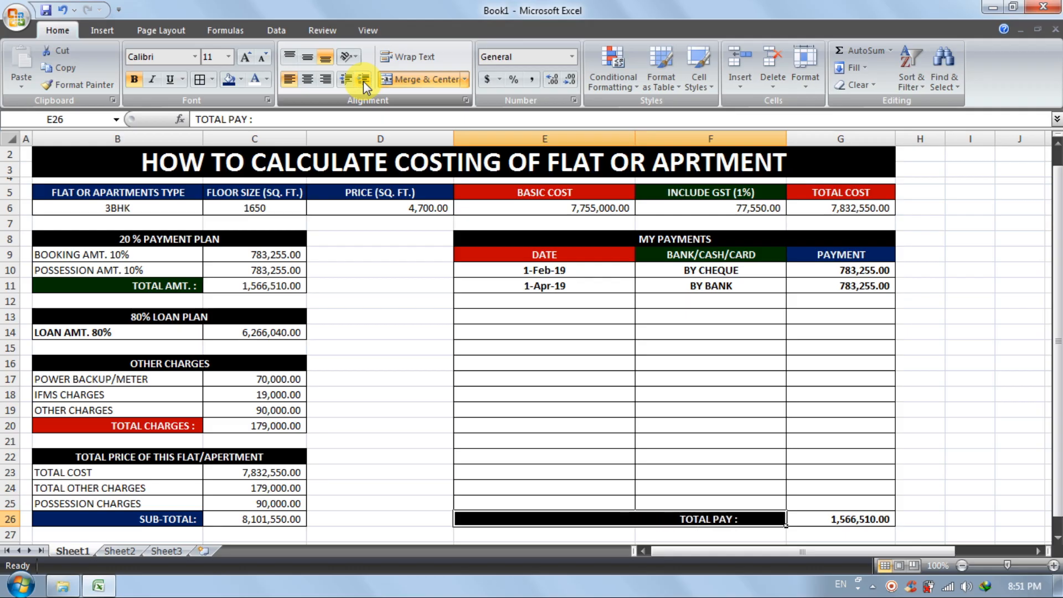
pyautogui.click(363, 81)
pyautogui.click(363, 81)
pyautogui.click(363, 81)
pyautogui.click(363, 81)
pyautogui.click(363, 81)
pyautogui.click(363, 81)
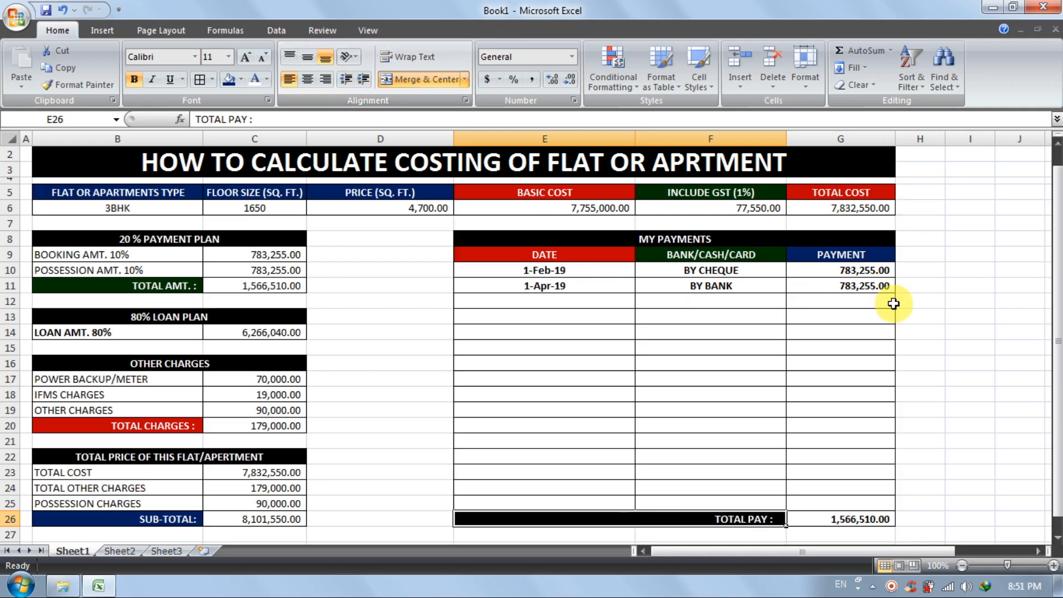
# Narrow column H to a slim spacer beside the payments table
pyautogui.click(963, 299)
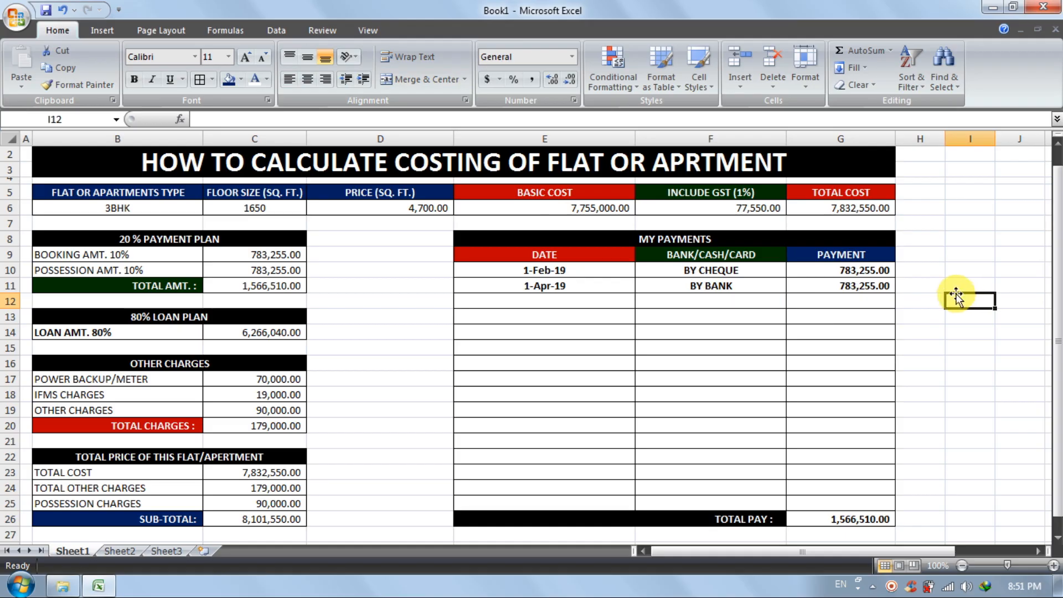
pyautogui.moveTo(944, 145); pyautogui.dragTo(906, 151)
pyautogui.click(925, 202)
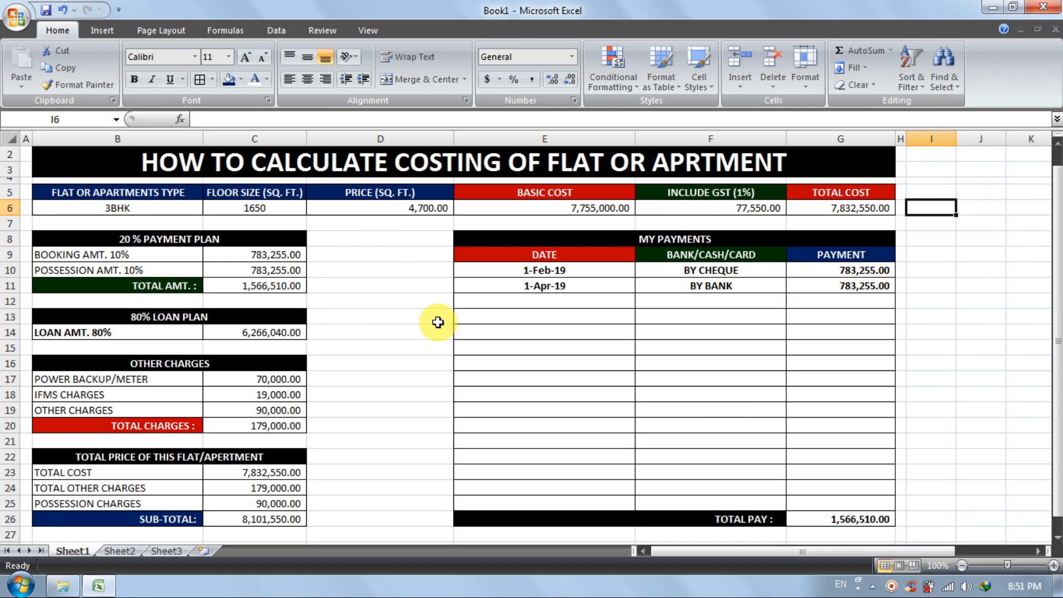
pyautogui.click(976, 315)
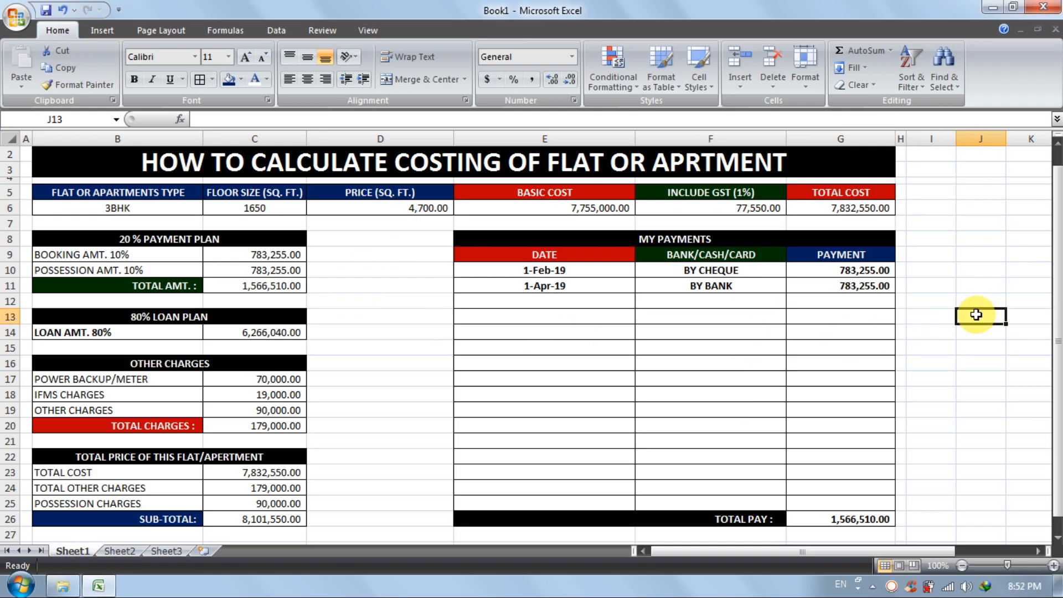
pyautogui.click(834, 224)
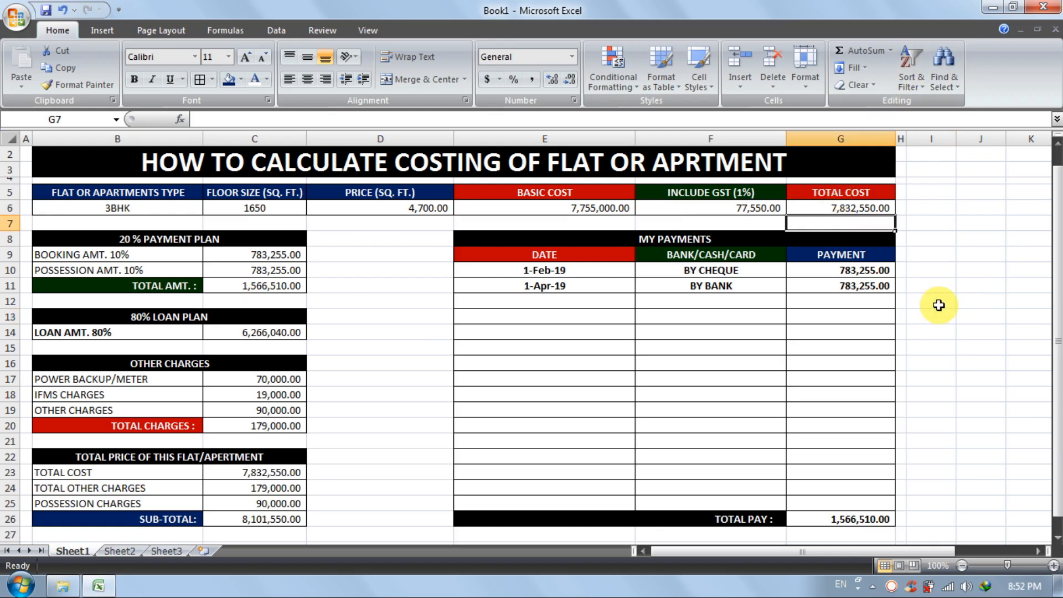